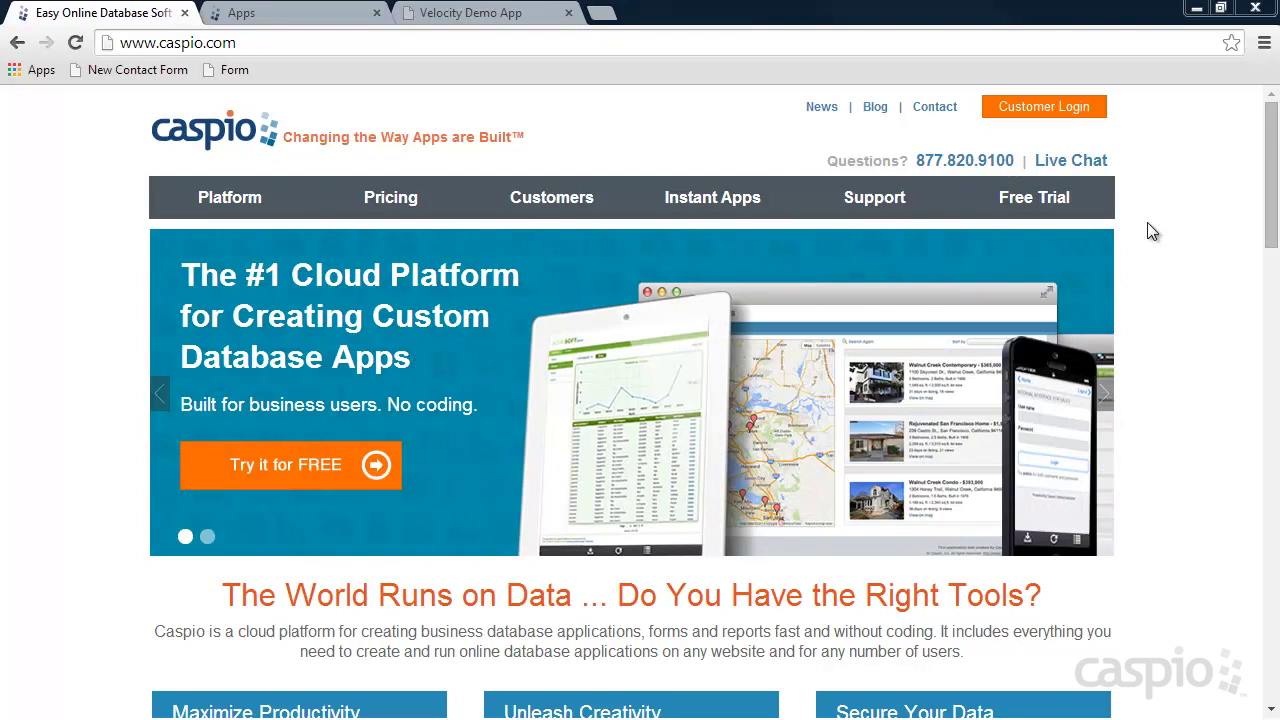
# Create a blank app from scratch named 'Issue Tracker' in My Apps.
pyautogui.click(297, 13)
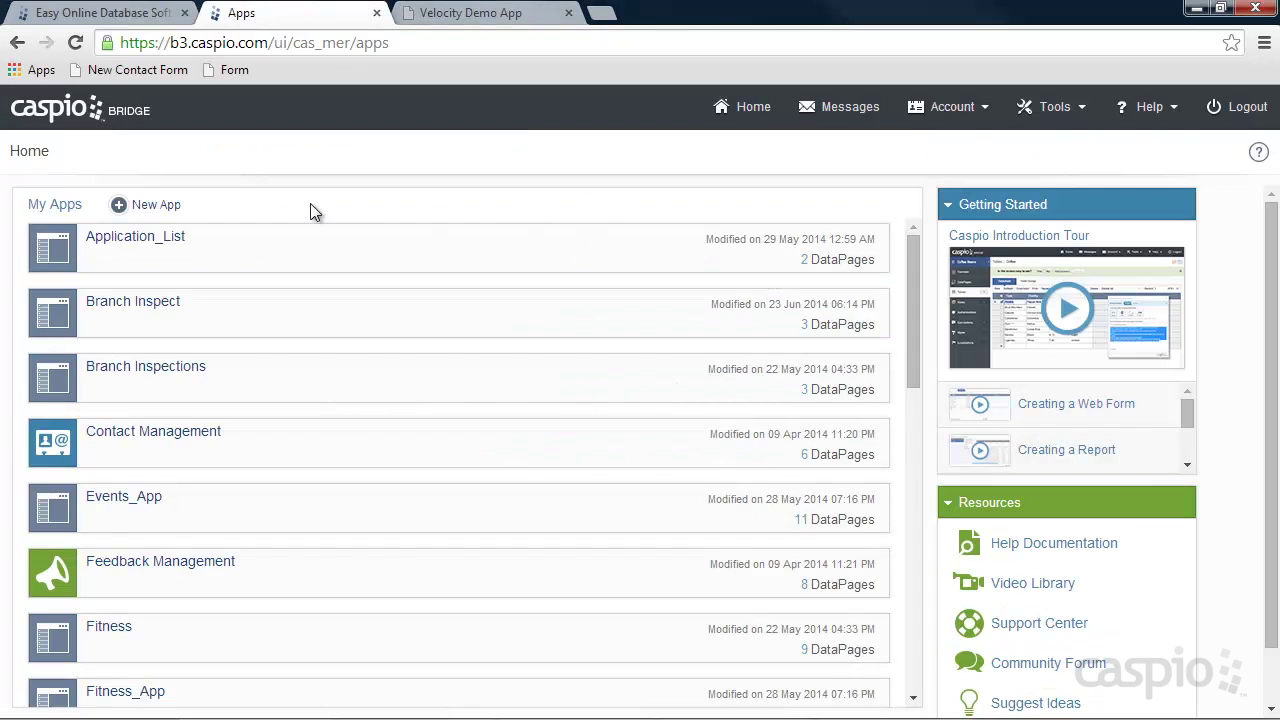
pyautogui.click(158, 208)
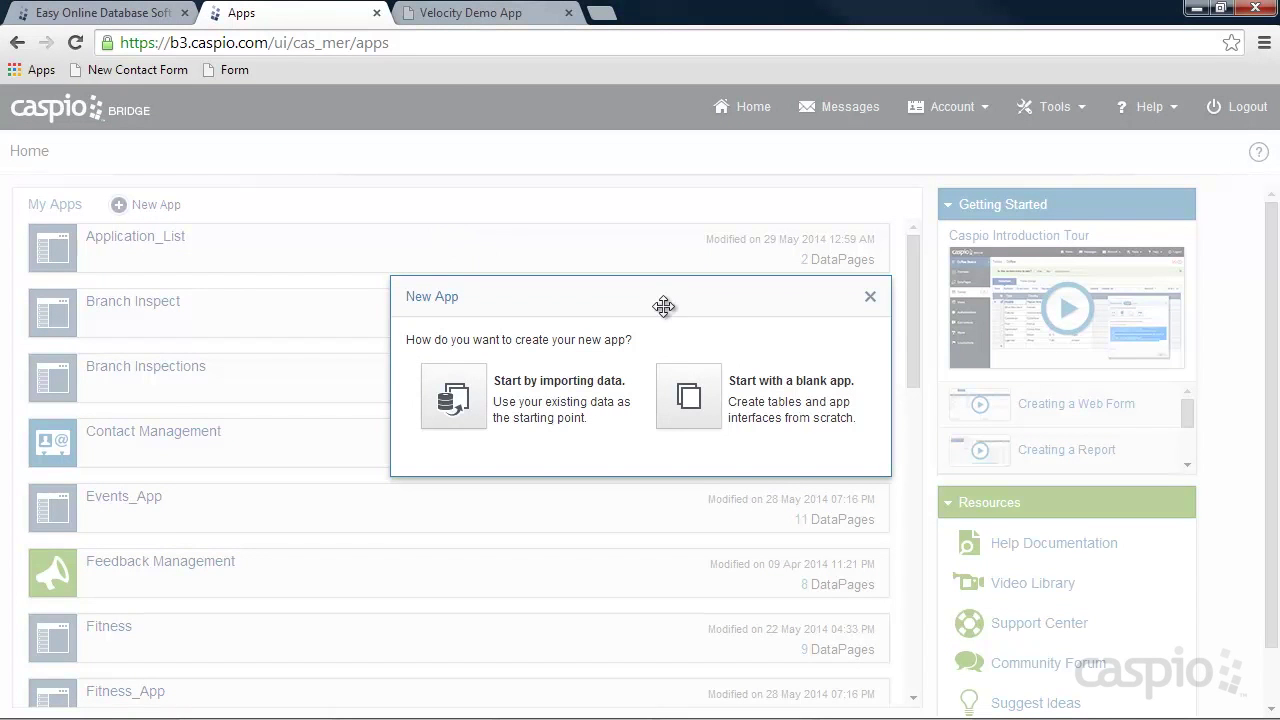
pyautogui.click(689, 393)
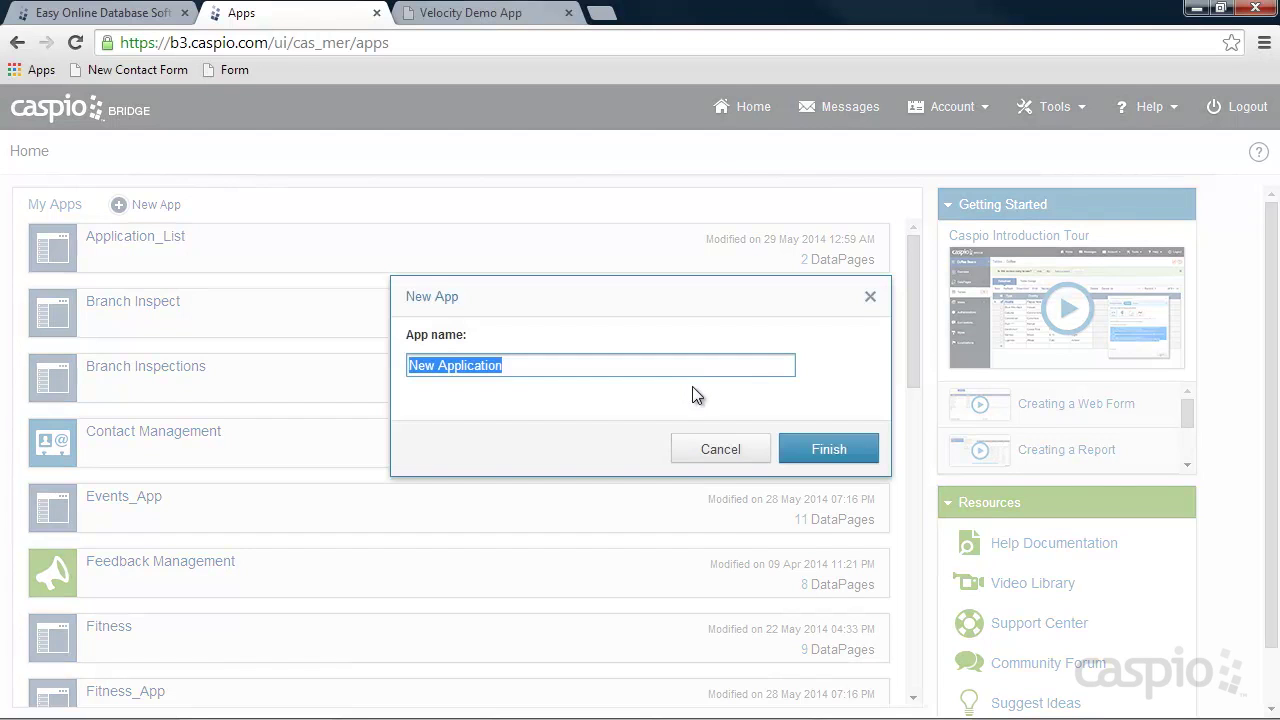
pyautogui.write('Issue ')
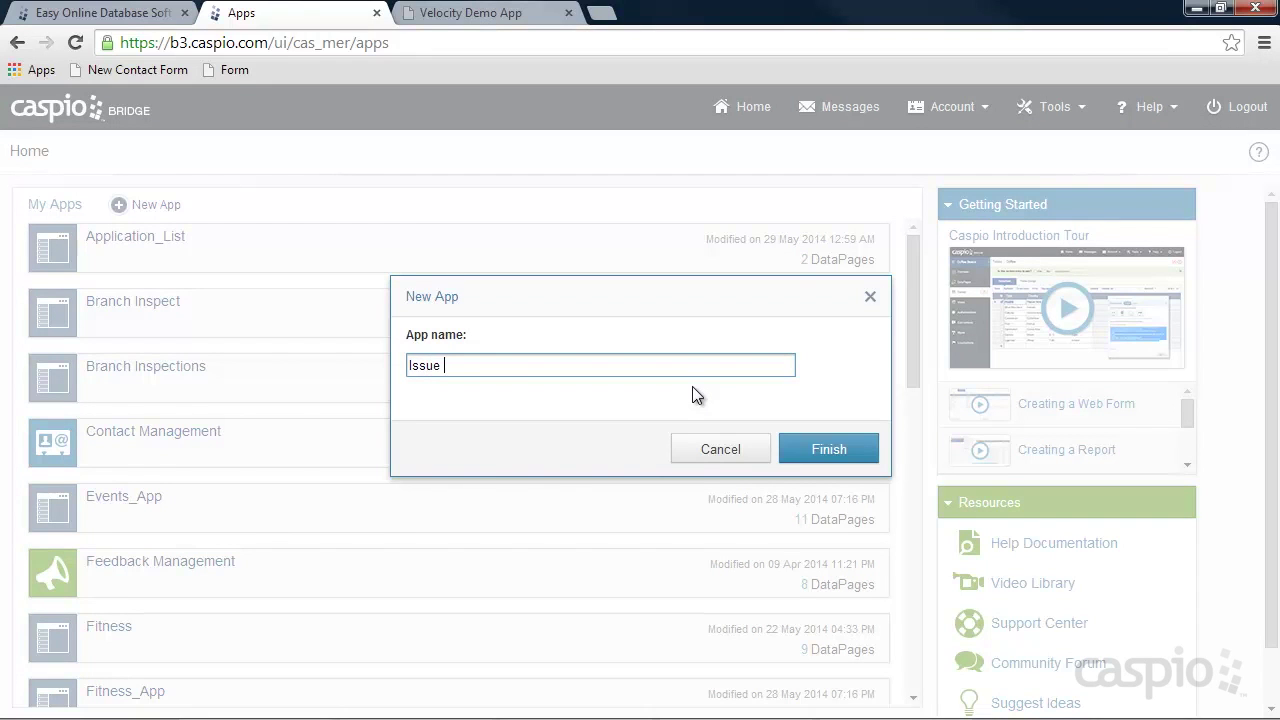
pyautogui.write('Tracker')
pyautogui.click(826, 451)
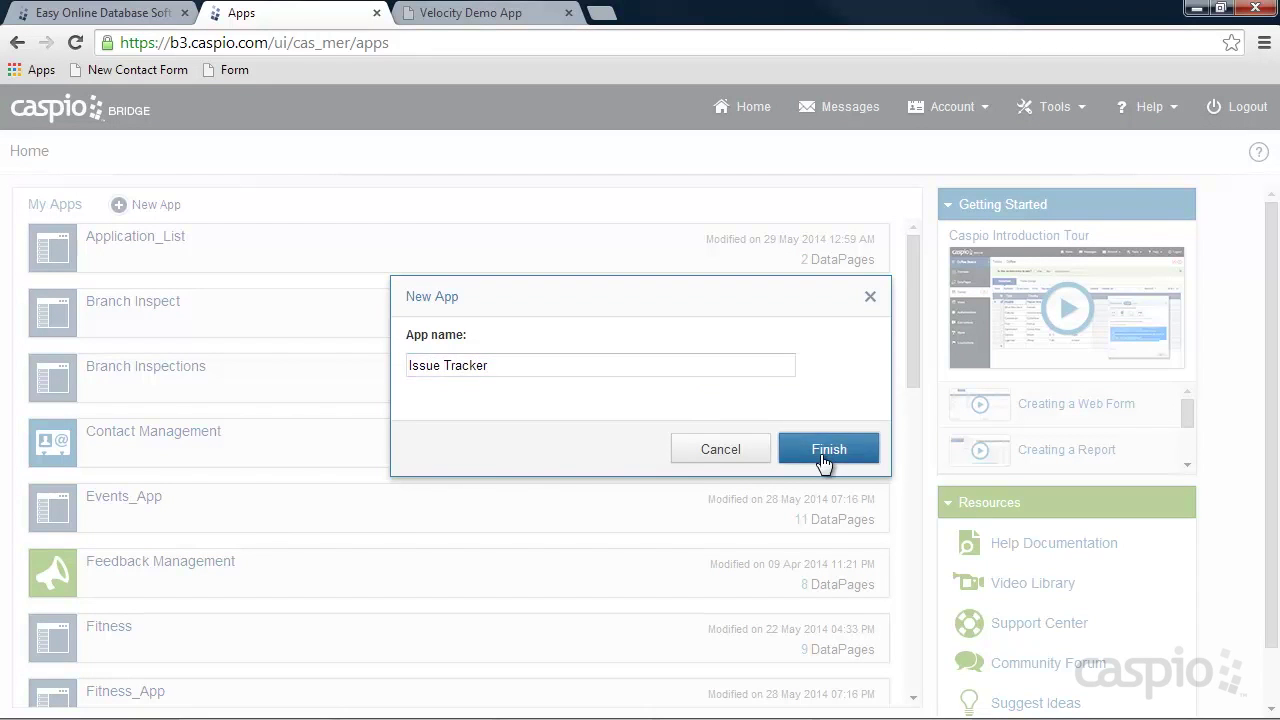
pyautogui.scroll(-1, 374, 620)
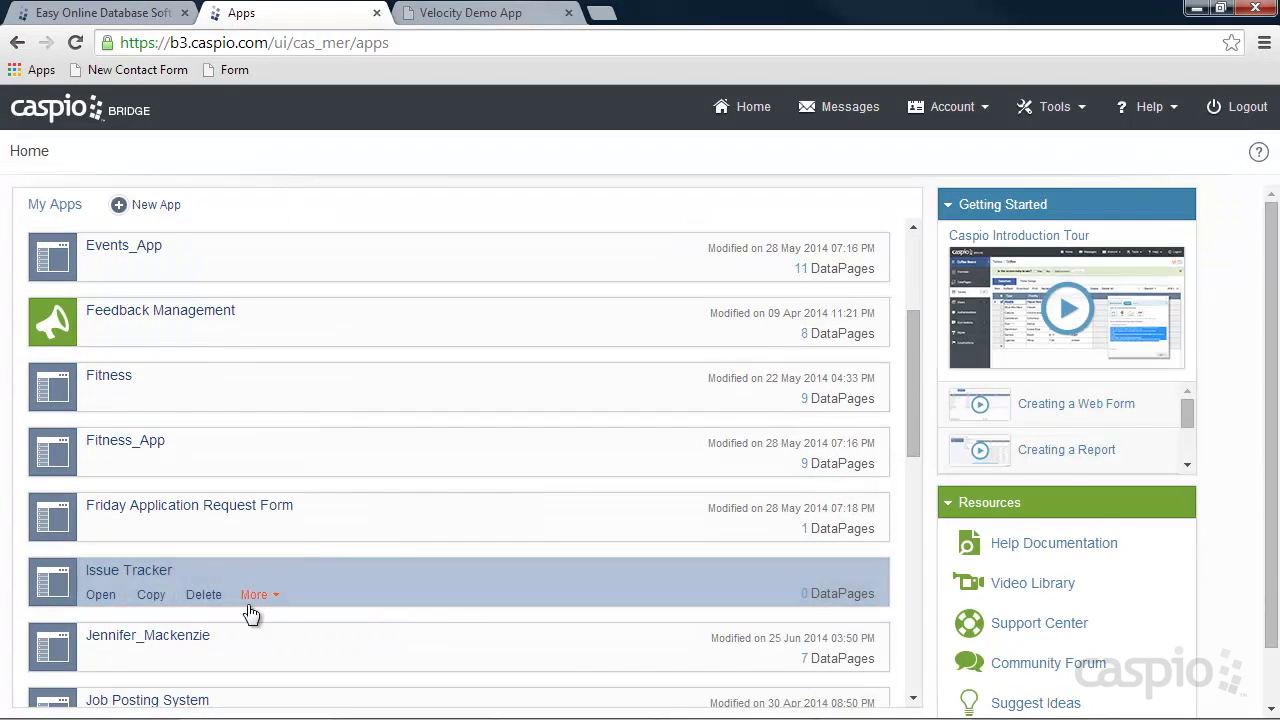
# Start a new table in Issue Tracker with an Autonumber User_ID field.
pyautogui.click(103, 596)
pyautogui.click(57, 294)
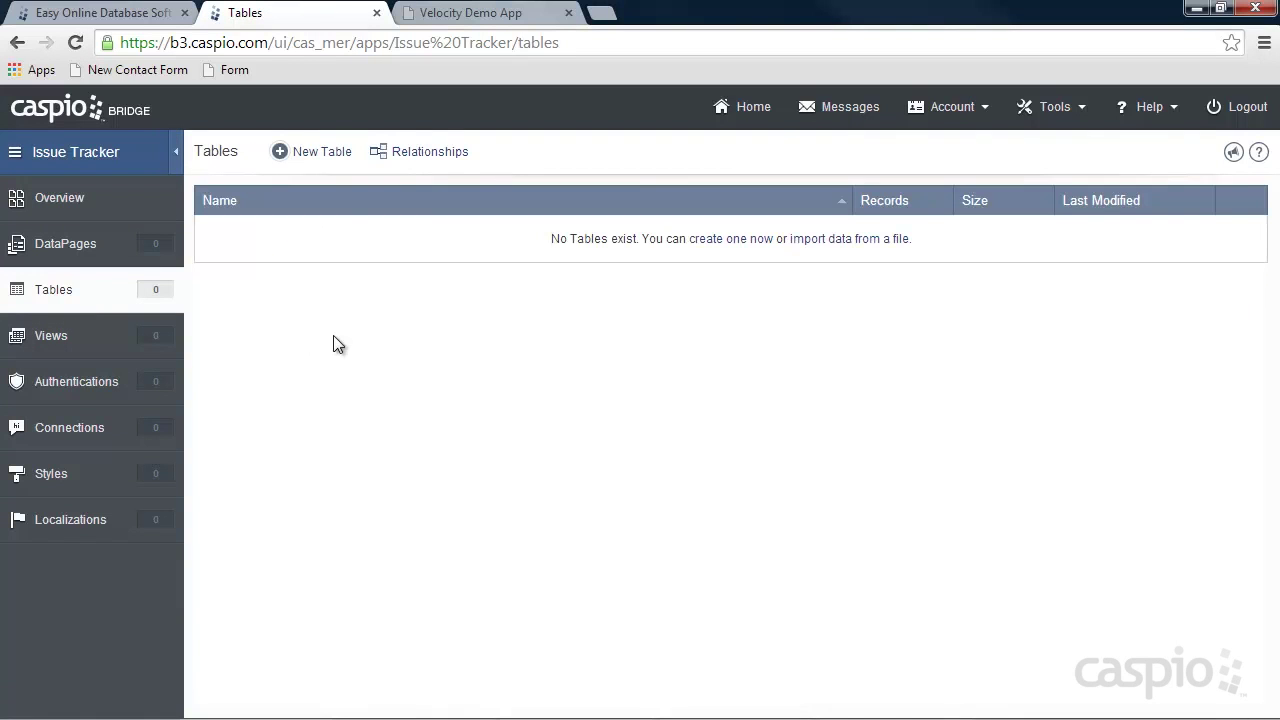
pyautogui.click(321, 155)
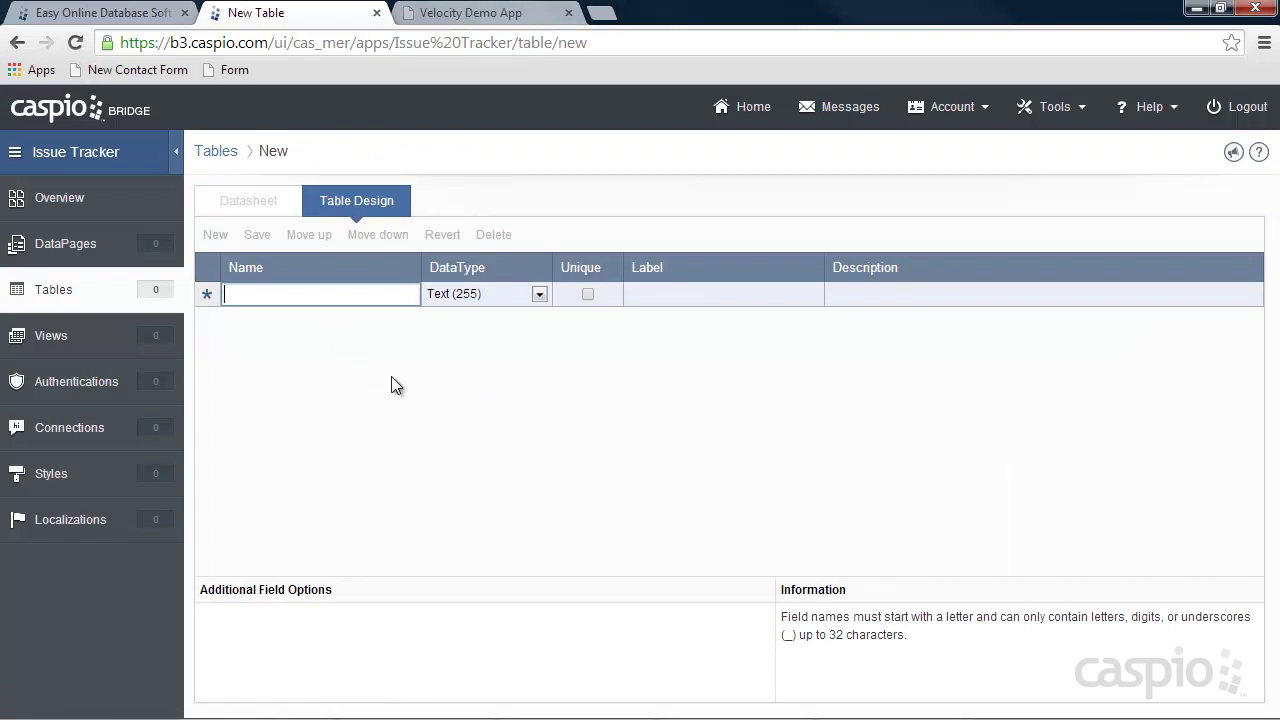
pyautogui.write('User_ID')
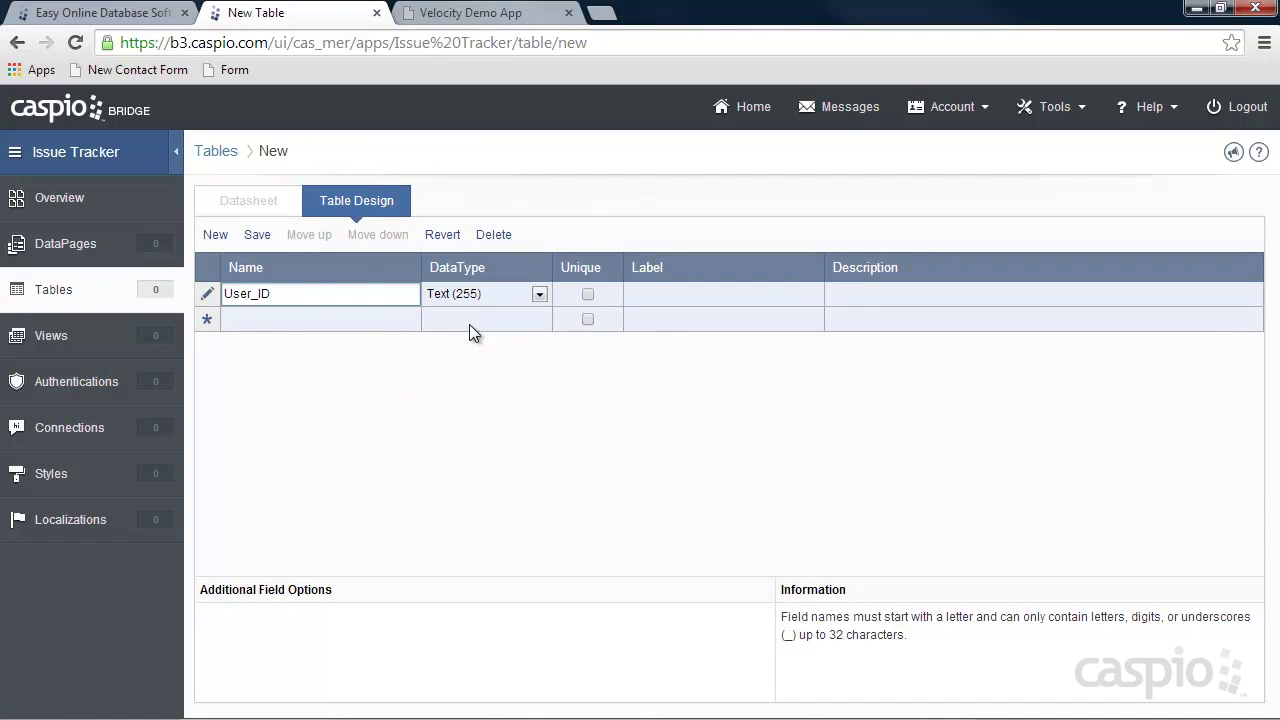
pyautogui.click(472, 293)
pyautogui.click(469, 395)
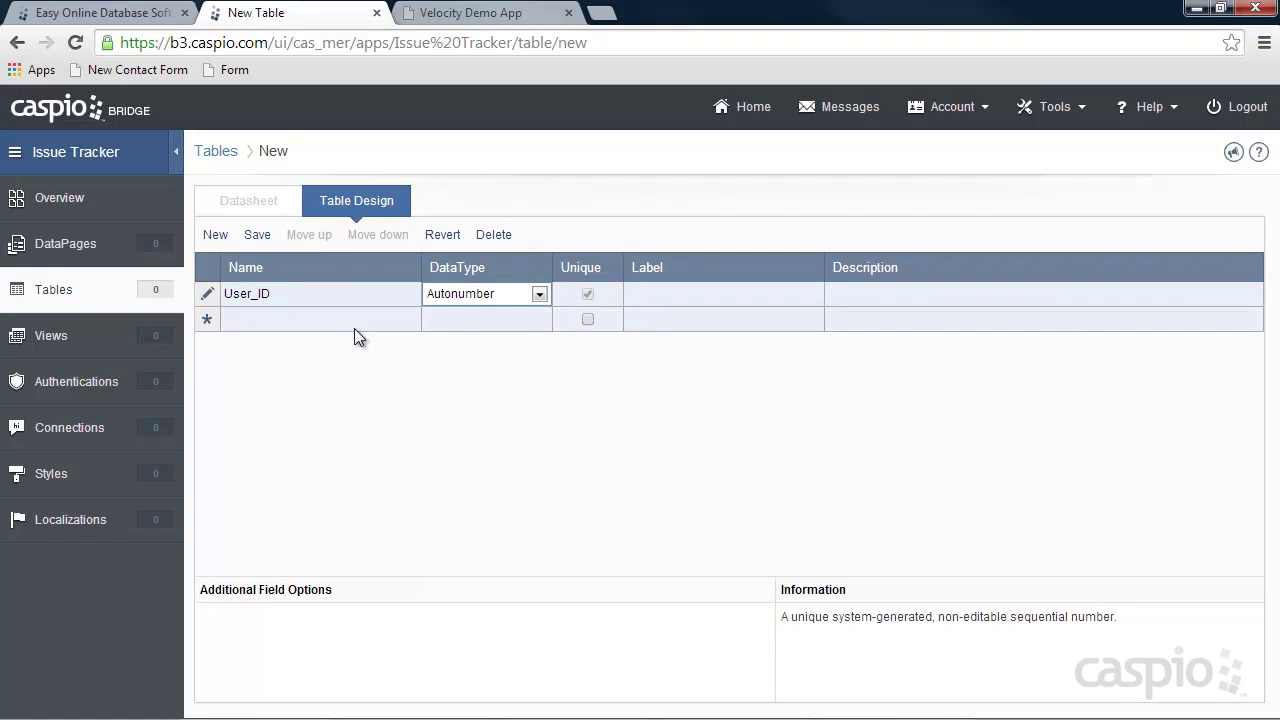
# Add a Name field, a unique Email field and a Password-type Password field.
pyautogui.click(354, 322)
pyautogui.write('N')
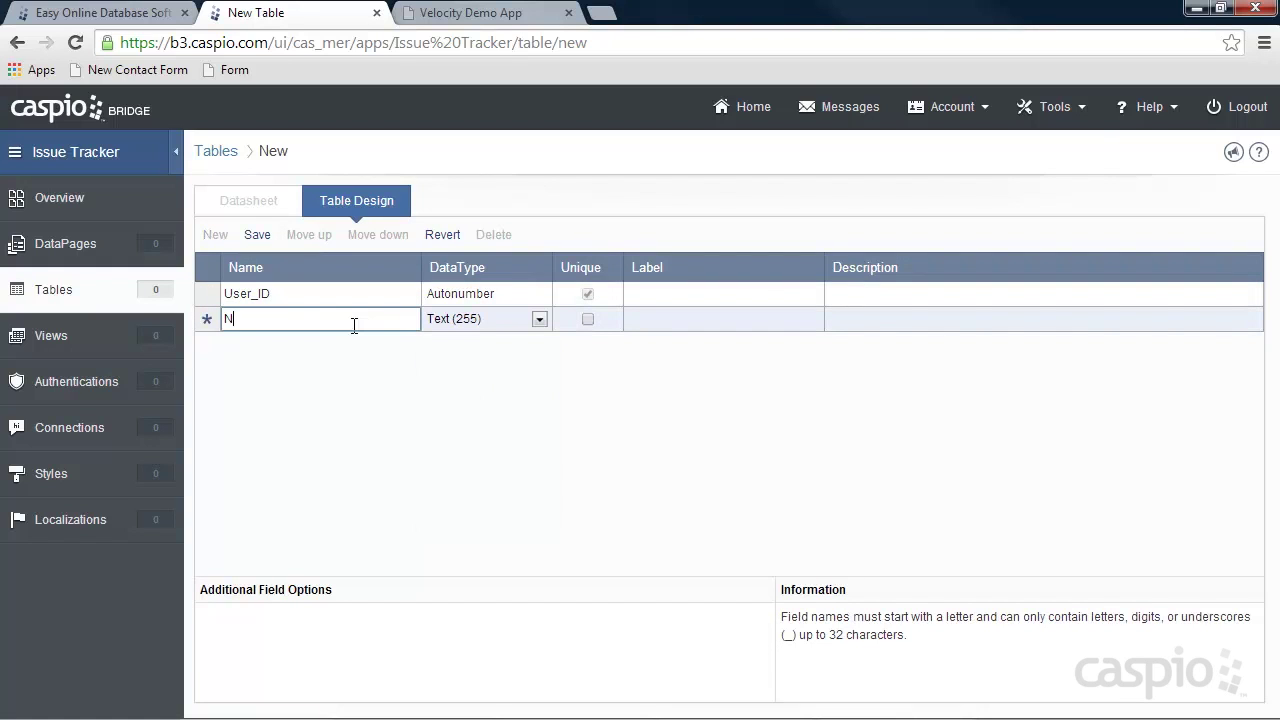
pyautogui.write('ame')
pyautogui.click(360, 345)
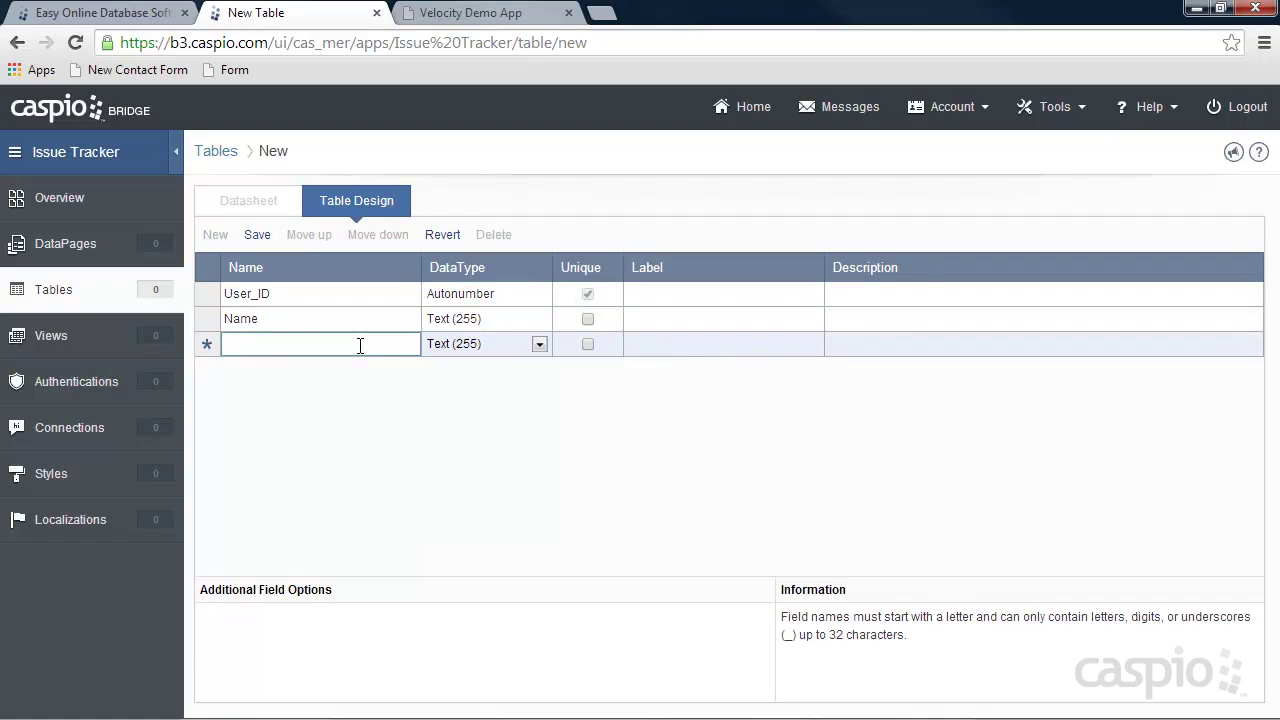
pyautogui.write('Email')
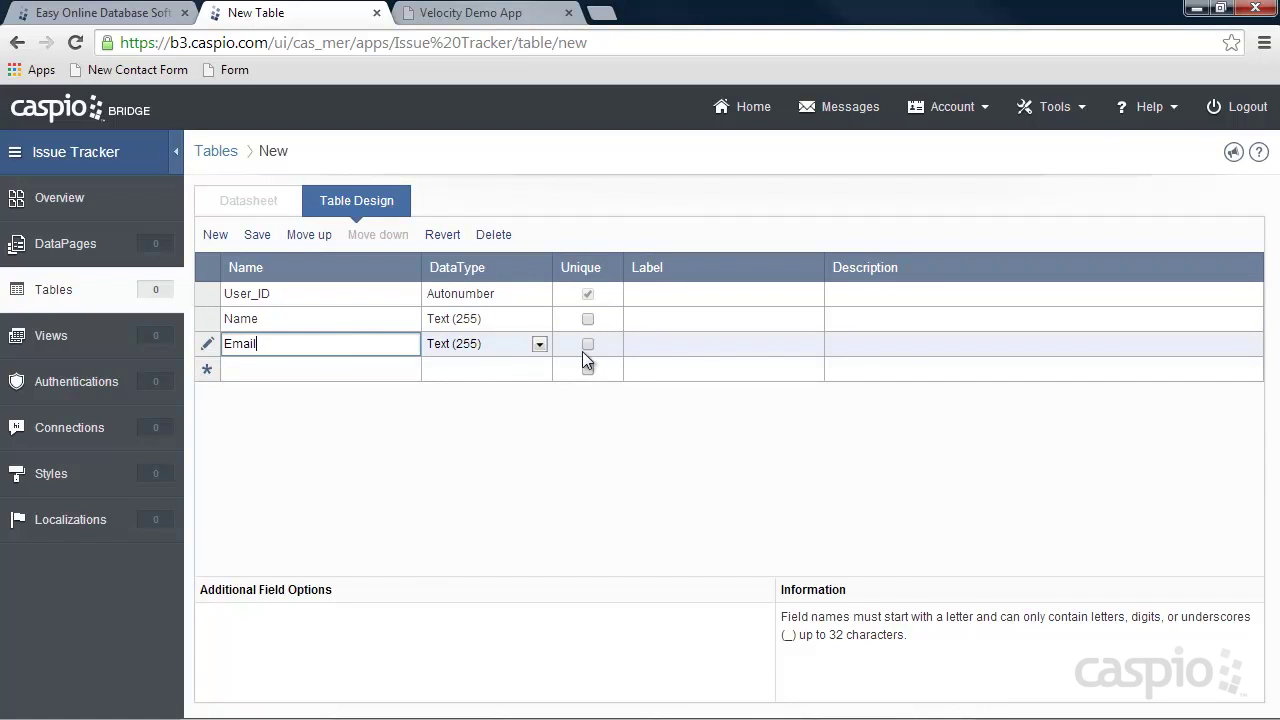
pyautogui.click(587, 344)
pyautogui.click(357, 370)
pyautogui.write('Password')
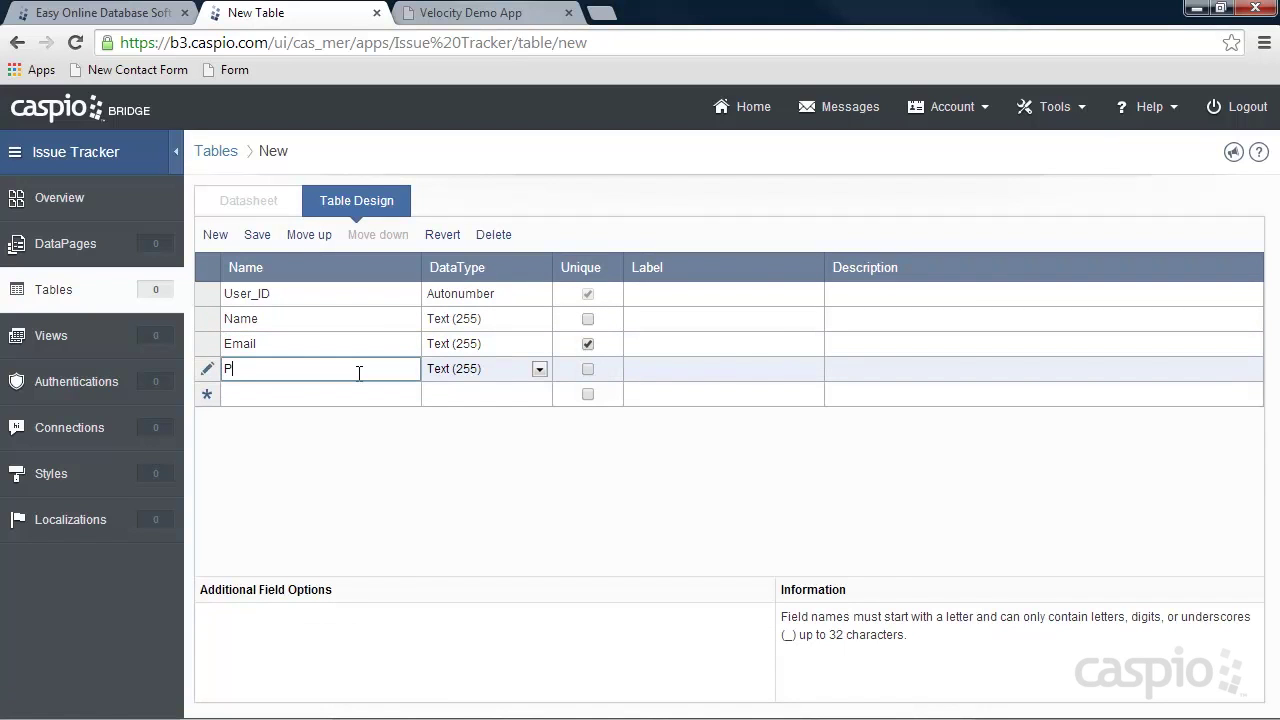
pyautogui.click(427, 376)
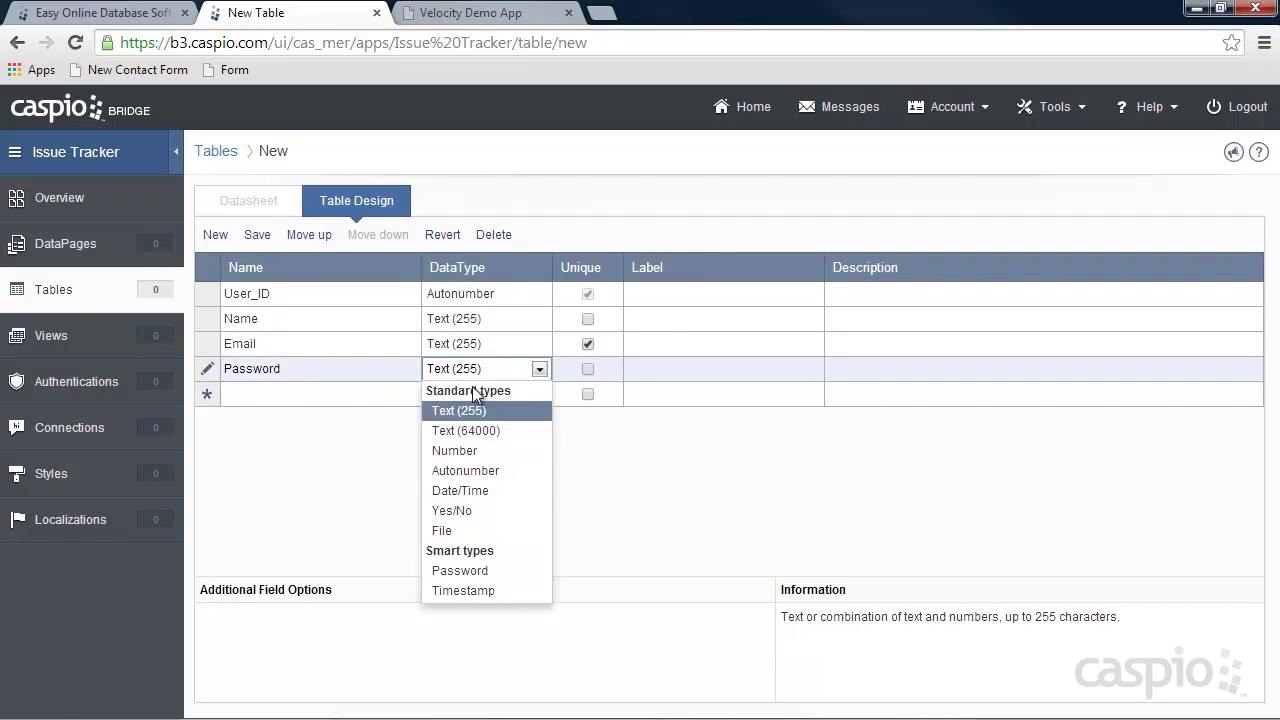
pyautogui.click(466, 564)
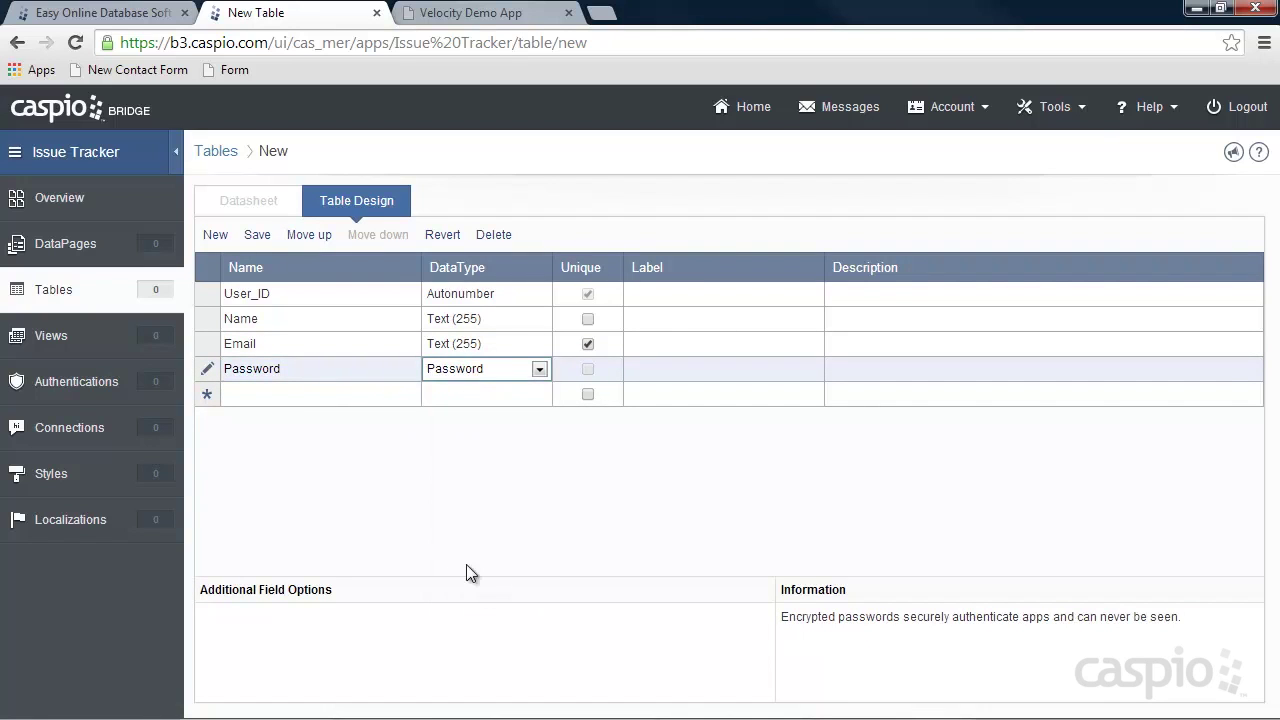
# Add Yes/No fields Manager and Employee.
pyautogui.click(282, 392)
pyautogui.write('Manager')
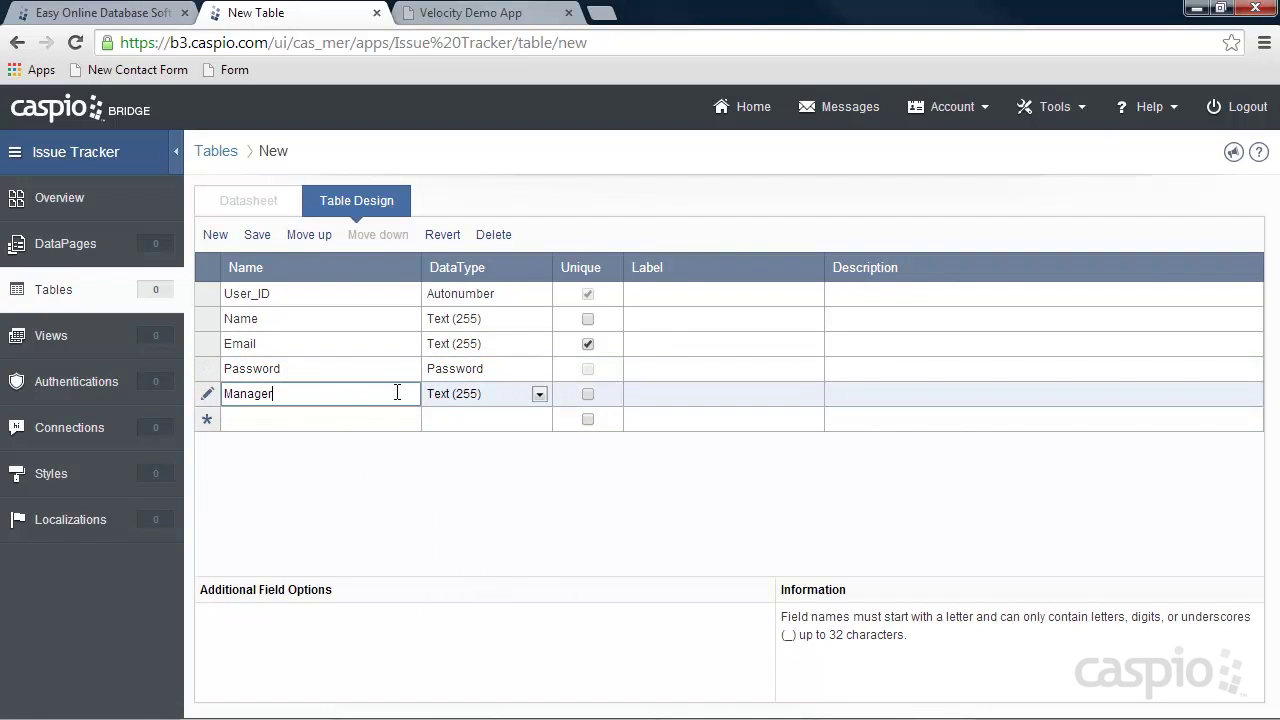
pyautogui.click(539, 393)
pyautogui.click(455, 531)
pyautogui.click(322, 422)
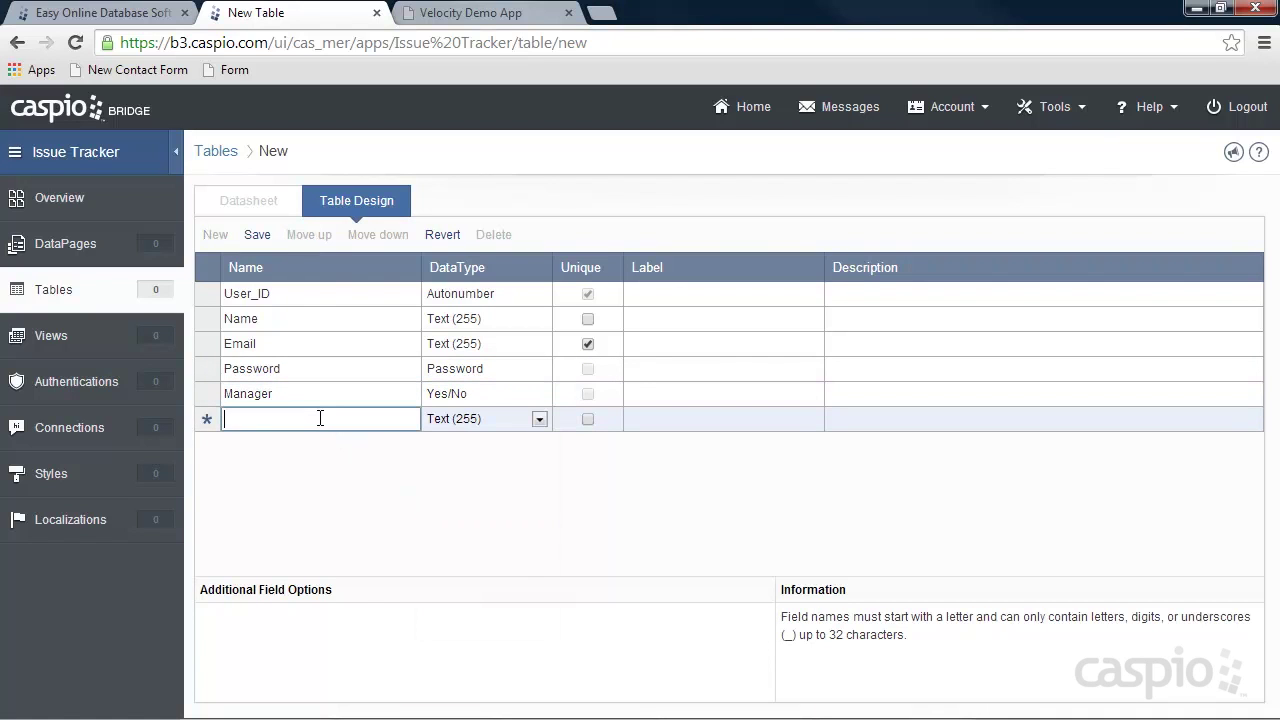
pyautogui.write('Employee')
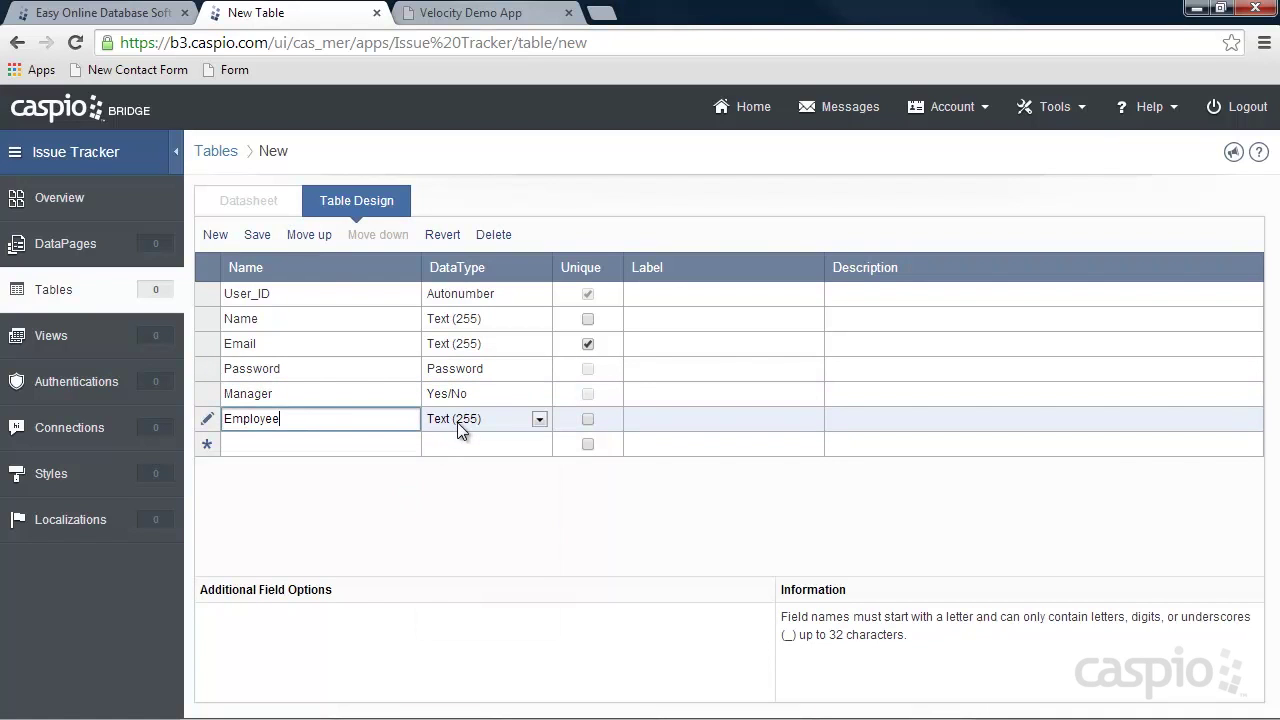
pyautogui.click(459, 421)
pyautogui.click(464, 558)
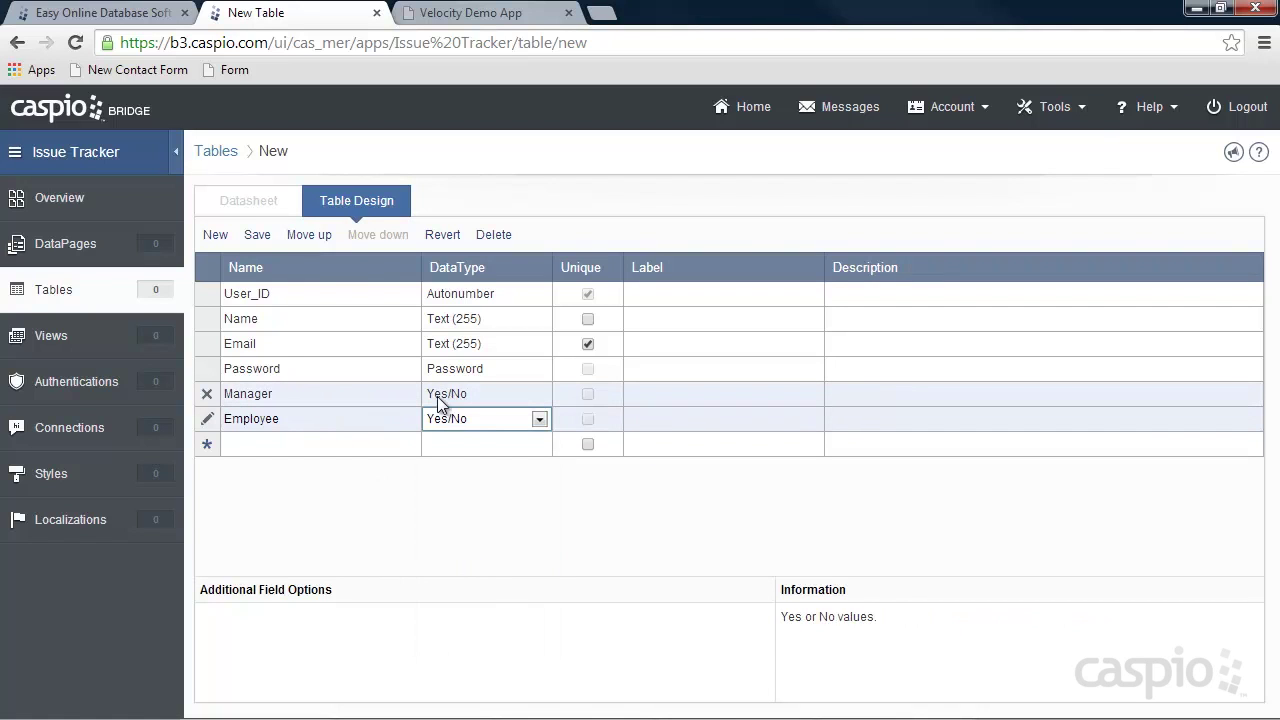
# Save the employee table as 'tbl_employees_it' and begin another new table.
pyautogui.click(257, 234)
pyautogui.write('tbl_emplioye')
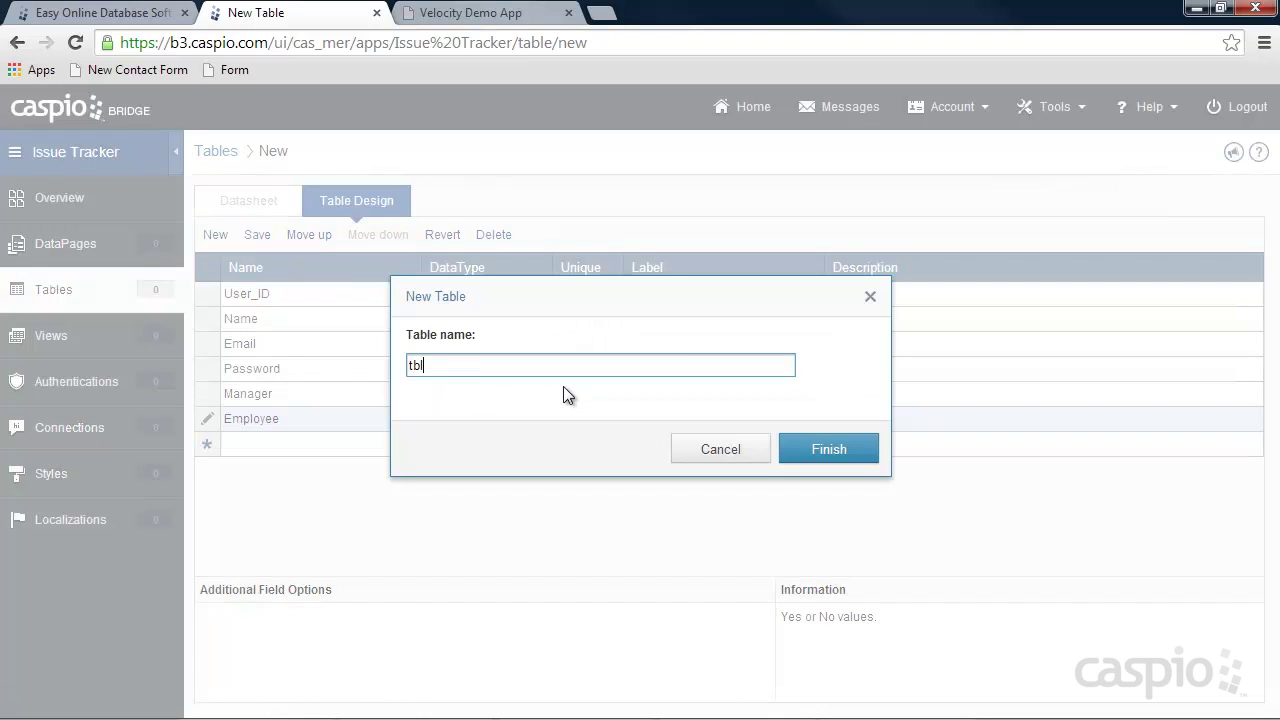
pyautogui.press('BackSpace')
pyautogui.press('BackSpace')
pyautogui.press('BackSpace')
pyautogui.press('BackSpace')
pyautogui.write('oyees_it')
pyautogui.click(826, 450)
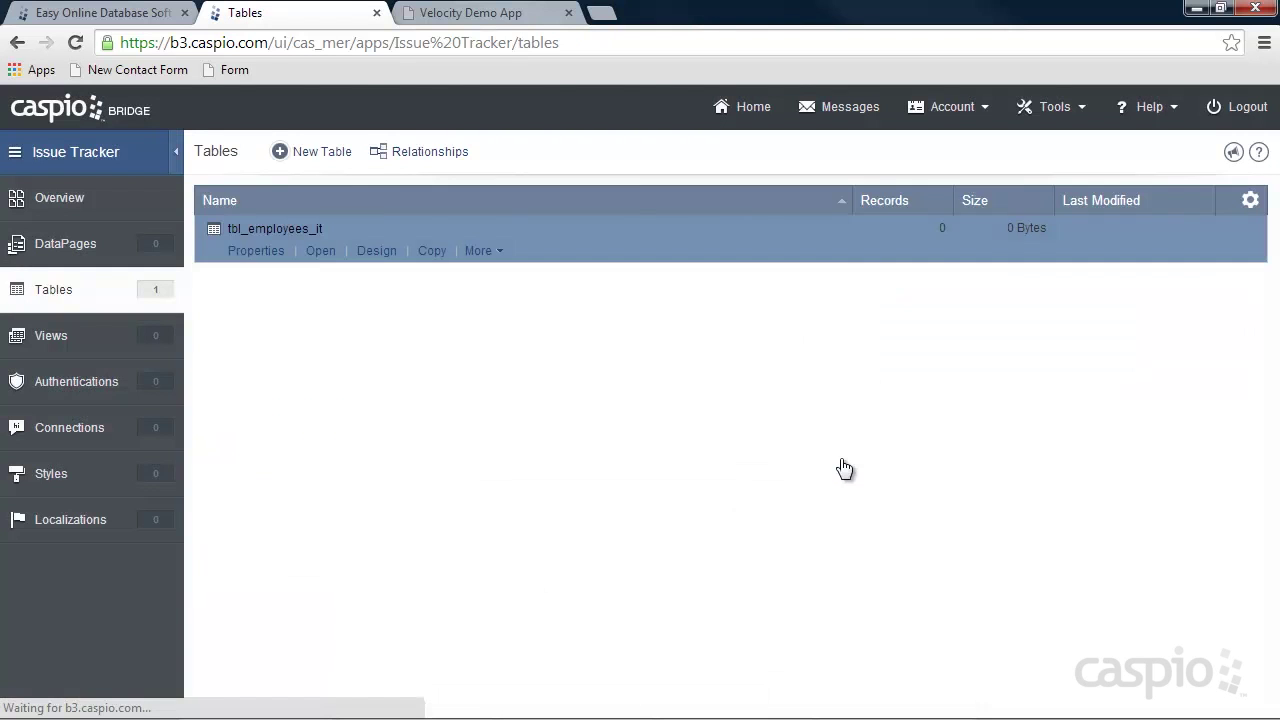
pyautogui.click(322, 154)
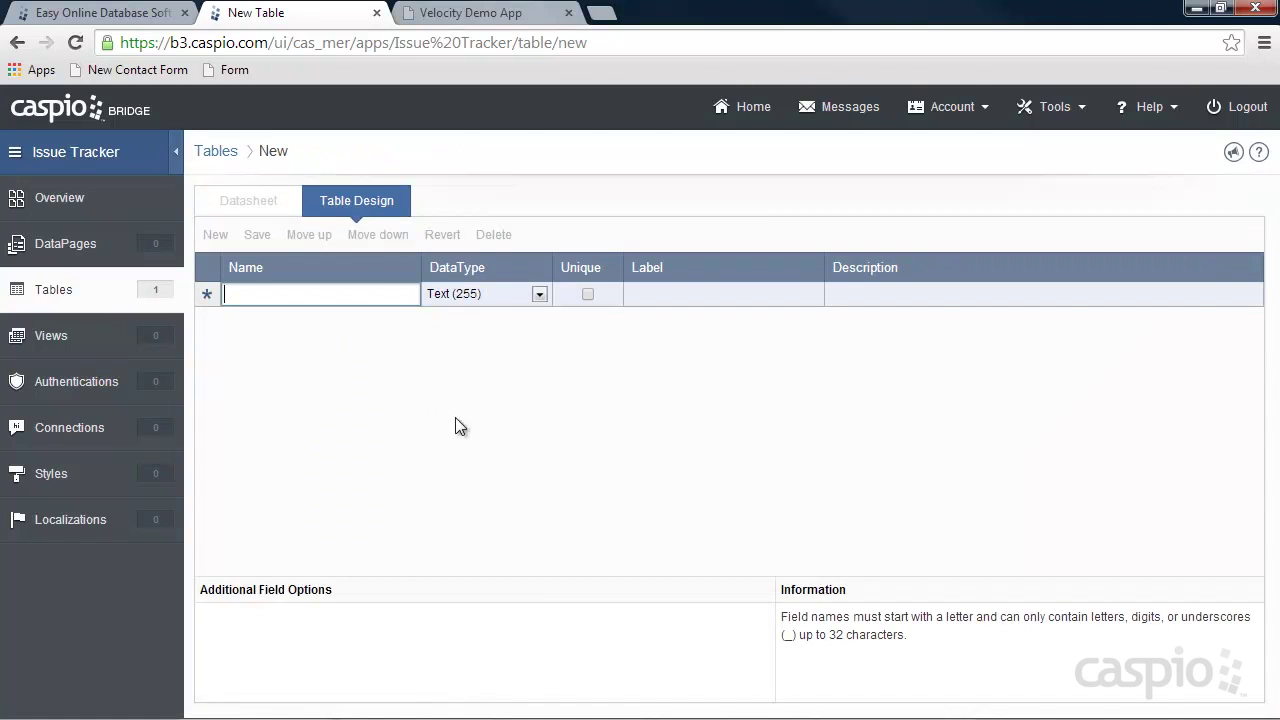
# Add fields Issue_ID (Autonumber), User_ID (Number), Name and Date_Submitted (Date/Time).
pyautogui.write('Issue_ID')
pyautogui.click(484, 301)
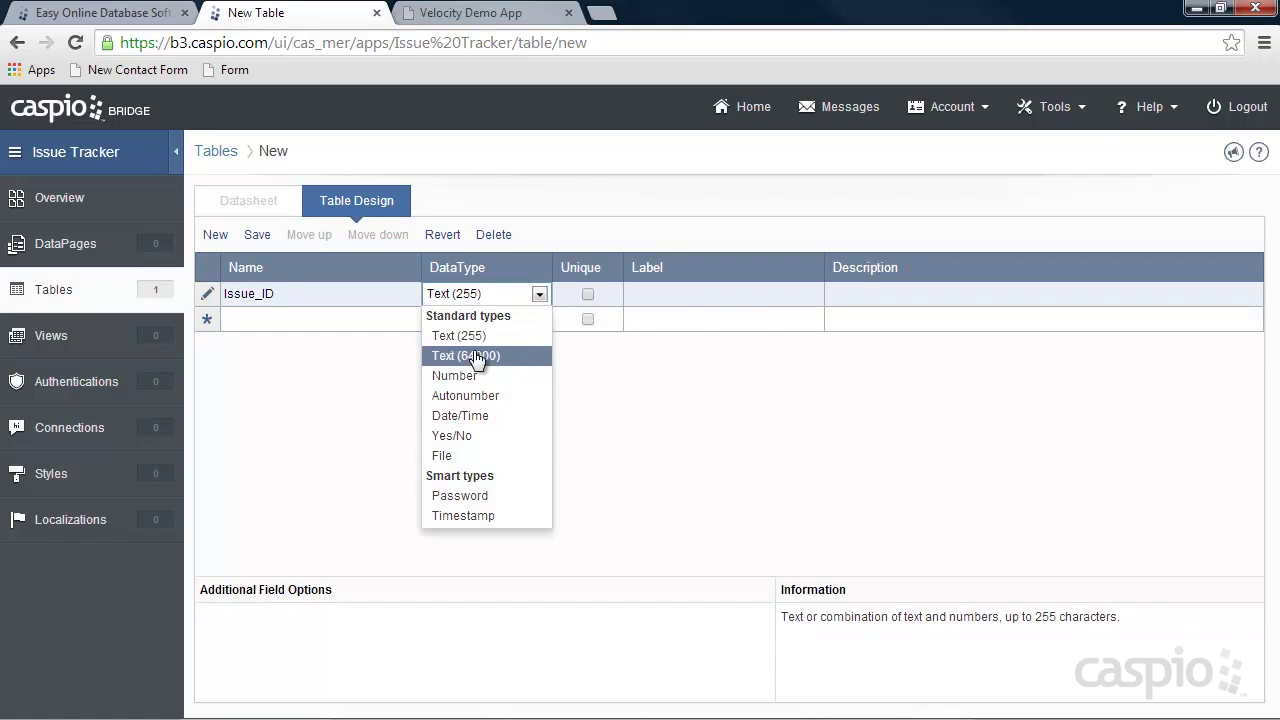
pyautogui.click(472, 396)
pyautogui.click(352, 320)
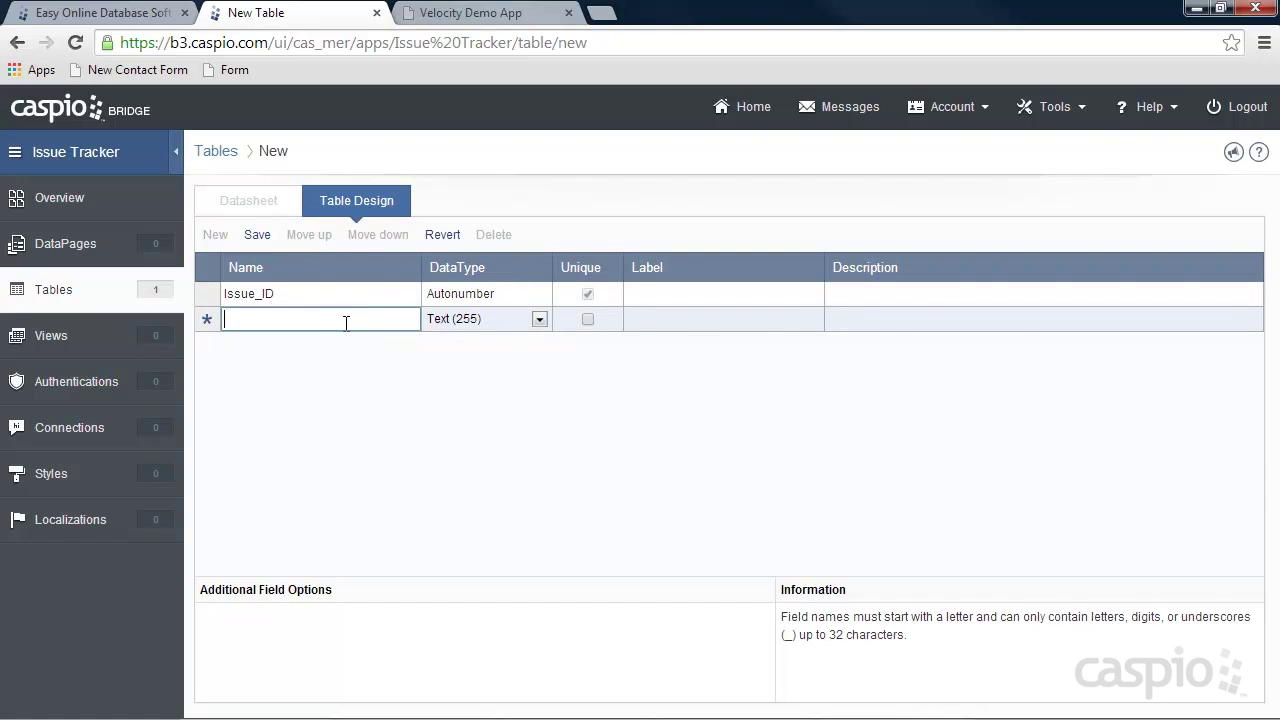
pyautogui.write('User_ID')
pyautogui.click(468, 320)
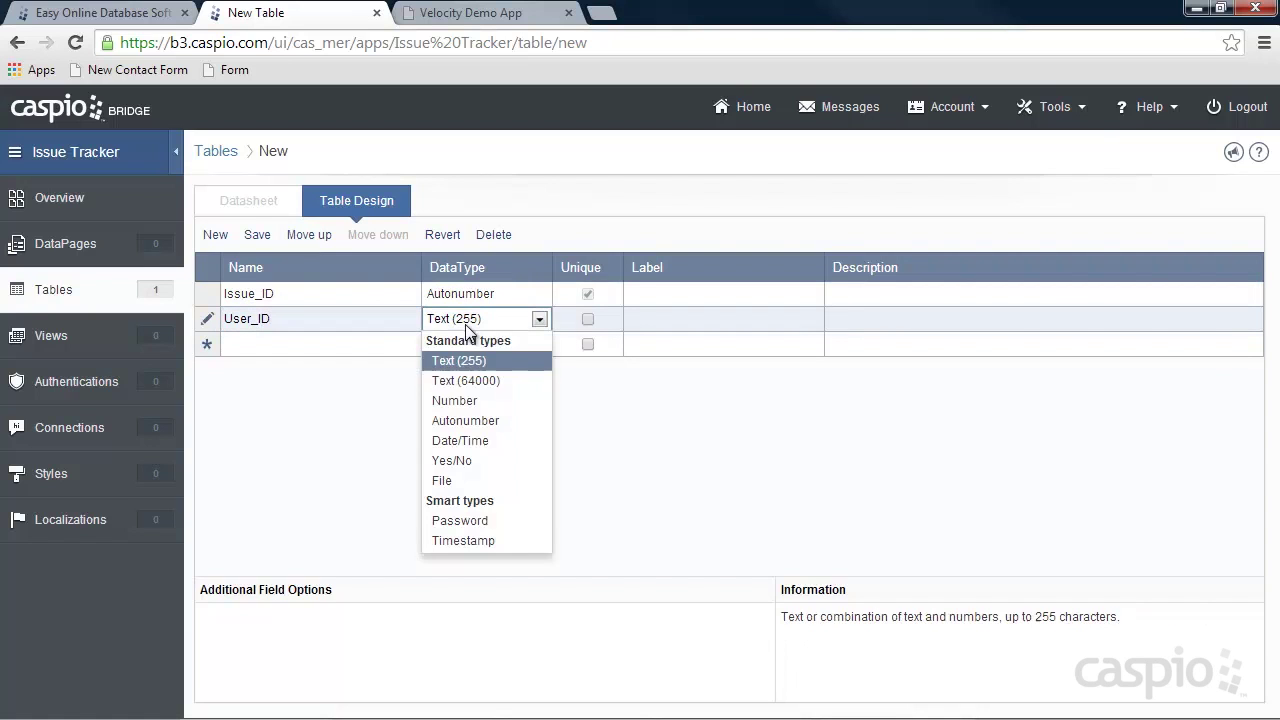
pyautogui.click(462, 394)
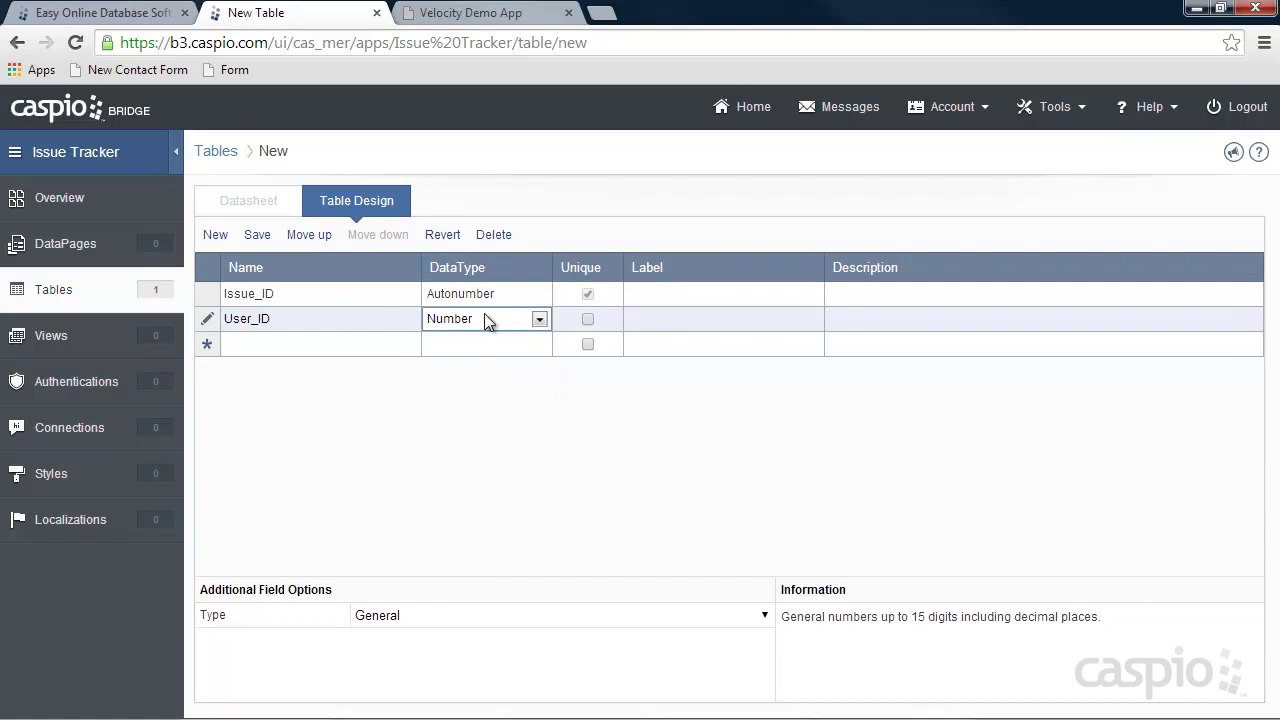
pyautogui.click(359, 344)
pyautogui.write('Name')
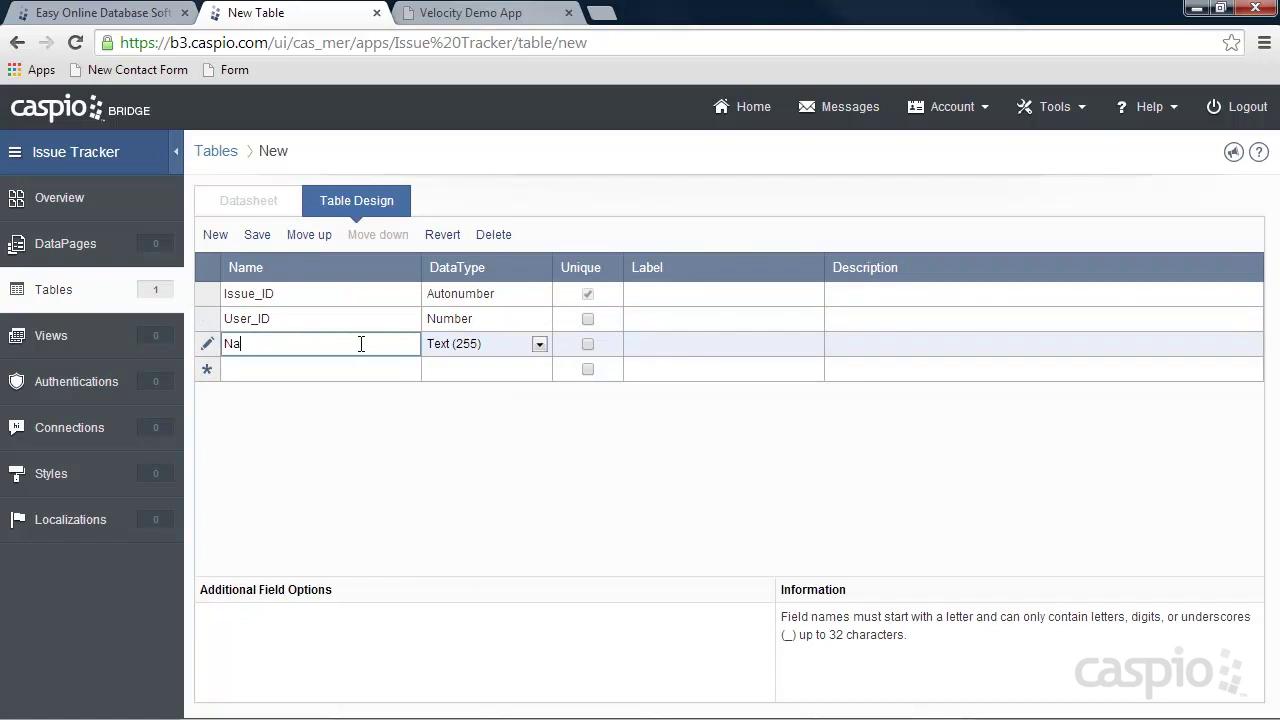
pyautogui.click(331, 370)
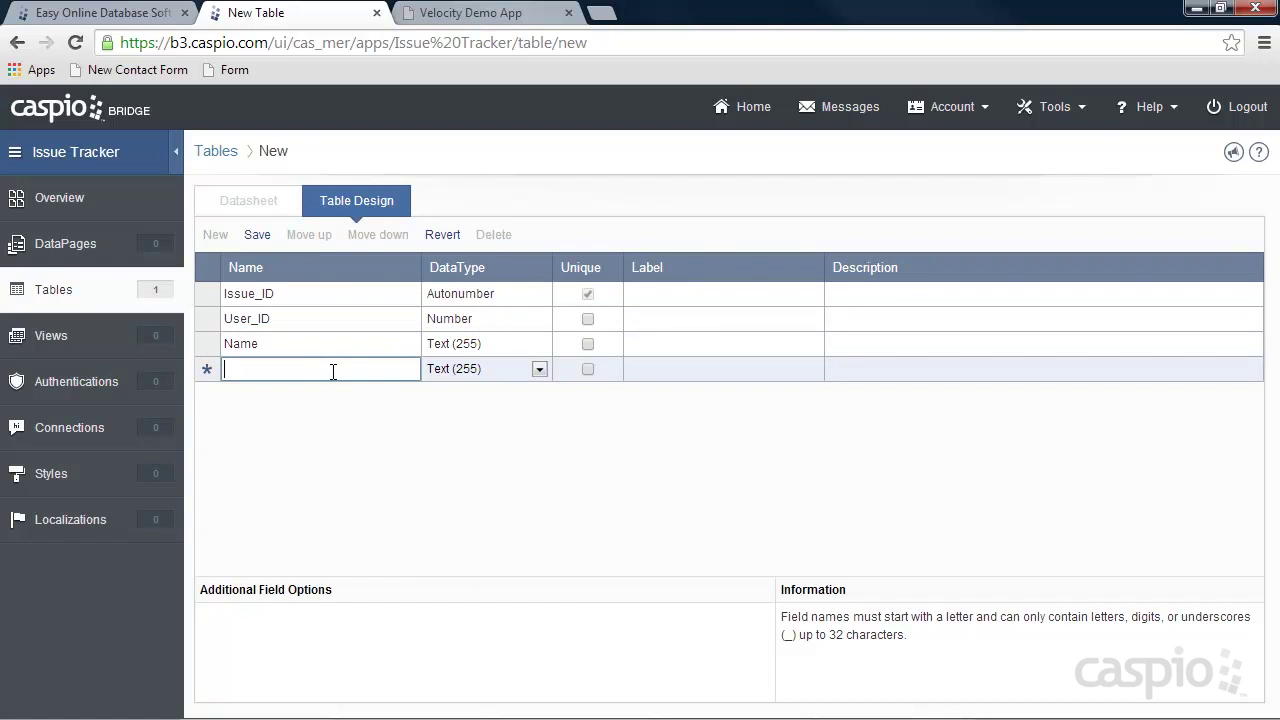
pyautogui.write('Date_Submitted')
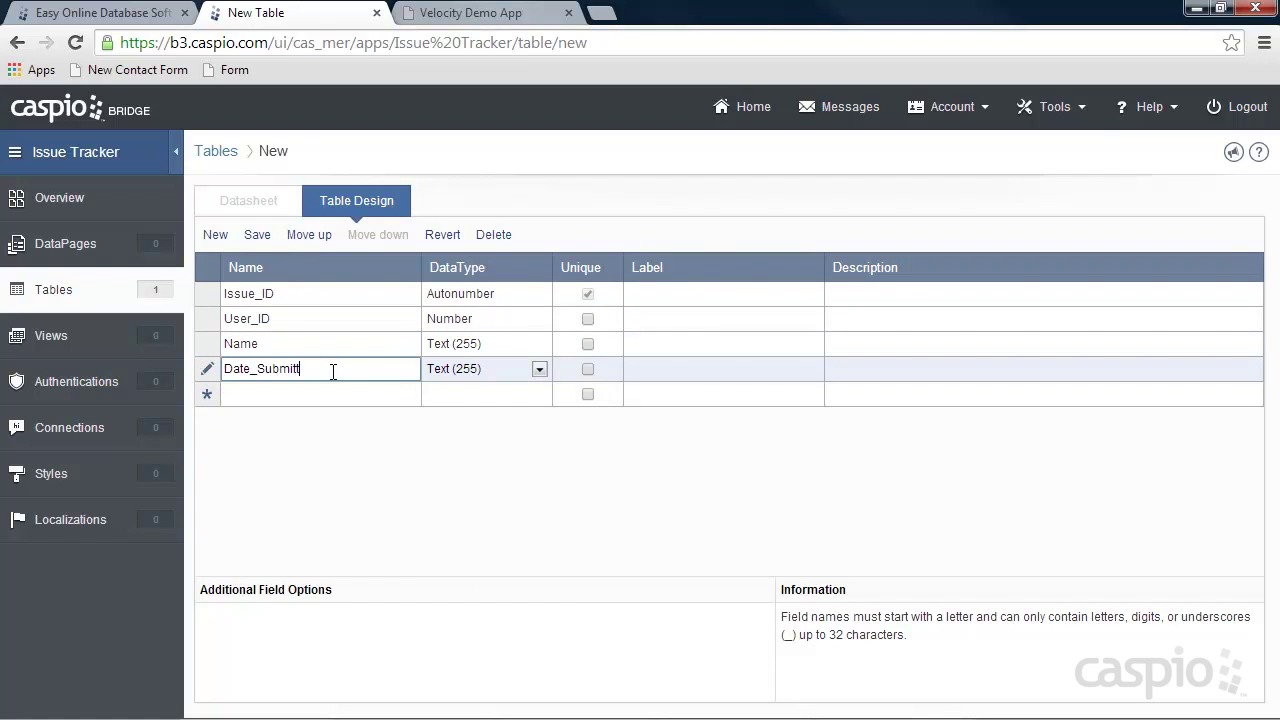
pyautogui.click(537, 369)
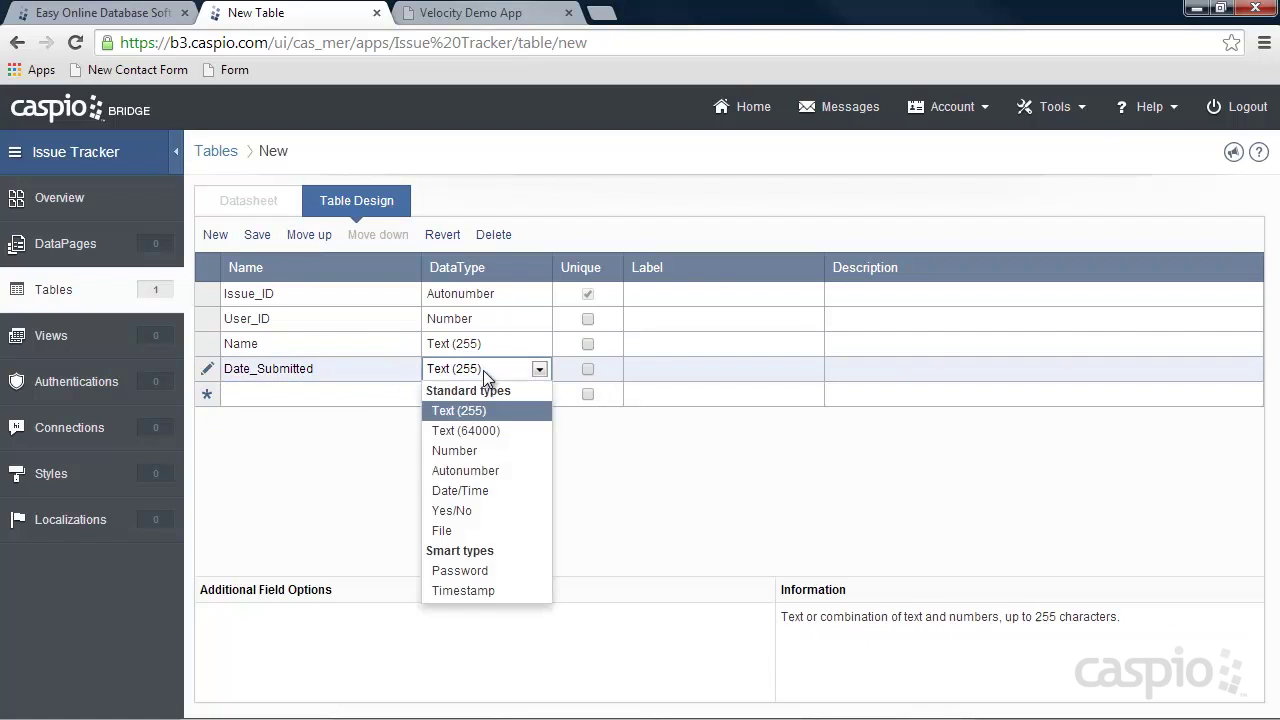
pyautogui.click(480, 490)
# Add fields Where_did_you_find_it, DescribeinDetail (Text 64000) and Category.
pyautogui.click(342, 394)
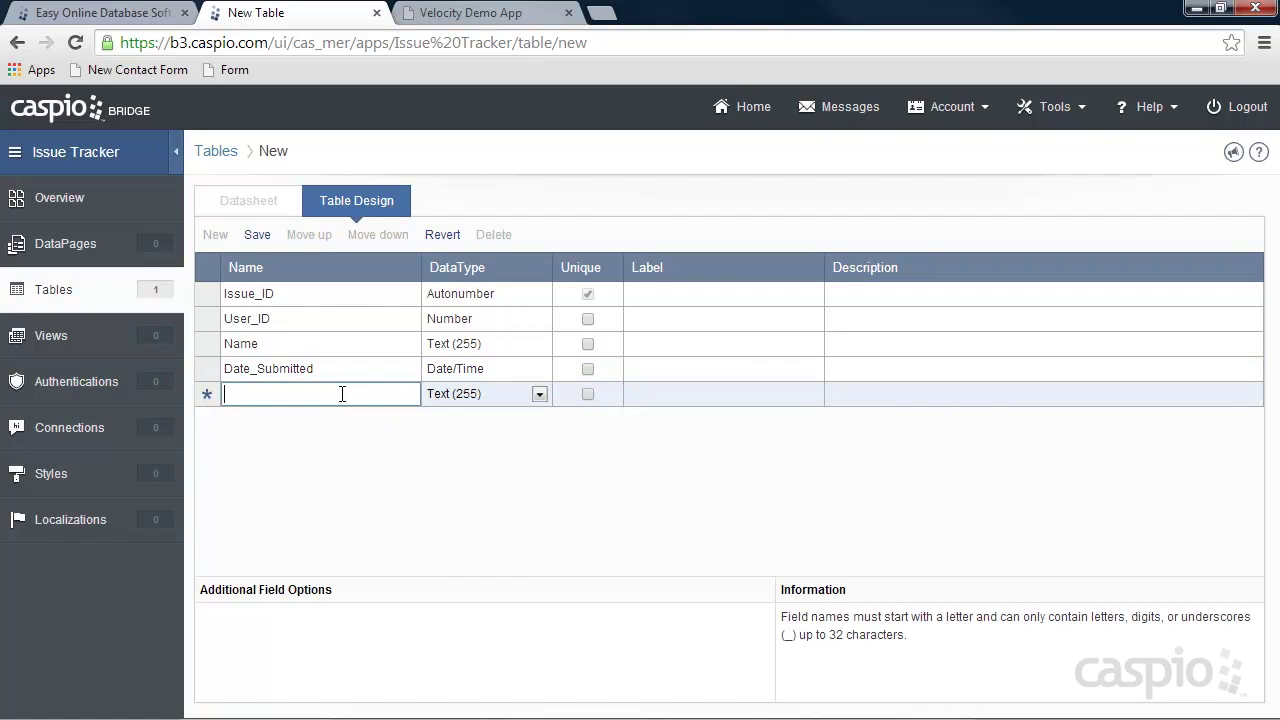
pyautogui.write('Where_Id')
pyautogui.press('BackSpace')
pyautogui.press('BackSpace')
pyautogui.write('did_you_find_it')
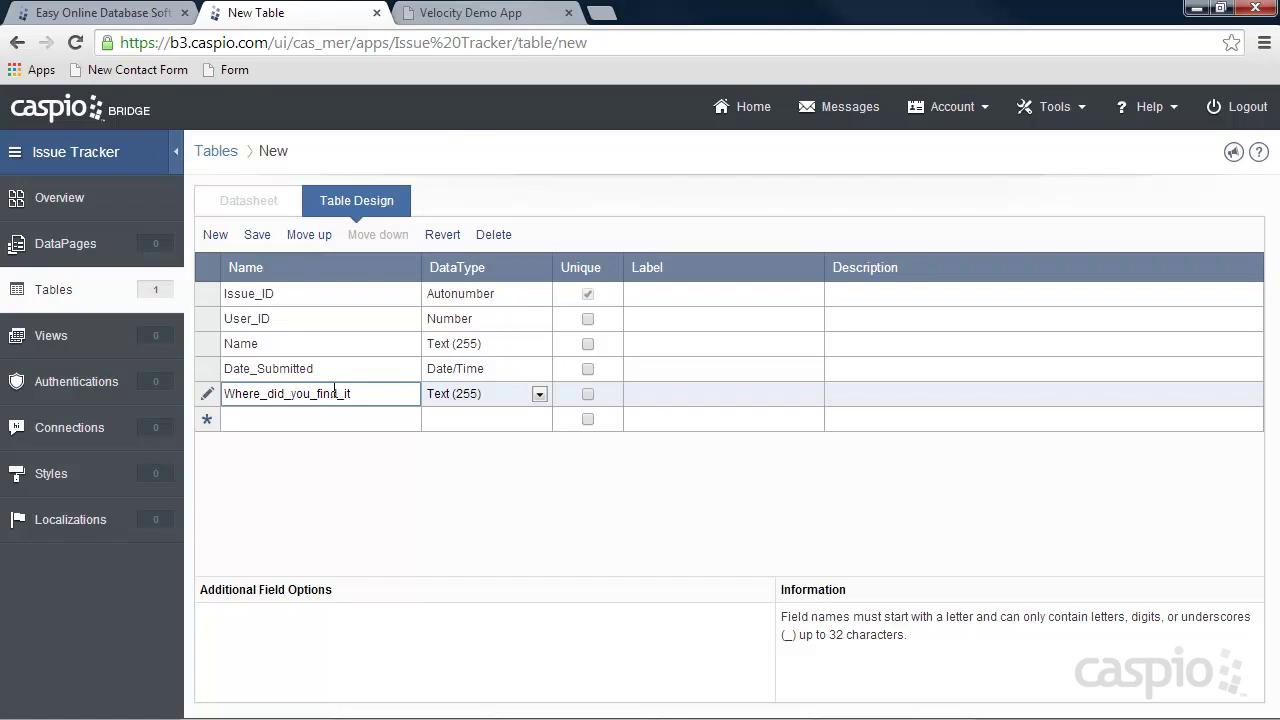
pyautogui.click(330, 418)
pyautogui.write('Descri')
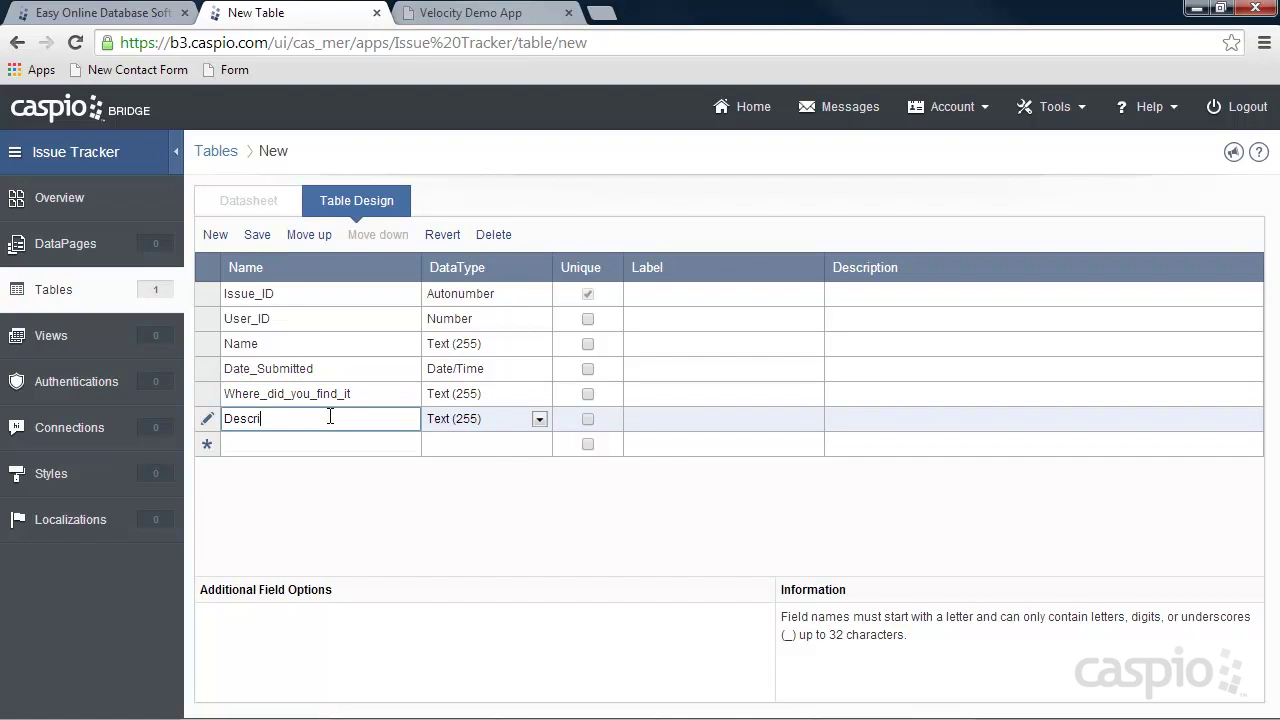
pyautogui.write('beinDetail')
pyautogui.click(472, 424)
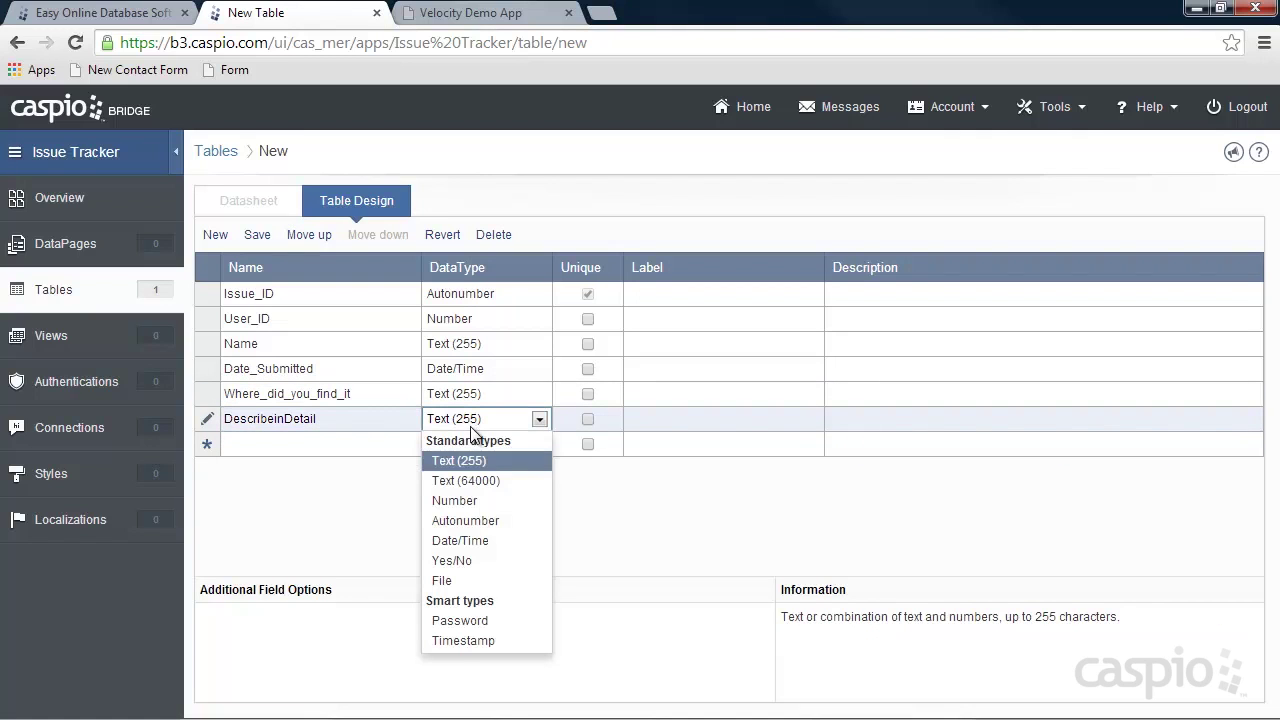
pyautogui.click(476, 477)
pyautogui.click(416, 444)
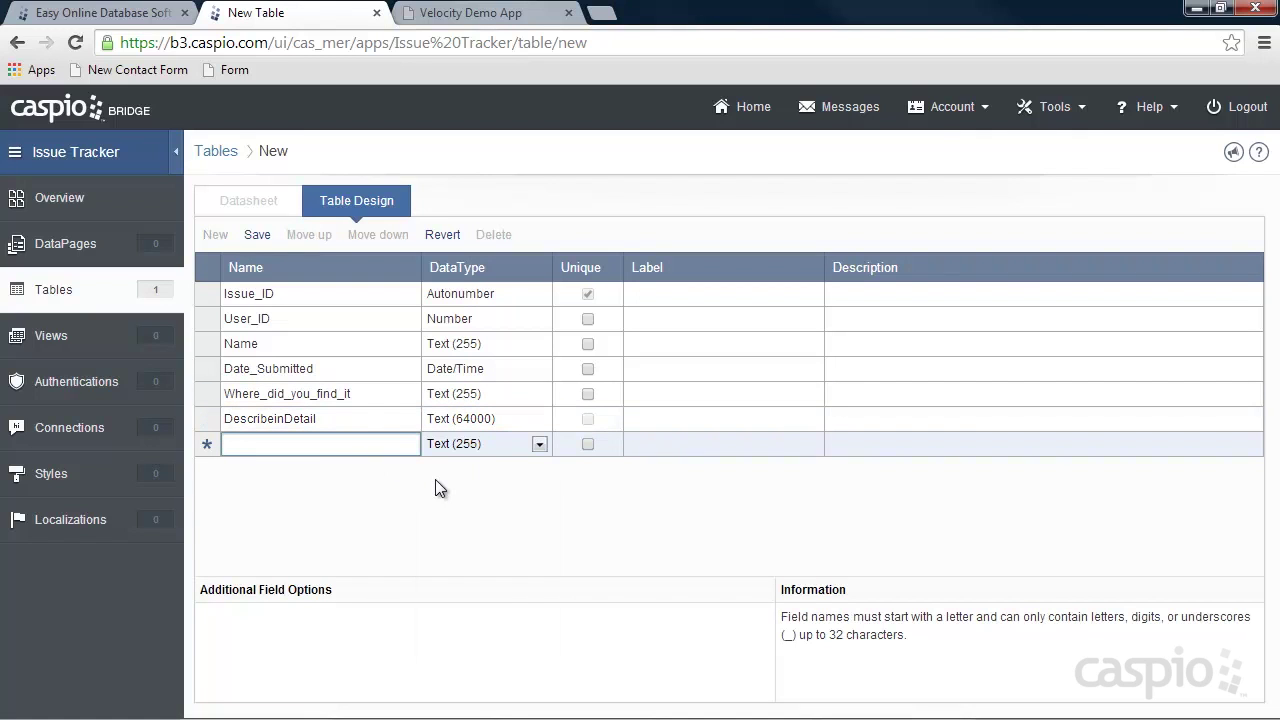
pyautogui.write('Categior')
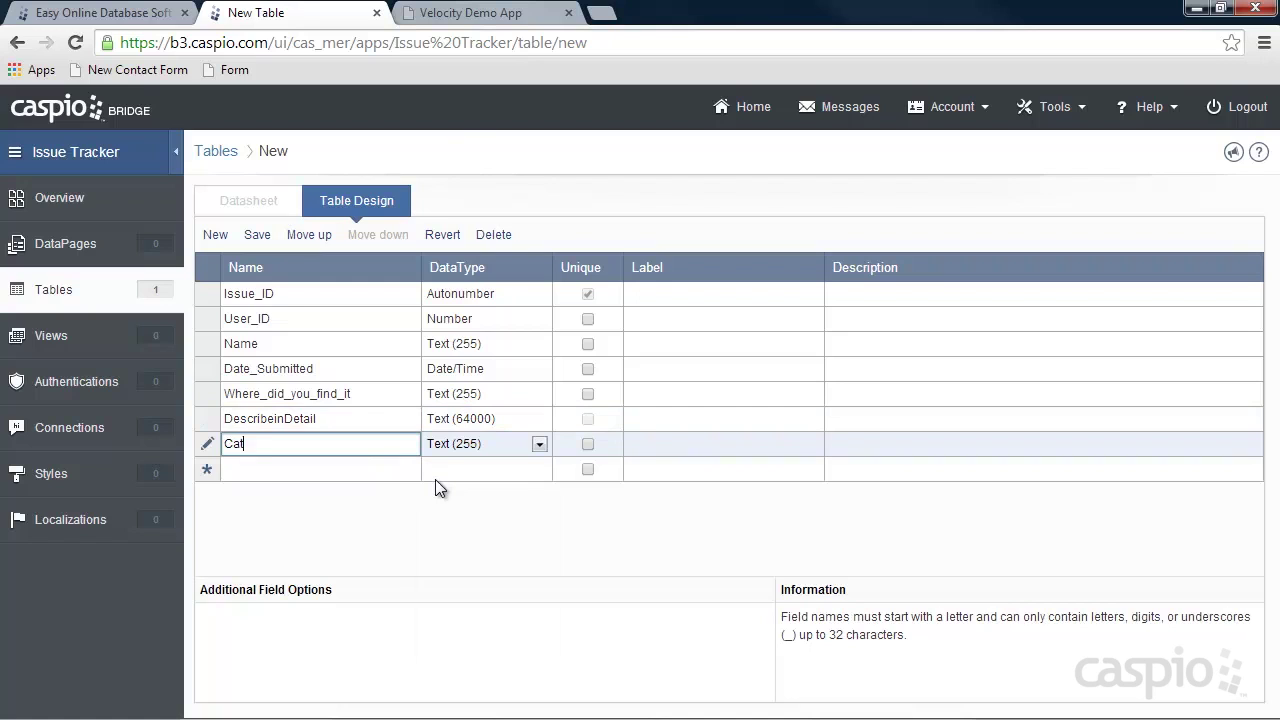
pyautogui.press('BackSpace')
pyautogui.press('BackSpace')
pyautogui.press('BackSpace')
pyautogui.write('ory')
pyautogui.click(329, 462)
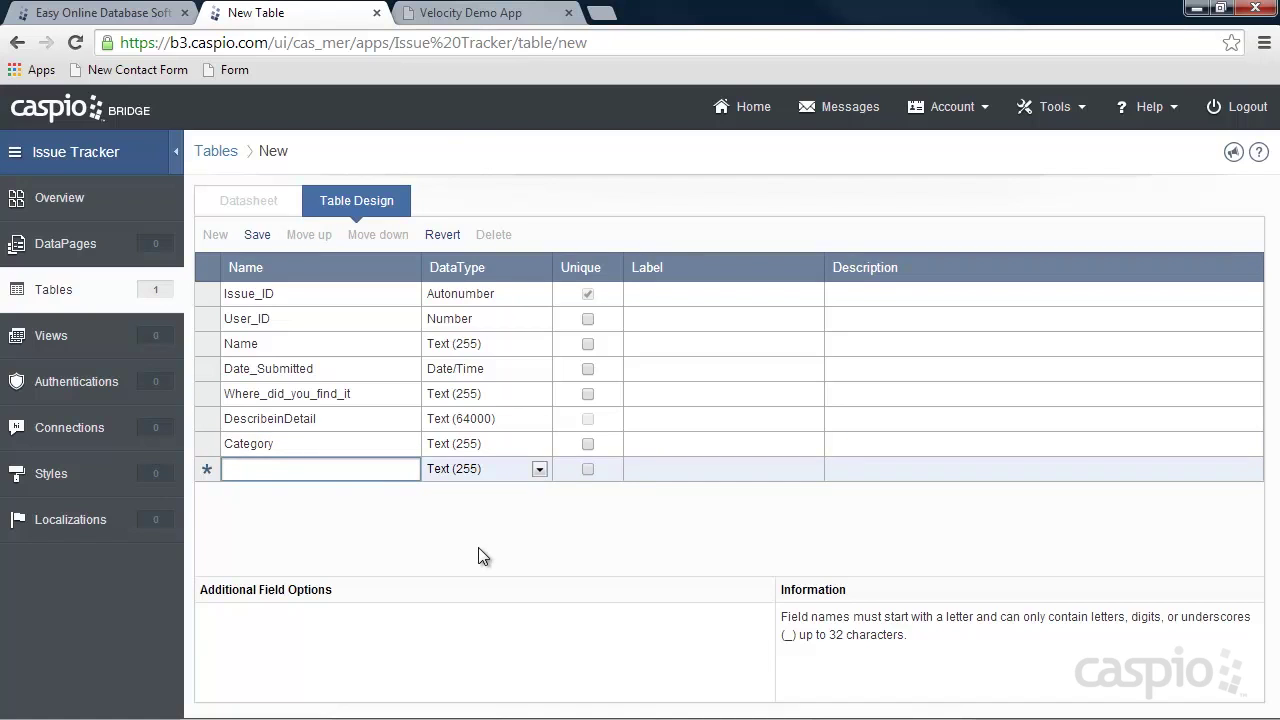
# Add fields Assign_to, Assign_to_ID (Number) and Severity.
pyautogui.write('Assign_ID')
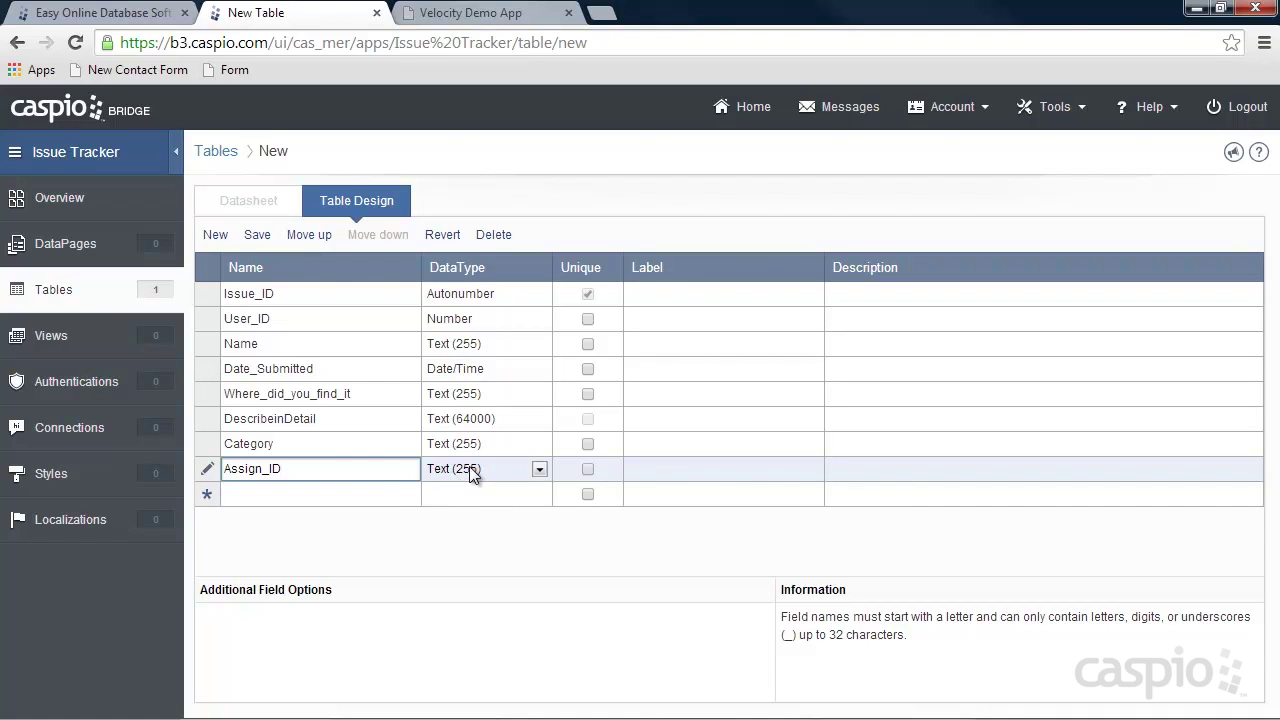
pyautogui.press('BackSpace')
pyautogui.press('BackSpace')
pyautogui.write('to')
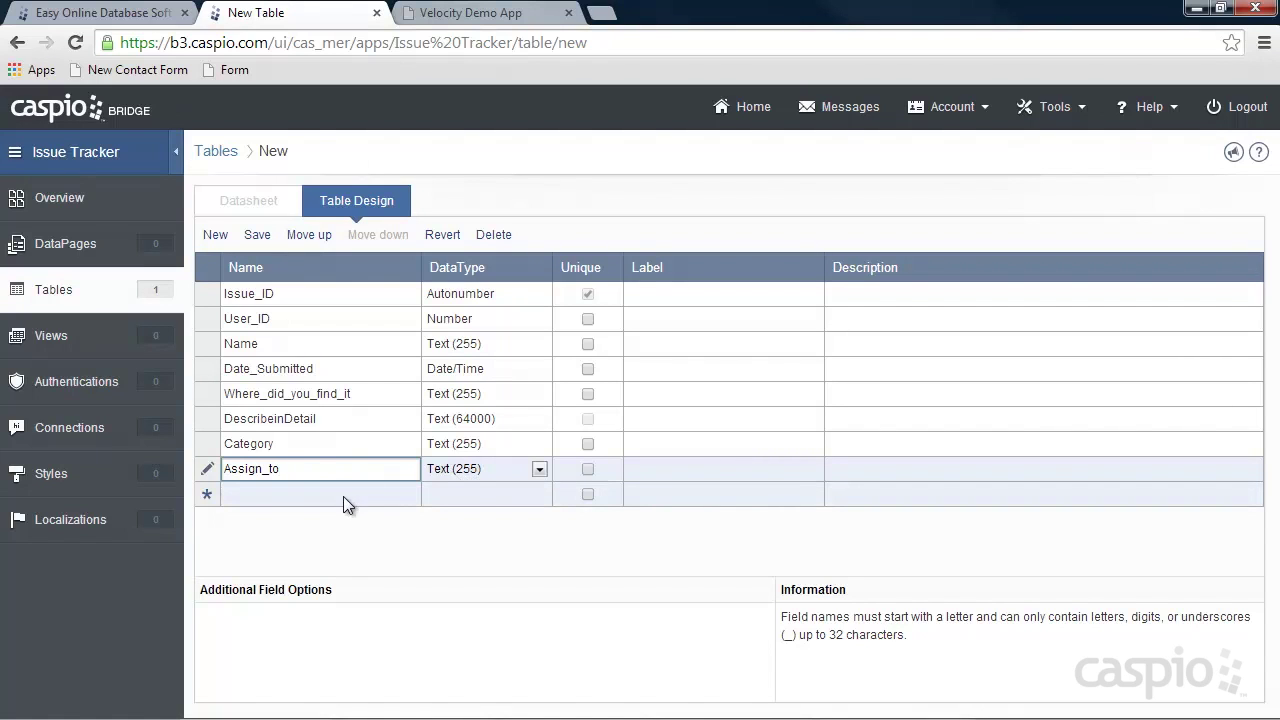
pyautogui.click(343, 497)
pyautogui.write('A')
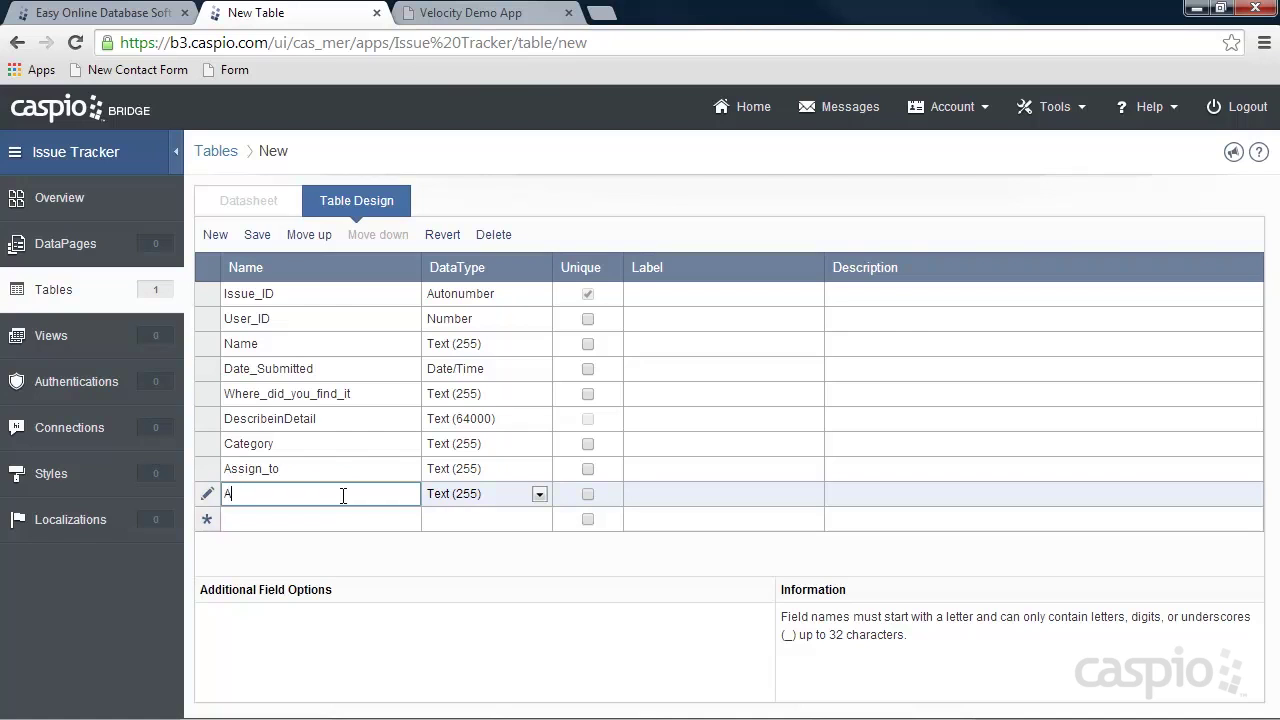
pyautogui.write('ssign_to_ID')
pyautogui.click(472, 493)
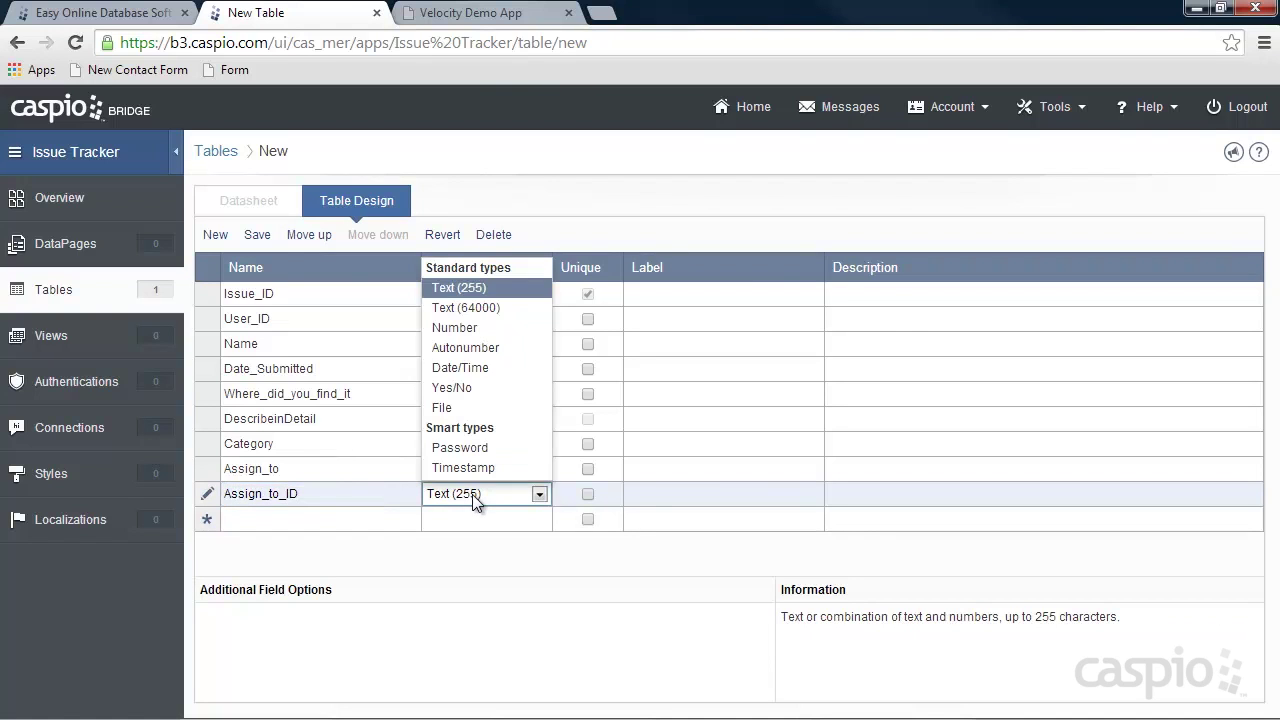
pyautogui.click(455, 327)
pyautogui.click(338, 519)
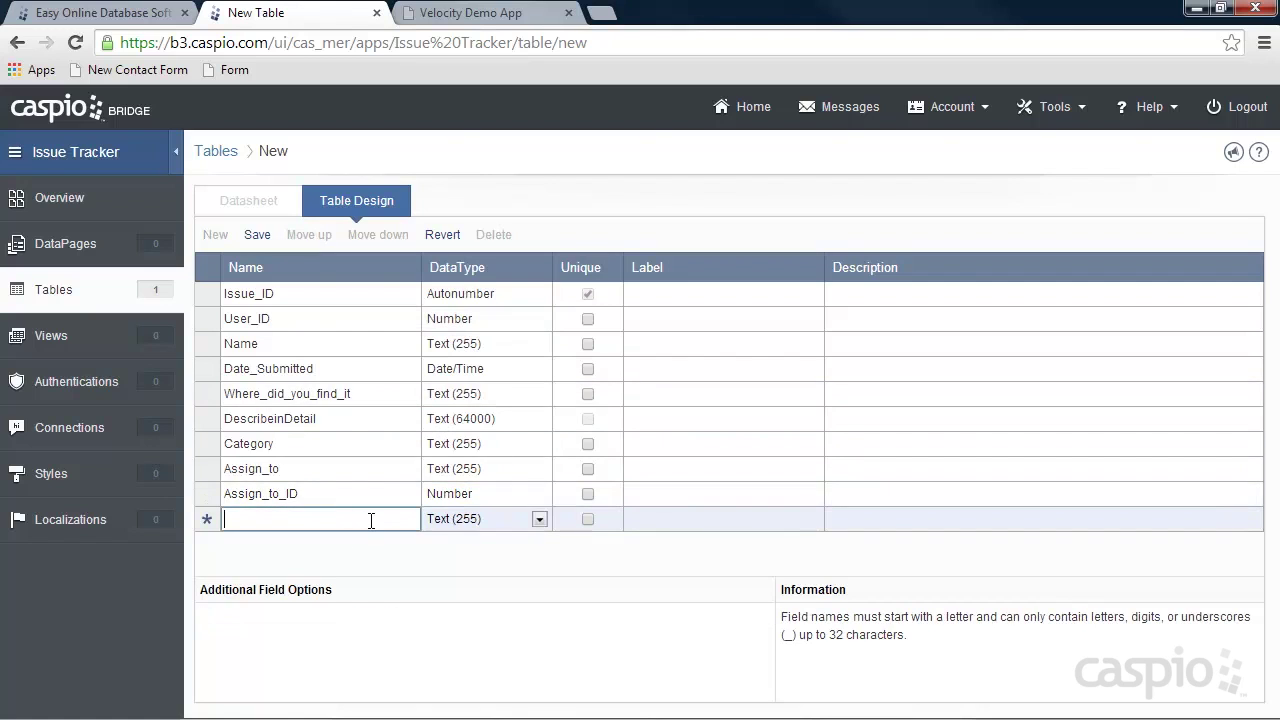
pyautogui.write('Severity')
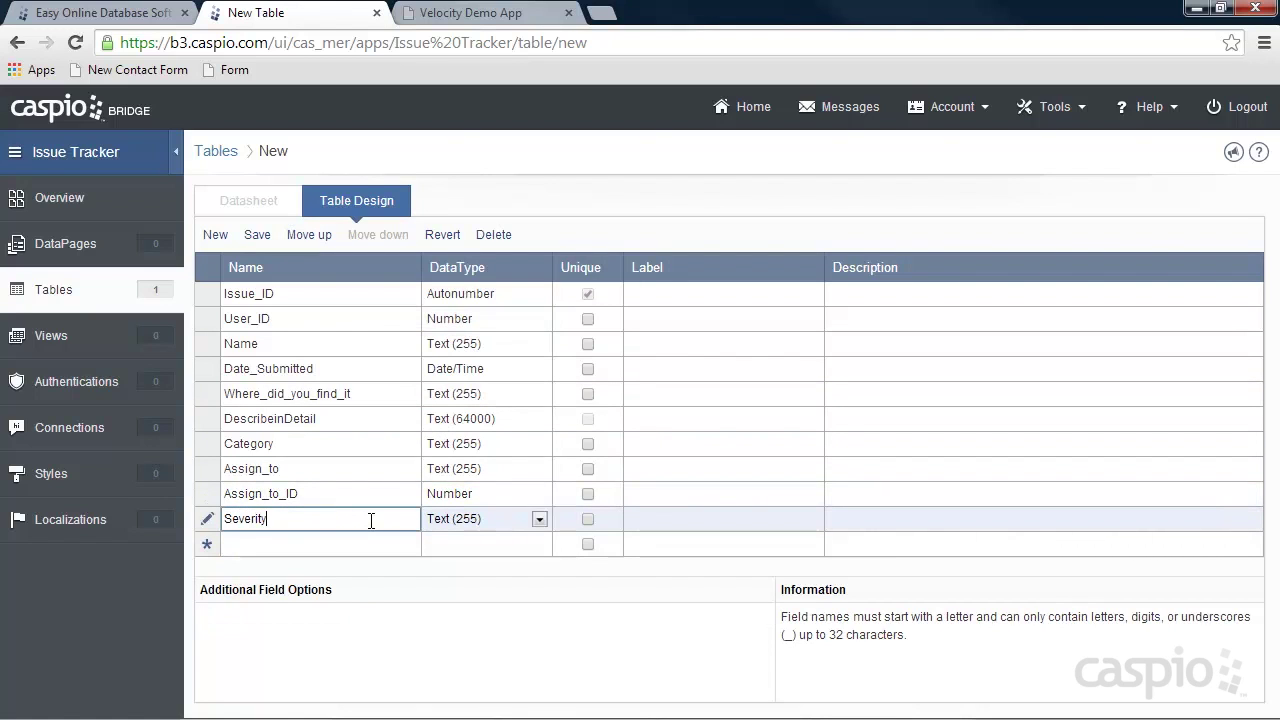
pyautogui.click(340, 544)
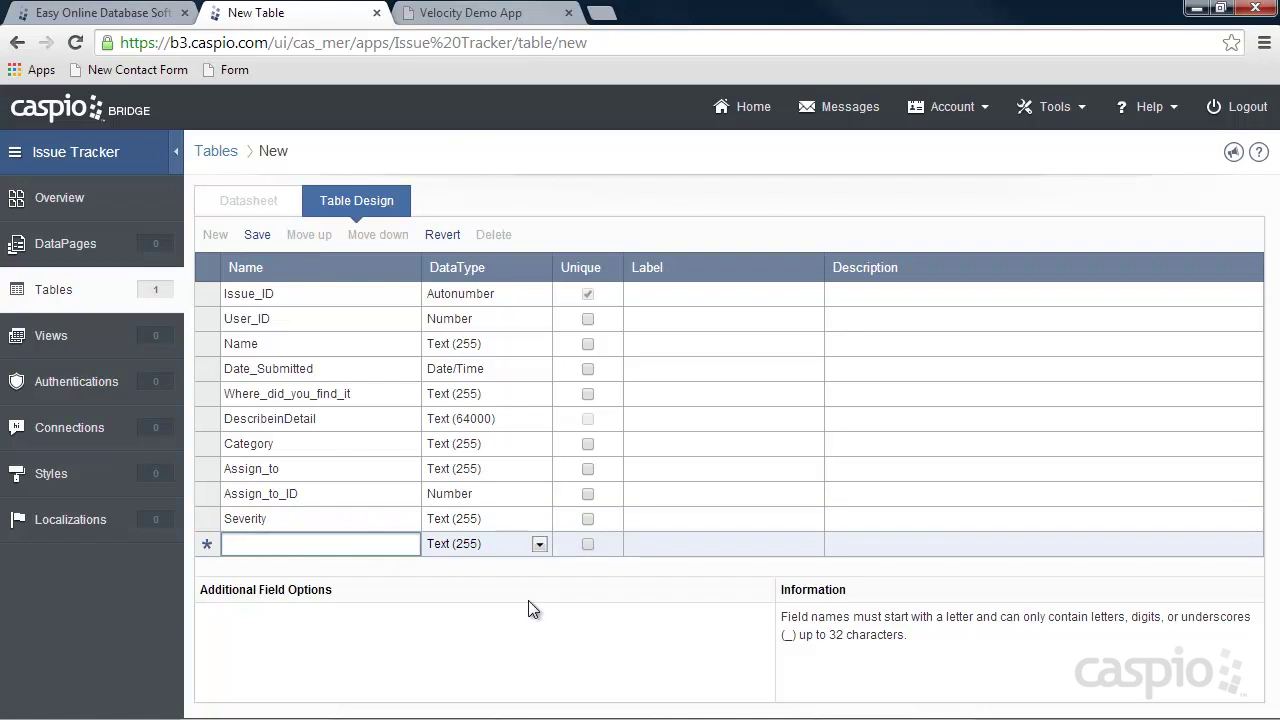
# Add fields Upload_File (File), Fixed and Notes (Text 64000).
pyautogui.write('Upload_File')
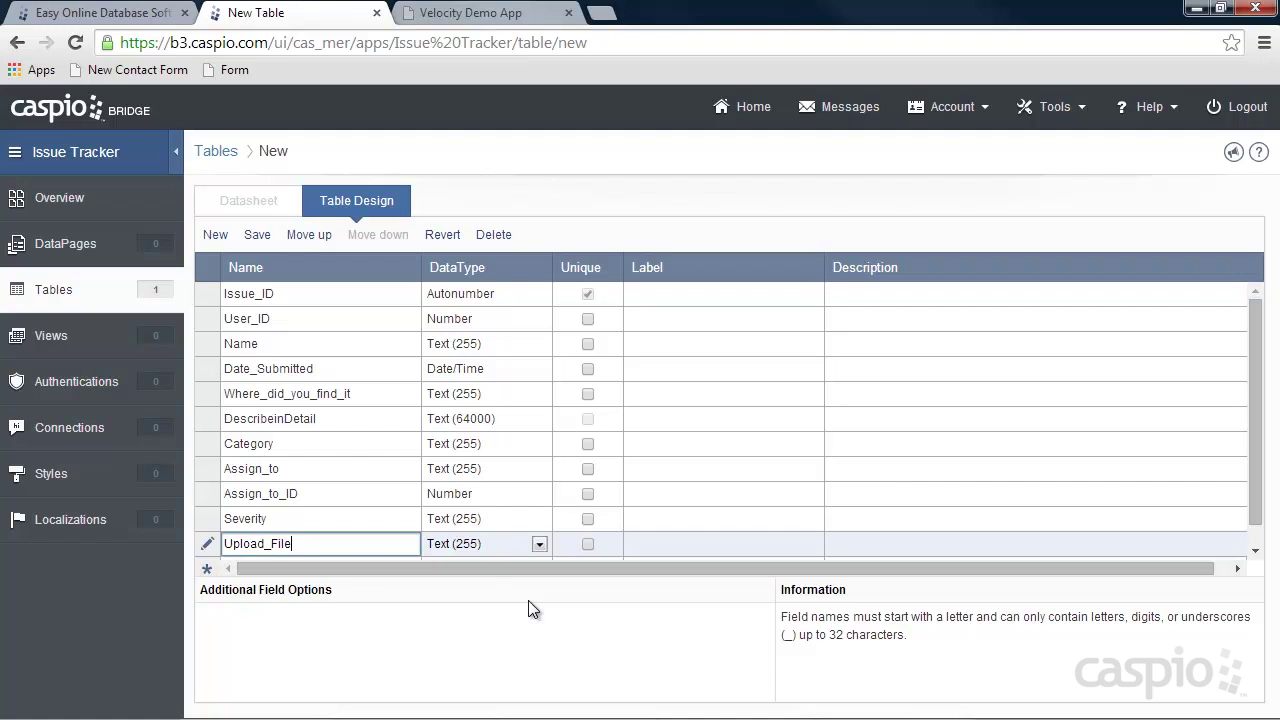
pyautogui.click(477, 541)
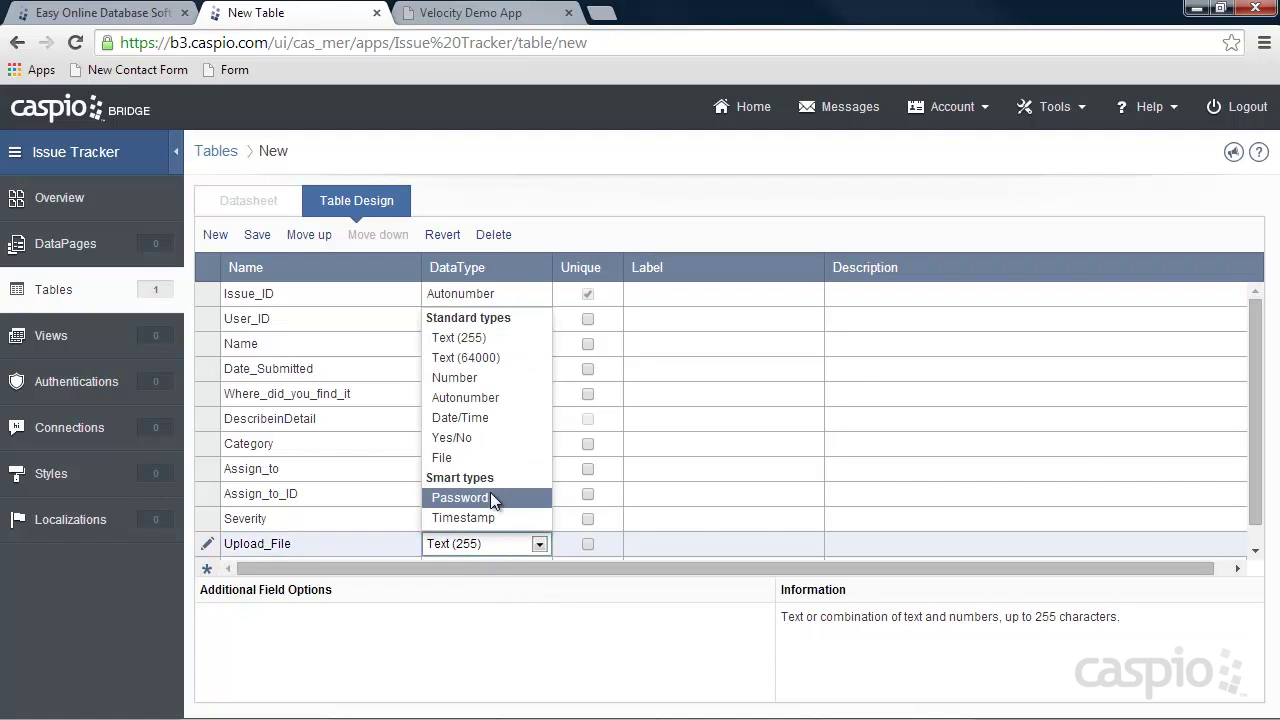
pyautogui.click(480, 418)
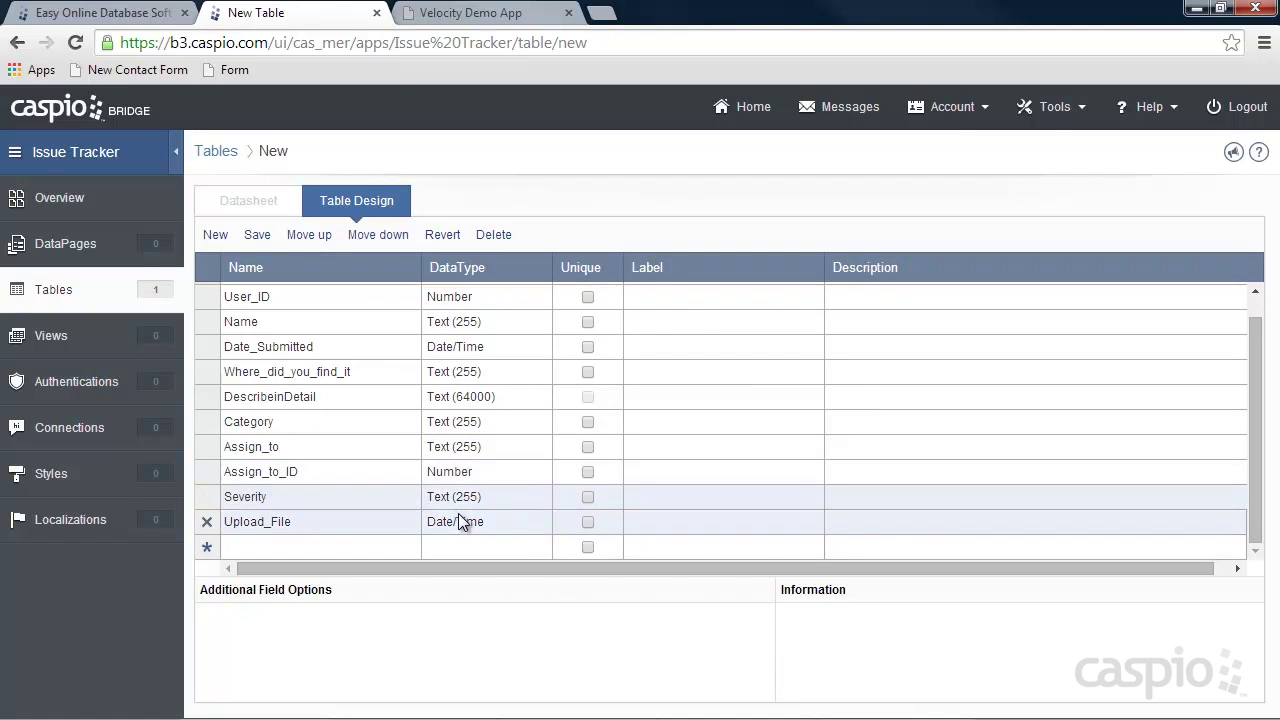
pyautogui.click(461, 522)
pyautogui.click(461, 436)
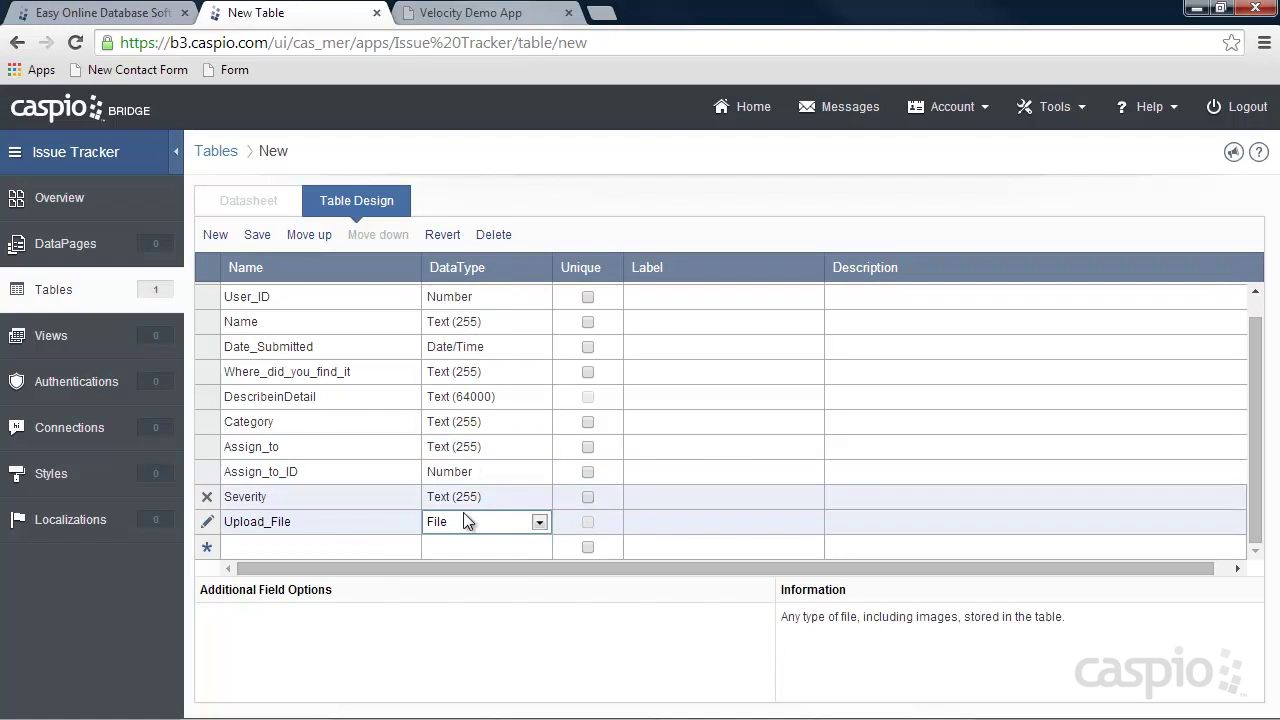
pyautogui.click(329, 545)
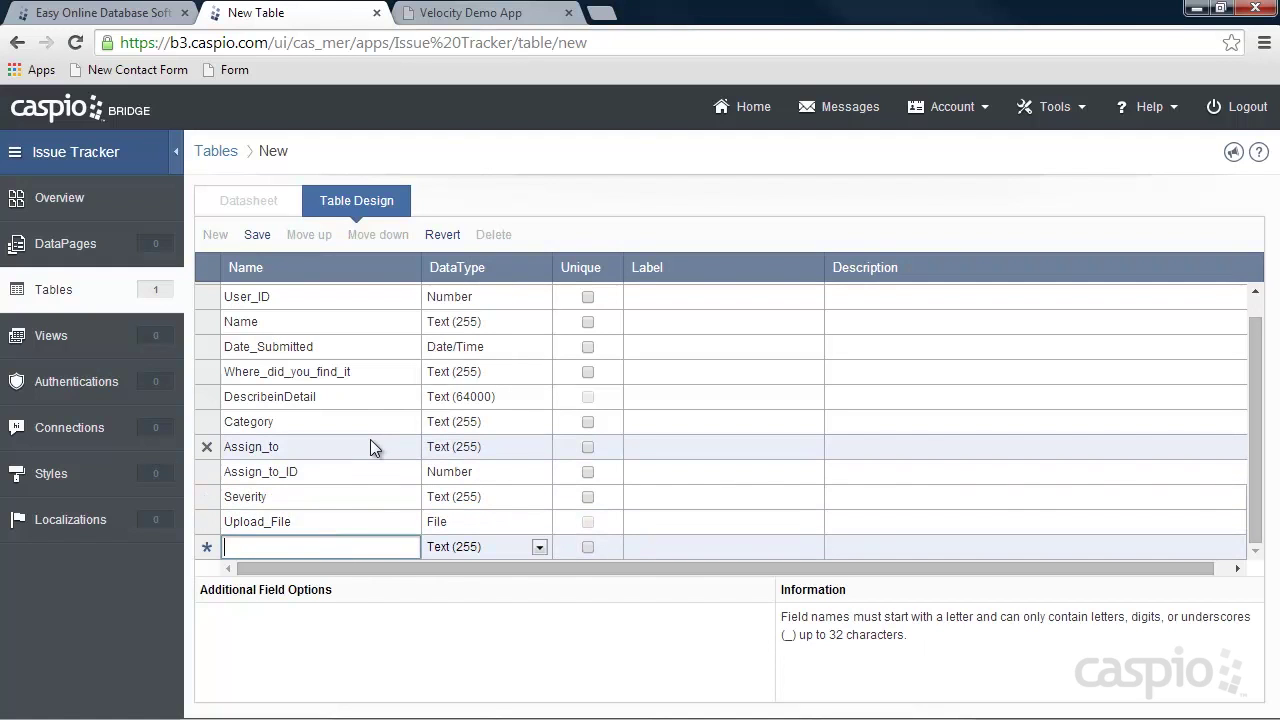
pyautogui.write('Fixed')
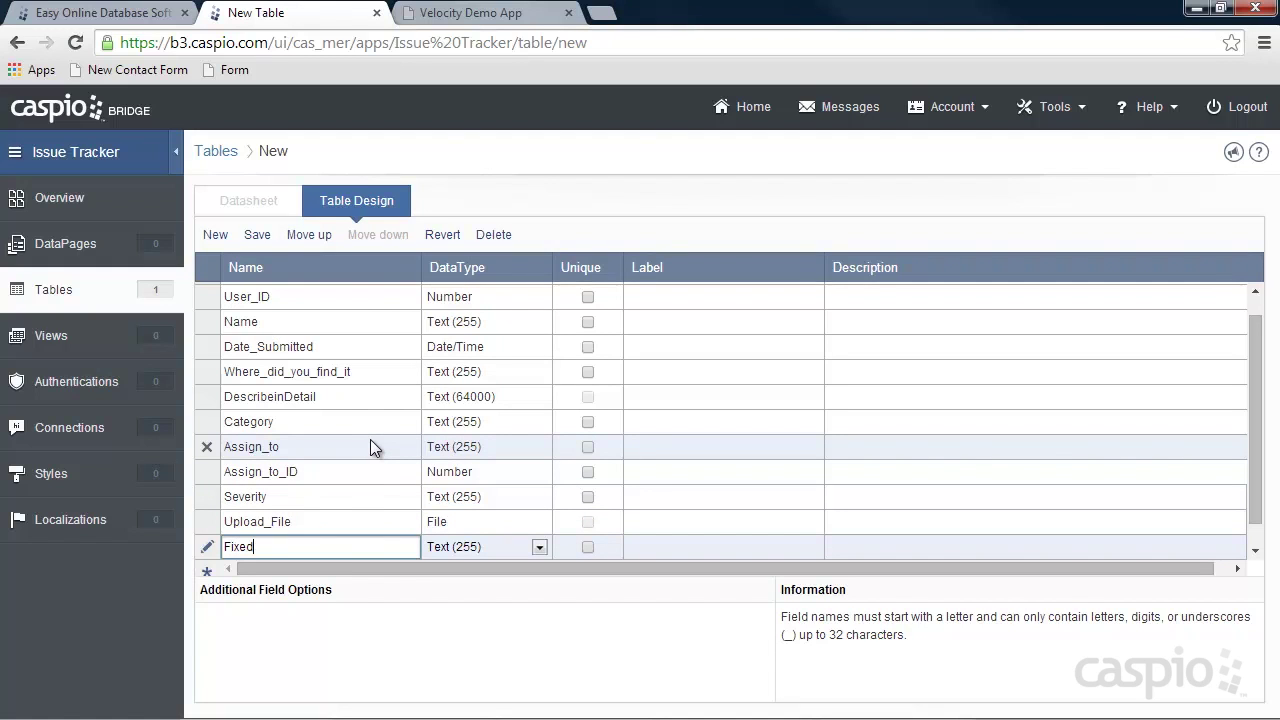
pyautogui.click(308, 544)
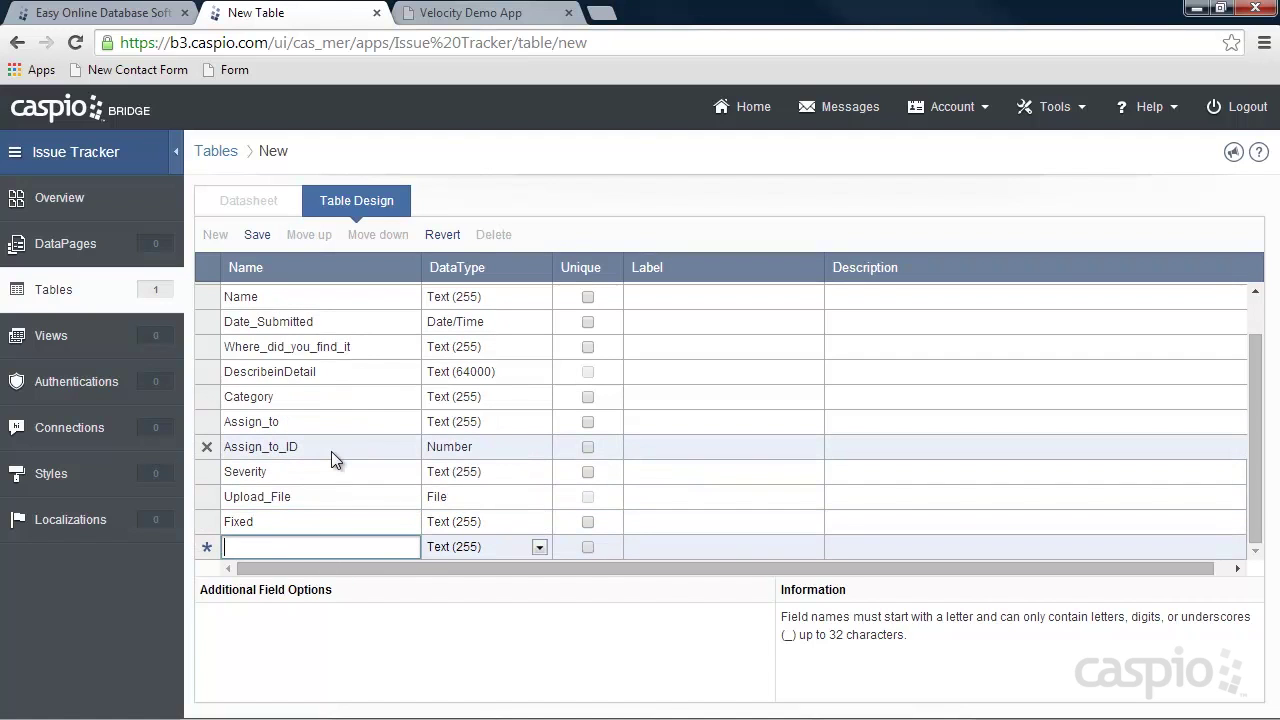
pyautogui.write('Notes')
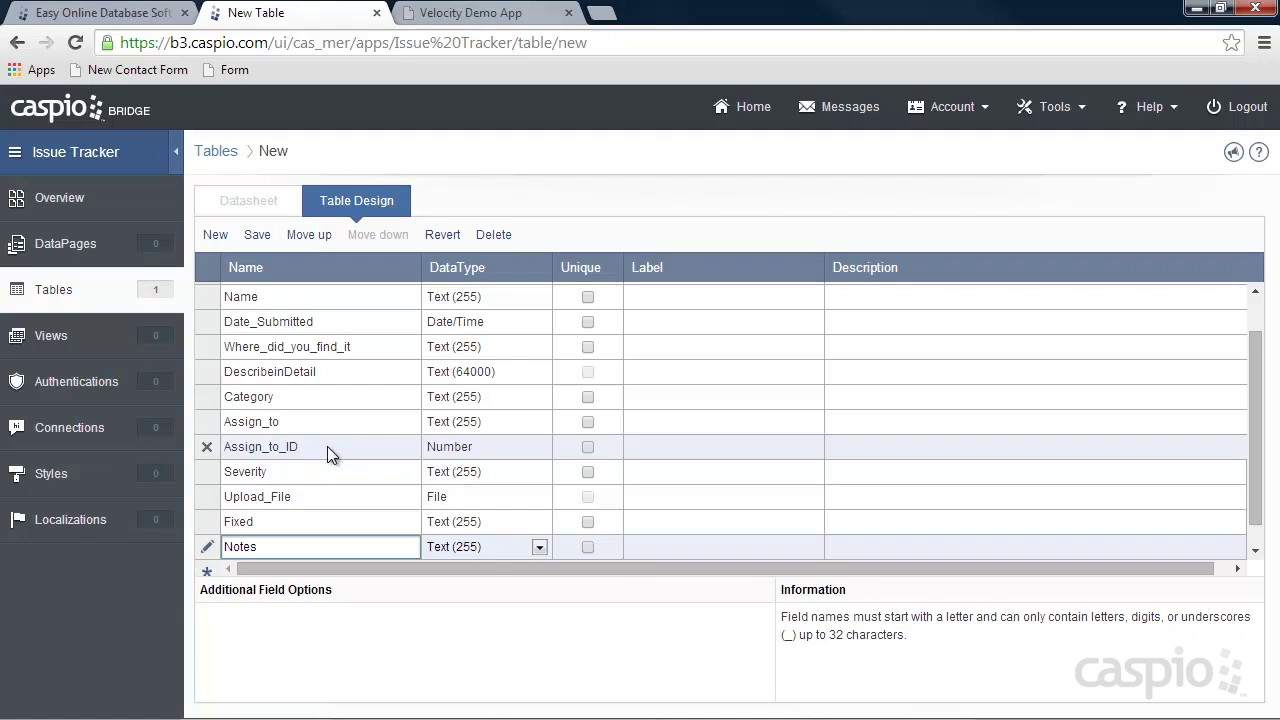
pyautogui.click(490, 546)
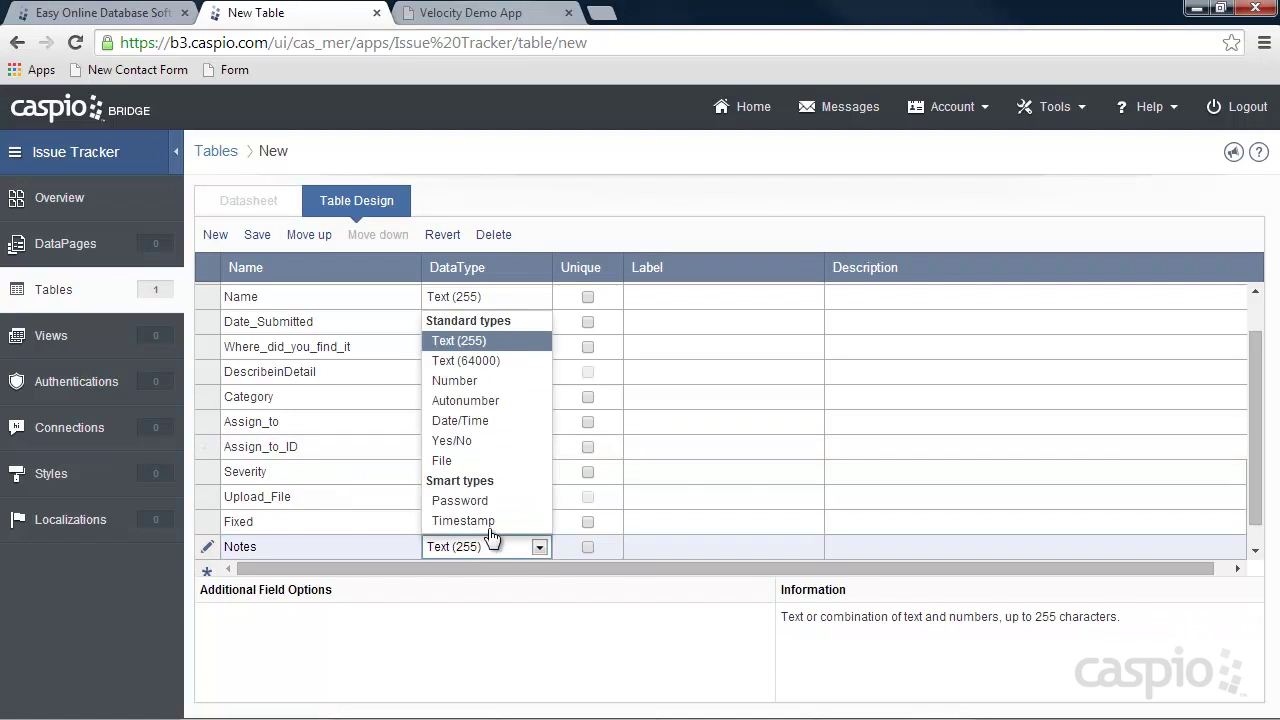
pyautogui.click(477, 362)
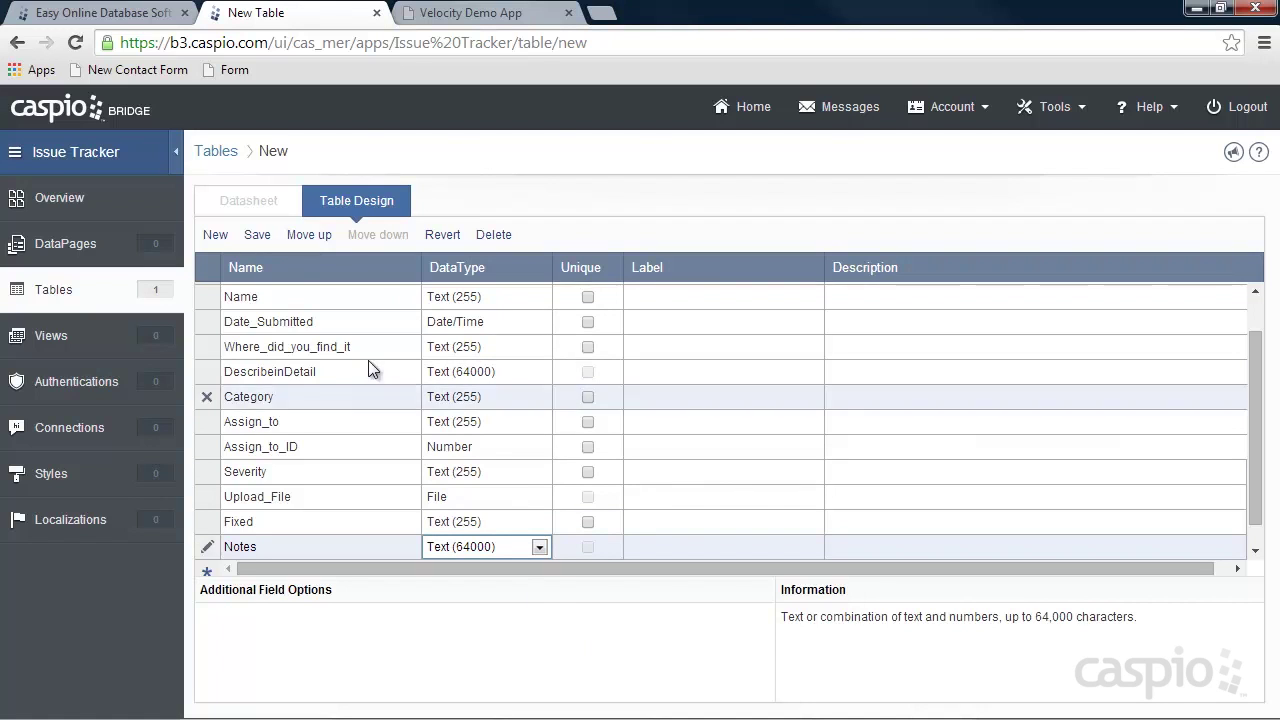
# Save the table as 'tbl_issues_it'.
pyautogui.click(257, 235)
pyautogui.write('tblo')
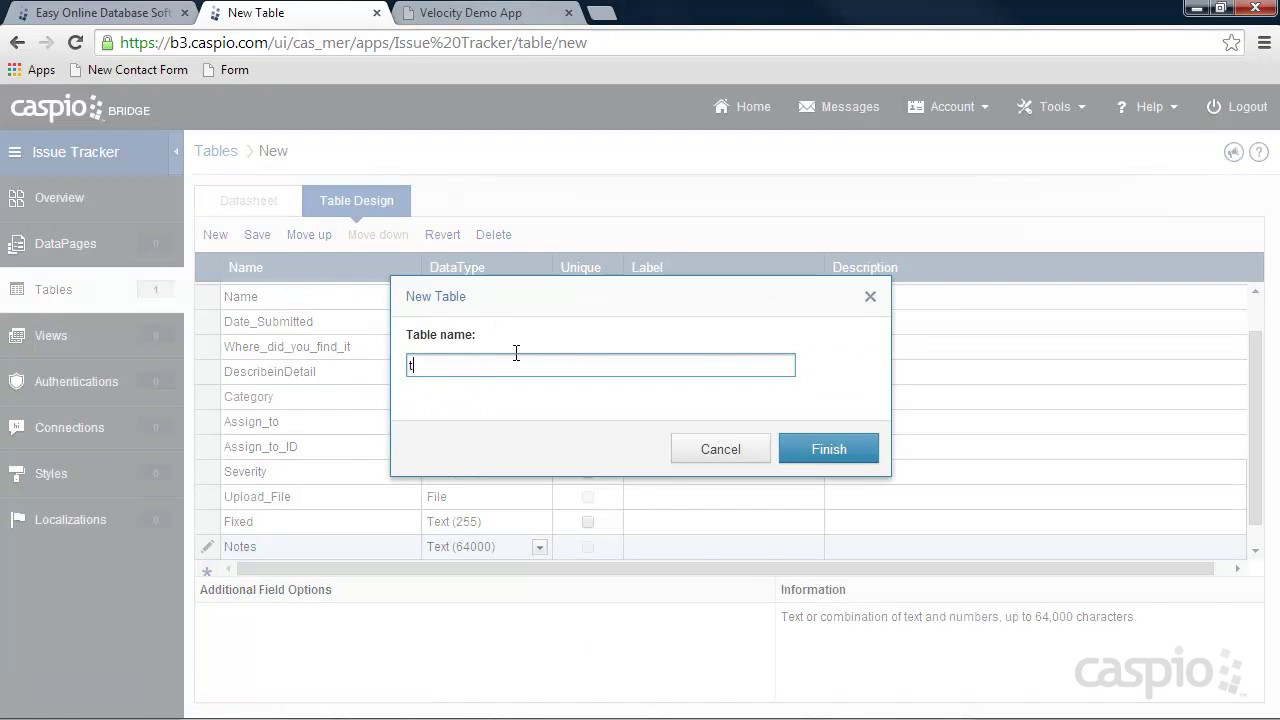
pyautogui.write('issues_it')
pyautogui.click(823, 449)
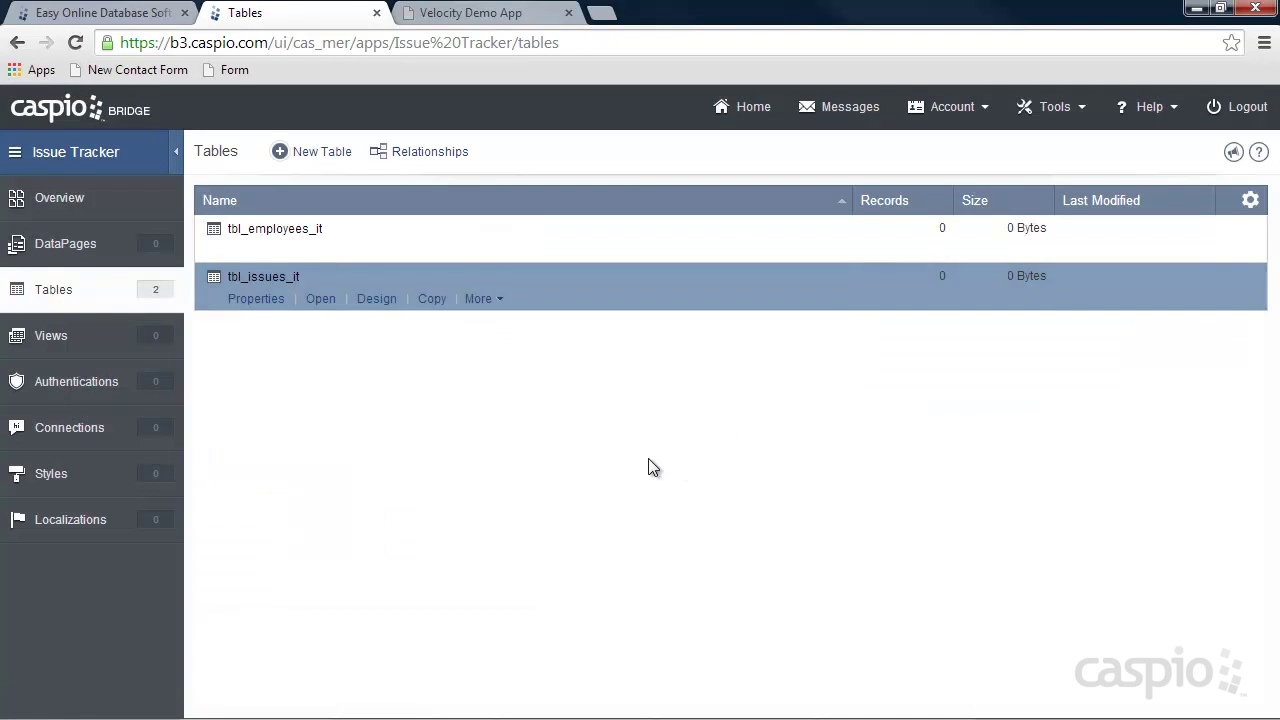
# Enter the first employee record with a name, an e-mail and a confirmed password.
pyautogui.moveTo(262, 252)
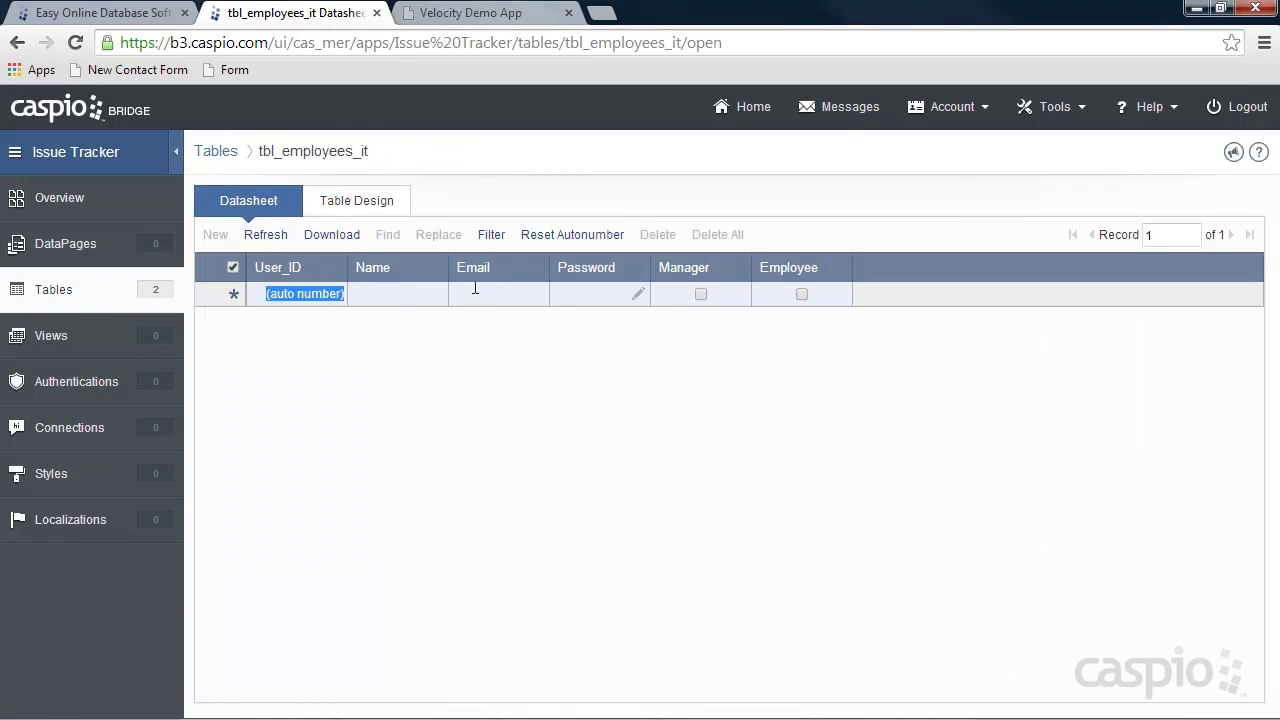
pyautogui.click(402, 292)
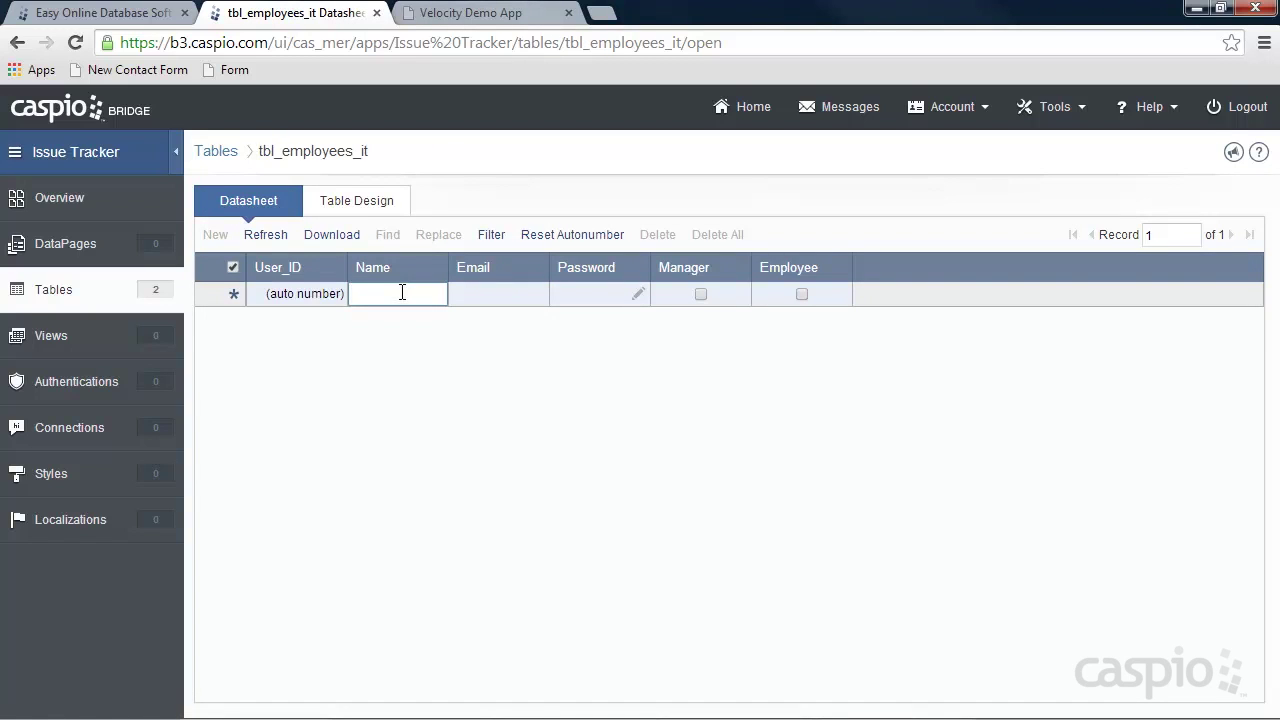
pyautogui.write('W')
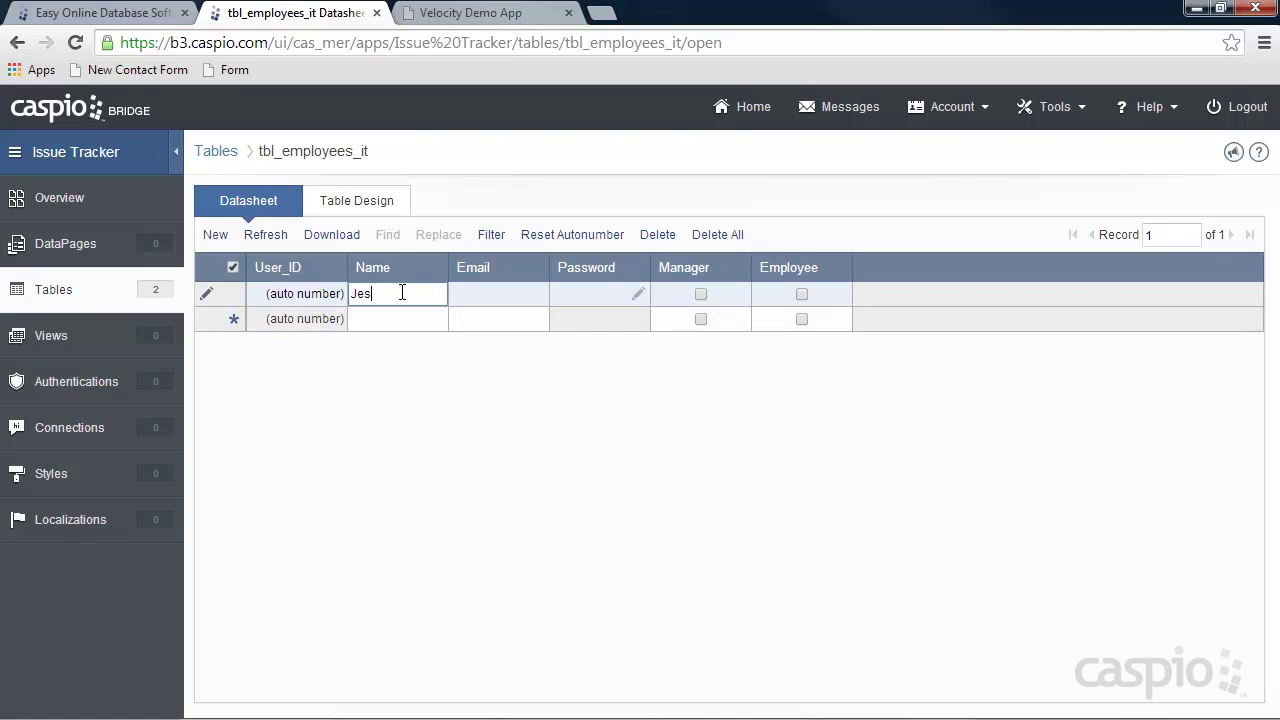
pyautogui.press('Tab')
pyautogui.write('je')
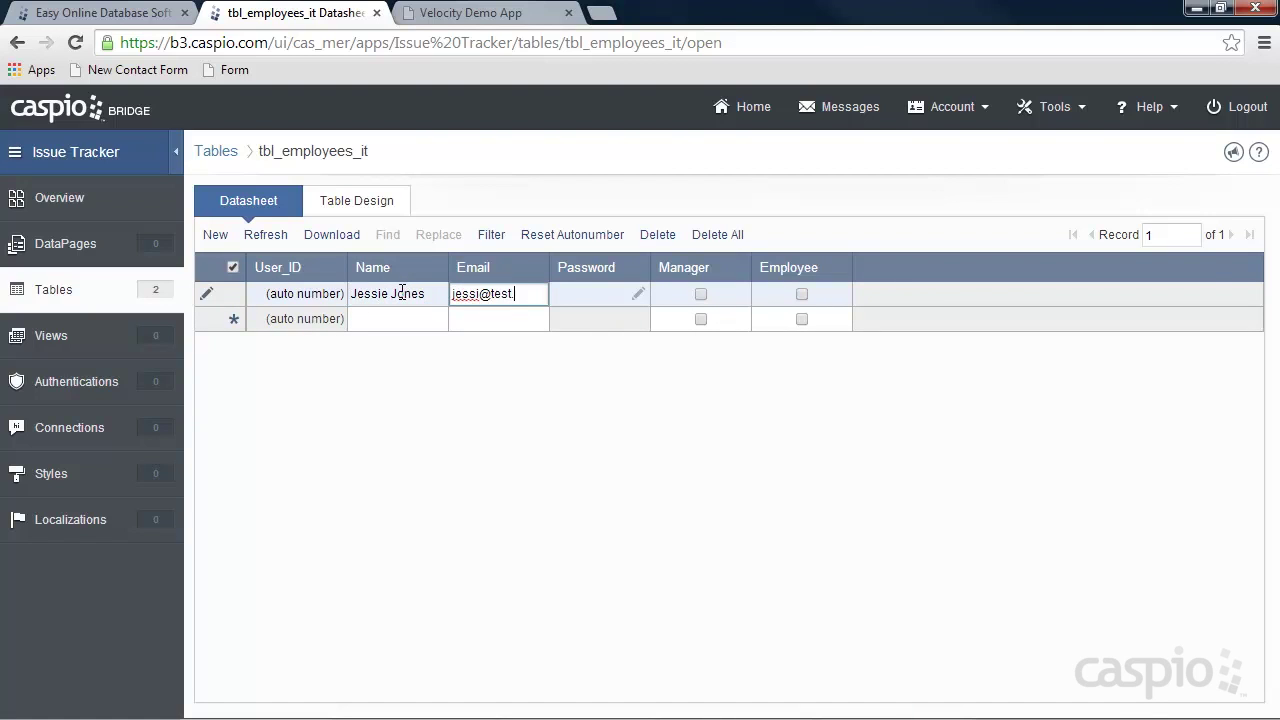
pyautogui.click(638, 293)
pyautogui.write('test')
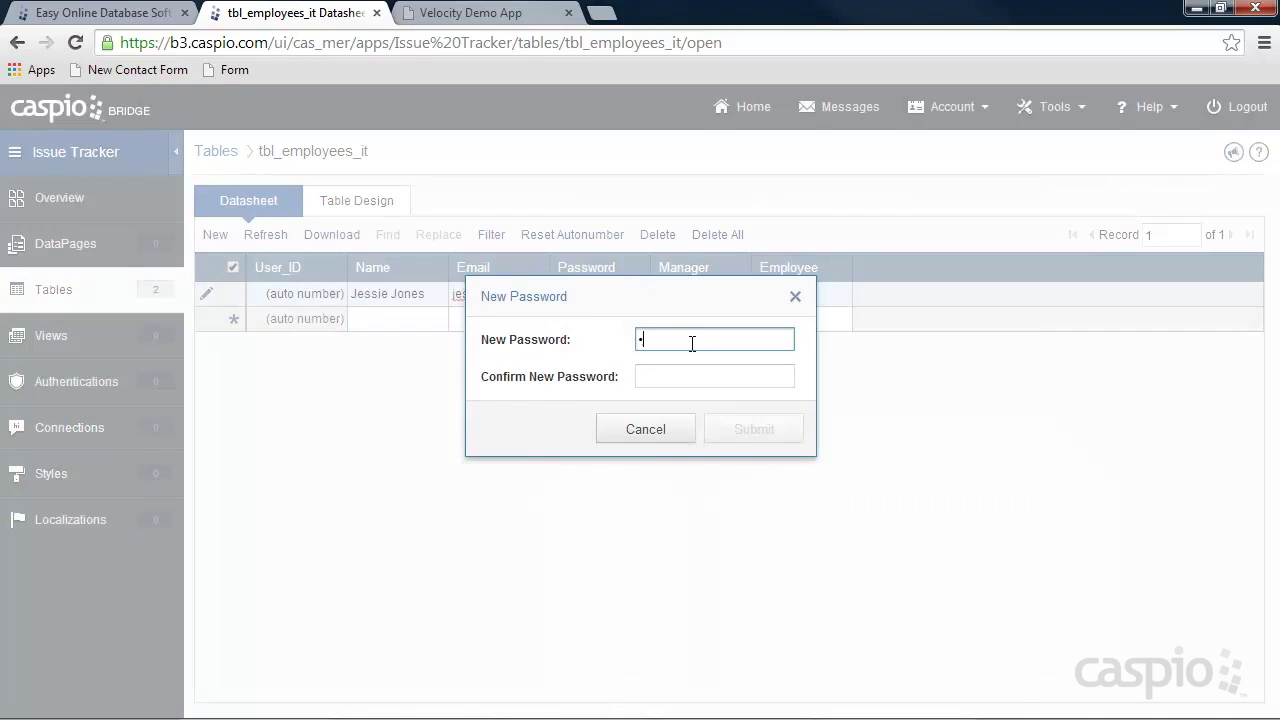
pyautogui.click(675, 381)
pyautogui.write('test')
pyautogui.click(750, 424)
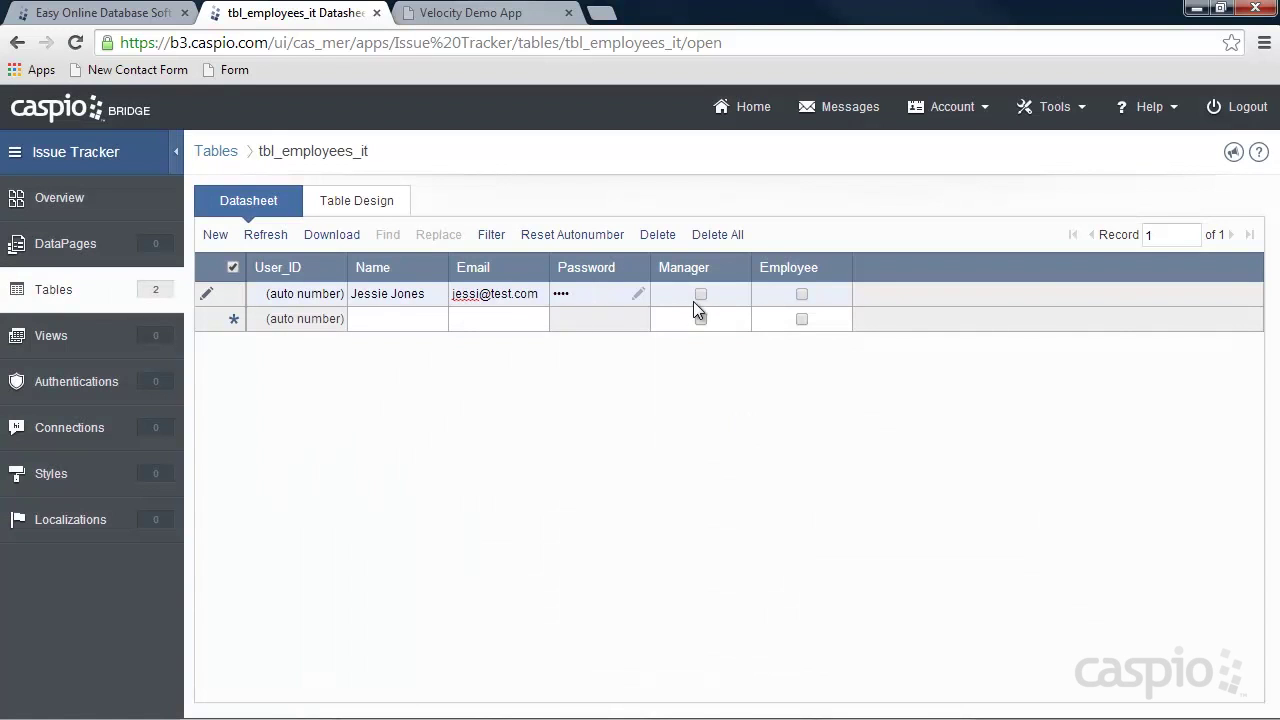
pyautogui.click(417, 322)
# Add and save a second employee record with a name, an e-mail and a confirmed password.
pyautogui.click(491, 320)
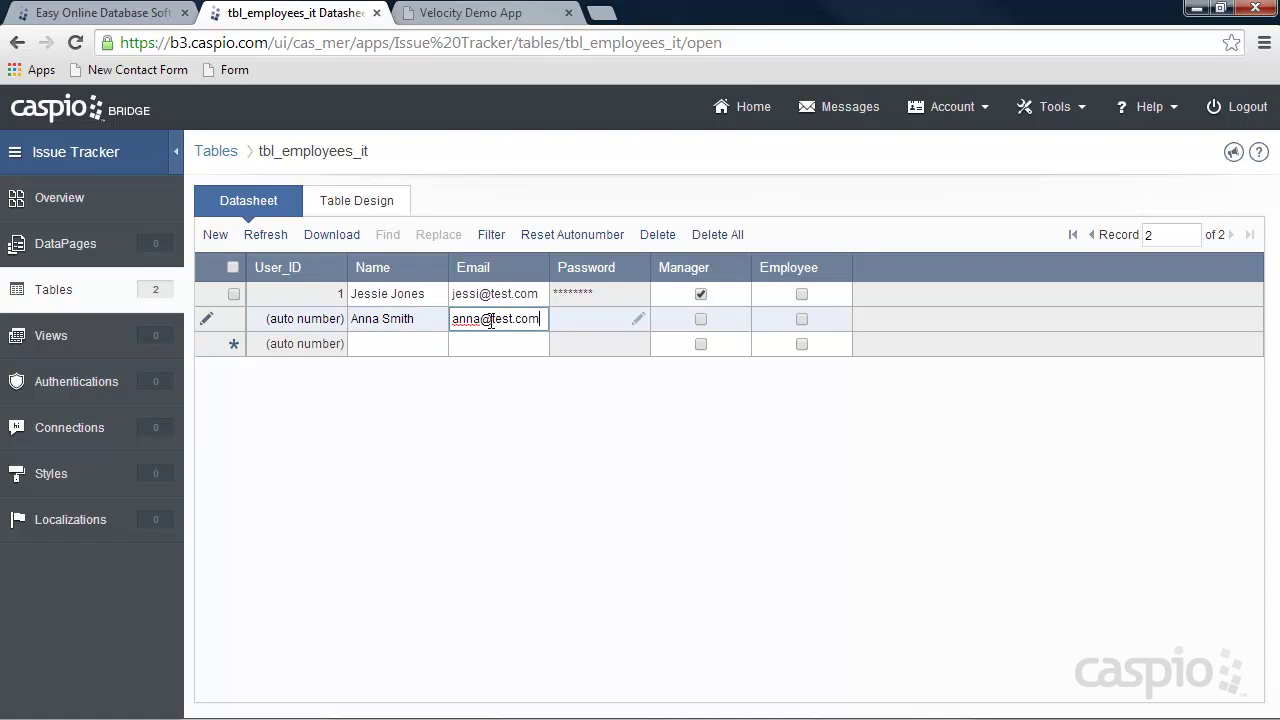
pyautogui.click(641, 319)
pyautogui.write('••••')
pyautogui.click(709, 381)
pyautogui.write('••••')
pyautogui.click(749, 431)
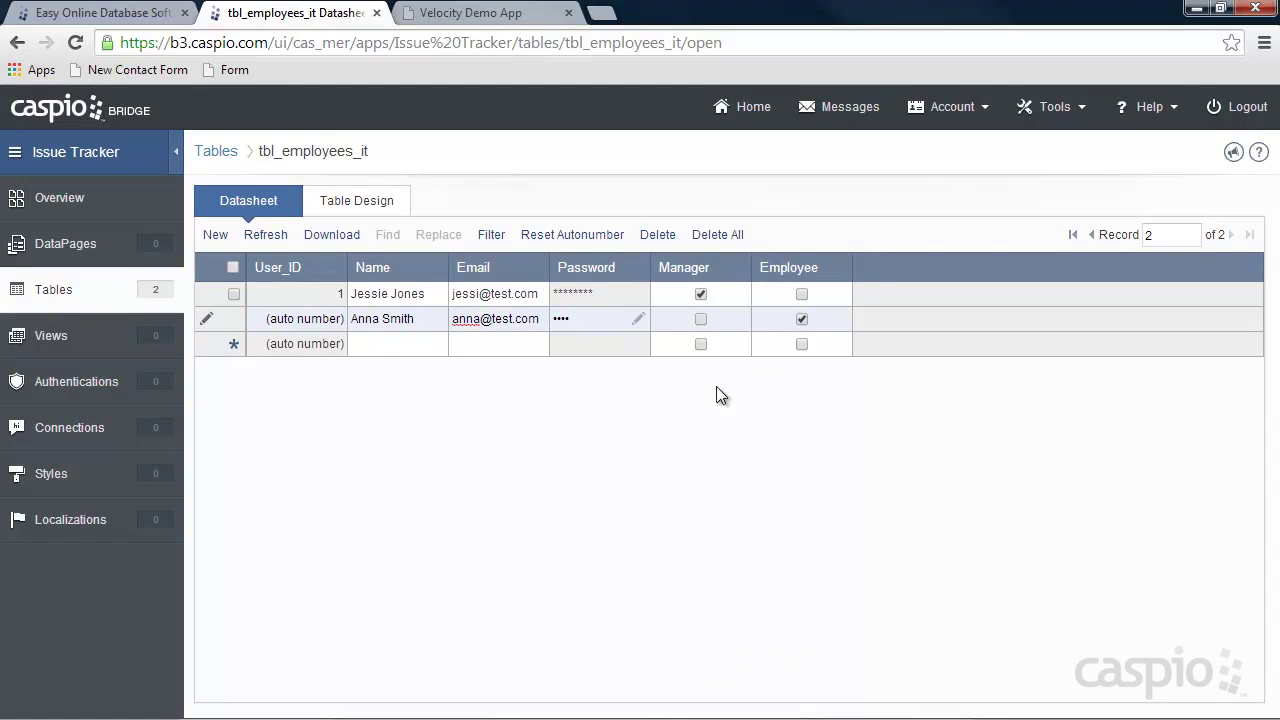
pyautogui.click(391, 348)
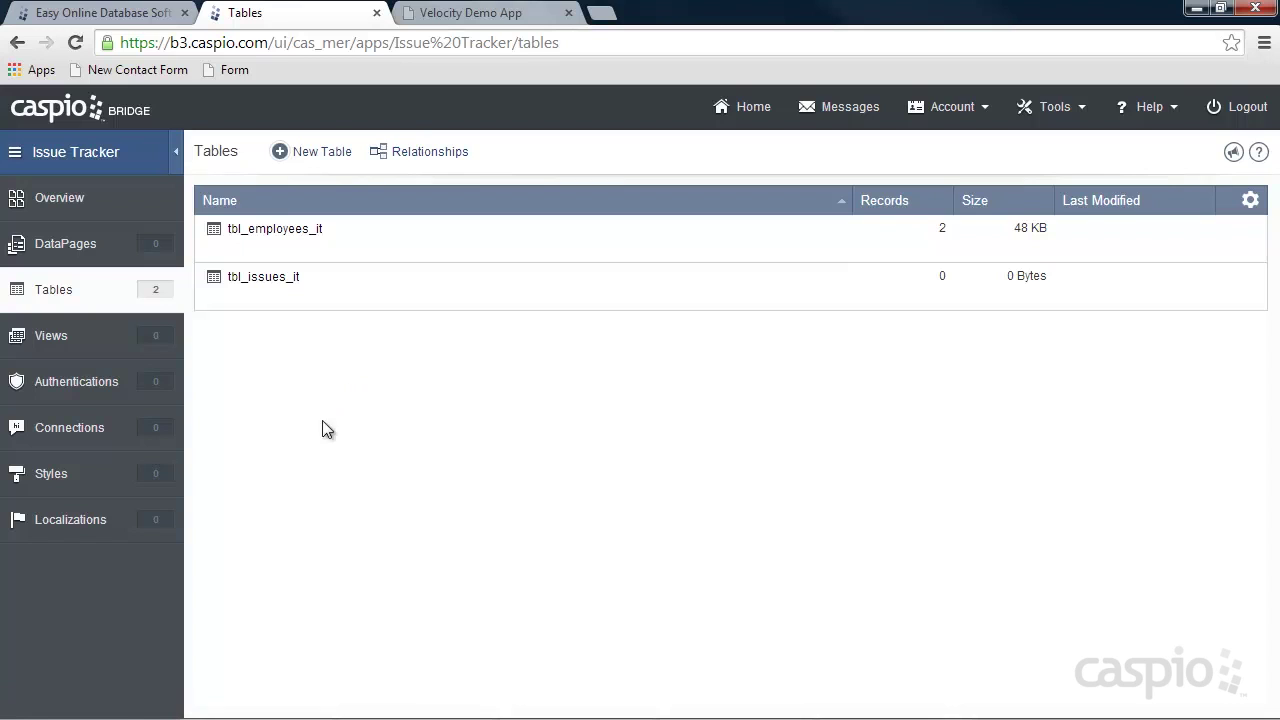
# Create a new view named 'Filter_Manager_IT' based on tbl_employees_it.
pyautogui.moveTo(270, 250)
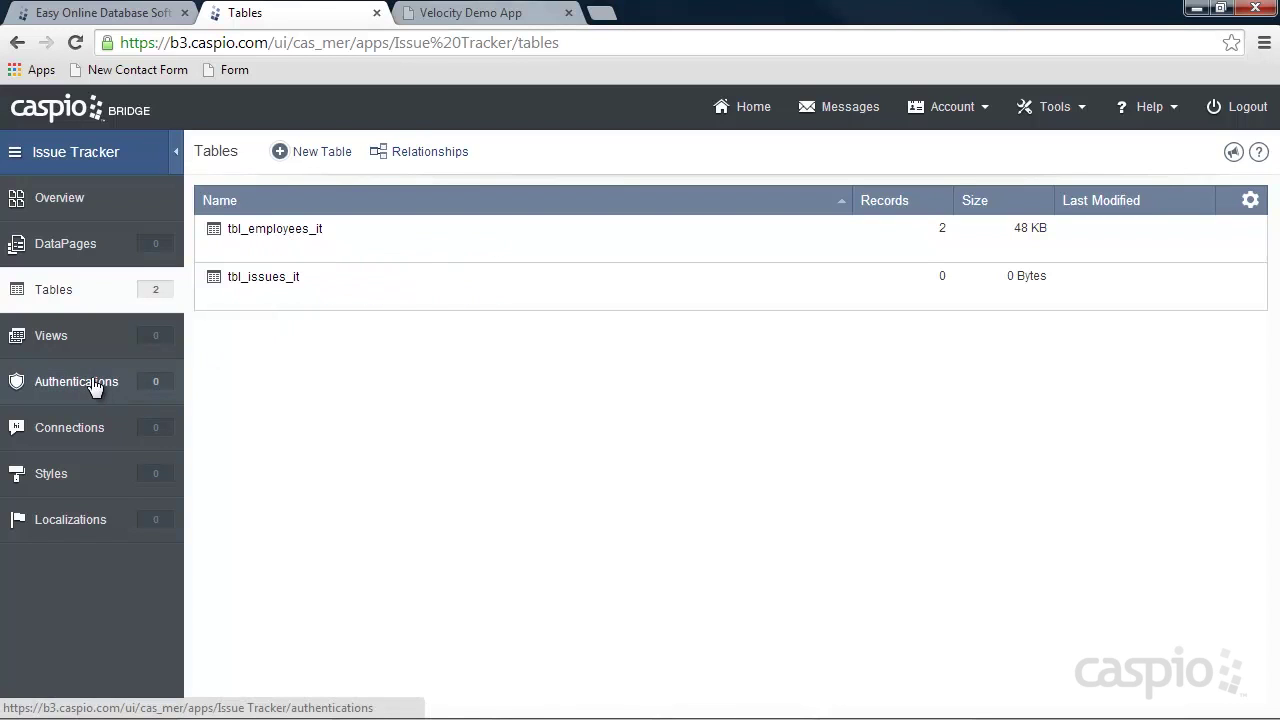
pyautogui.click(64, 336)
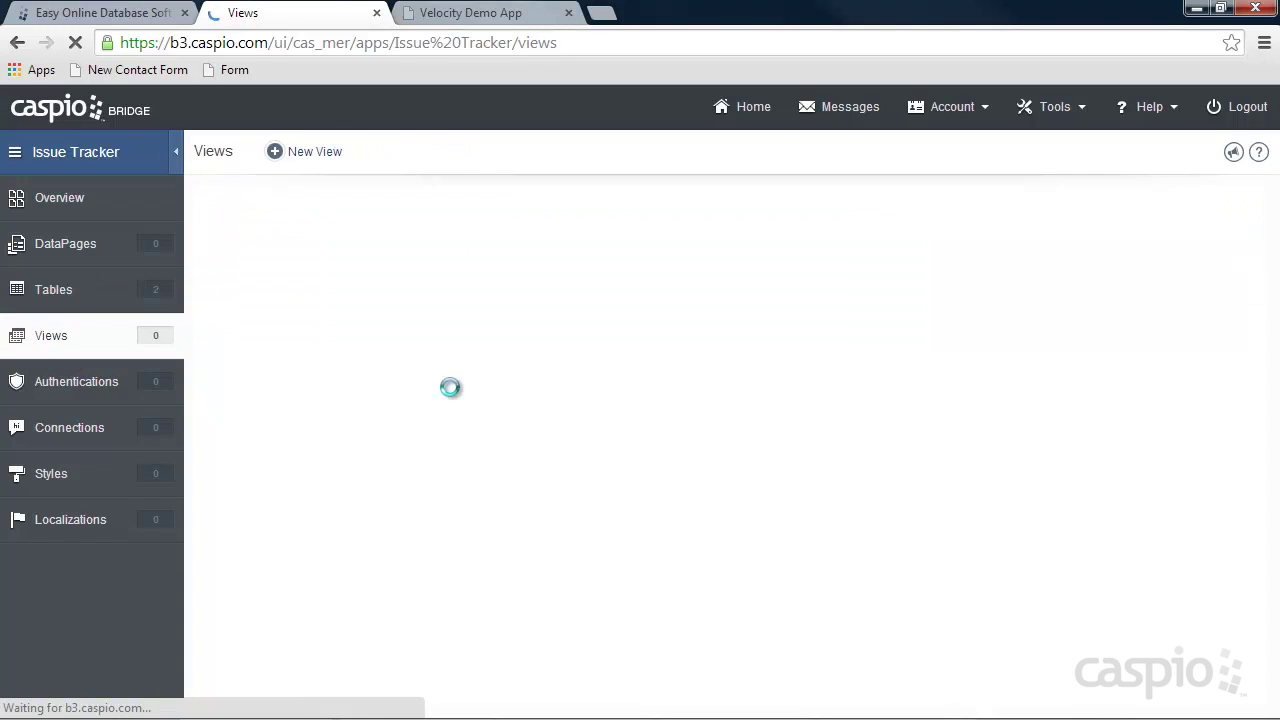
pyautogui.click(312, 159)
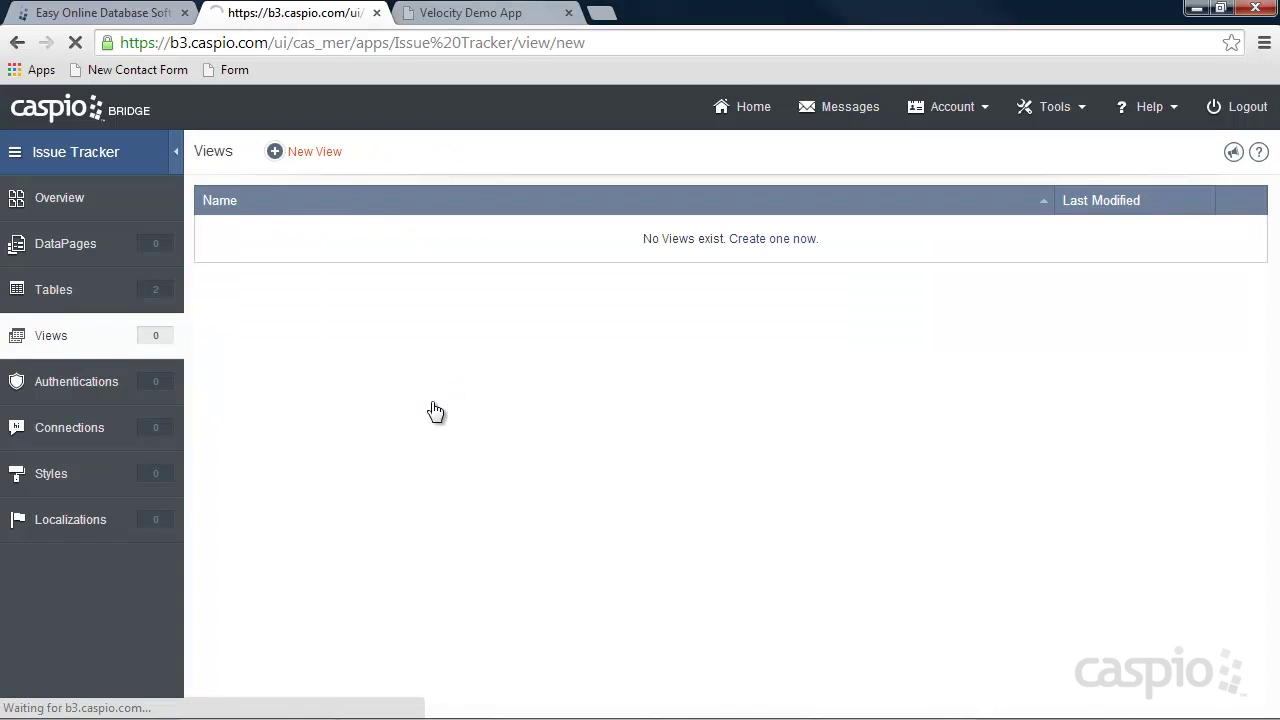
pyautogui.write('Filter_Manager_ID')
pyautogui.press('BackSpace')
pyautogui.write('T')
pyautogui.click(286, 362)
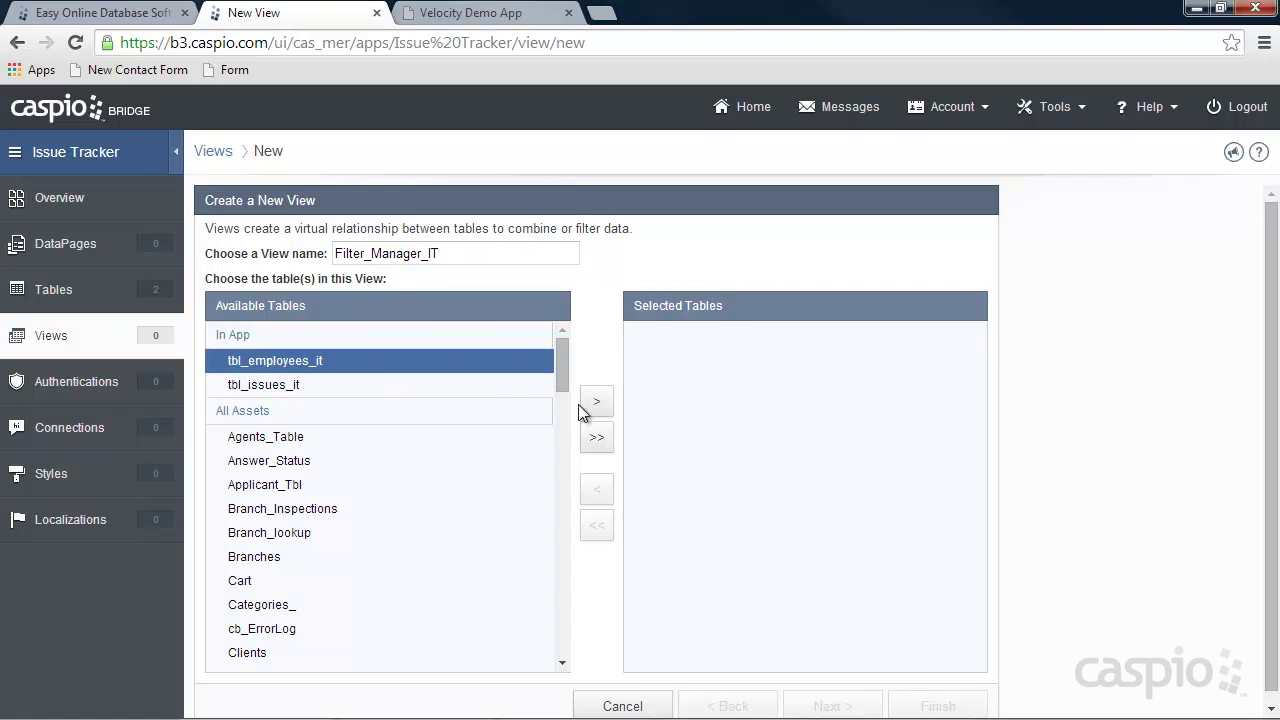
pyautogui.click(596, 401)
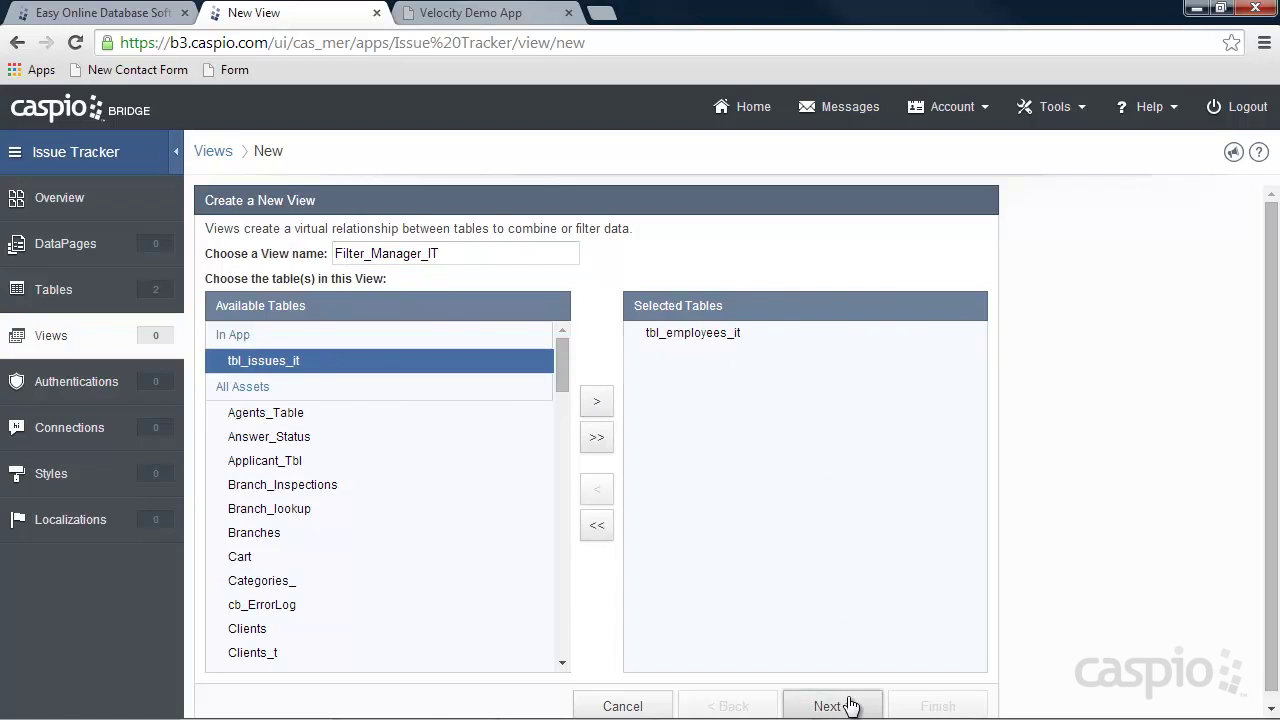
pyautogui.click(849, 706)
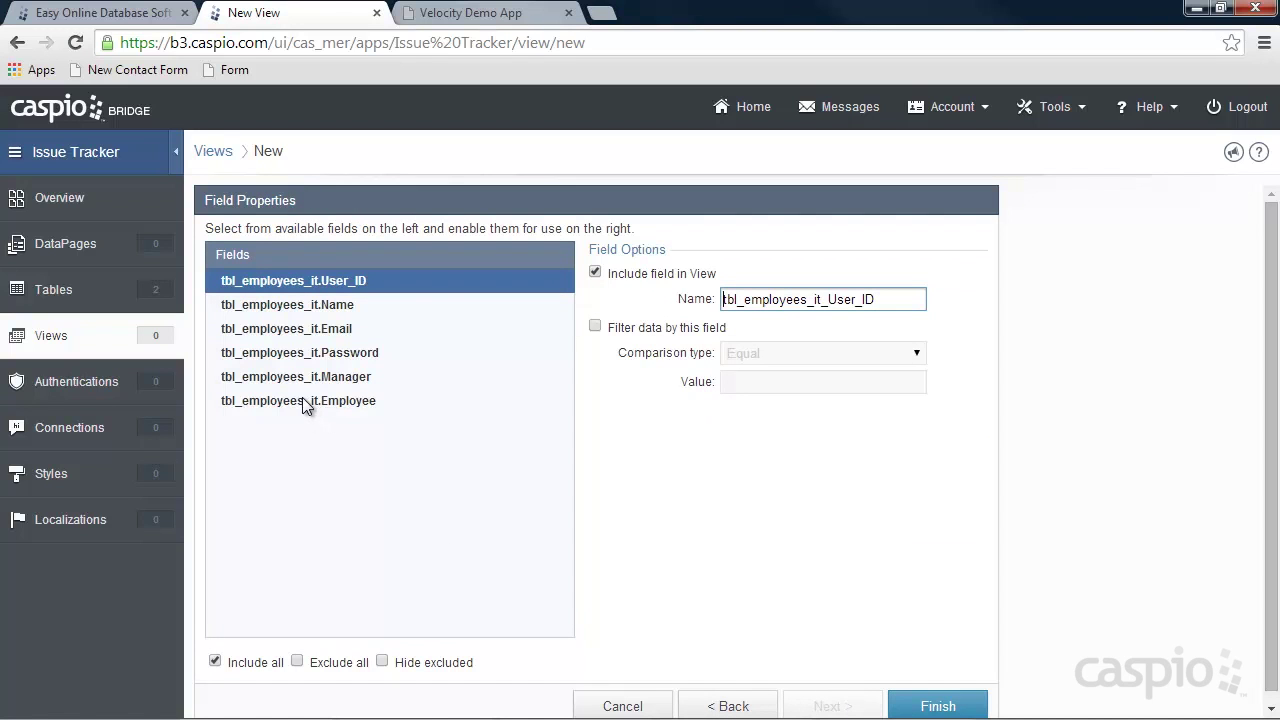
# Filter the view to records with Manager checked and finish it.
pyautogui.click(729, 705)
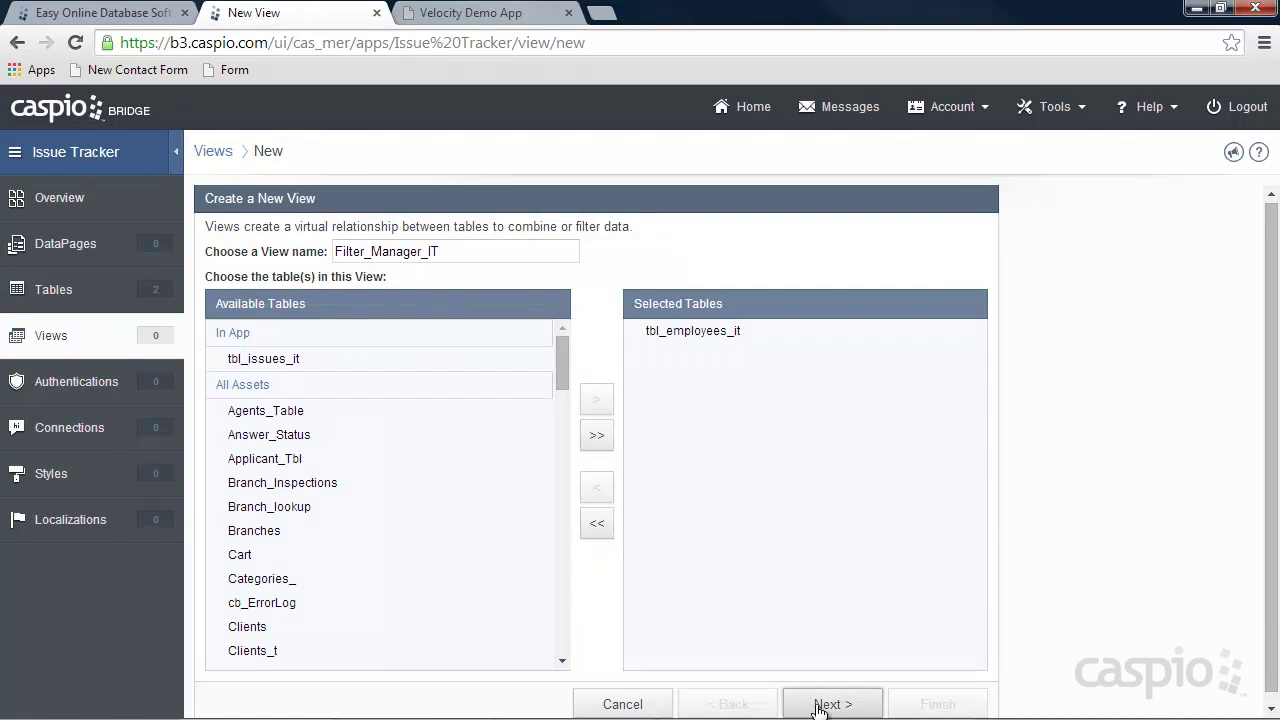
pyautogui.click(818, 705)
pyautogui.click(337, 384)
pyautogui.click(594, 326)
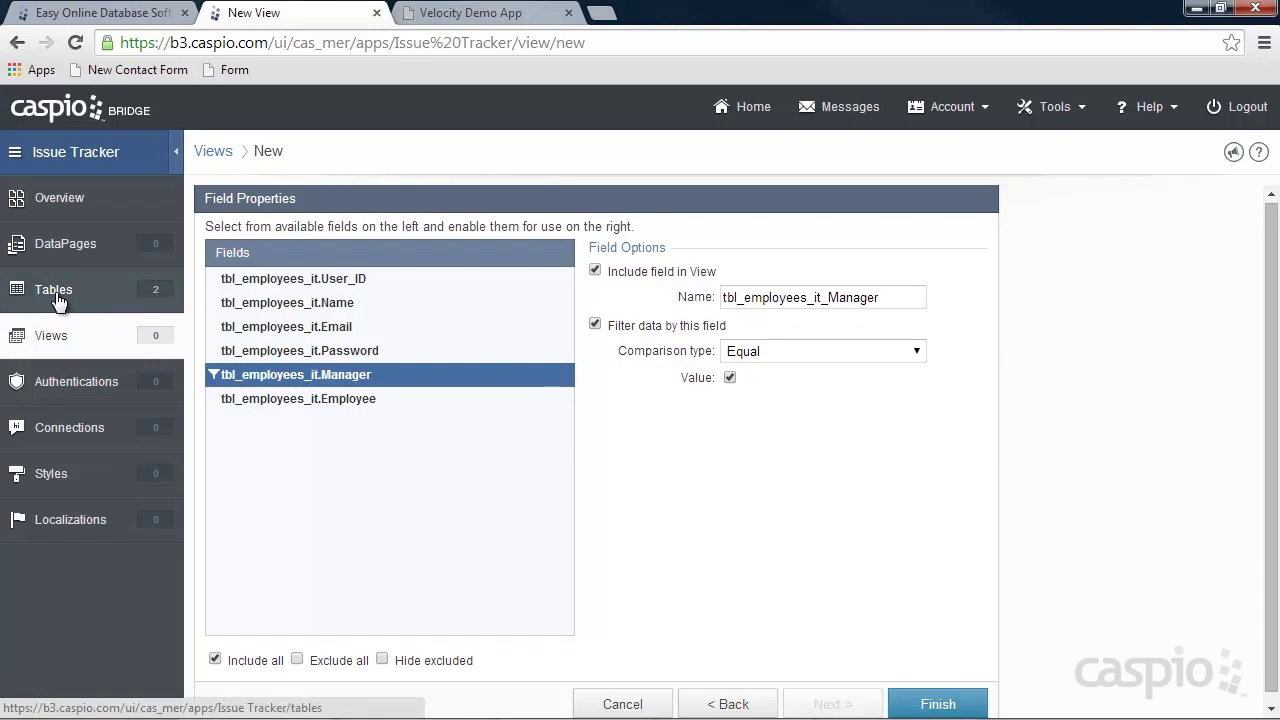
pyautogui.click(943, 690)
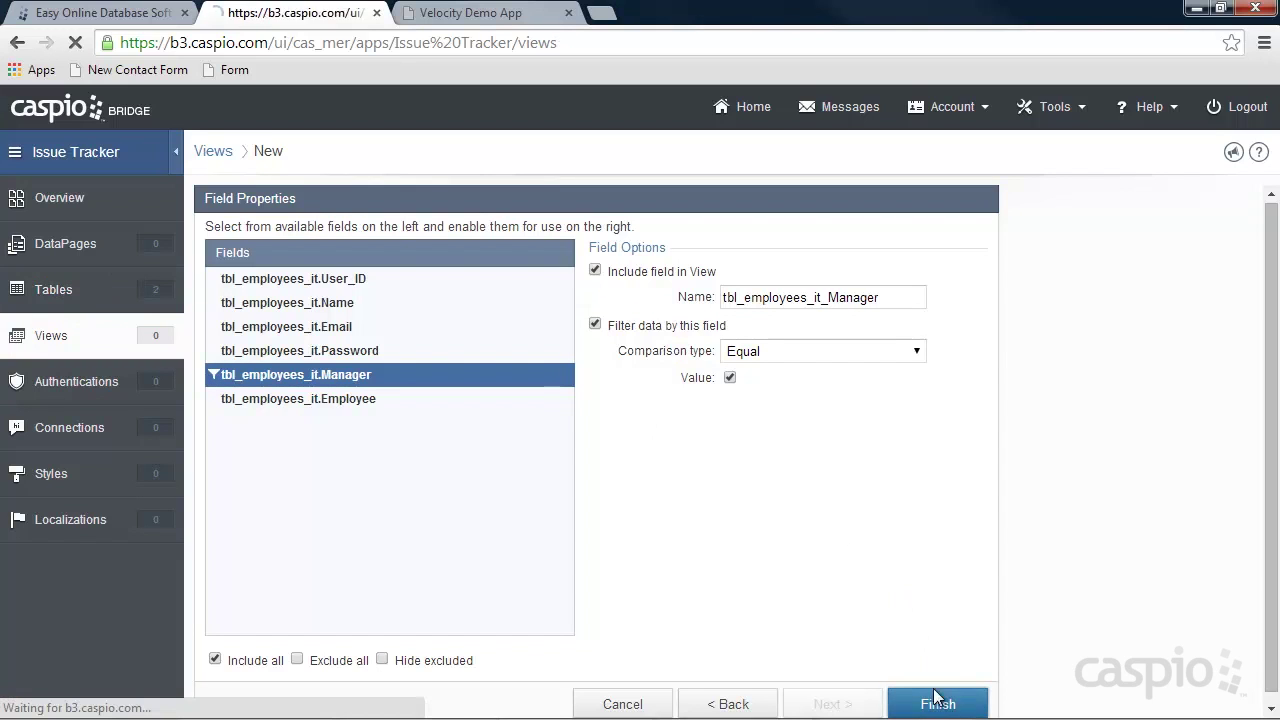
pyautogui.click(321, 160)
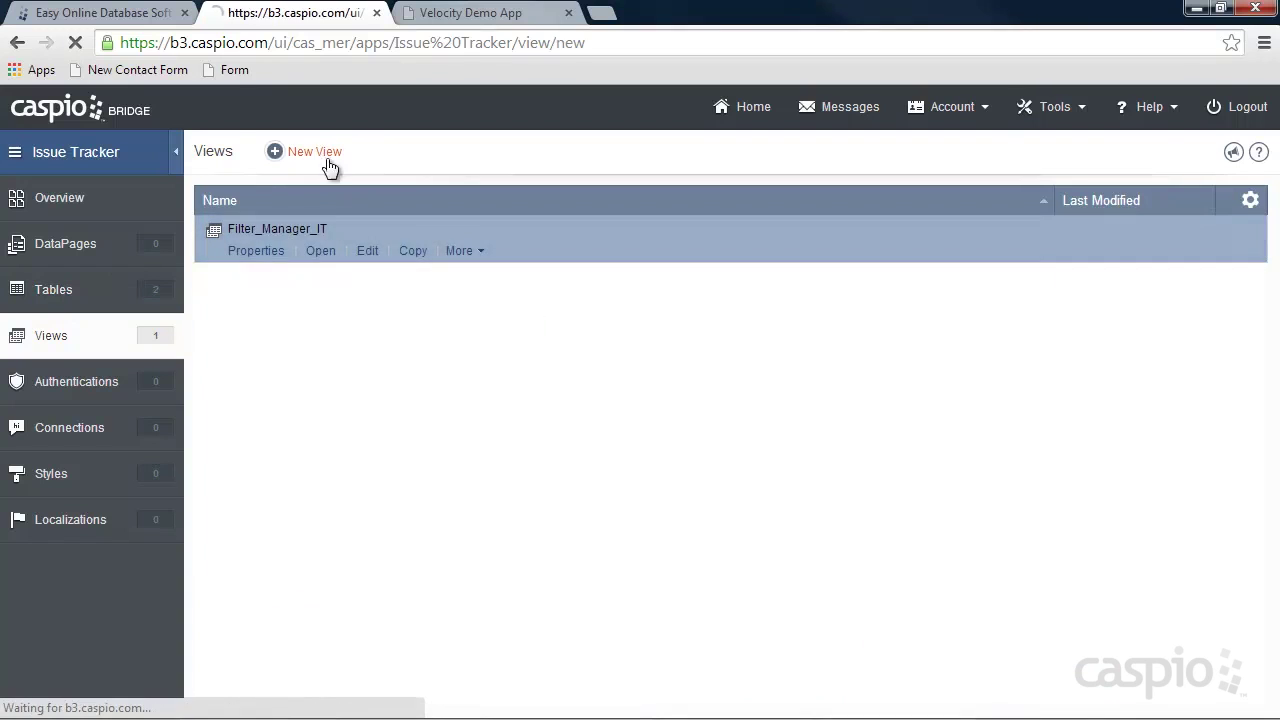
# Build view 'Filter_Employees_IT' on tbl_employees_it, filtered to Employee checked.
pyautogui.write('F')
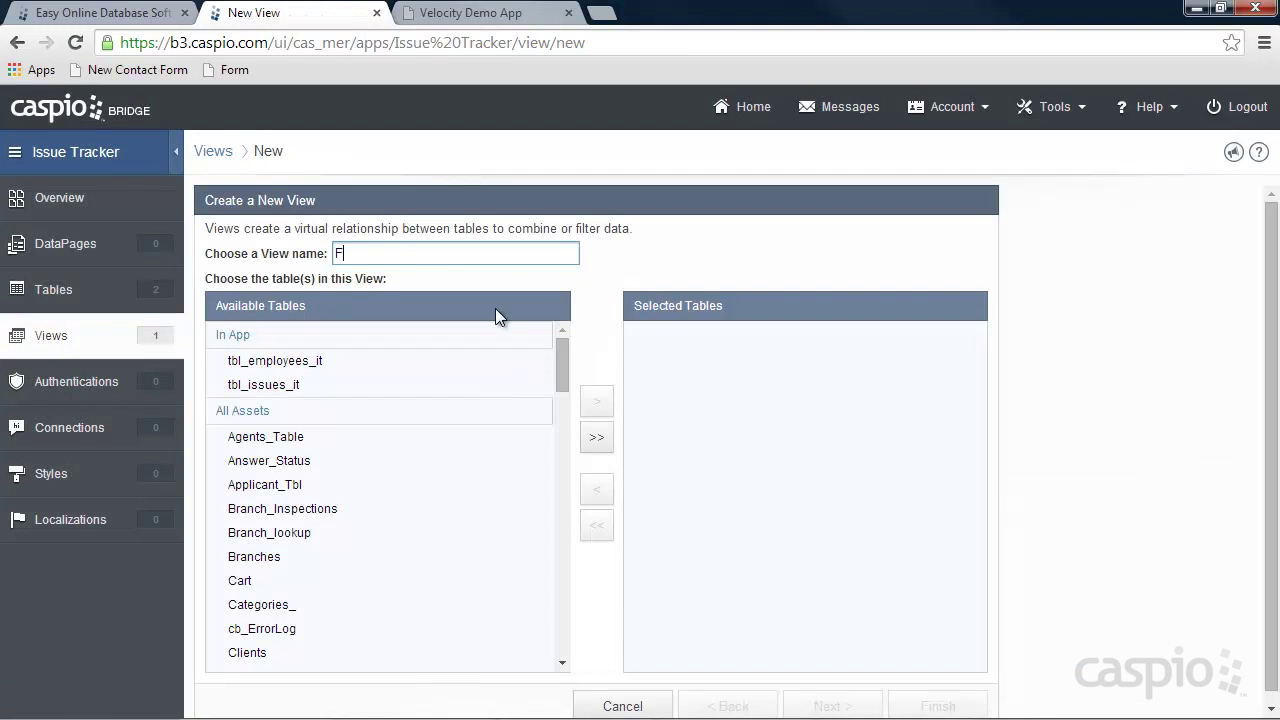
pyautogui.write('ilter_Employees_IT')
pyautogui.click(300, 362)
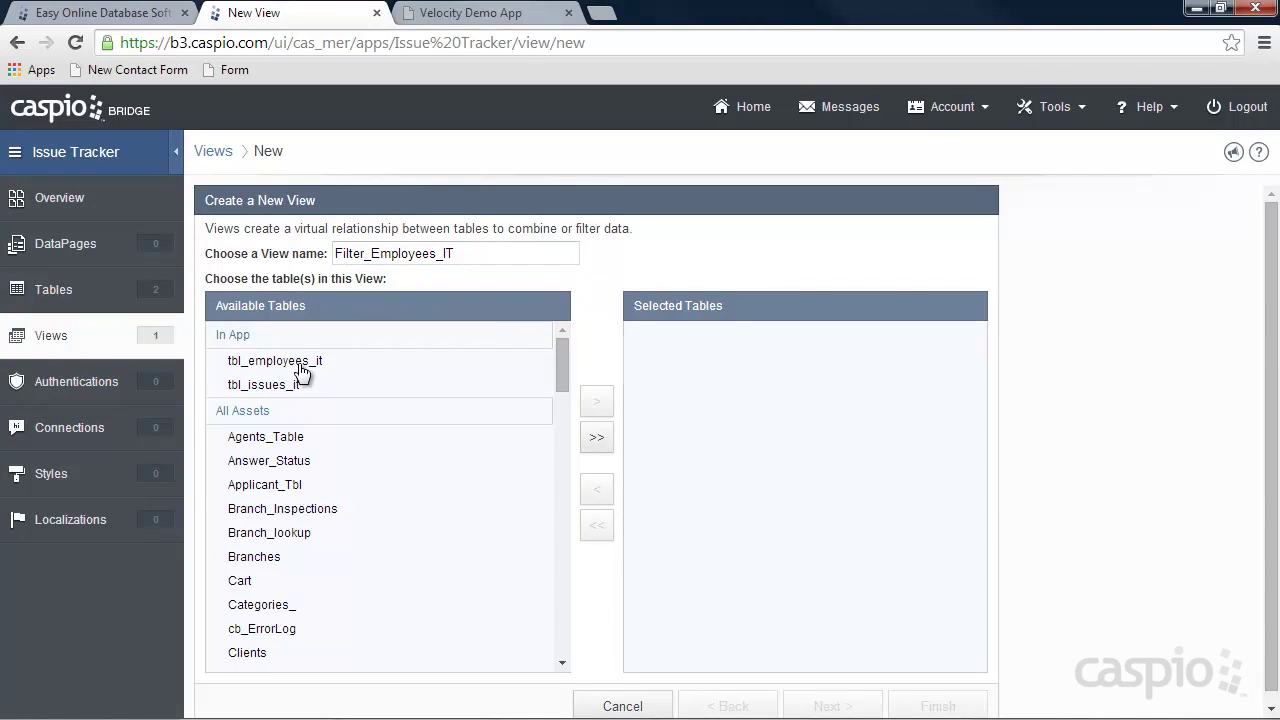
pyautogui.click(596, 402)
pyautogui.click(843, 705)
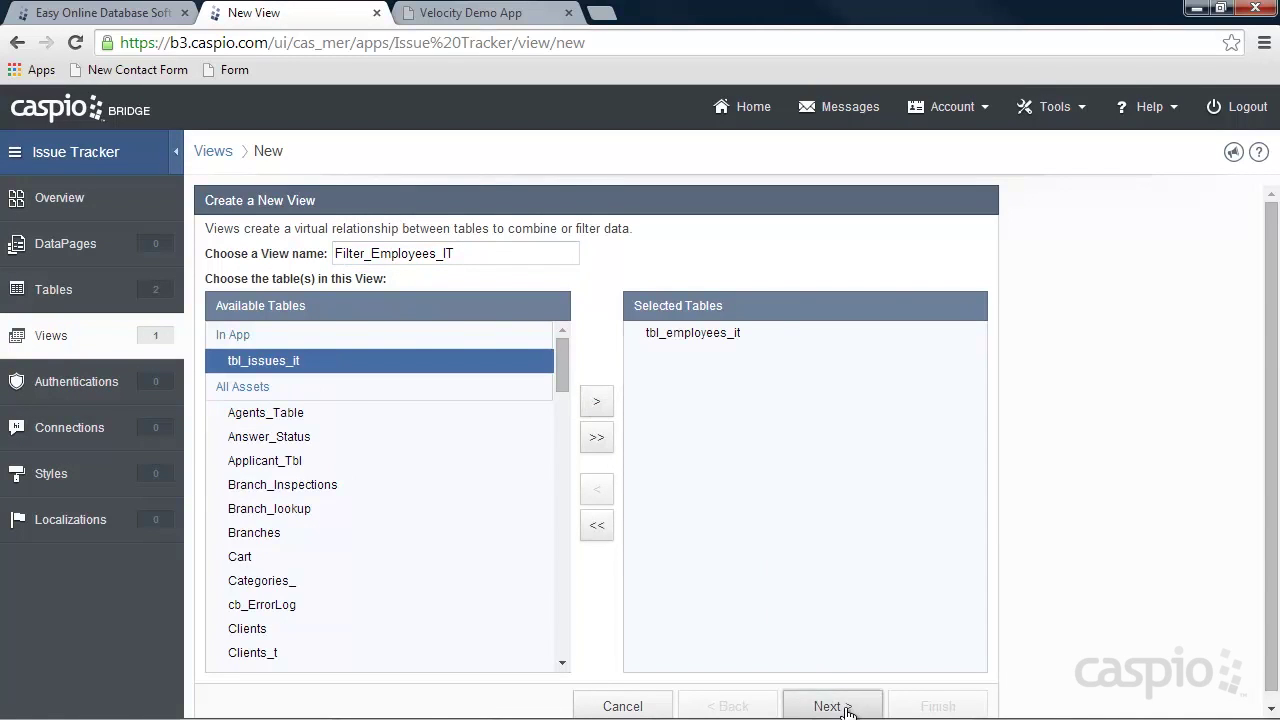
pyautogui.click(322, 402)
pyautogui.click(595, 327)
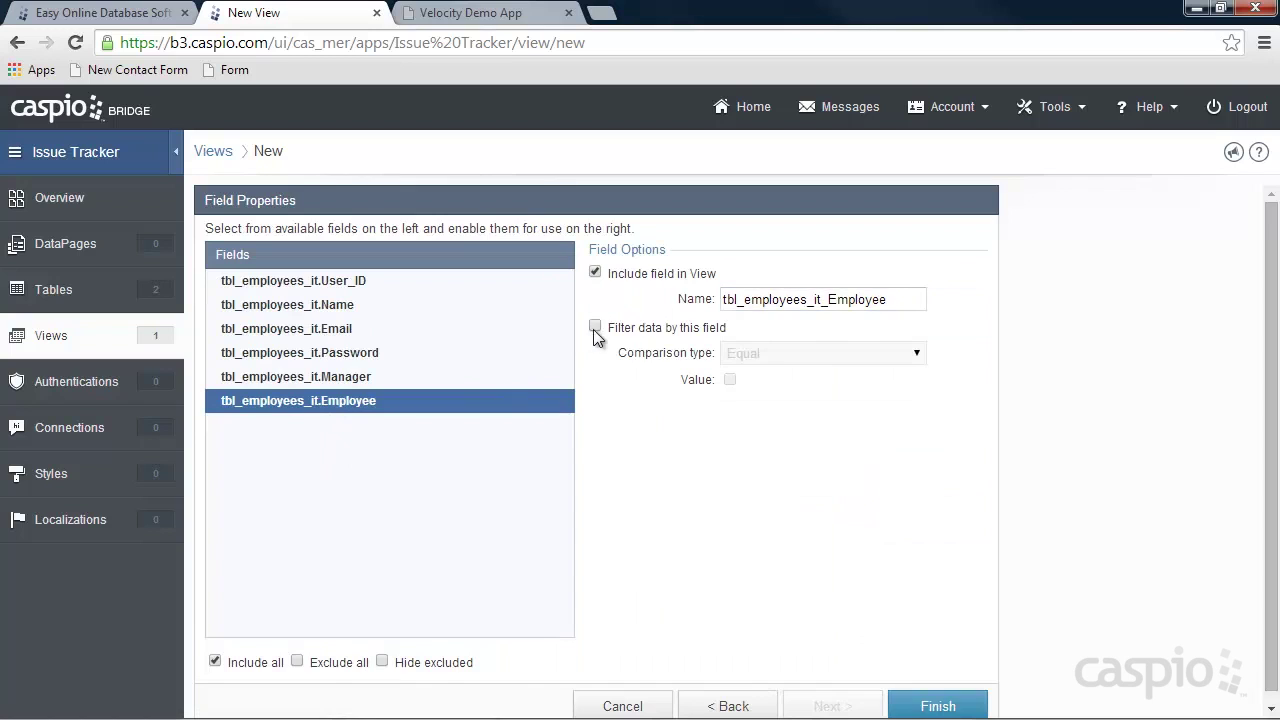
pyautogui.click(730, 380)
pyautogui.click(918, 703)
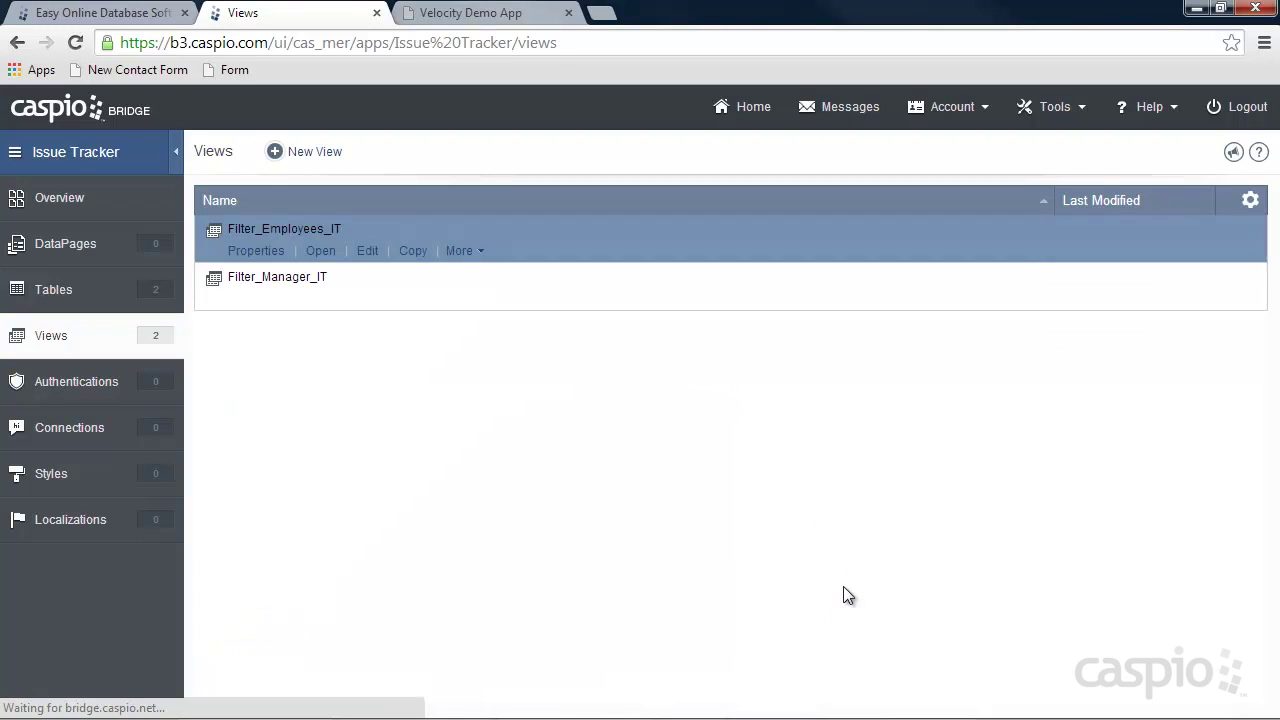
# Check the records in Filter_Employees_IT and Filter_Manager_IT, then go to Authentications.
pyautogui.click(322, 252)
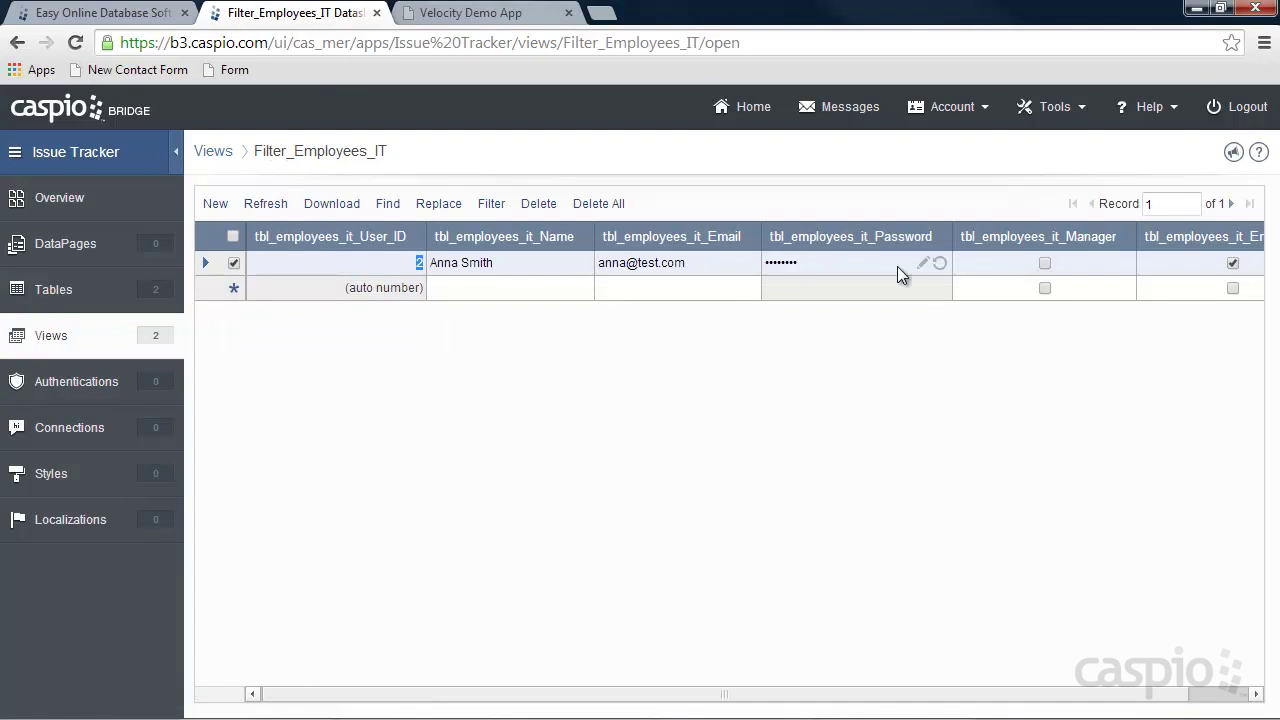
pyautogui.click(76, 339)
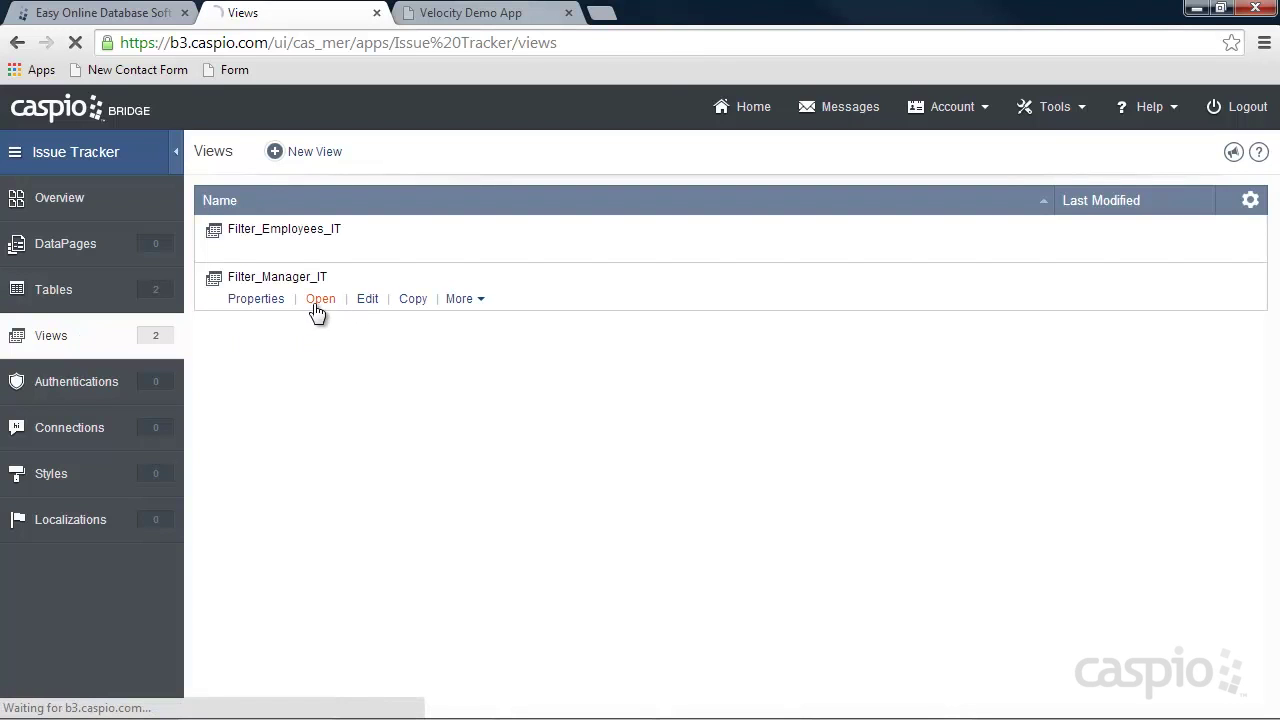
pyautogui.click(318, 299)
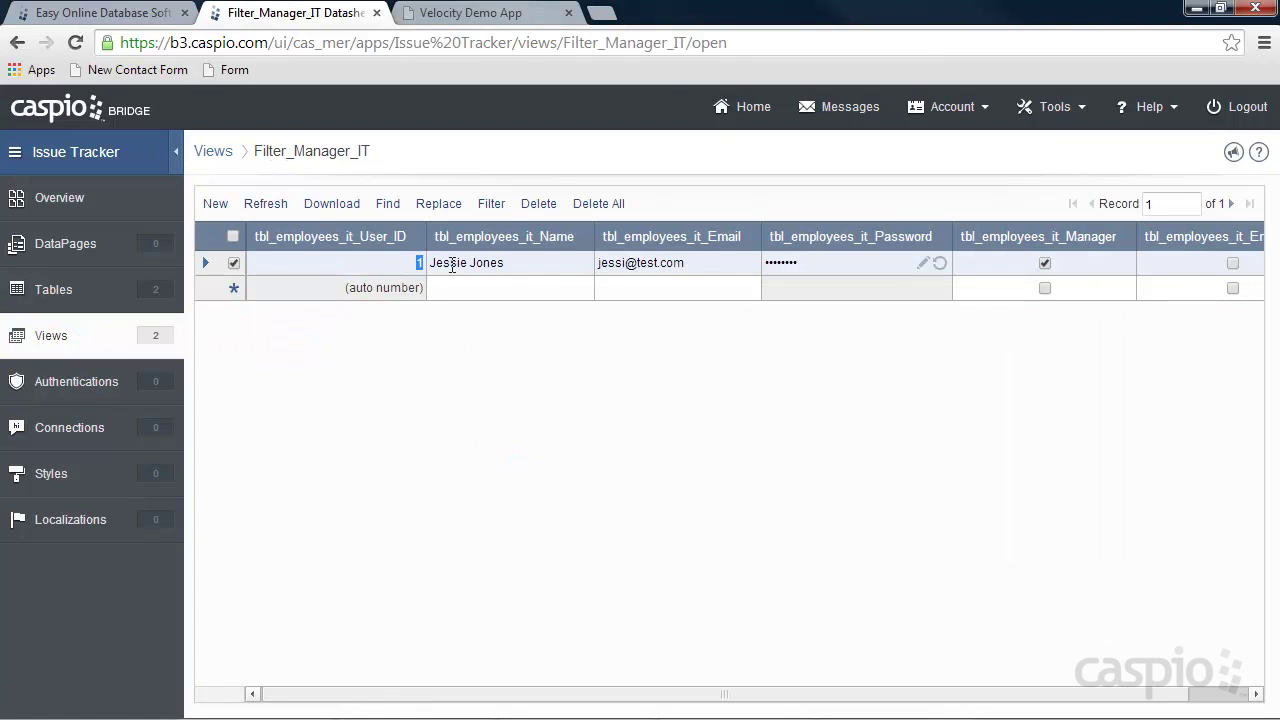
pyautogui.click(76, 382)
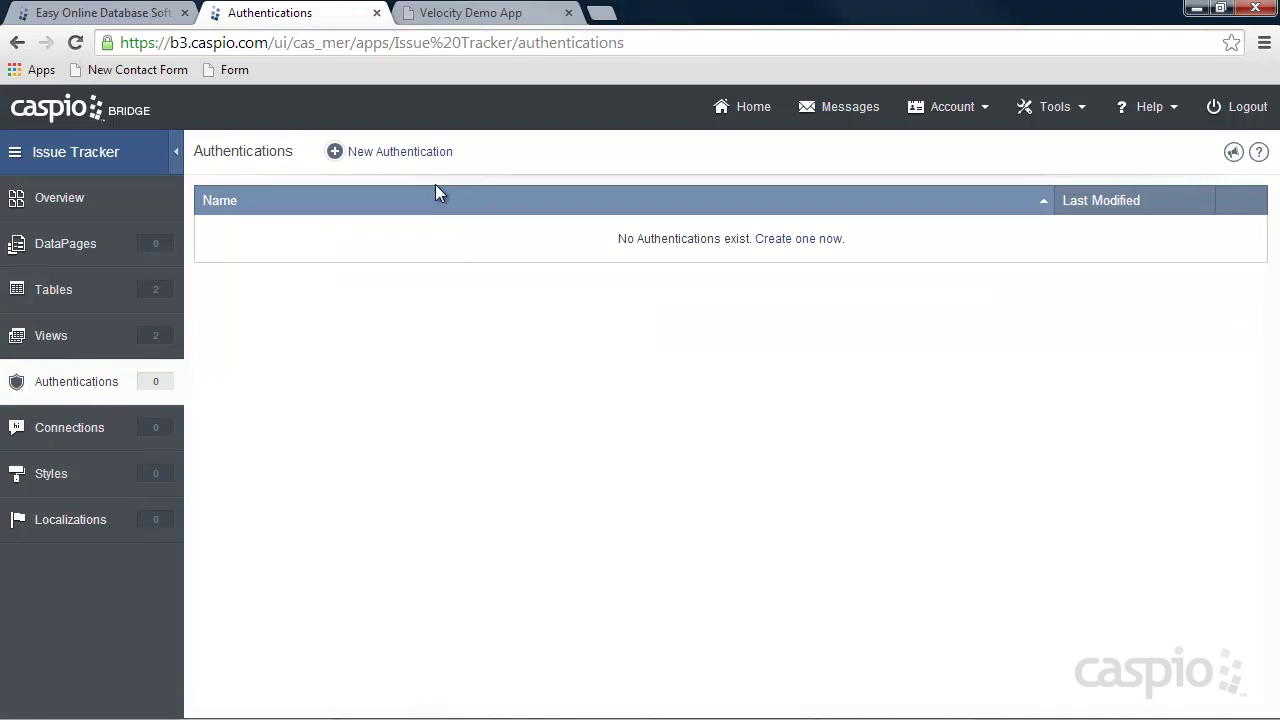
# Start a custom authentication on Filter_Employees_IT, validating users against the Caspio data source.
pyautogui.click(419, 158)
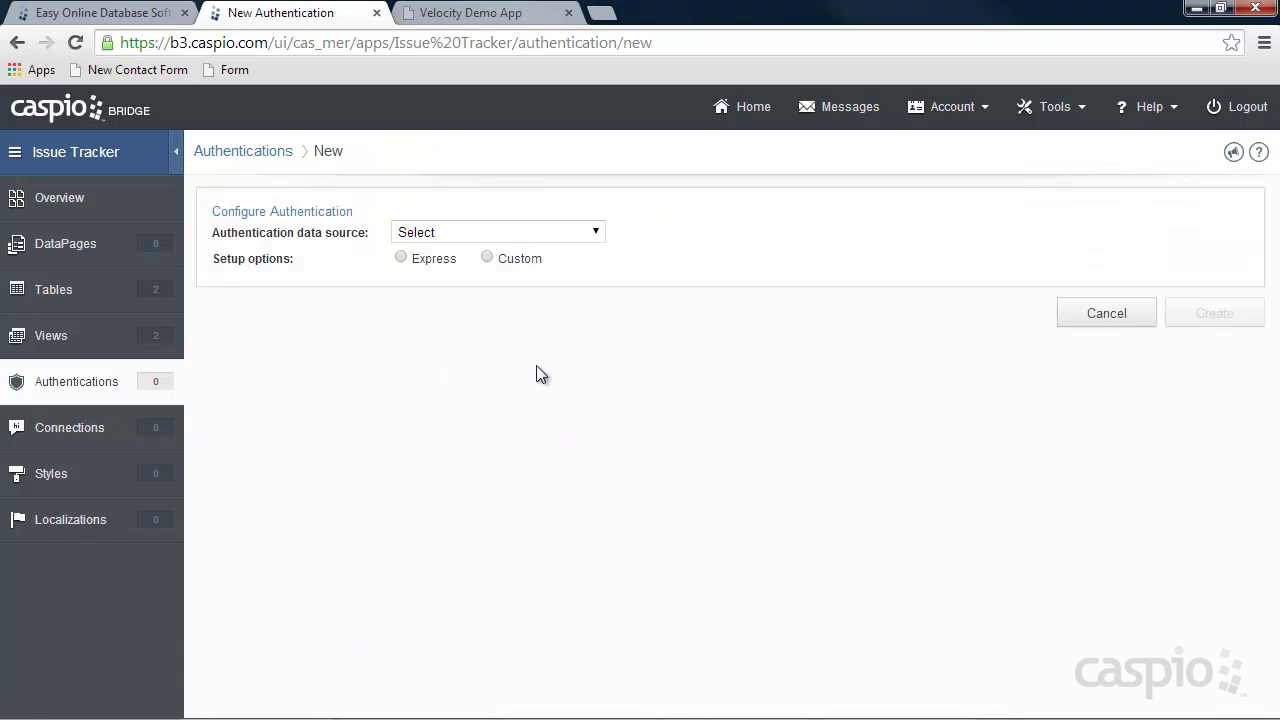
pyautogui.click(455, 233)
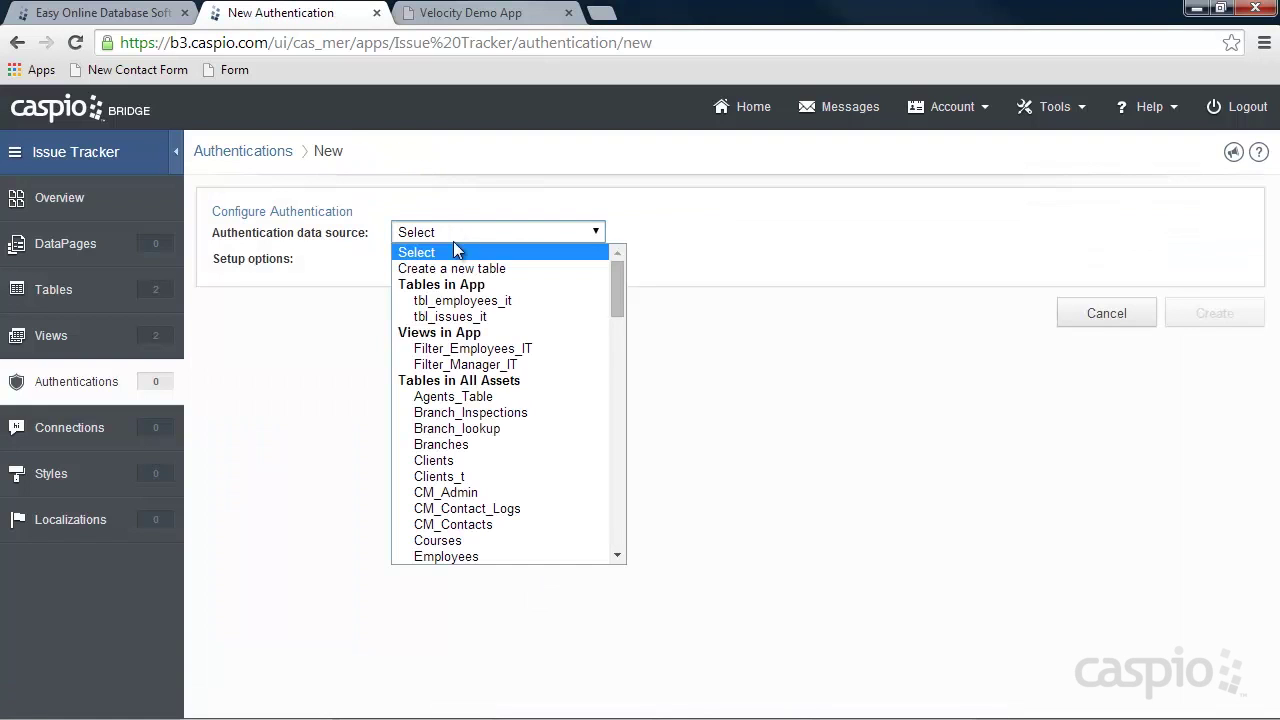
pyautogui.click(468, 348)
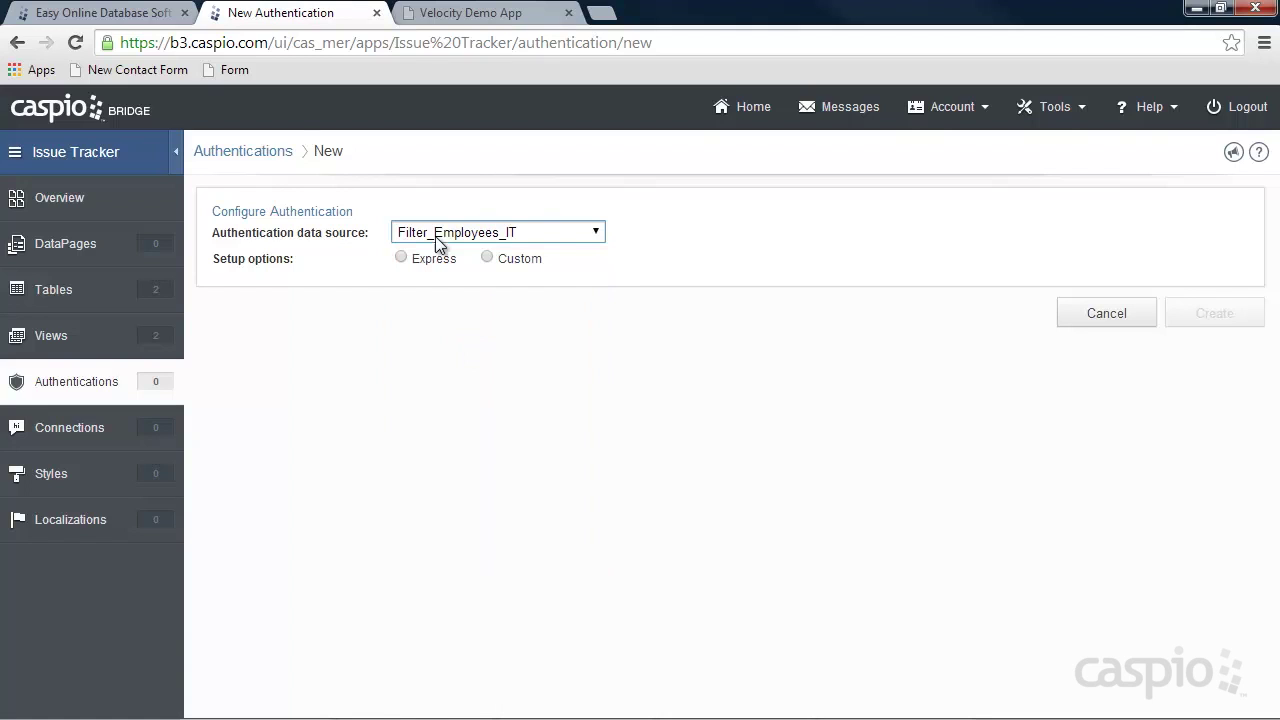
pyautogui.click(516, 261)
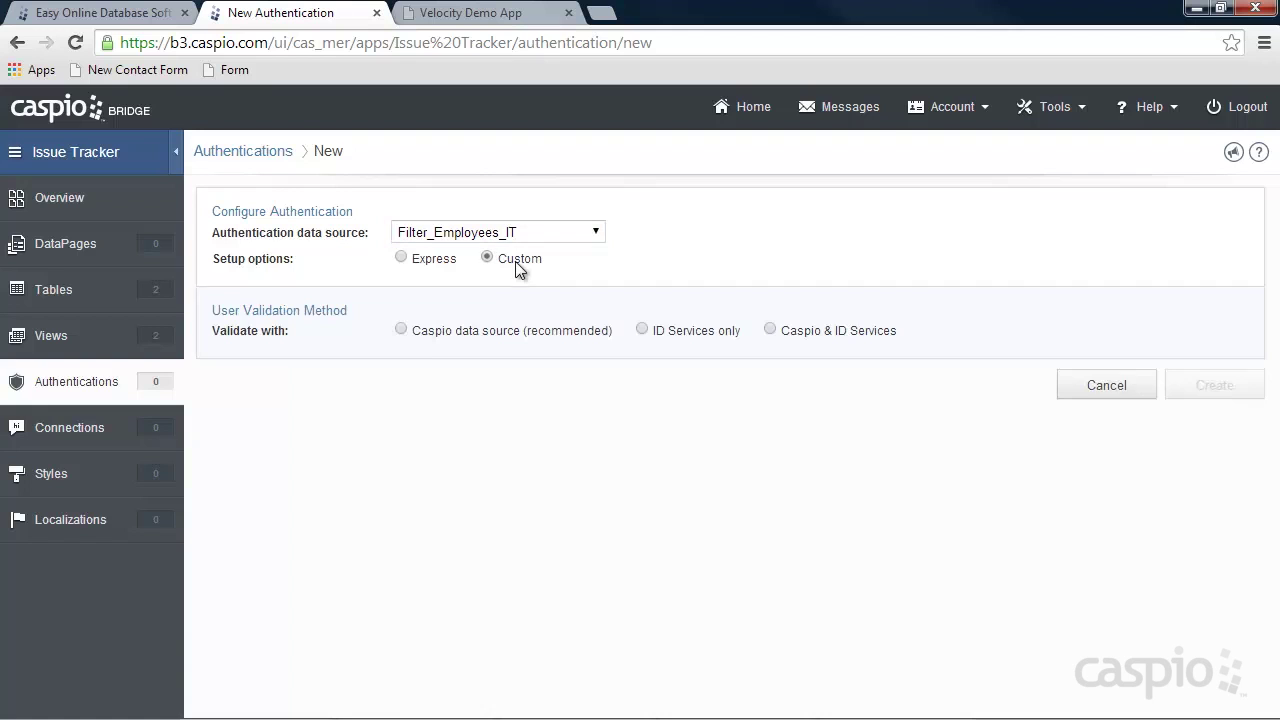
pyautogui.click(447, 339)
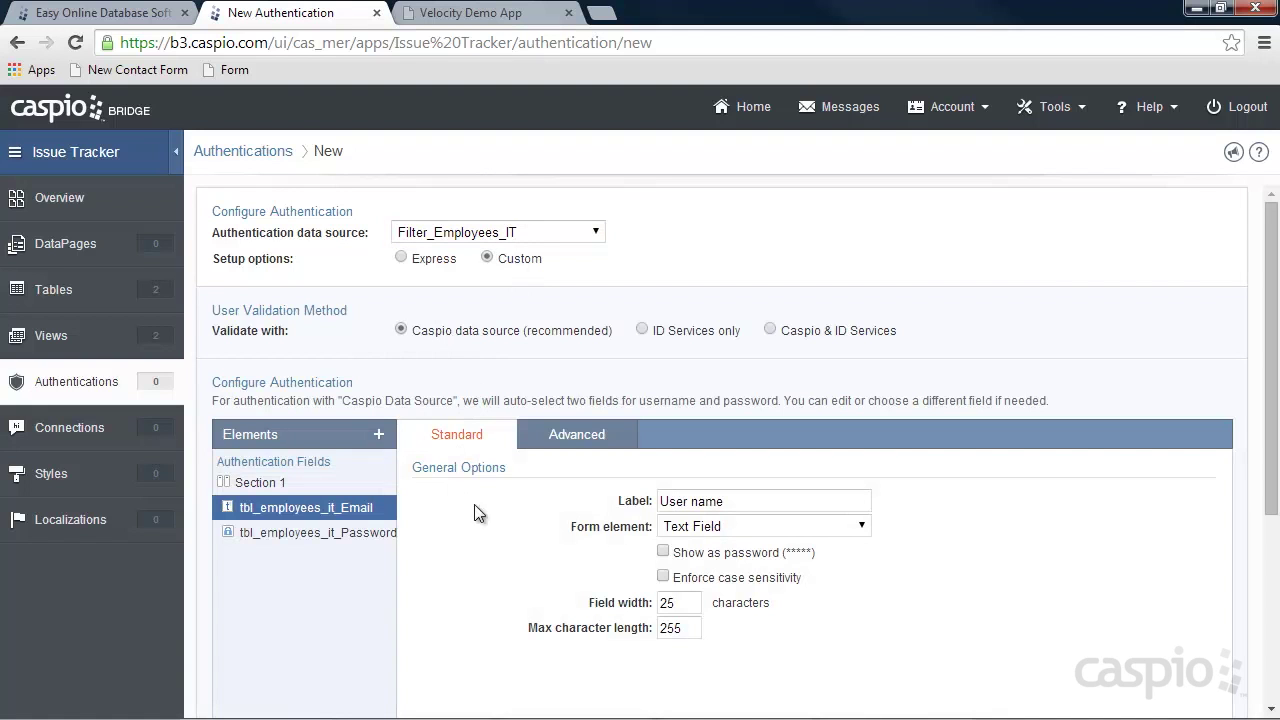
# Relabel the User name field to Email and save the authentication as Employee_auth_IT.
pyautogui.moveTo(749, 500); pyautogui.dragTo(620, 505)
pyautogui.write('Ema')
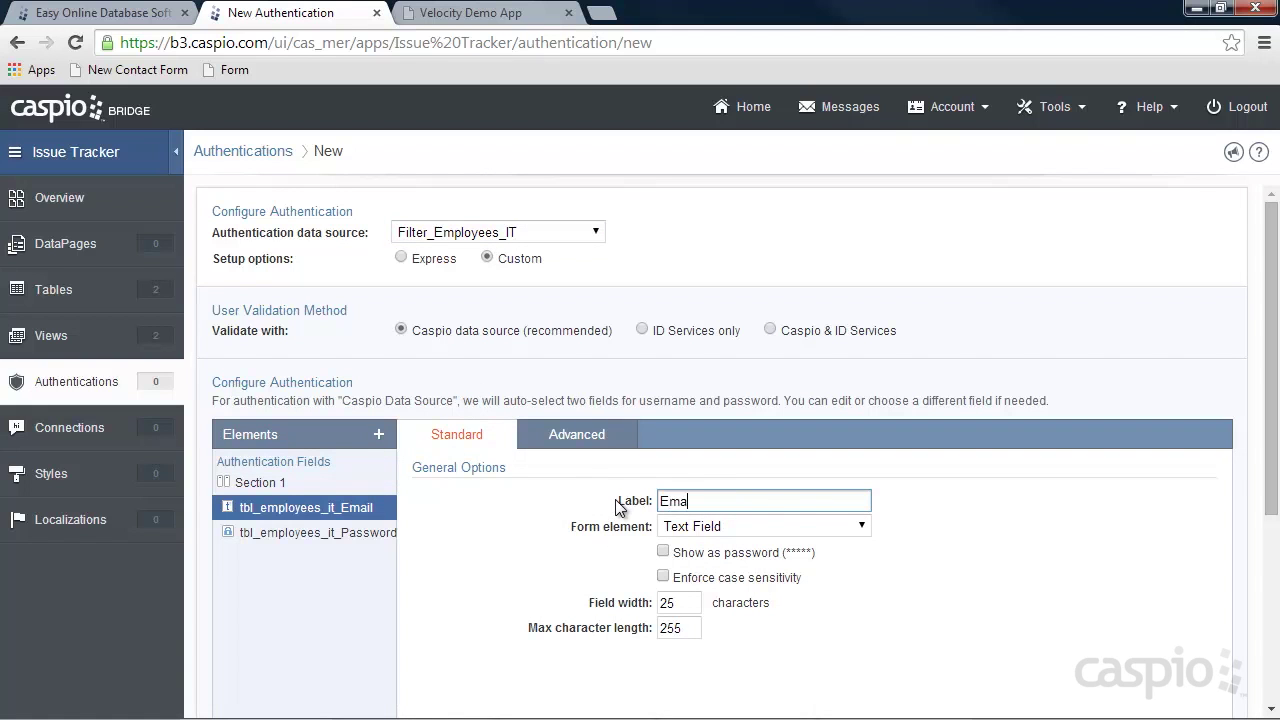
pyautogui.write('il')
pyautogui.click(340, 533)
pyautogui.click(336, 514)
pyautogui.click(345, 533)
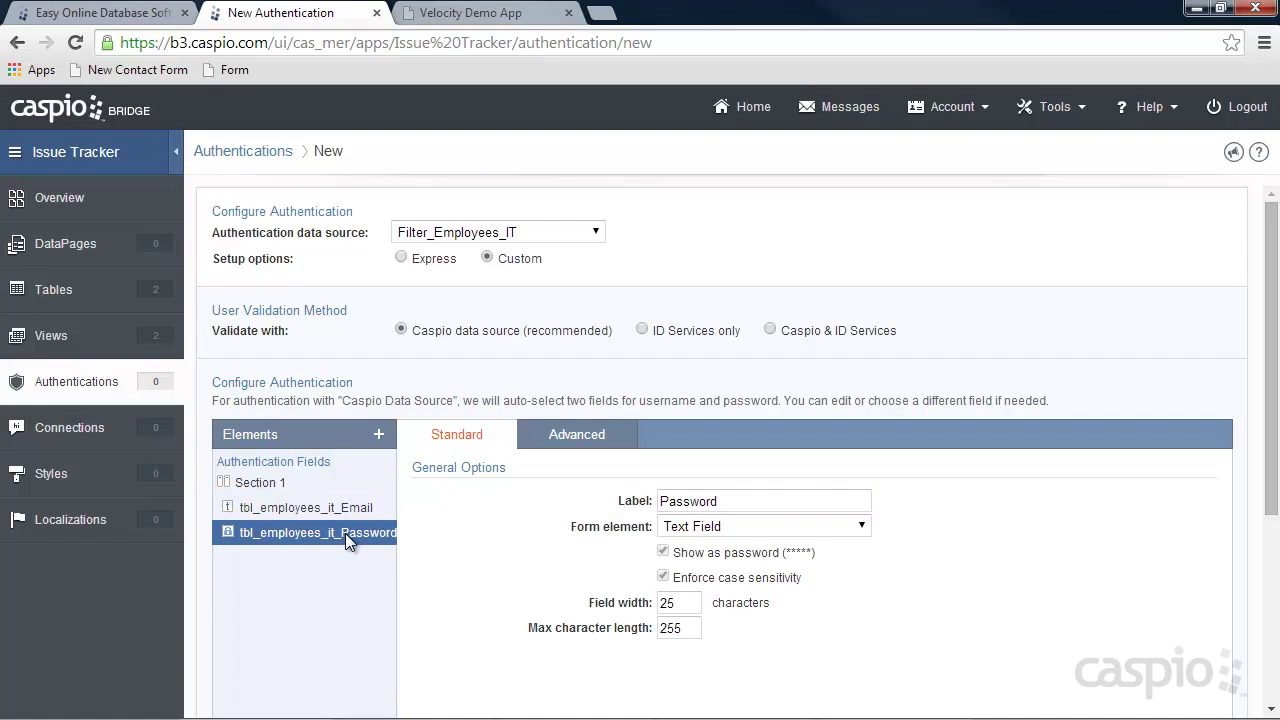
pyautogui.scroll(-3, 1057, 520)
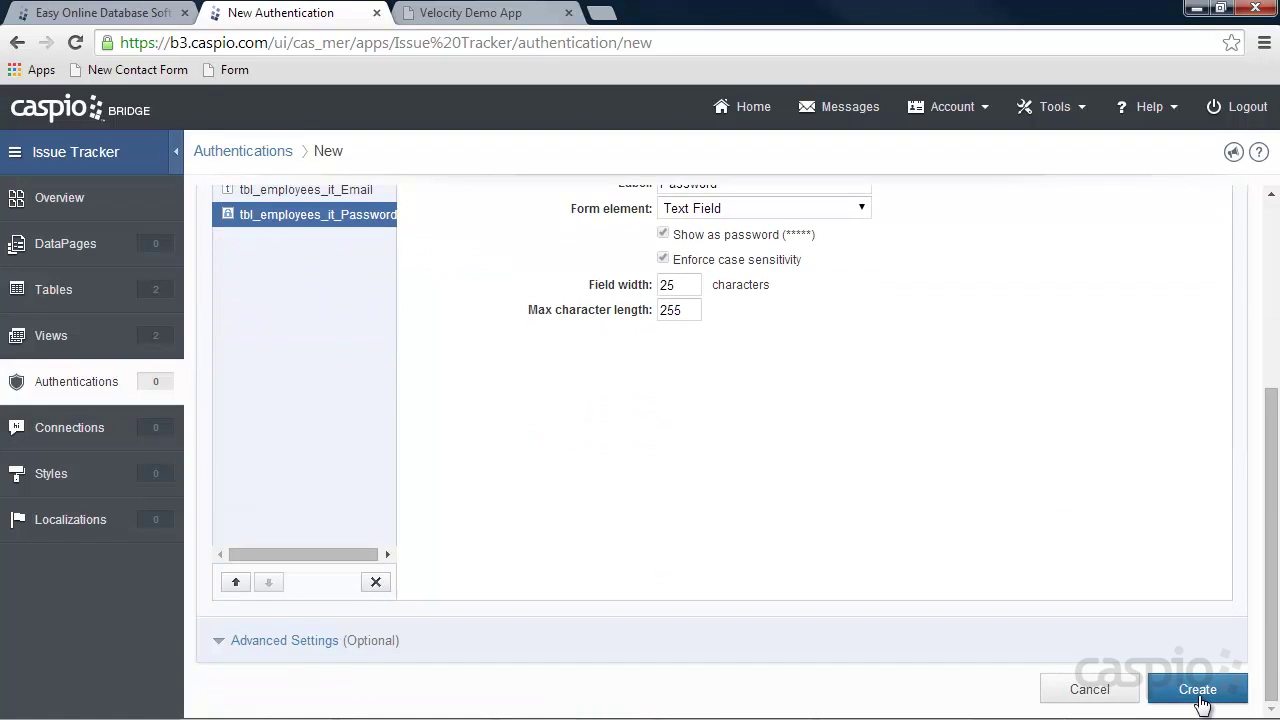
pyautogui.click(1199, 690)
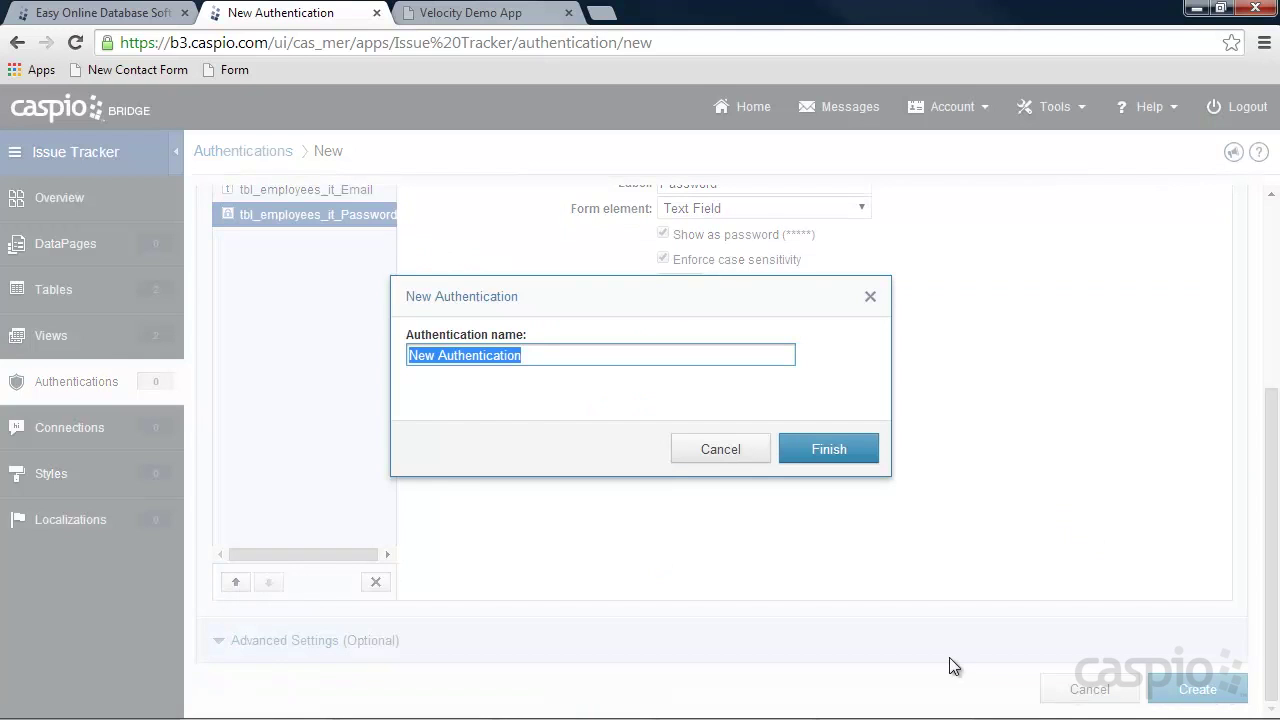
pyautogui.write('Employee_auth_IT')
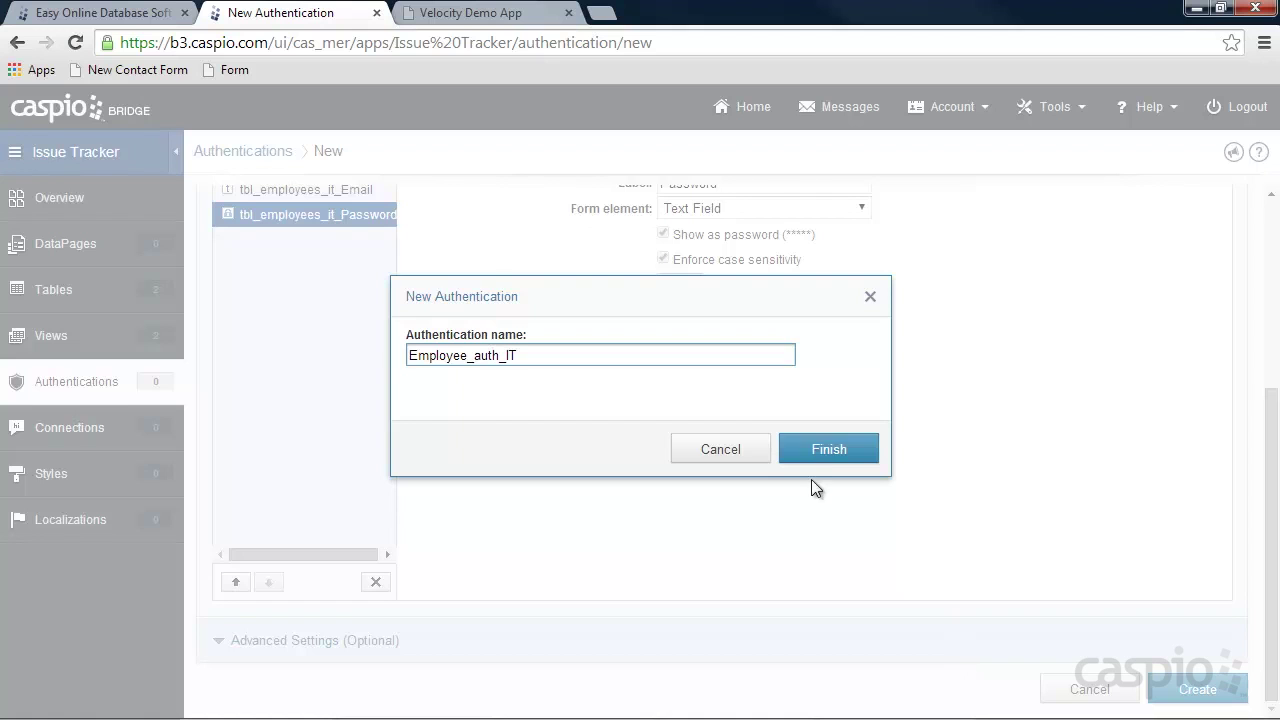
pyautogui.click(811, 452)
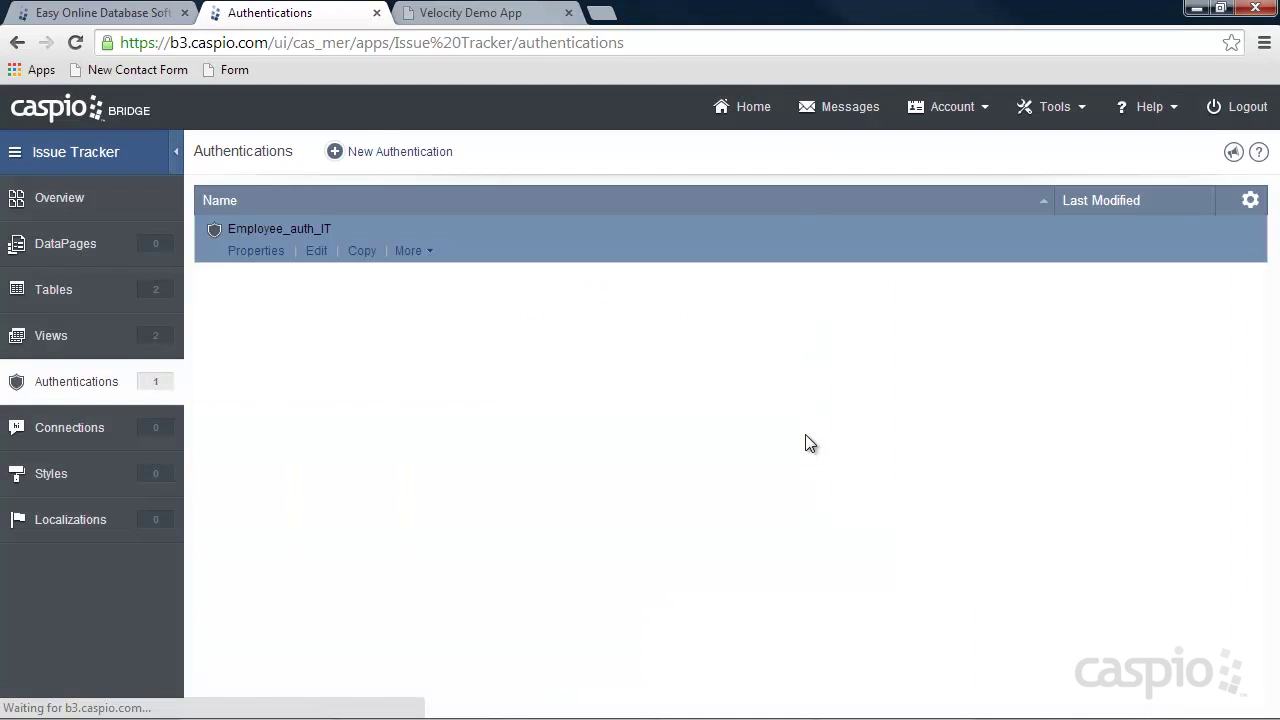
# Create a custom Manager_Auth_IT authentication on Filter_Manager_IT with the User name label changed to Email.
pyautogui.click(378, 155)
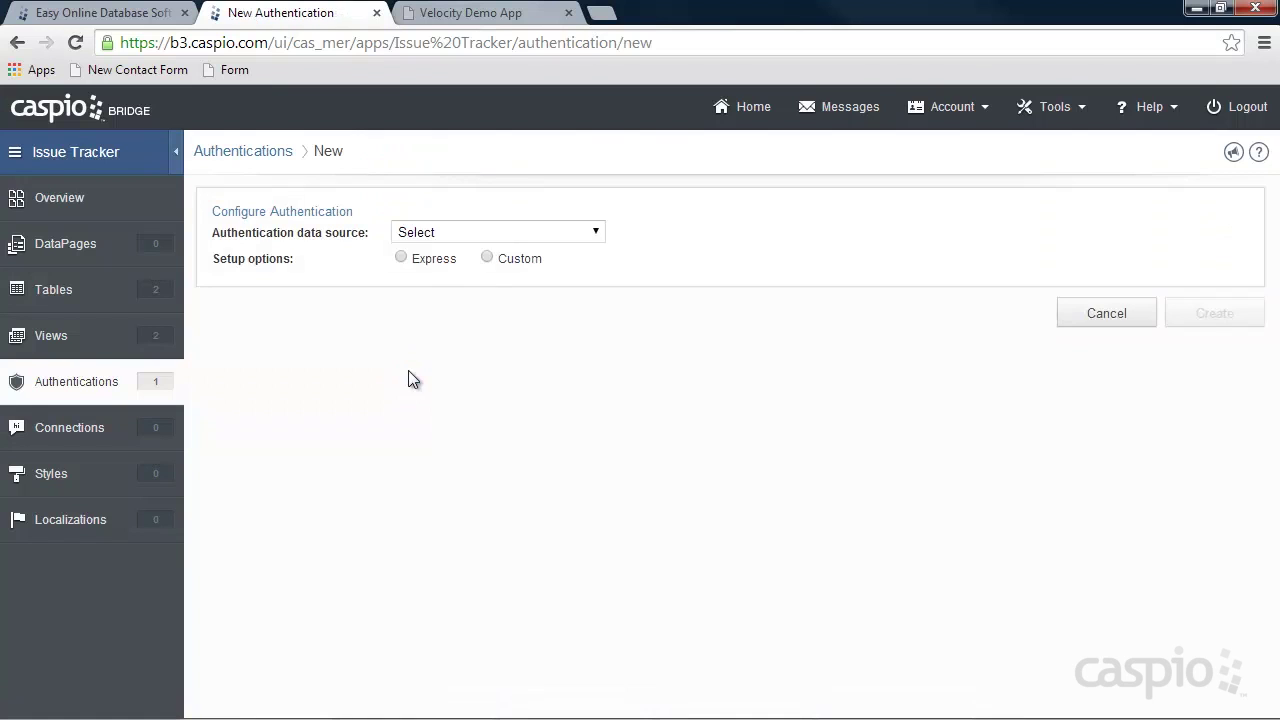
pyautogui.click(465, 238)
pyautogui.click(468, 364)
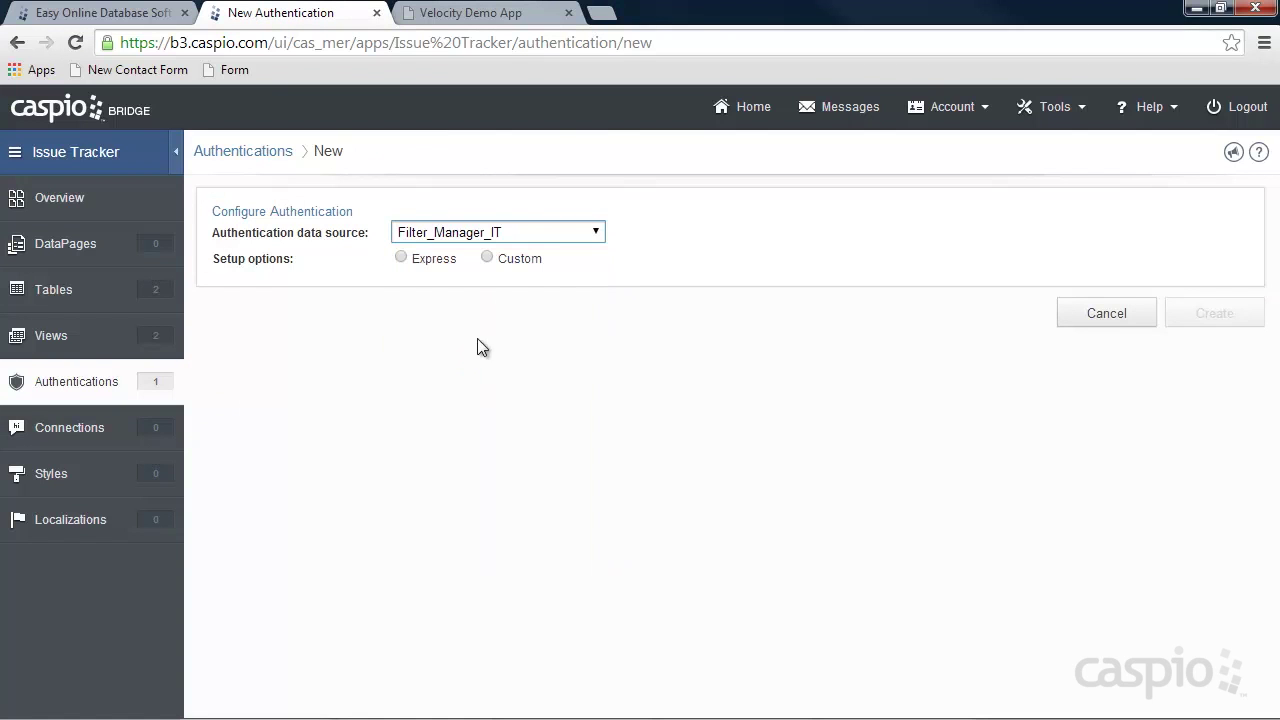
pyautogui.click(513, 266)
pyautogui.click(490, 333)
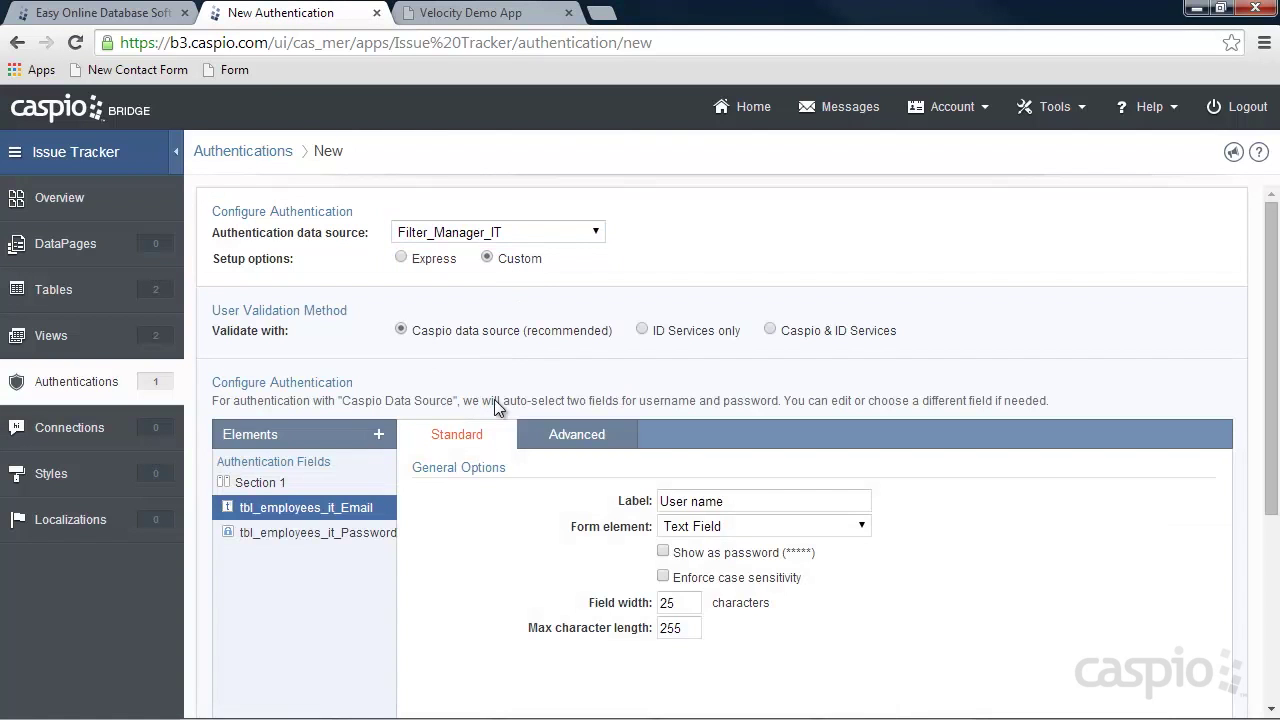
pyautogui.moveTo(752, 500); pyautogui.dragTo(549, 502)
pyautogui.write('Email')
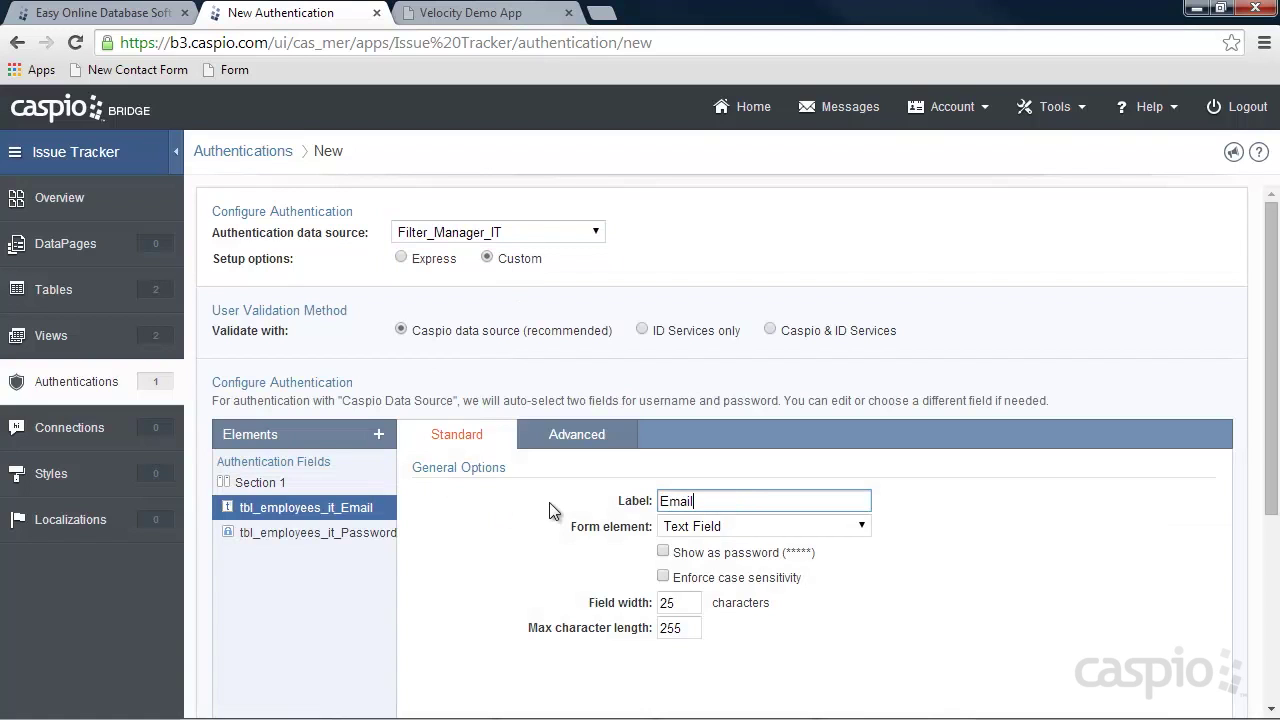
pyautogui.scroll(-3, 930, 530)
pyautogui.click(1197, 688)
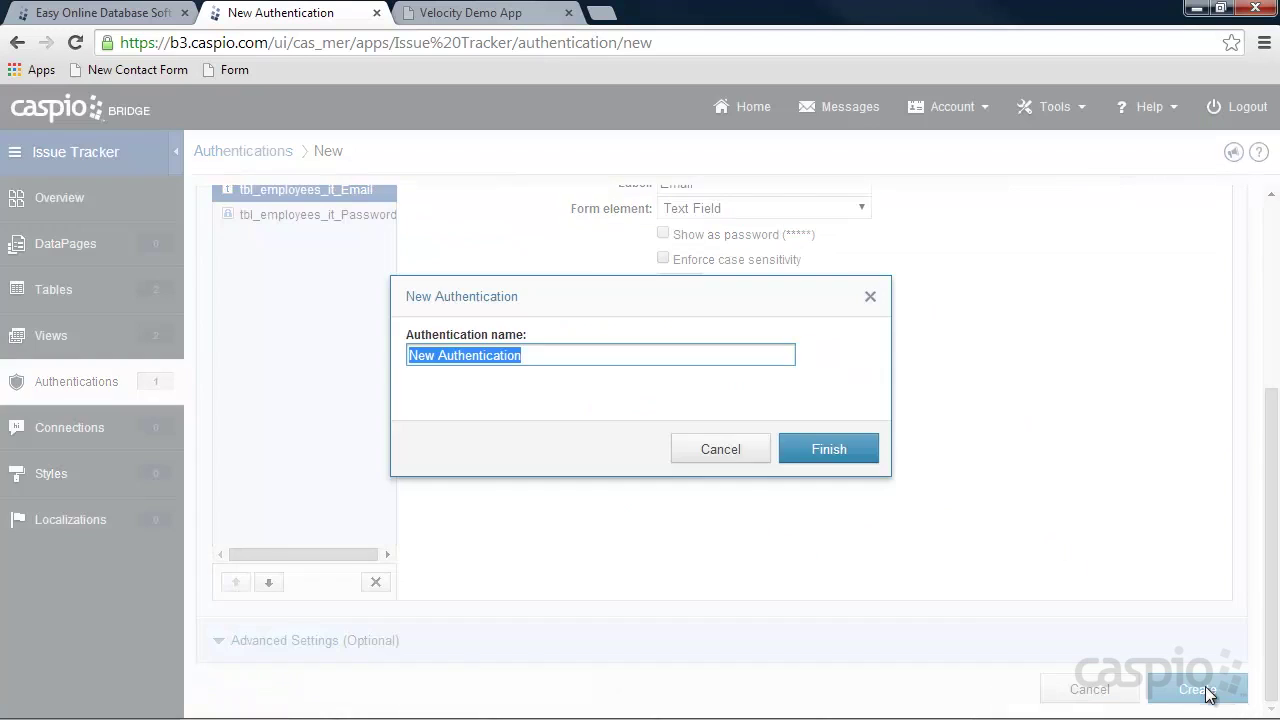
pyautogui.write('Ma')
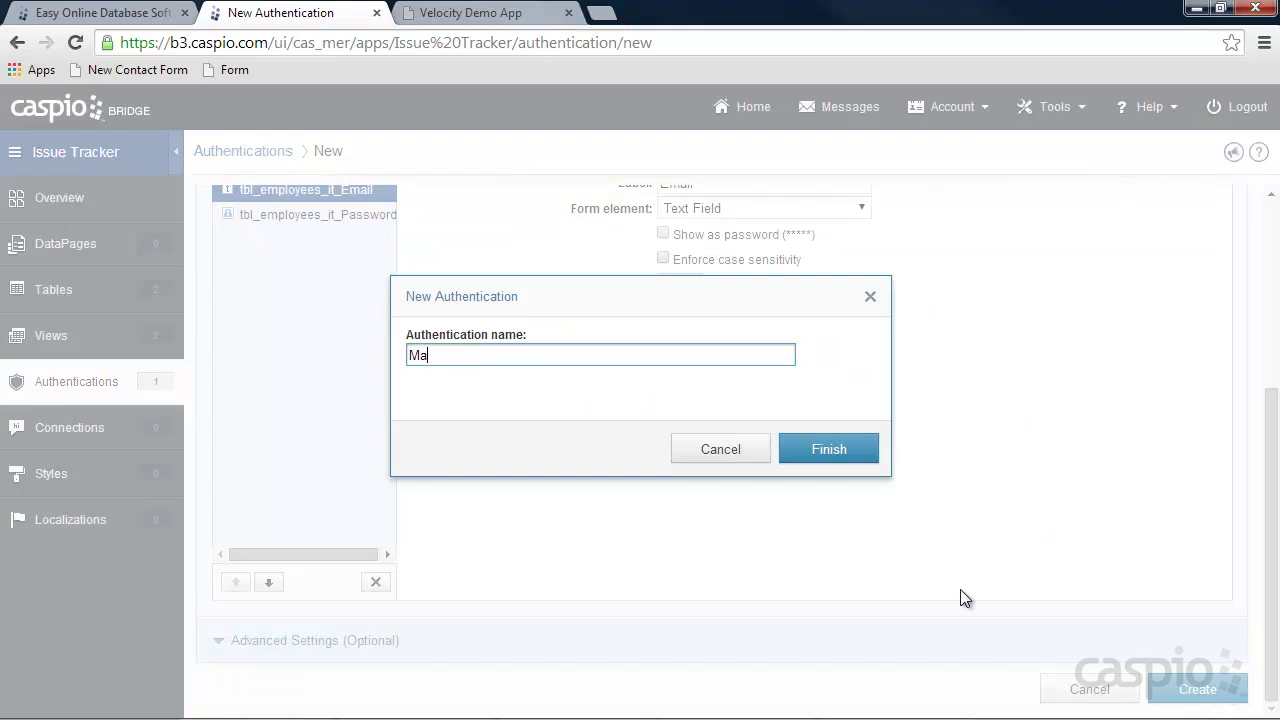
pyautogui.write('nager_Auth_IT')
pyautogui.click(830, 450)
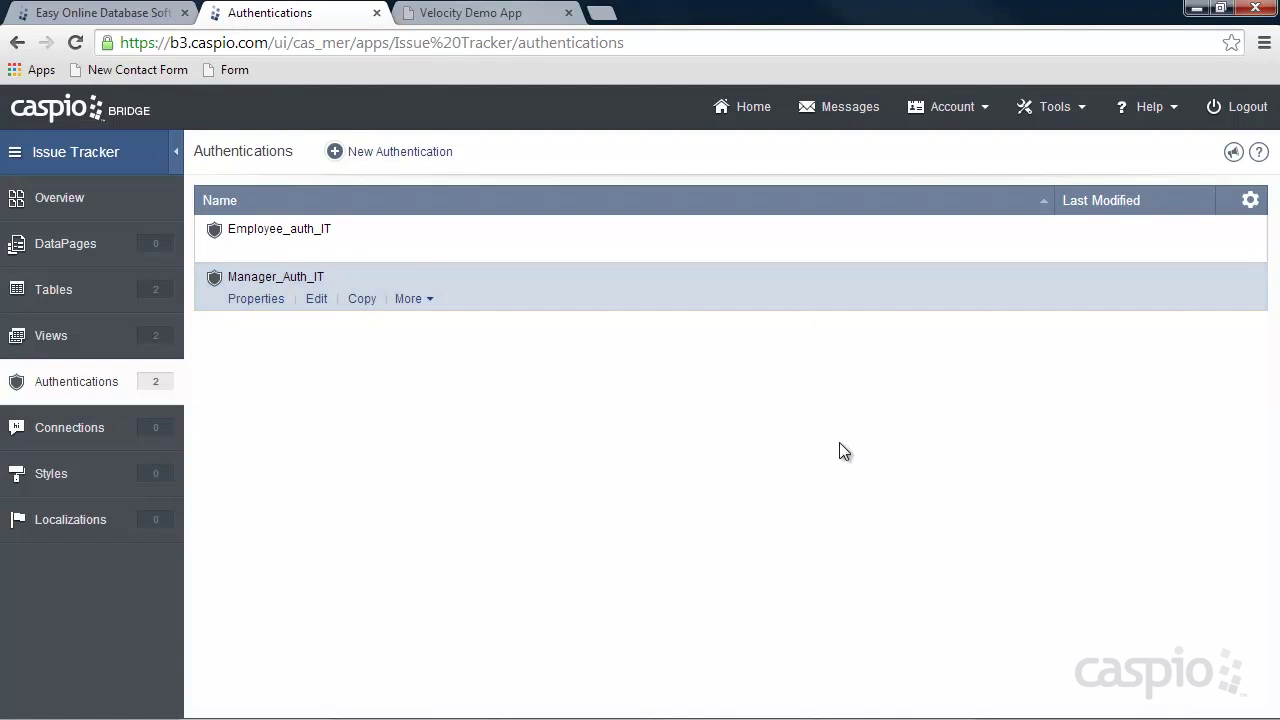
# In DataPages, create a folder named Management.
pyautogui.click(84, 244)
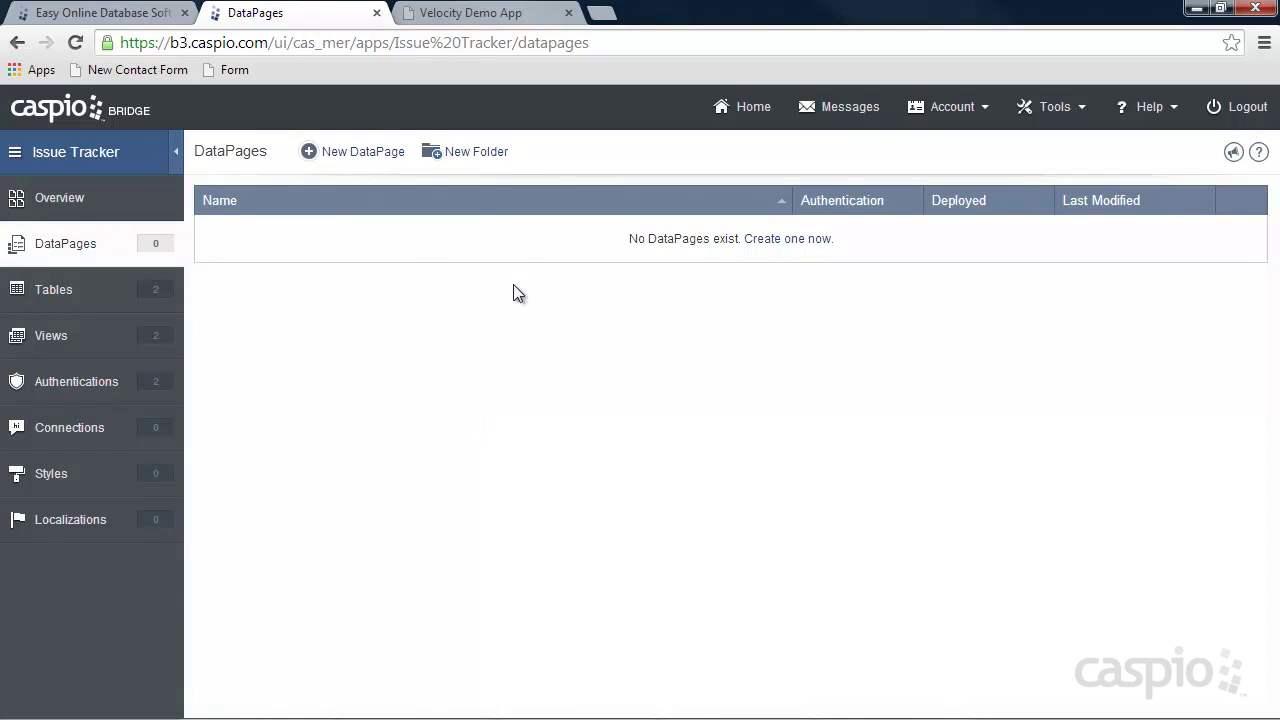
pyautogui.click(471, 155)
pyautogui.write('Management')
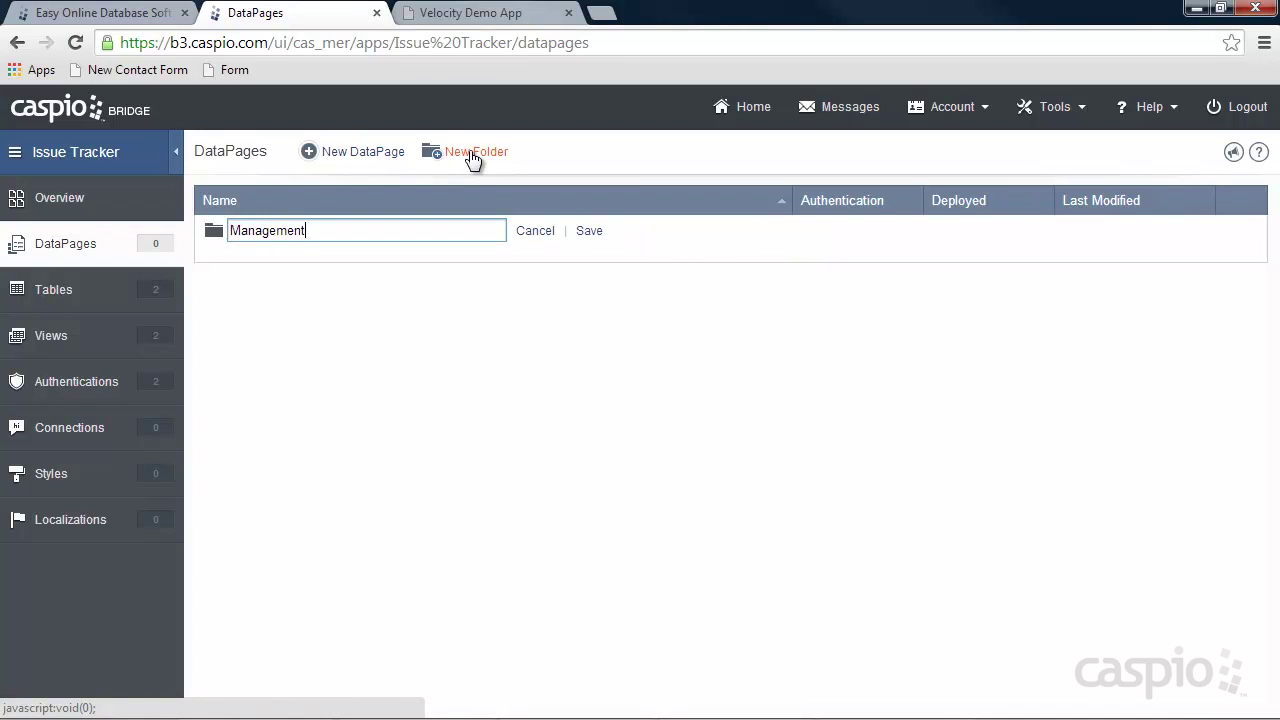
pyautogui.click(584, 230)
# Create a second DataPages folder named Employees.
pyautogui.click(487, 156)
pyautogui.write('Employees')
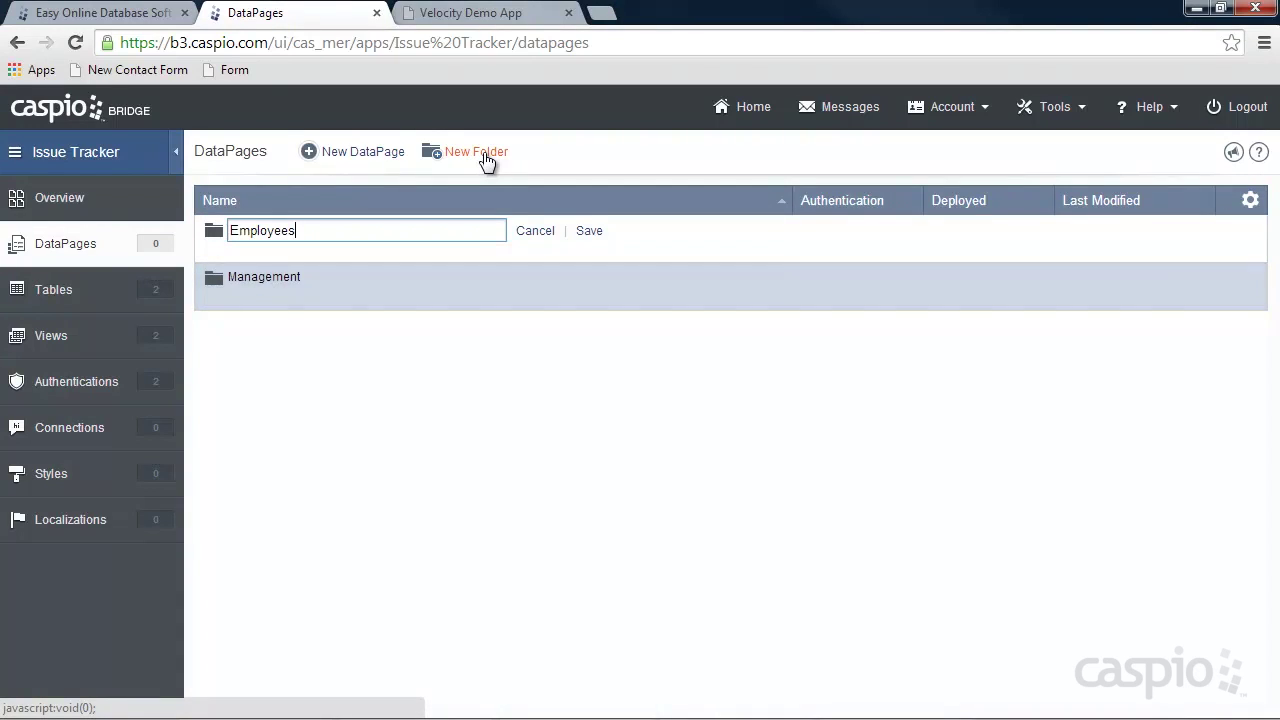
pyautogui.click(587, 231)
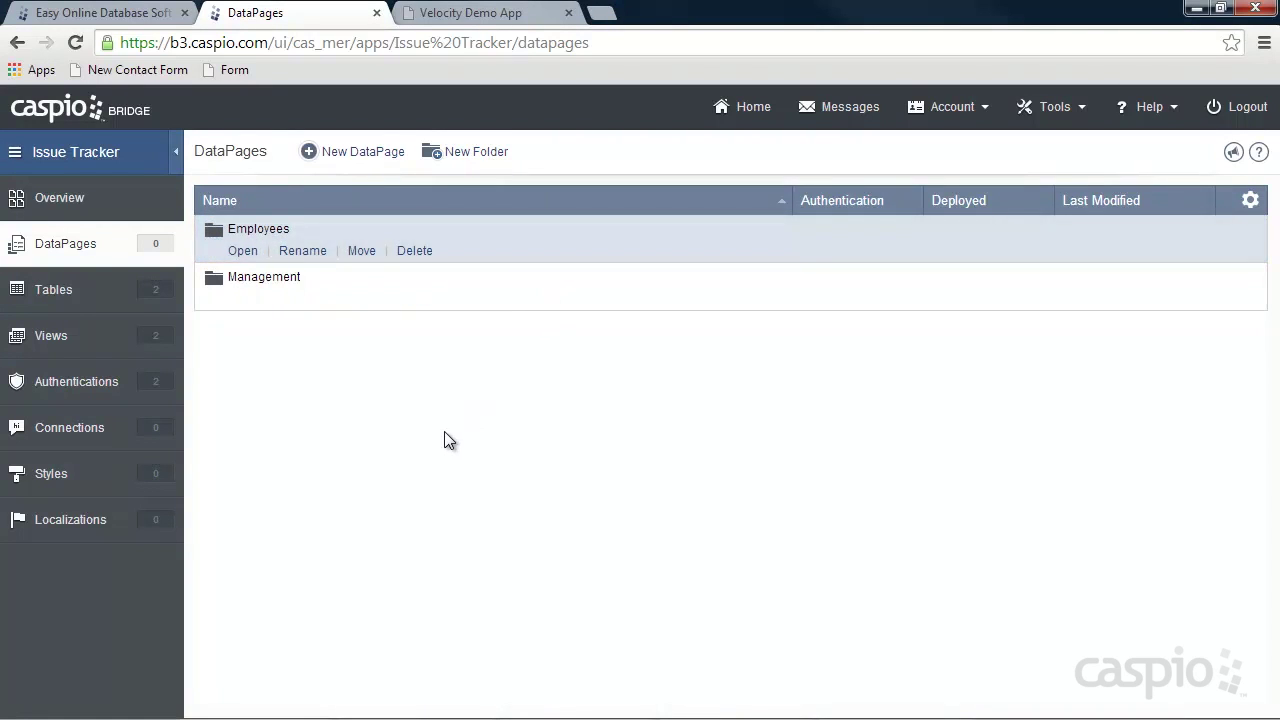
pyautogui.moveTo(280, 291)
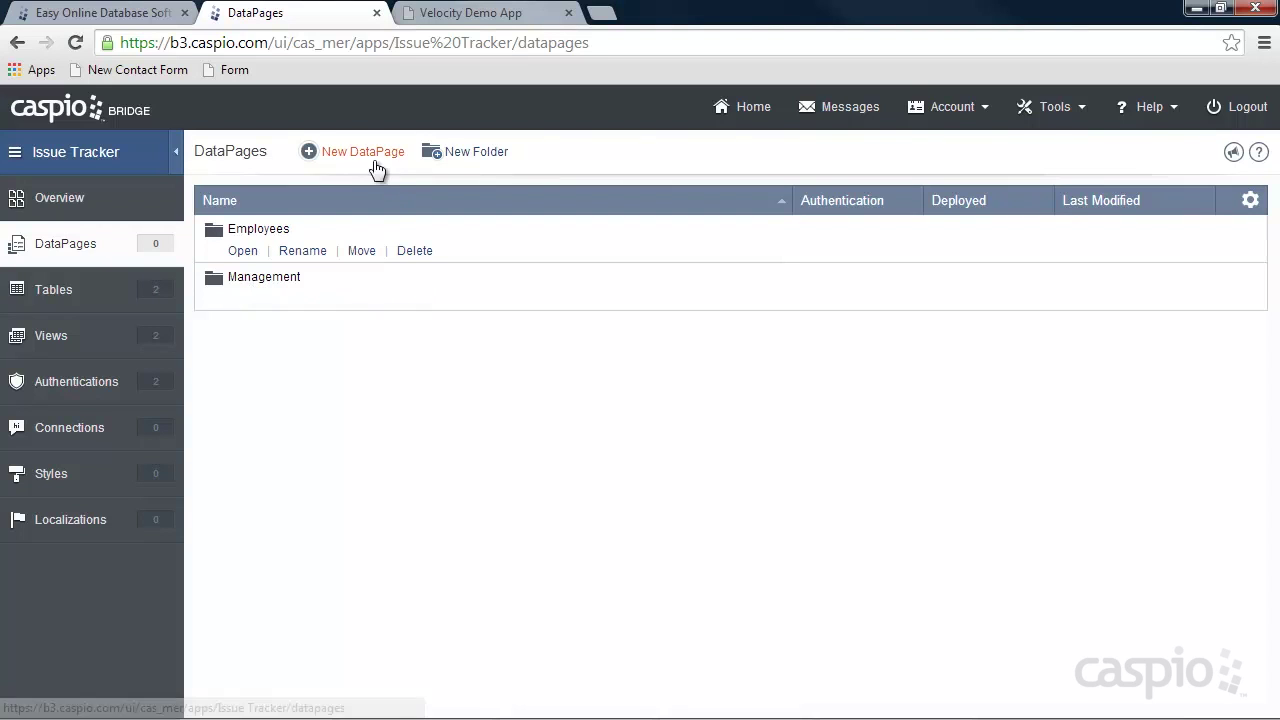
# In the Management folder, start a Submission Form DataPage on tbl_employees_it.
pyautogui.click(238, 298)
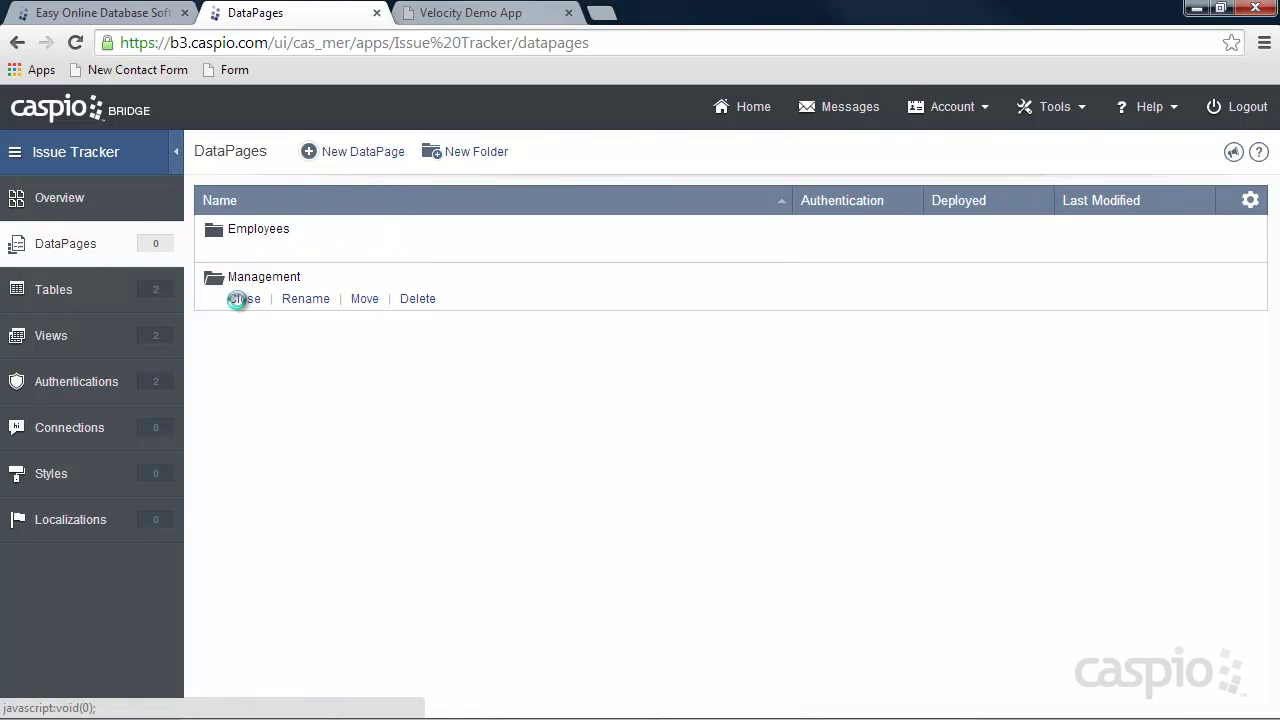
pyautogui.click(367, 156)
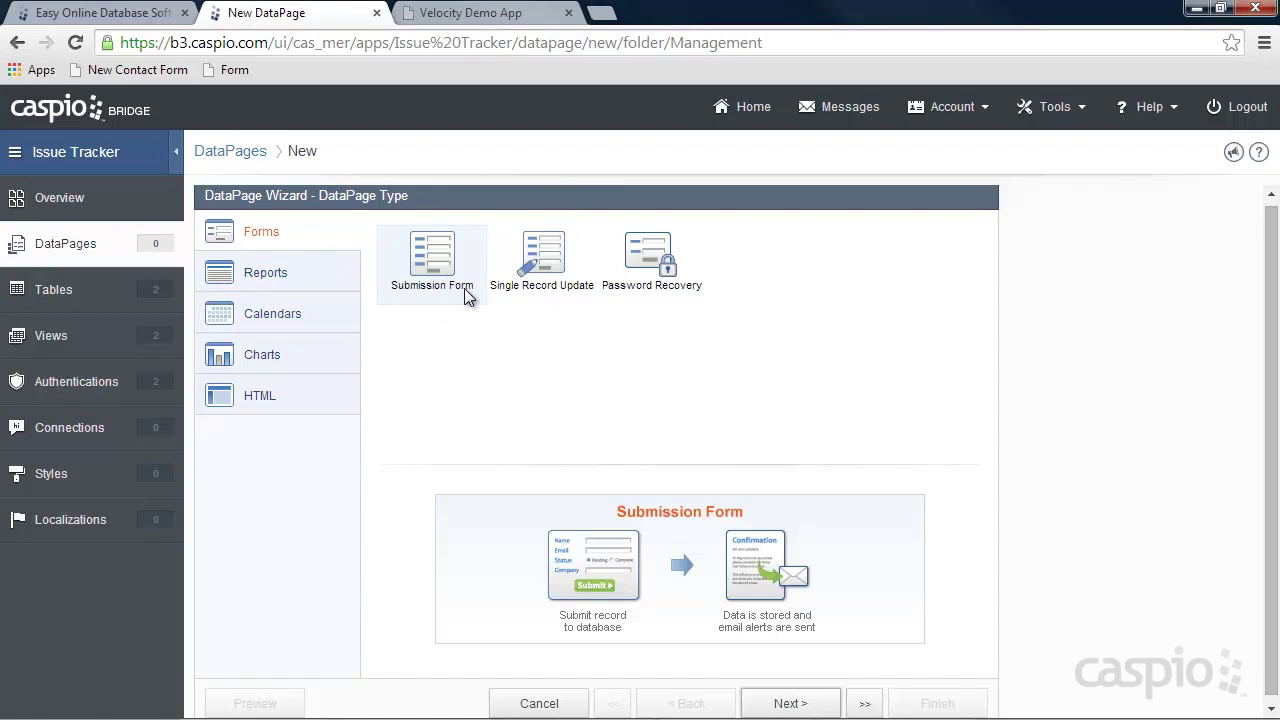
pyautogui.click(790, 703)
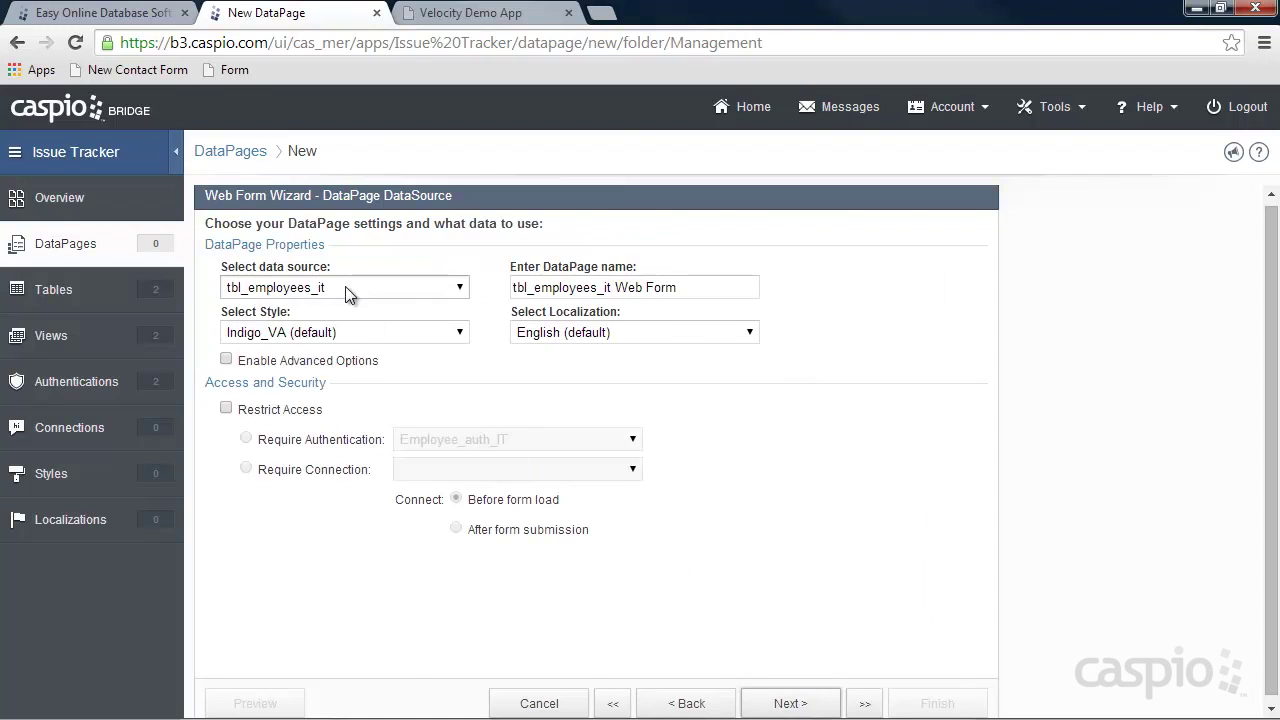
pyautogui.click(347, 292)
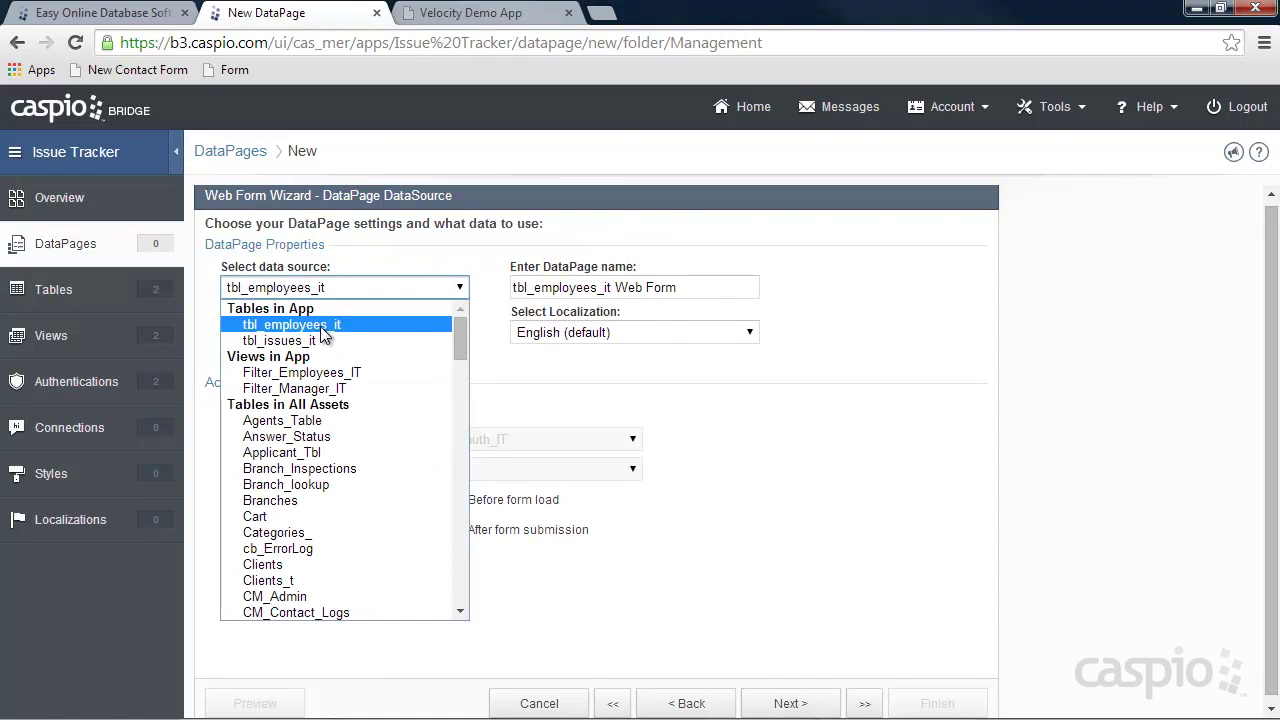
pyautogui.click(318, 328)
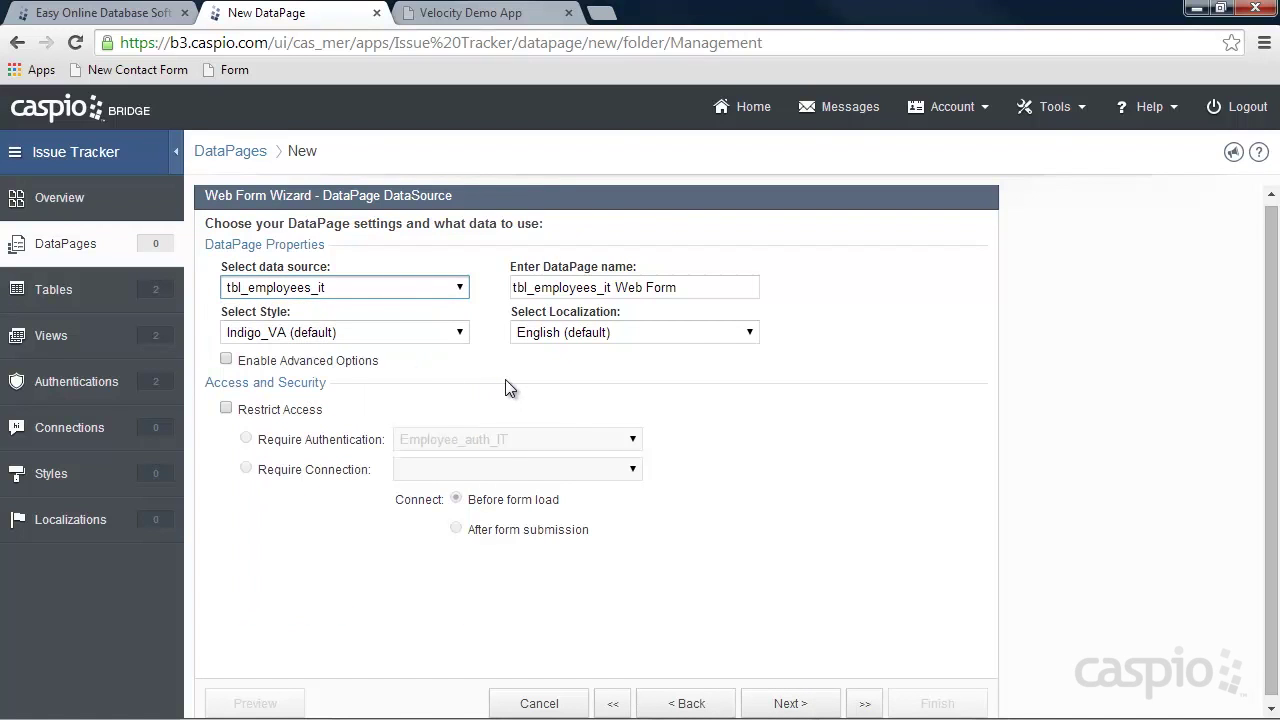
# Apply iPhone_Style, name it Add New Employee, and restrict access to Manager_Auth_IT.
pyautogui.click(374, 335)
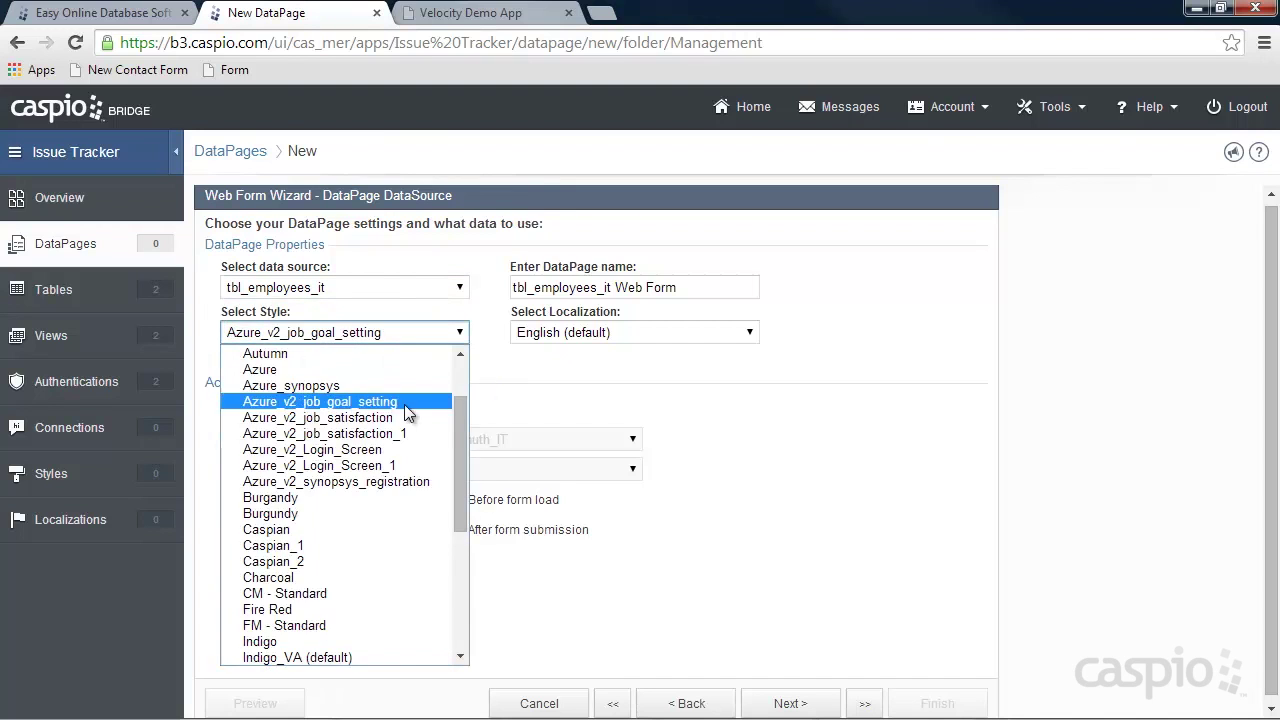
pyautogui.scroll(2, 404, 404)
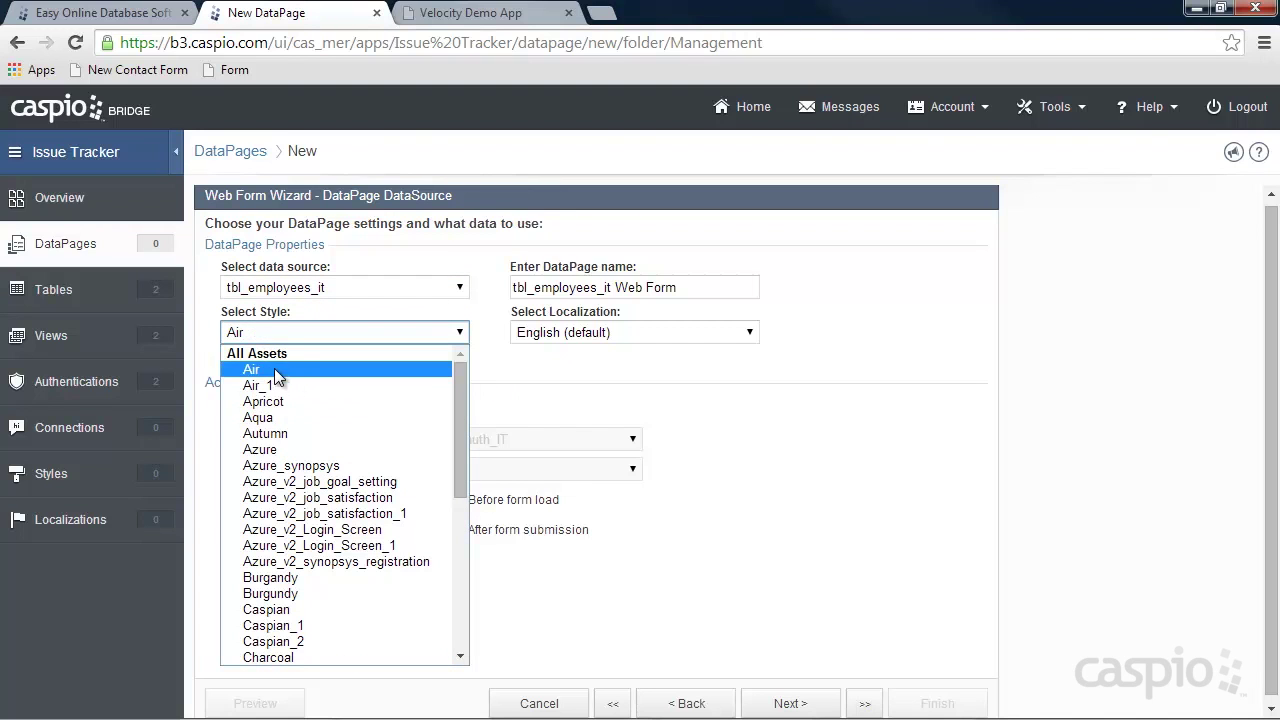
pyautogui.scroll(-4, 358, 432)
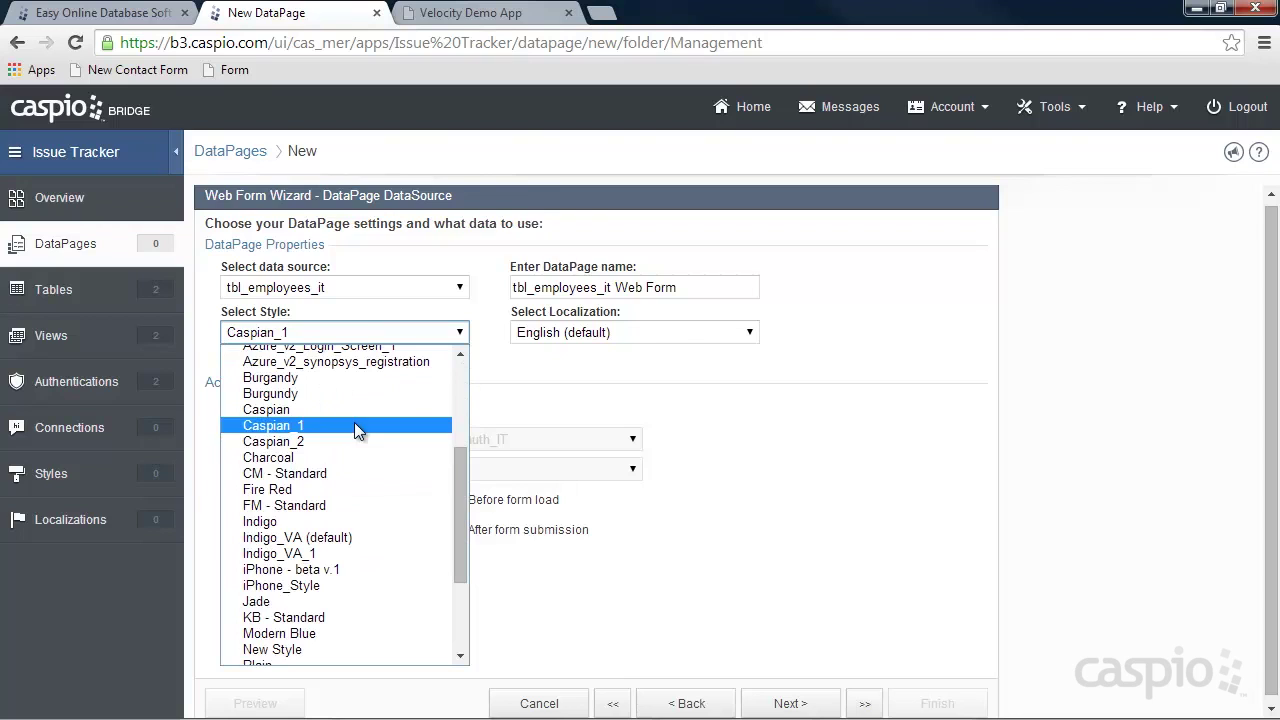
pyautogui.click(313, 588)
pyautogui.moveTo(700, 288); pyautogui.dragTo(449, 289)
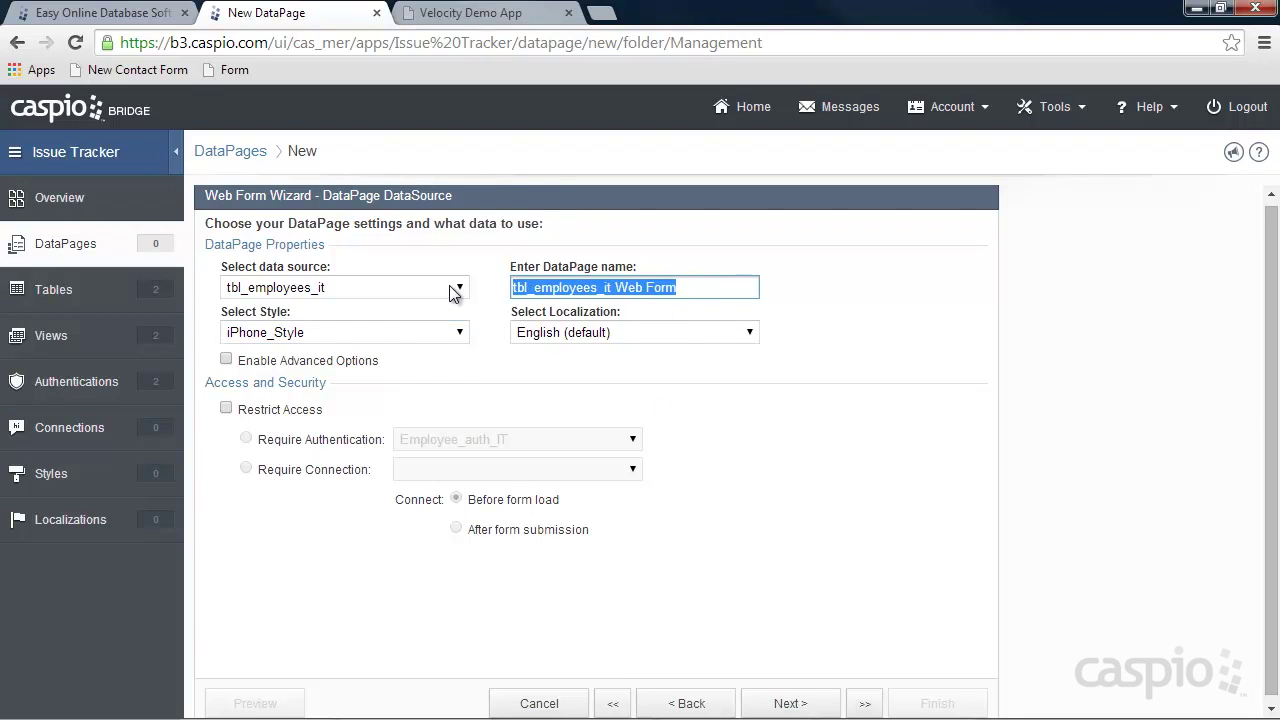
pyautogui.write('Add New Employee')
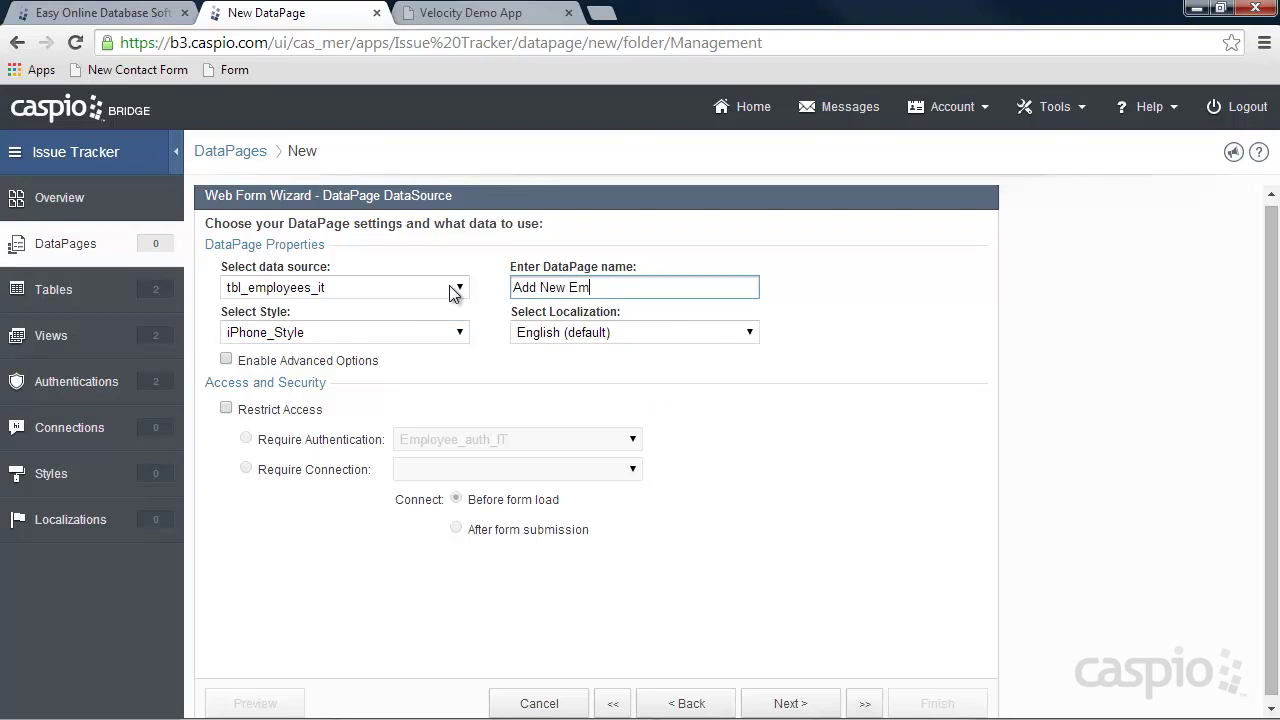
pyautogui.click(258, 411)
pyautogui.click(465, 442)
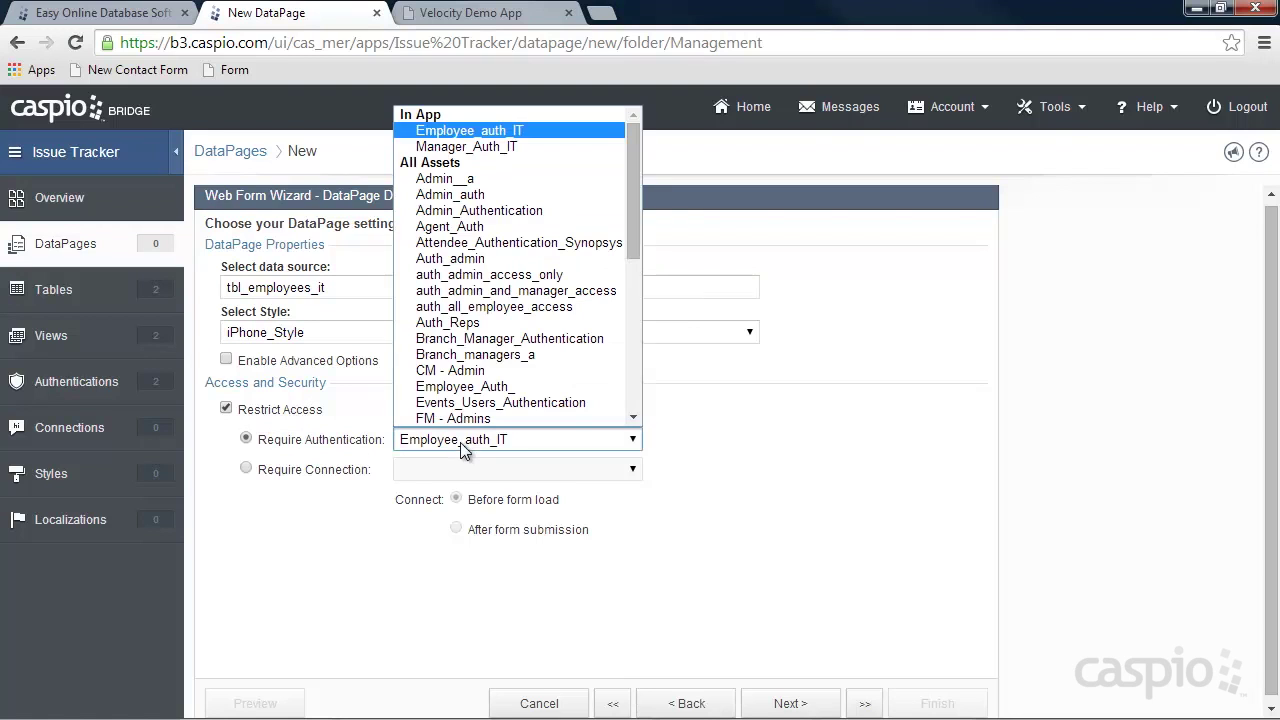
pyautogui.click(459, 148)
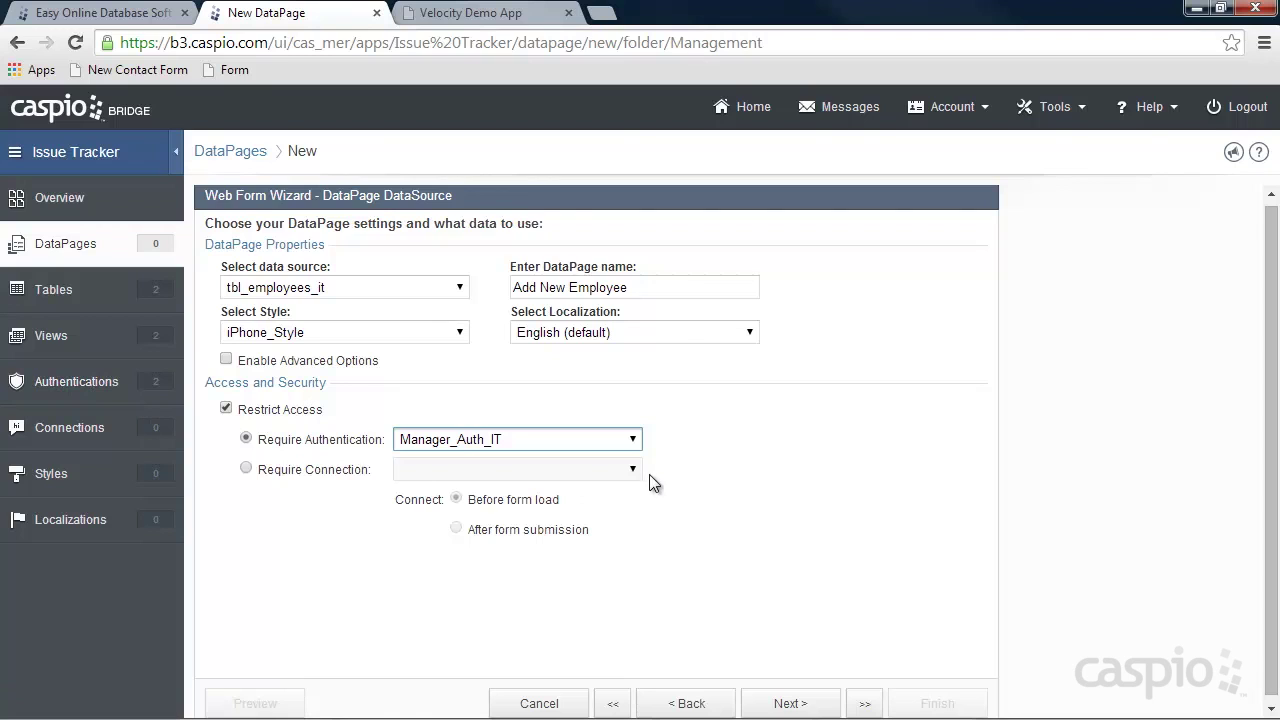
# Add all table fields to the form and make Email an email-type input.
pyautogui.click(799, 703)
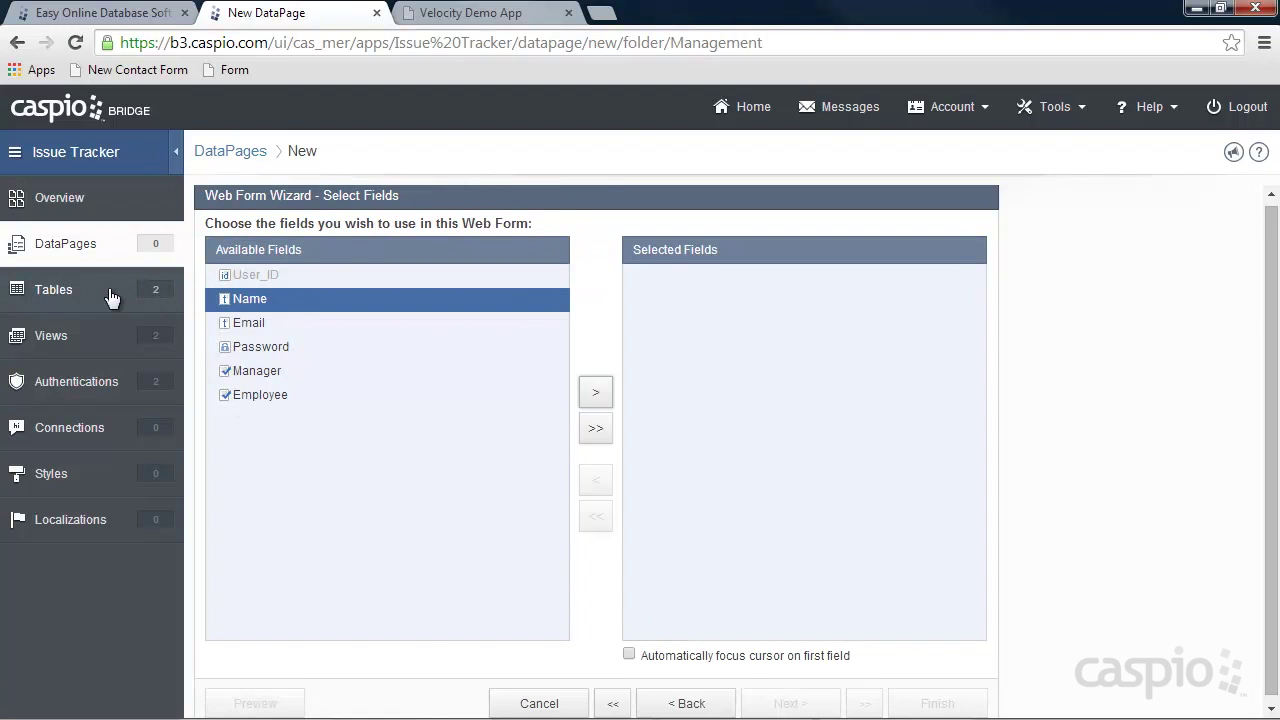
pyautogui.click(588, 432)
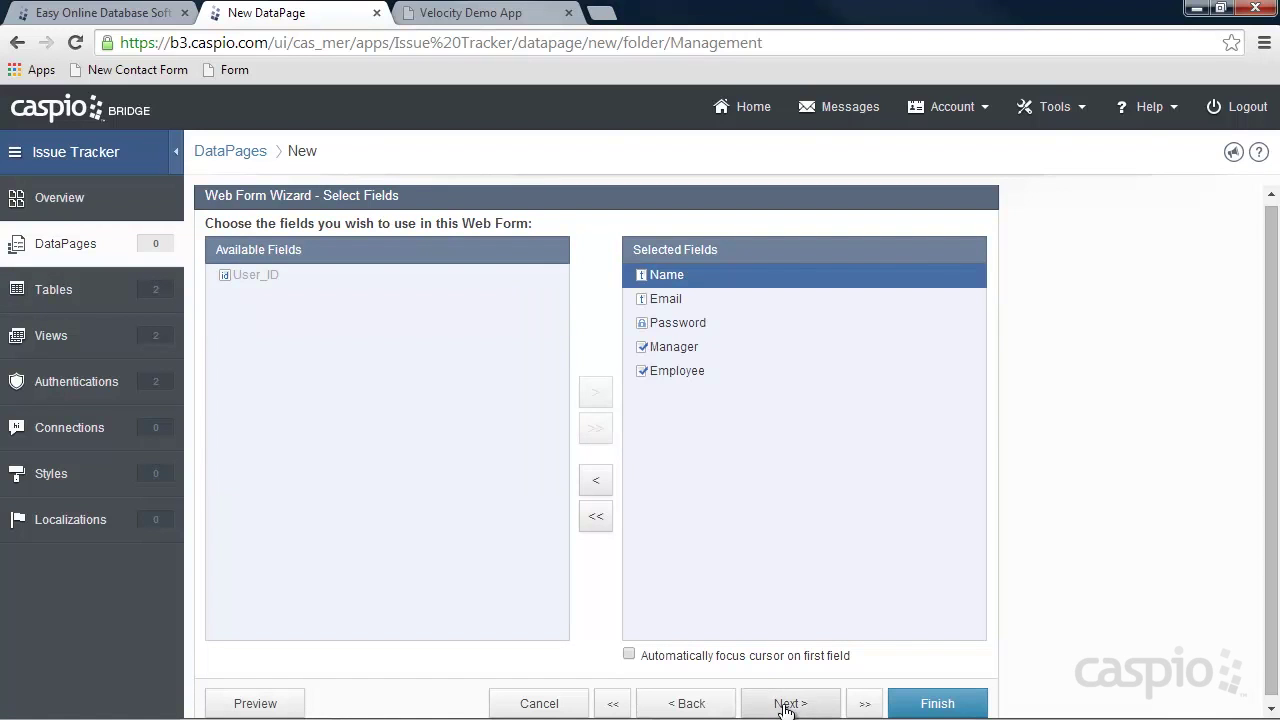
pyautogui.click(788, 703)
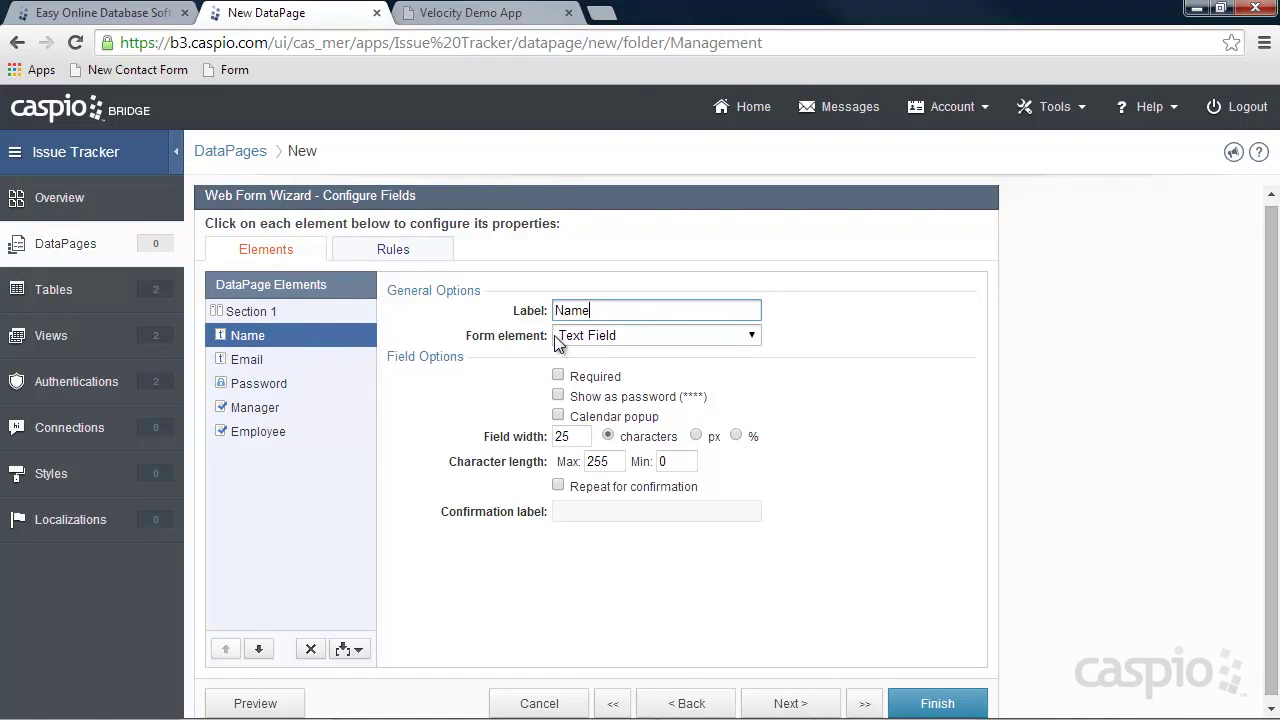
pyautogui.click(262, 360)
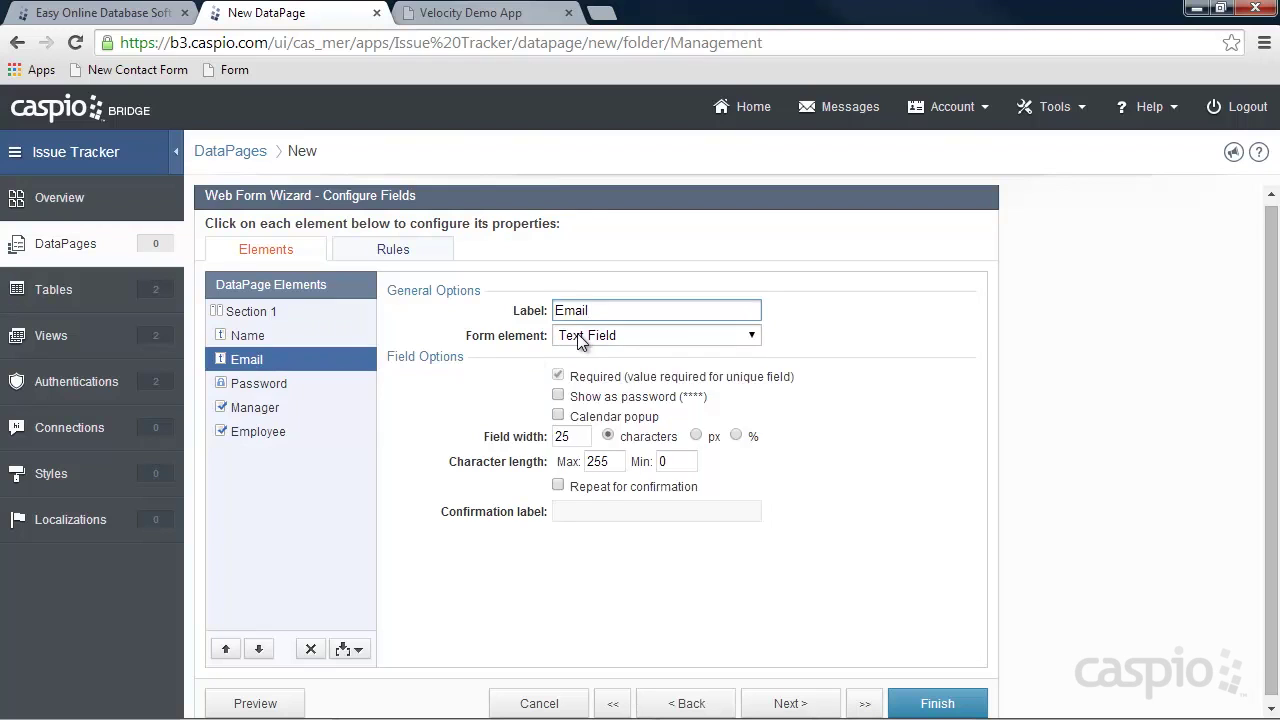
pyautogui.click(583, 337)
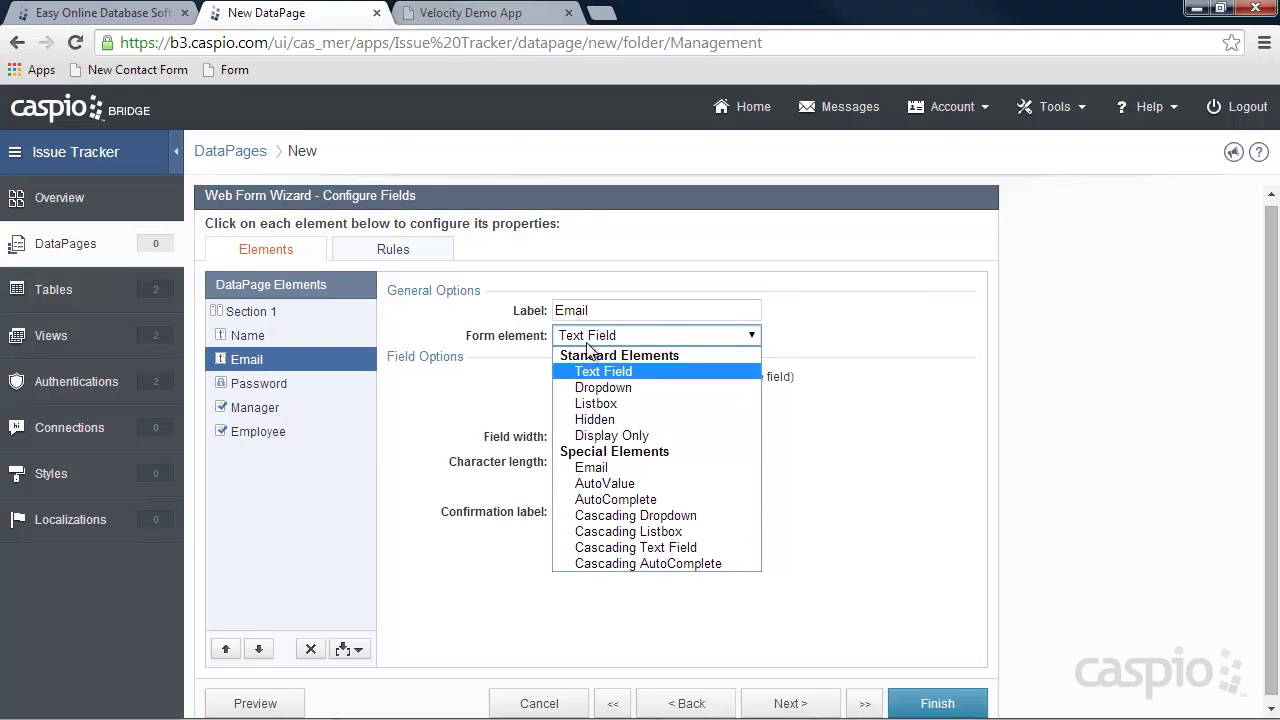
pyautogui.click(604, 468)
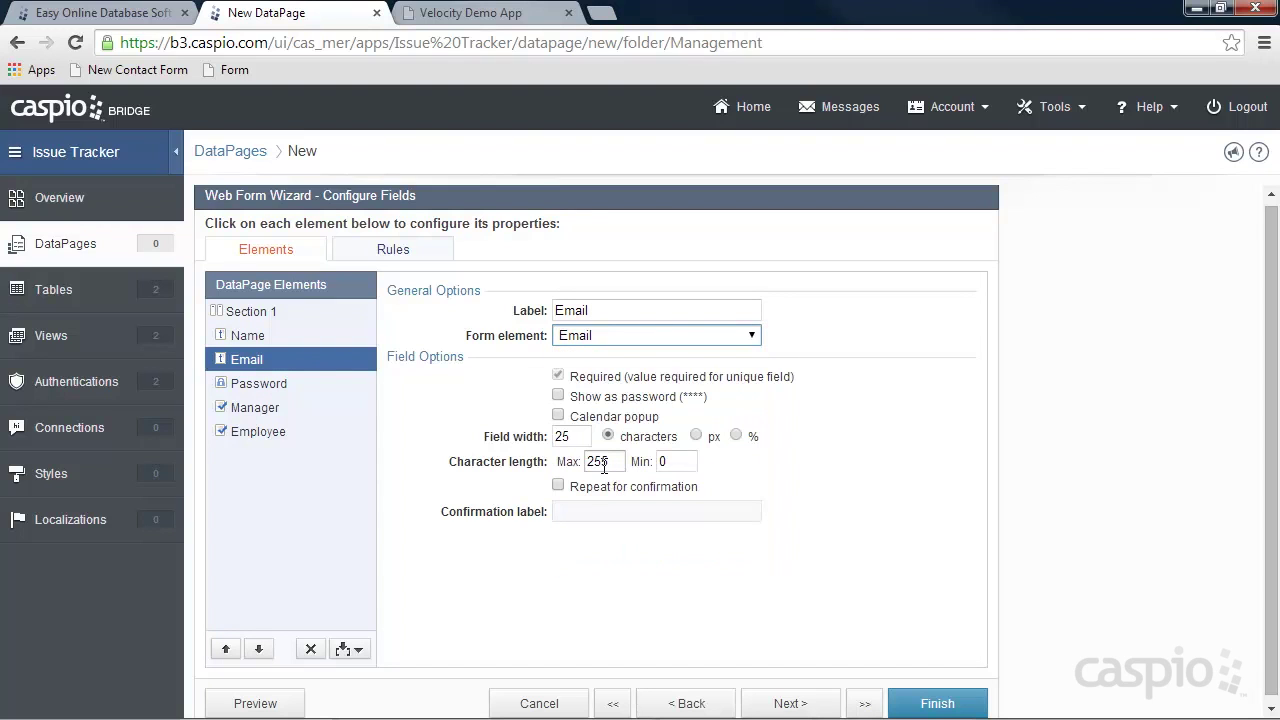
# Make Password required, review the Manager and Employee fields, and finish the DataPage.
pyautogui.click(276, 390)
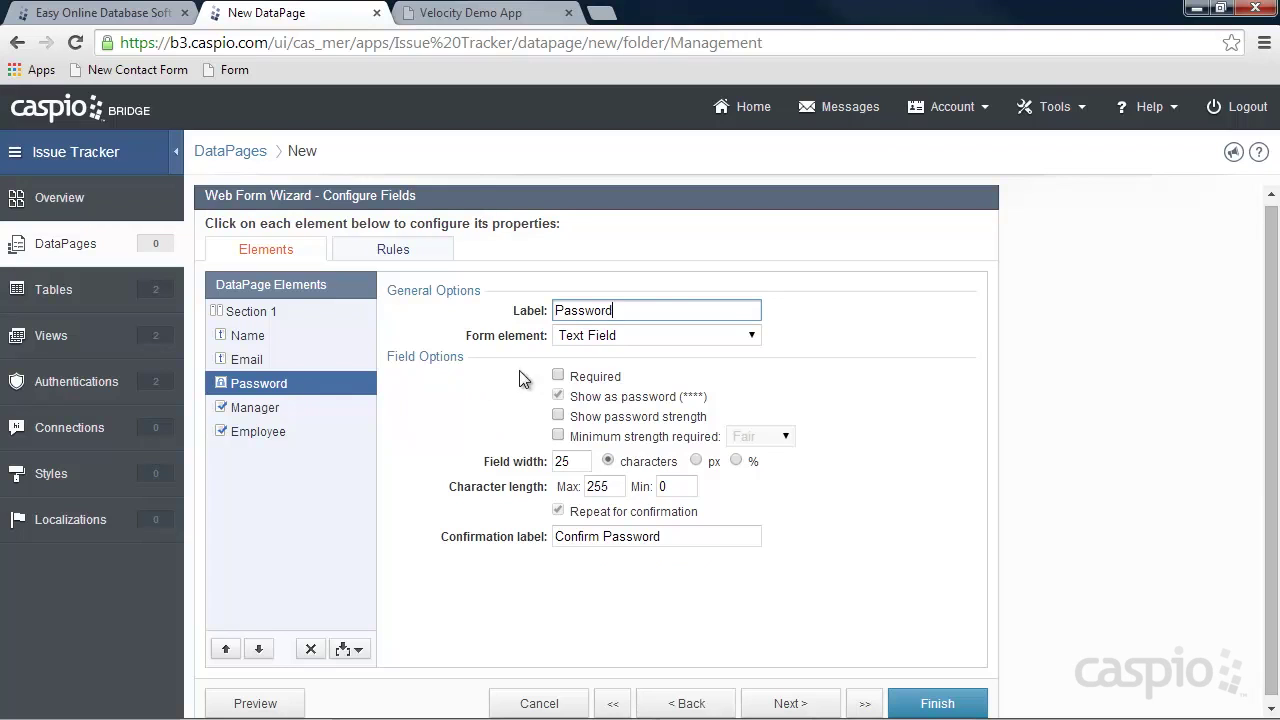
pyautogui.click(558, 376)
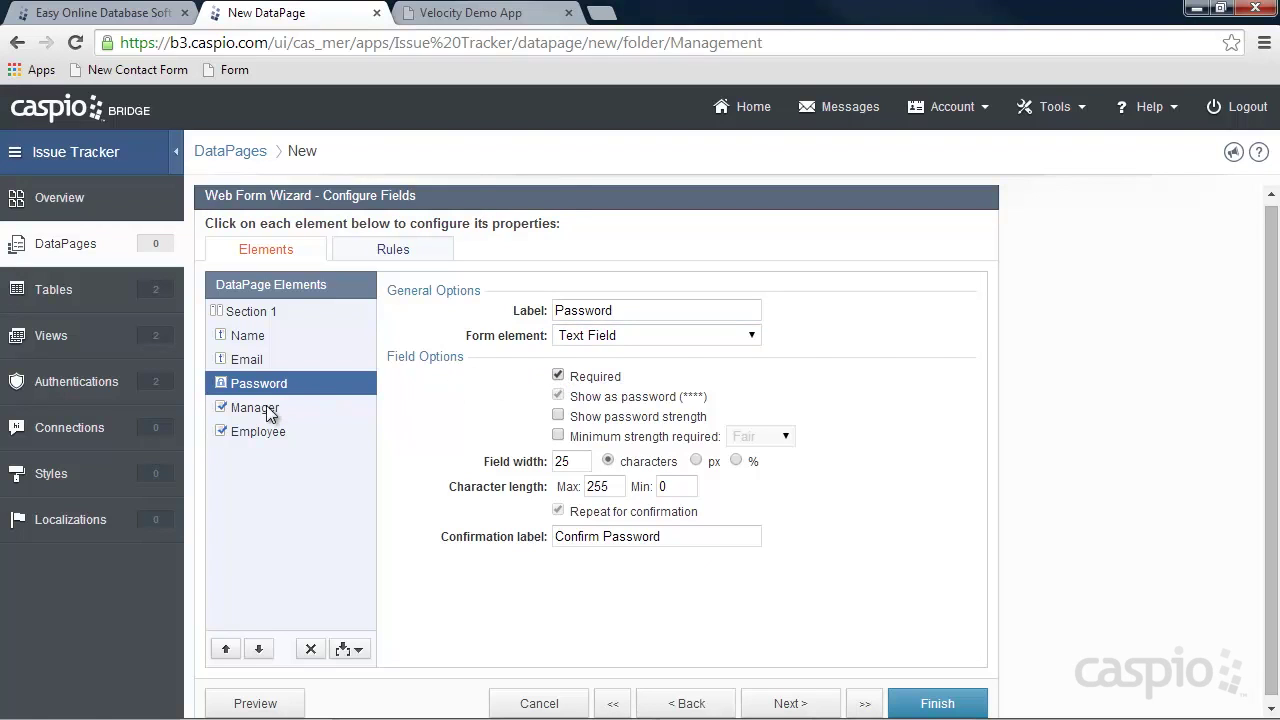
pyautogui.click(270, 412)
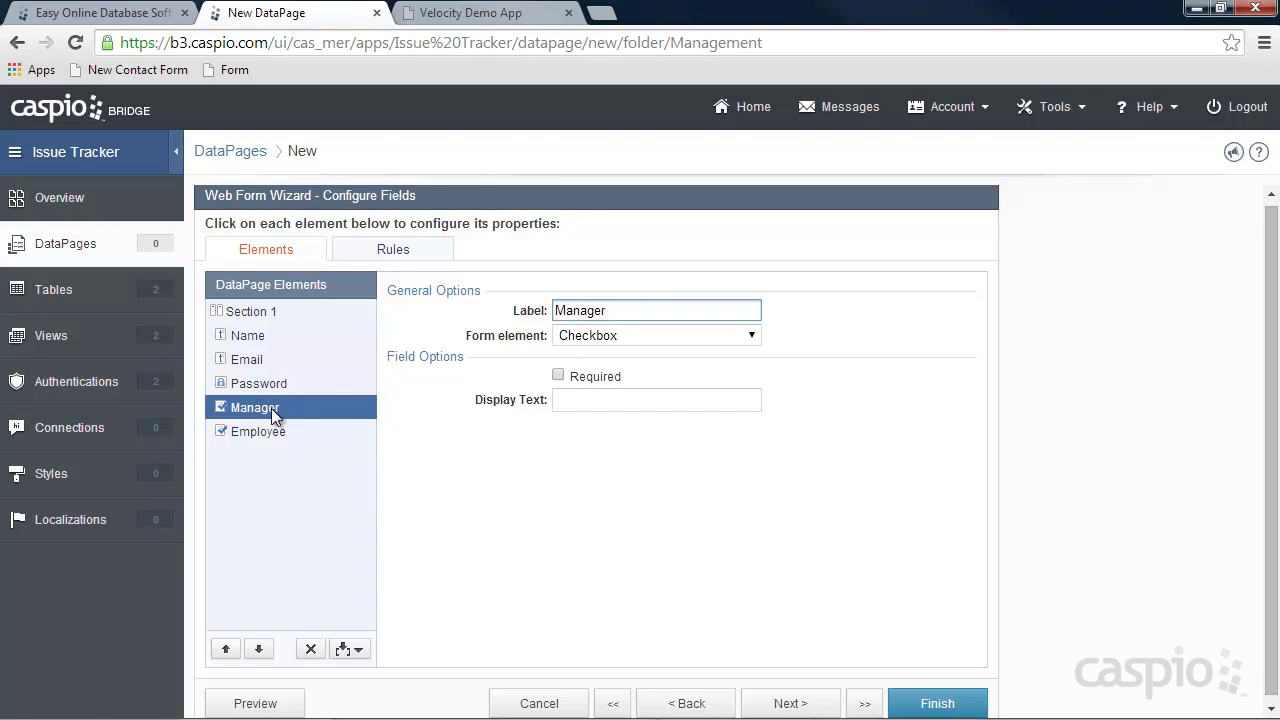
pyautogui.click(283, 433)
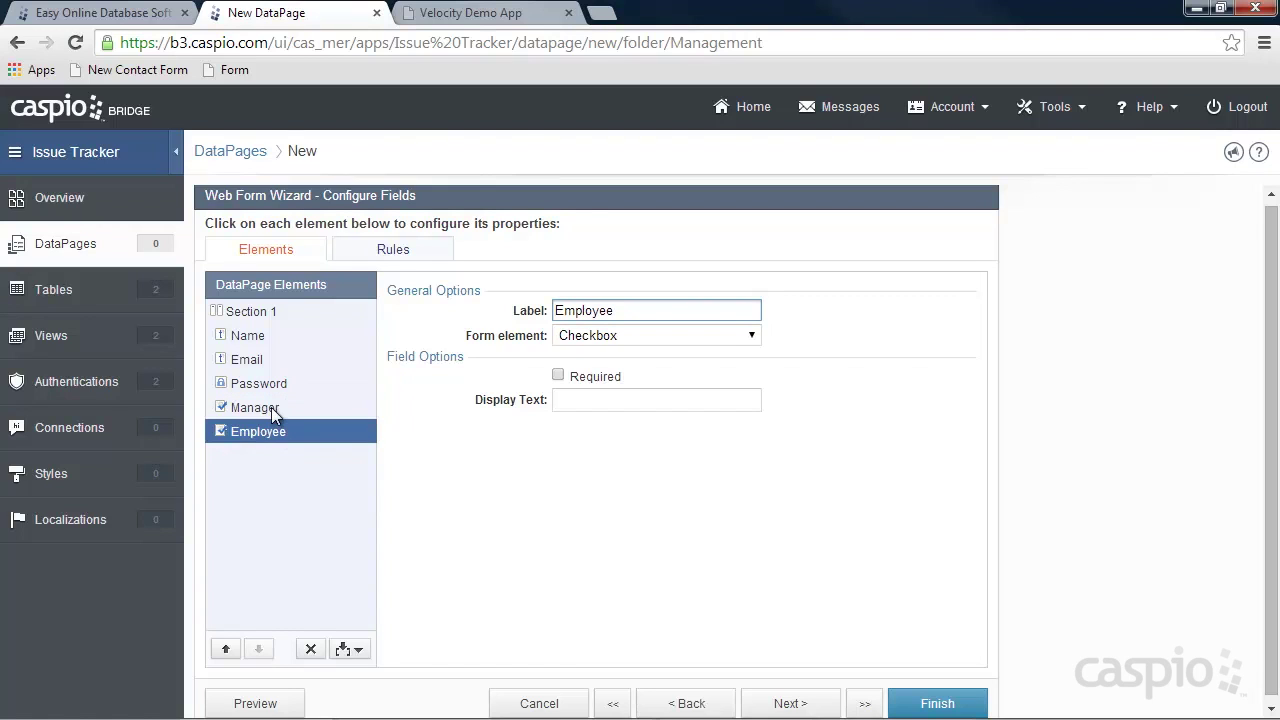
pyautogui.click(930, 704)
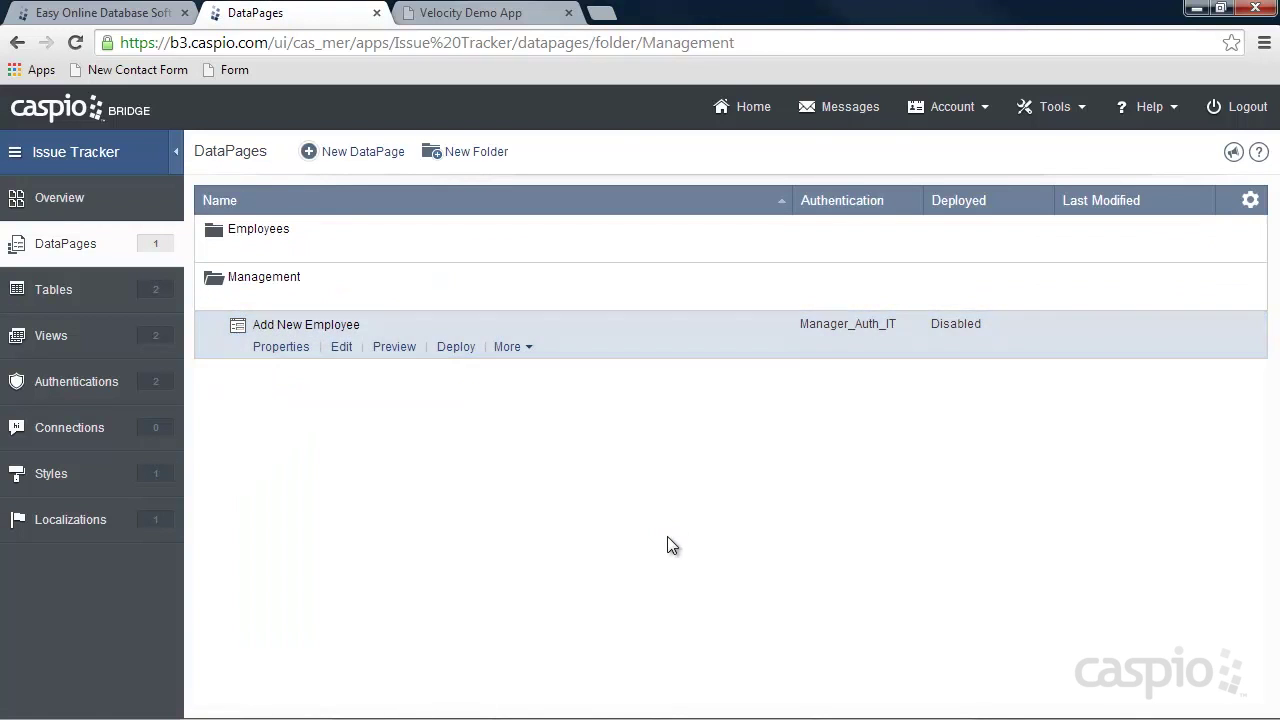
# Set Add New Employee's deployment to Enabled and copy its embed code.
pyautogui.click(455, 348)
pyautogui.click(557, 199)
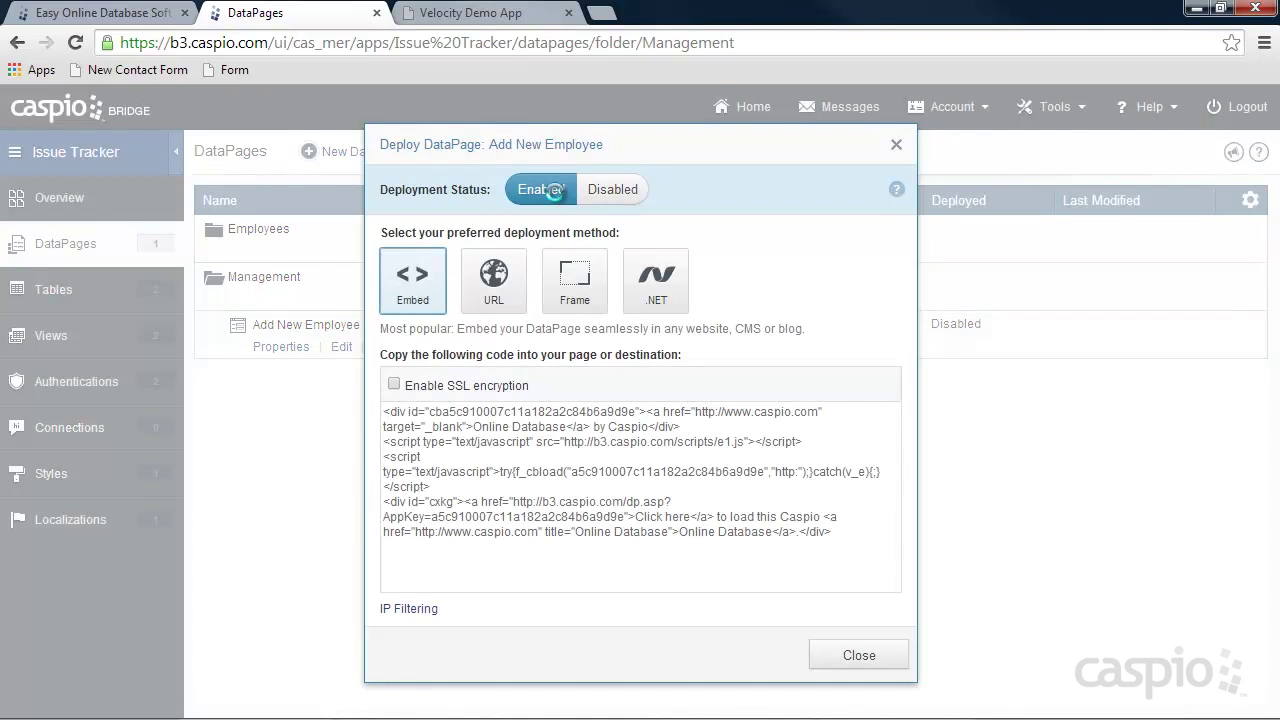
pyautogui.click(506, 432)
pyautogui.rightClick(506, 432)
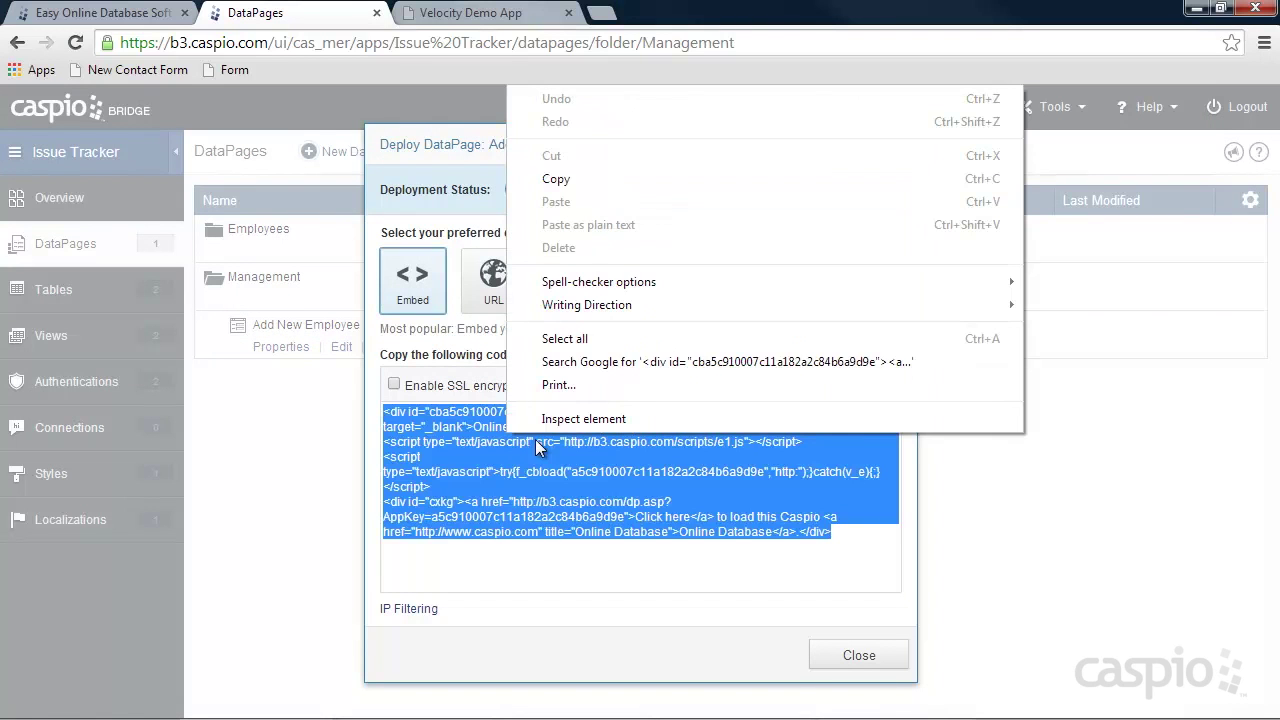
pyautogui.click(570, 179)
pyautogui.click(859, 655)
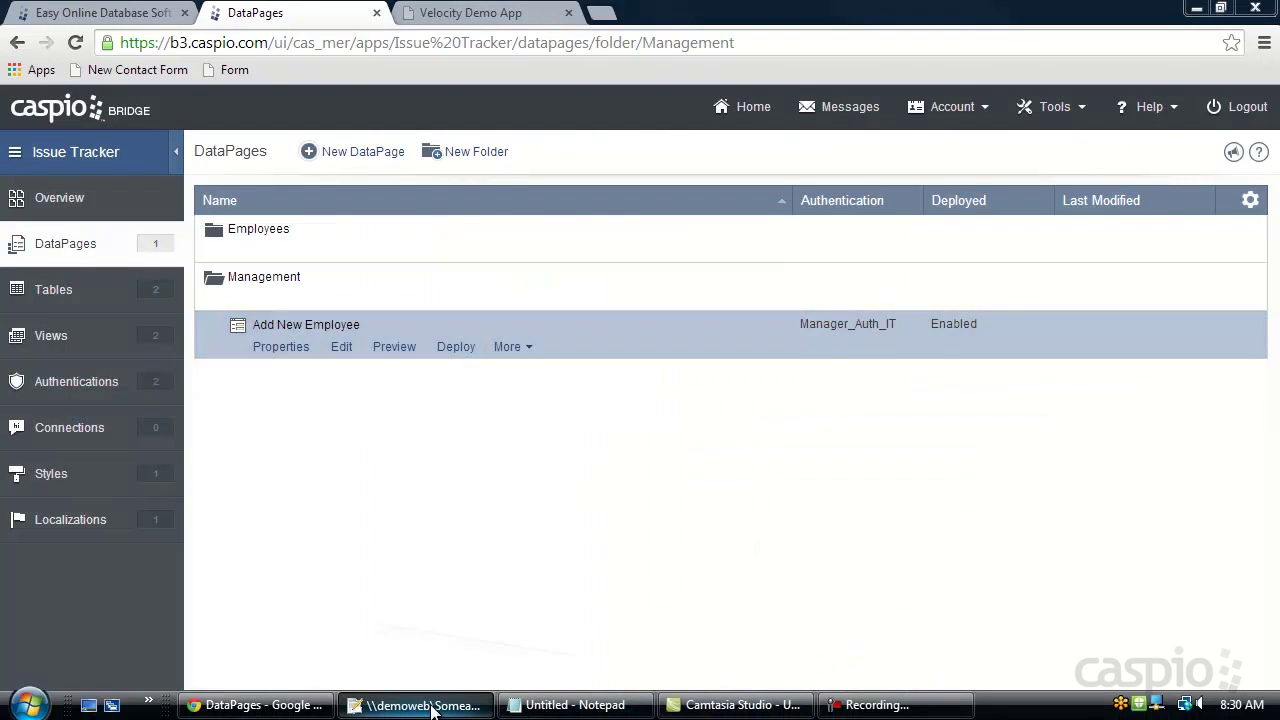
pyautogui.click(438, 706)
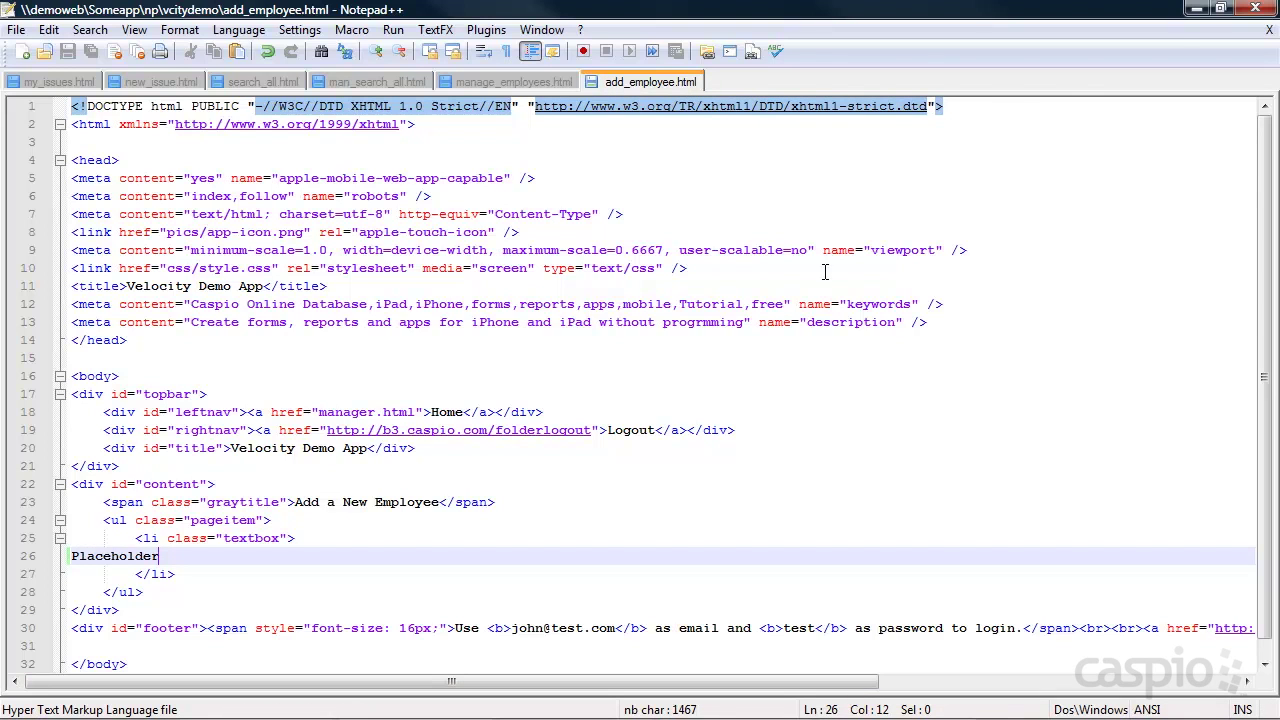
# Check the demo app's Manager > Add a New Employee page.
pyautogui.click(1196, 8)
pyautogui.click(462, 13)
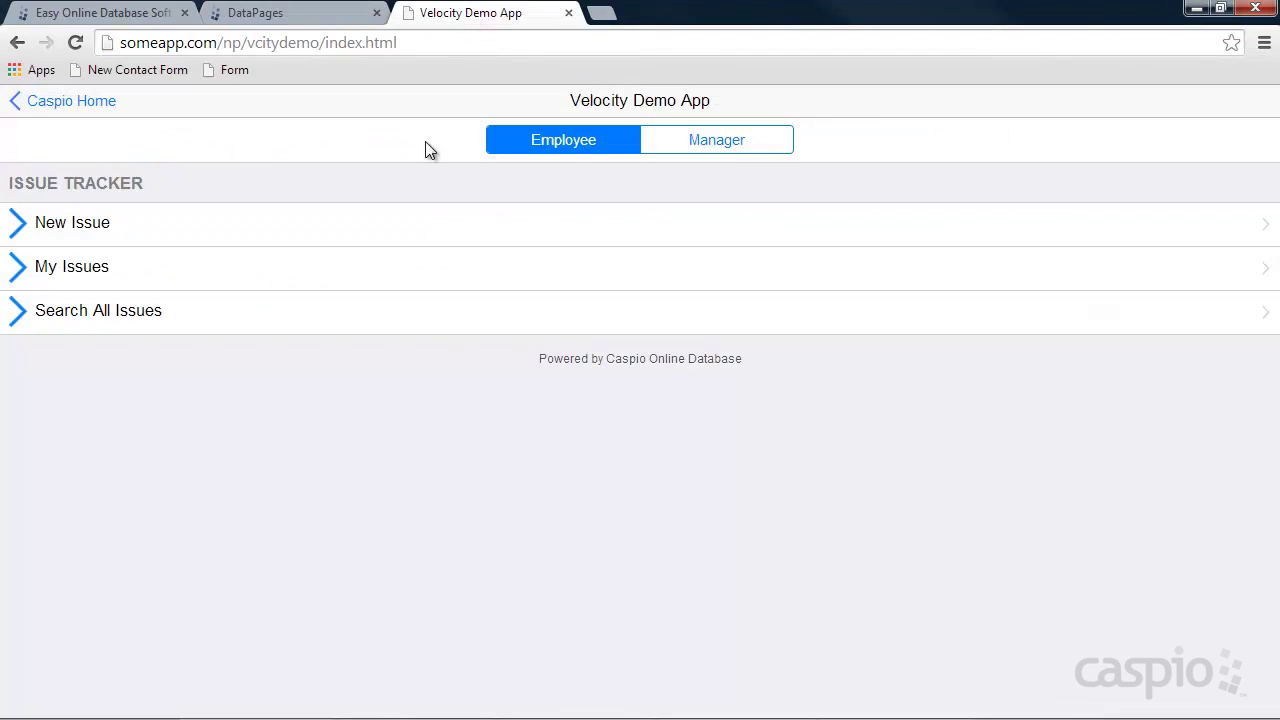
pyautogui.click(697, 143)
pyautogui.click(194, 240)
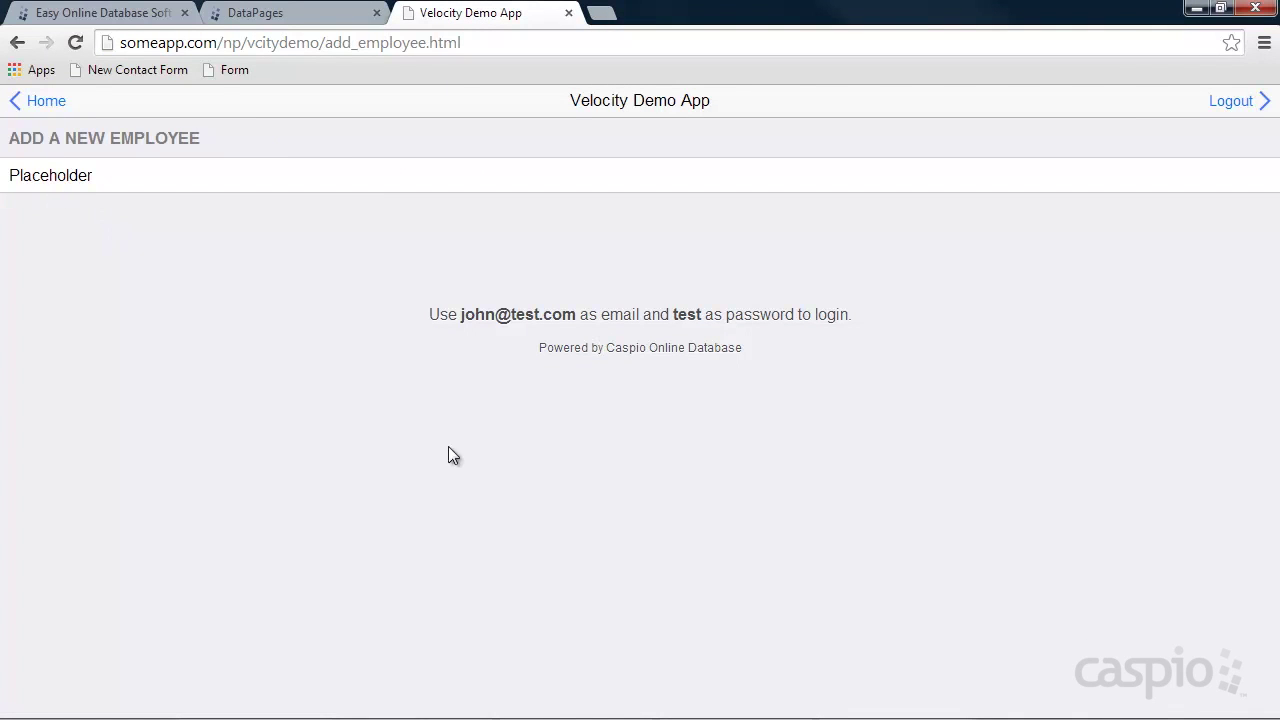
pyautogui.click(586, 706)
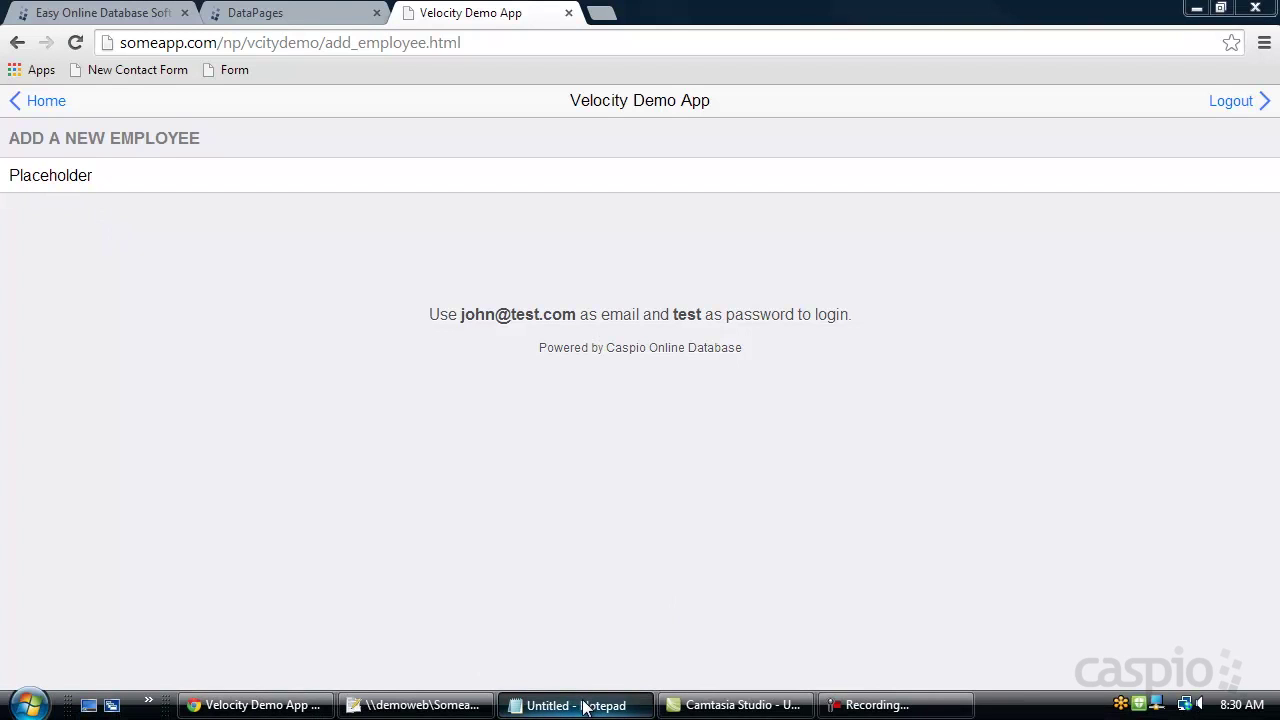
# Replace Placeholder in add_employee.html with the copied embed code and save the file.
pyautogui.click(440, 705)
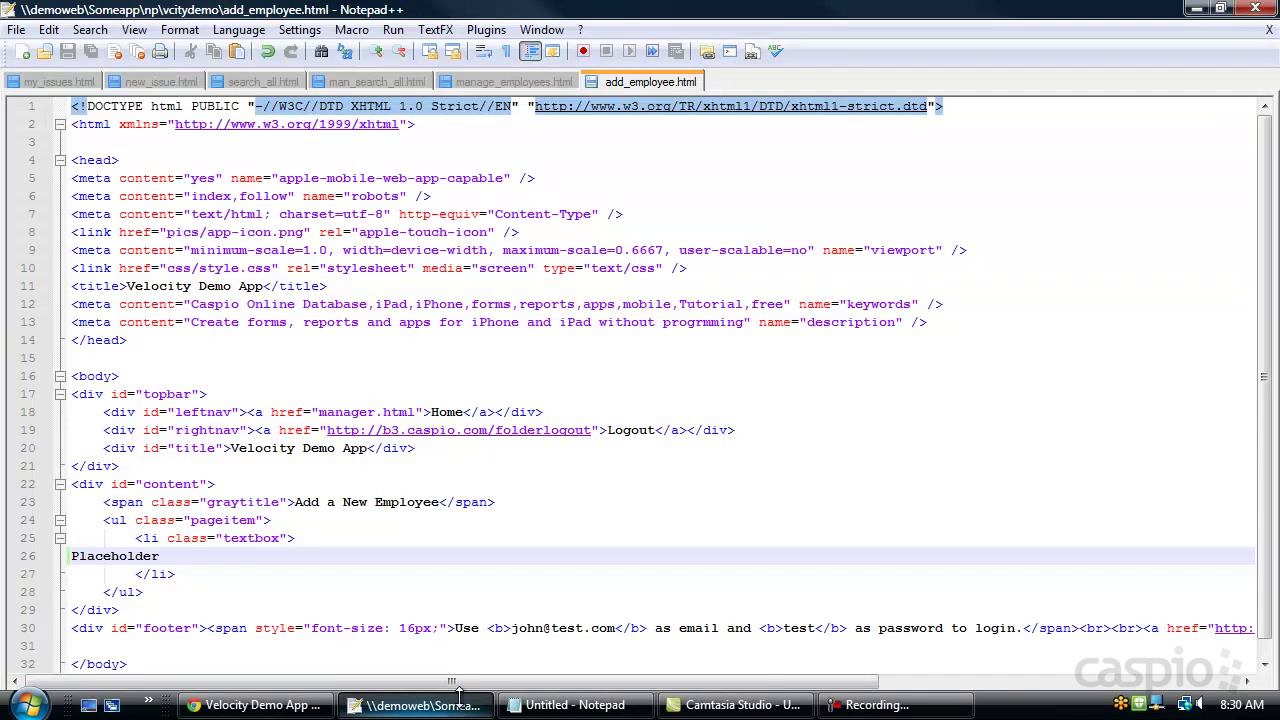
pyautogui.moveTo(176, 556); pyautogui.dragTo(72, 556)
pyautogui.hotkey('ctrl', 'v')
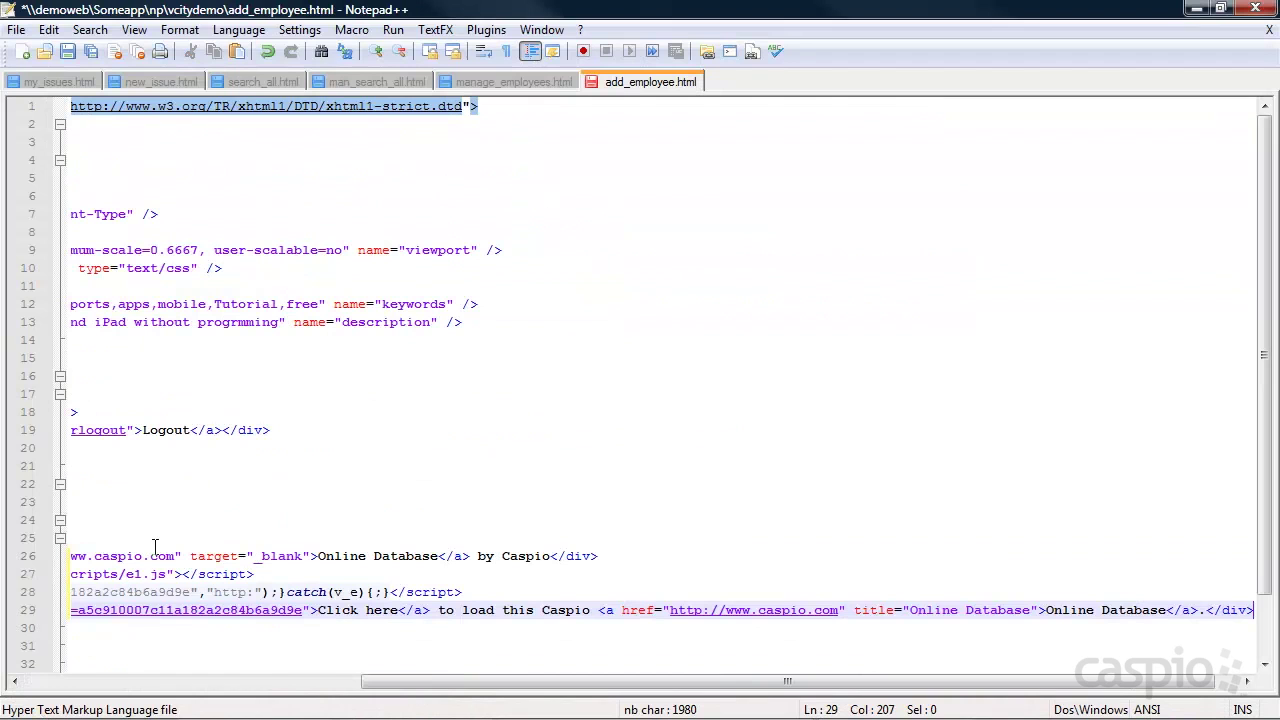
pyautogui.hotkey('ctrl', 's')
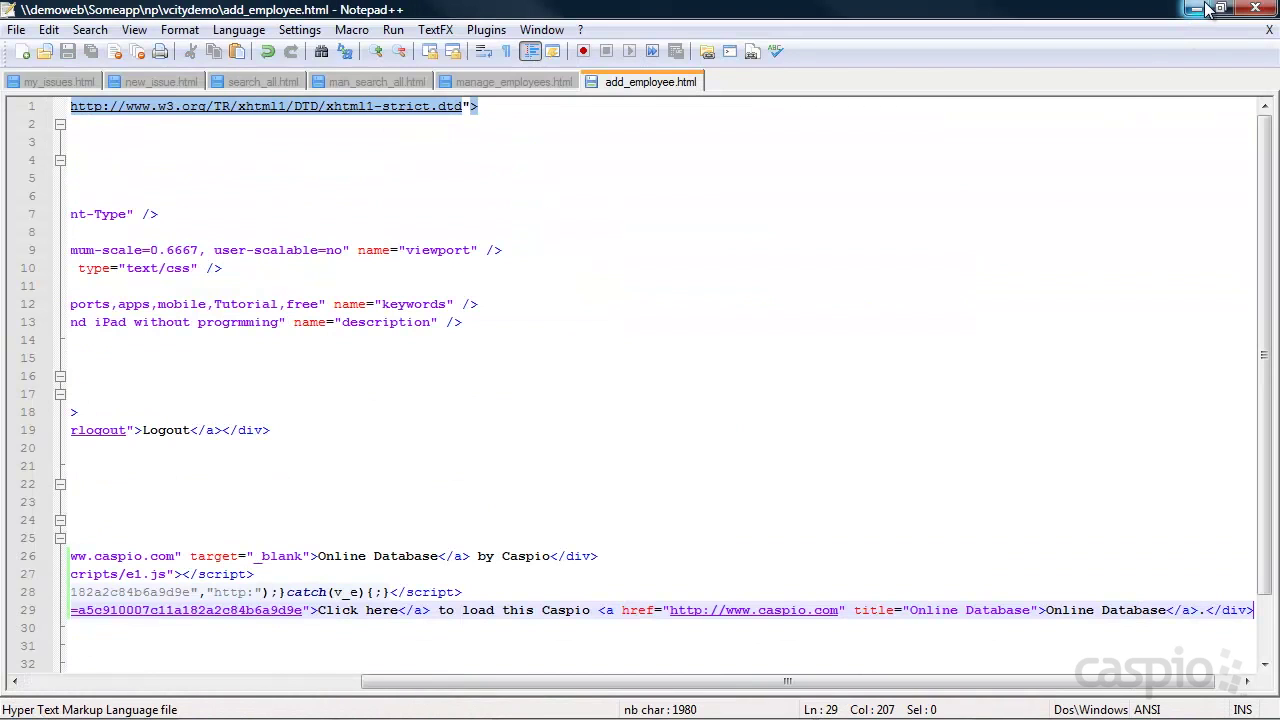
pyautogui.click(1196, 8)
# Reload Add a New Employee, log in with the user's email and password, then focus Name.
pyautogui.click(75, 42)
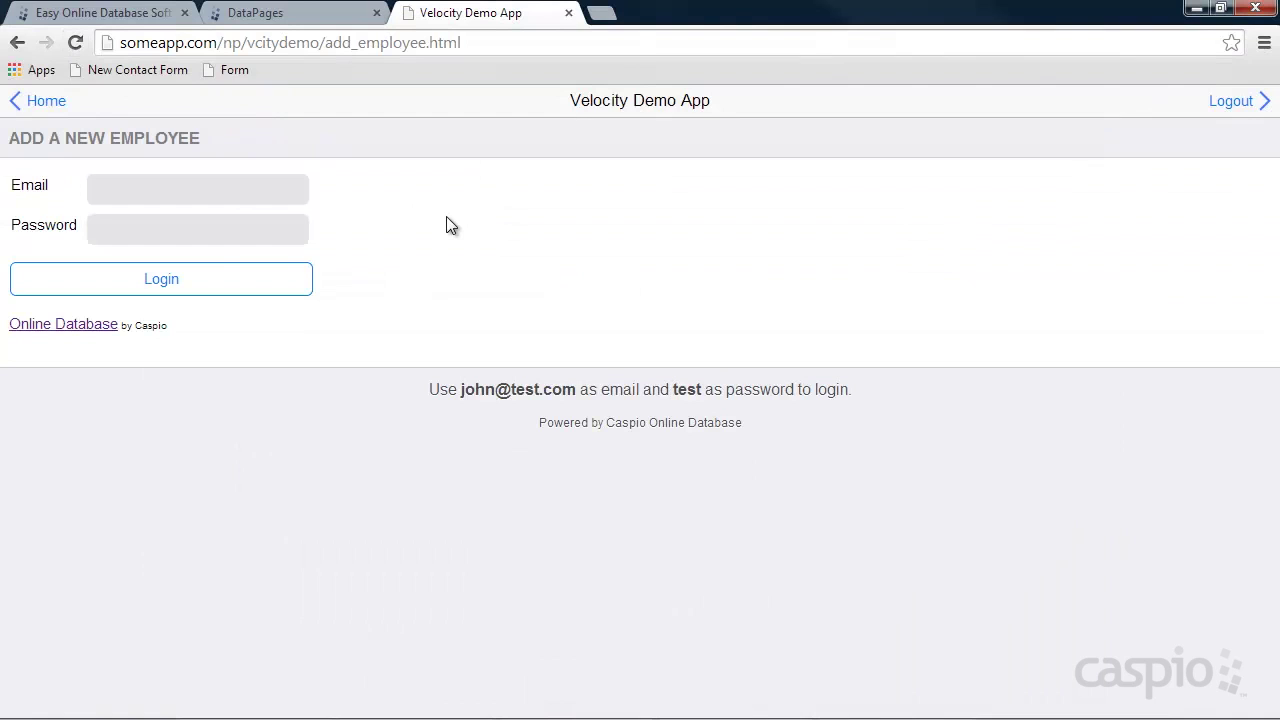
pyautogui.click(175, 195)
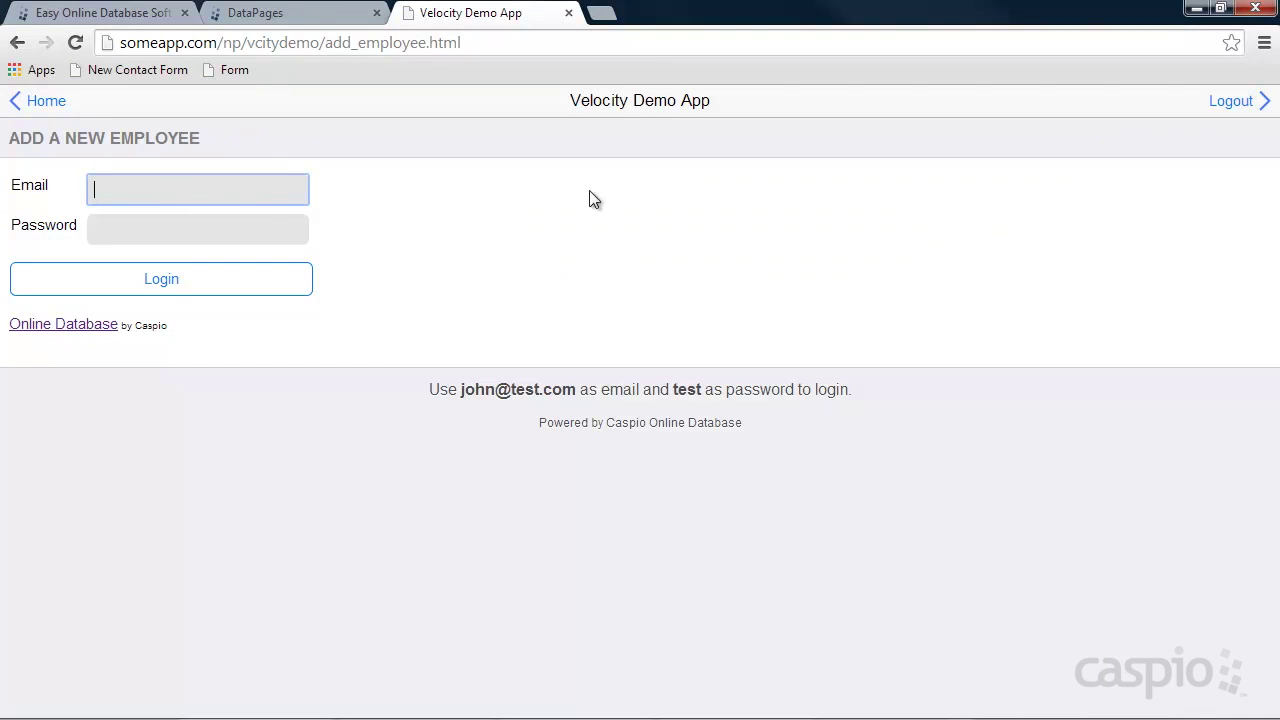
pyautogui.write('jessi@test.com')
pyautogui.press('Tab')
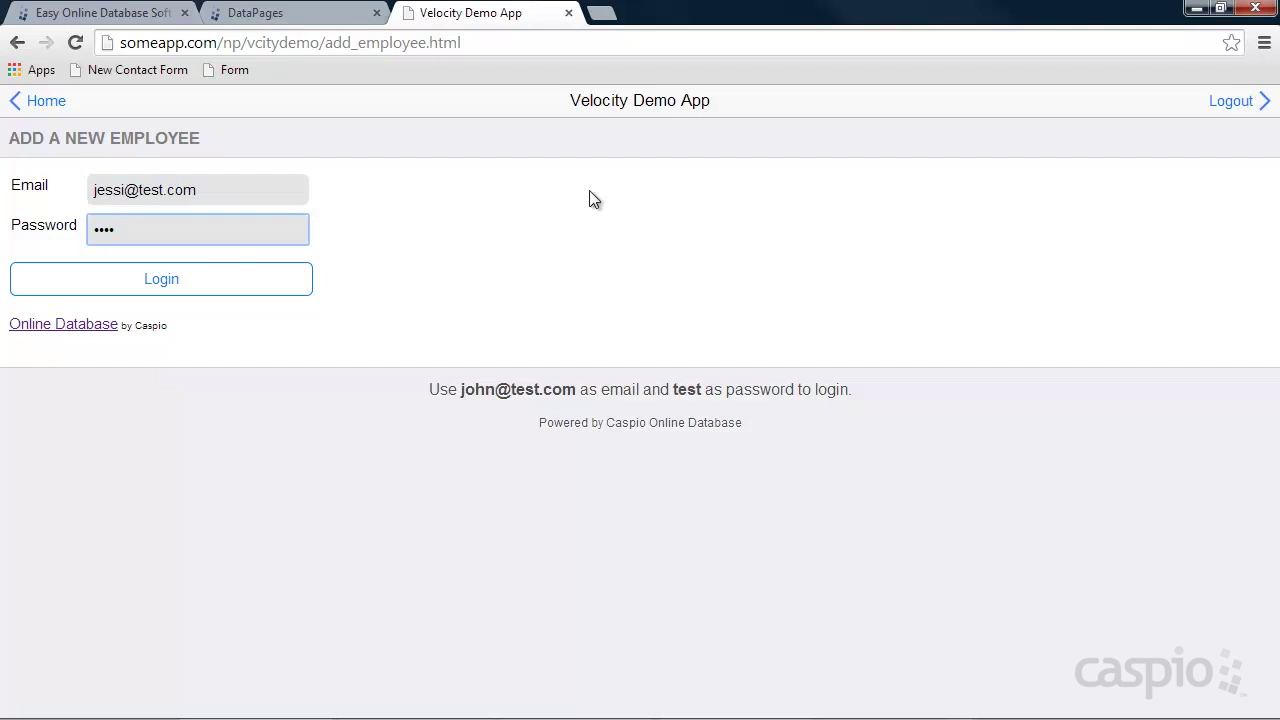
pyautogui.click(161, 282)
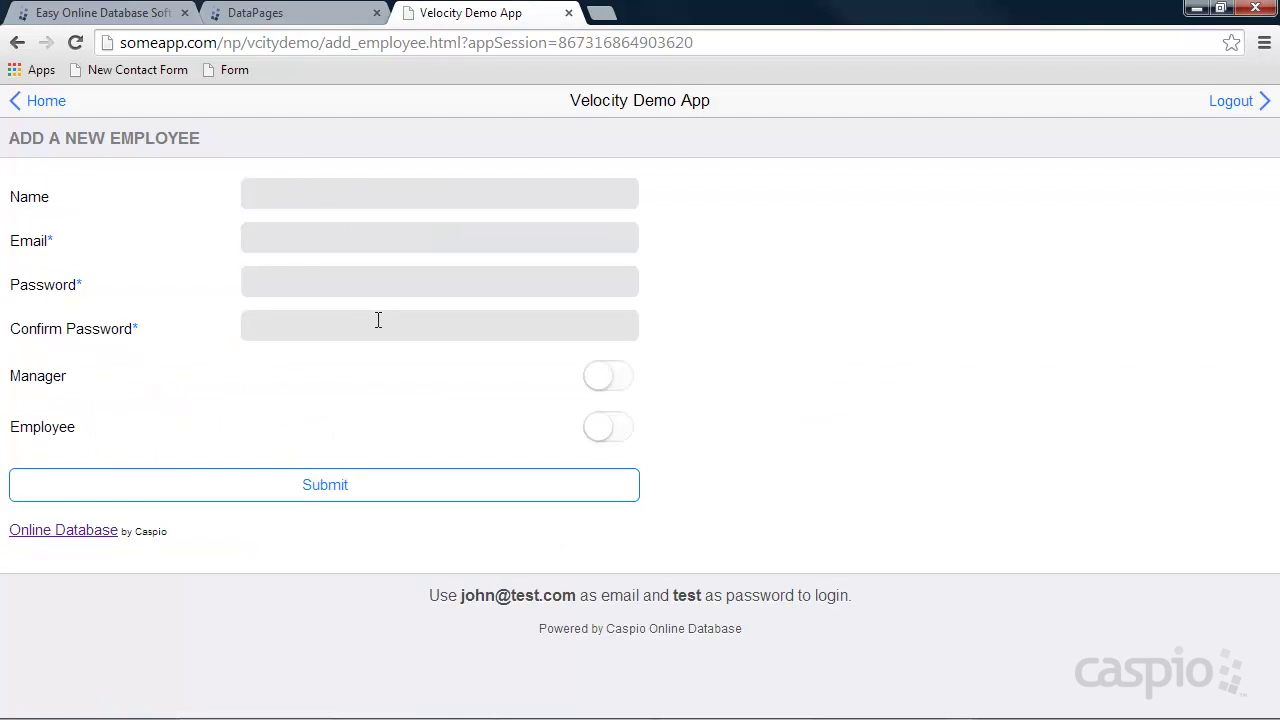
pyautogui.click(435, 192)
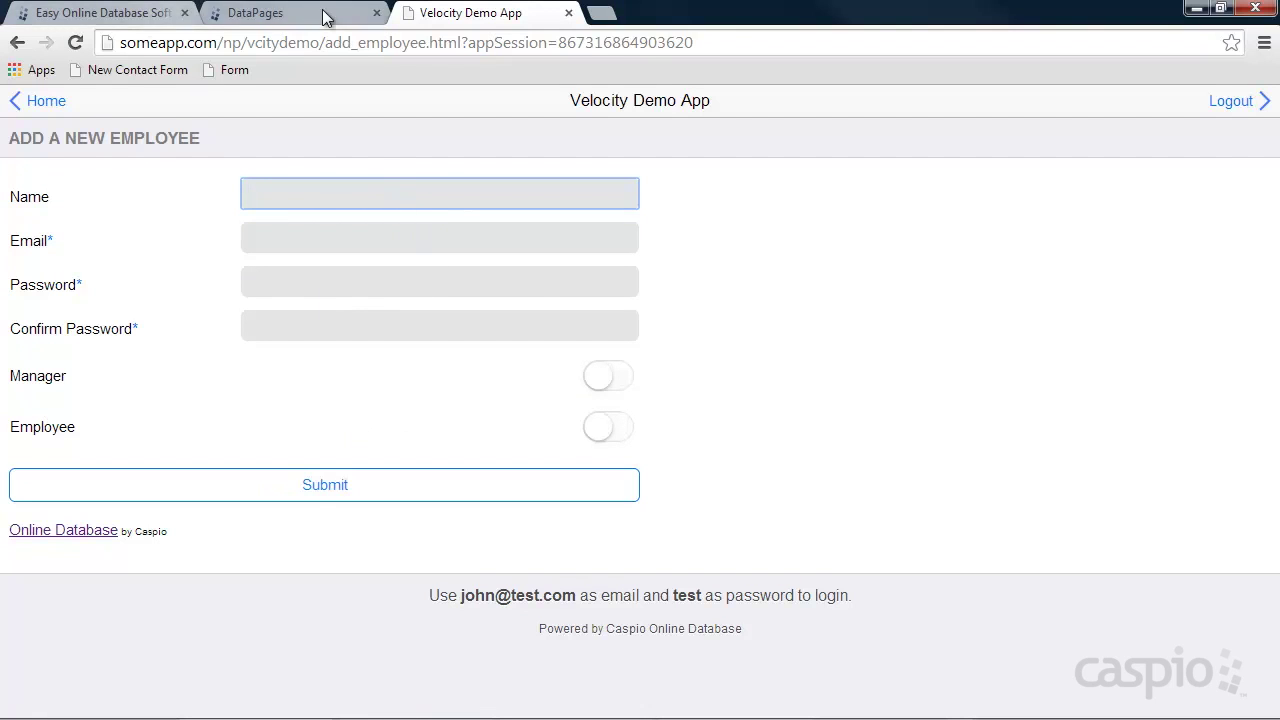
# Check the tbl_employees_it records, then return to DataPages and open the Management folder.
pyautogui.click(250, 13)
pyautogui.click(94, 287)
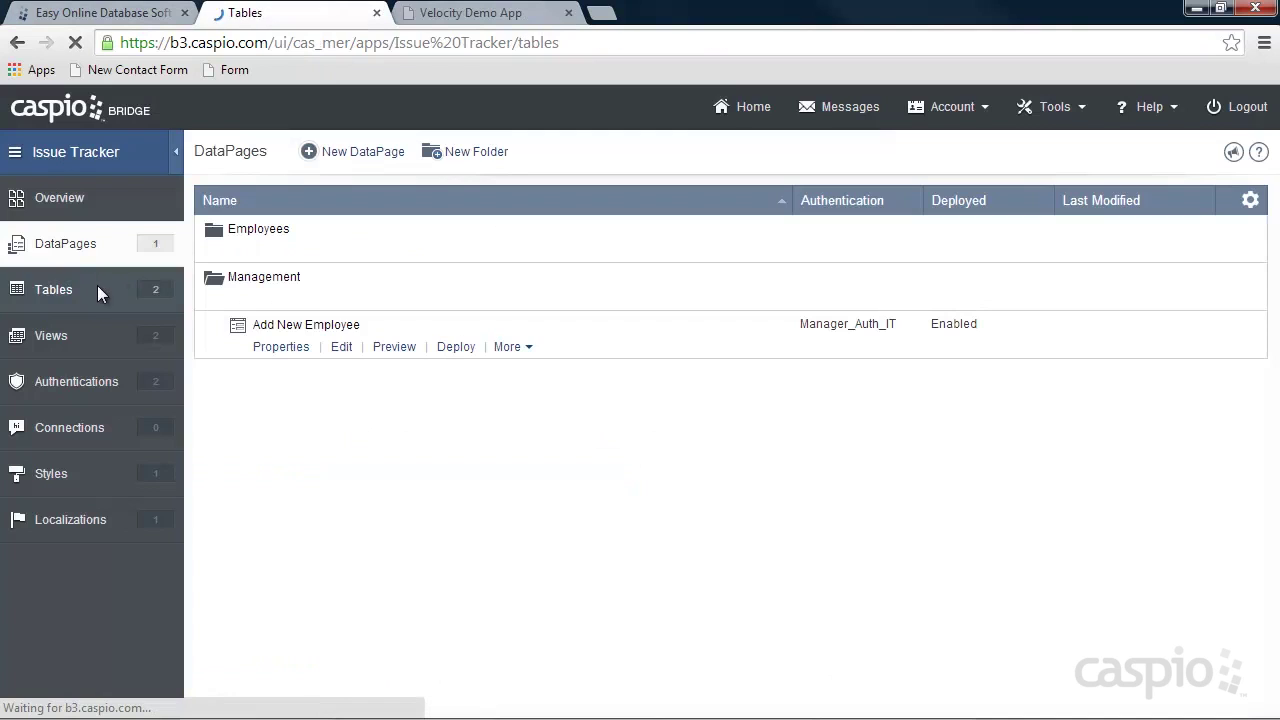
pyautogui.click(321, 252)
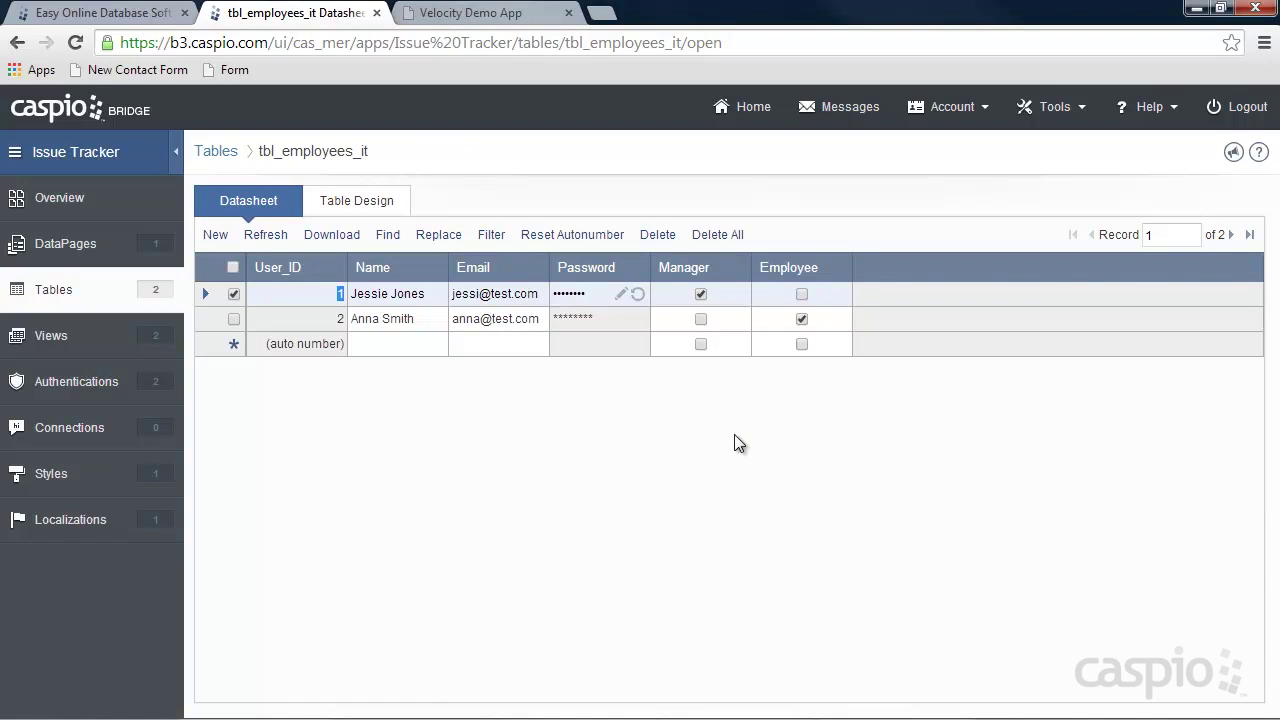
pyautogui.click(42, 258)
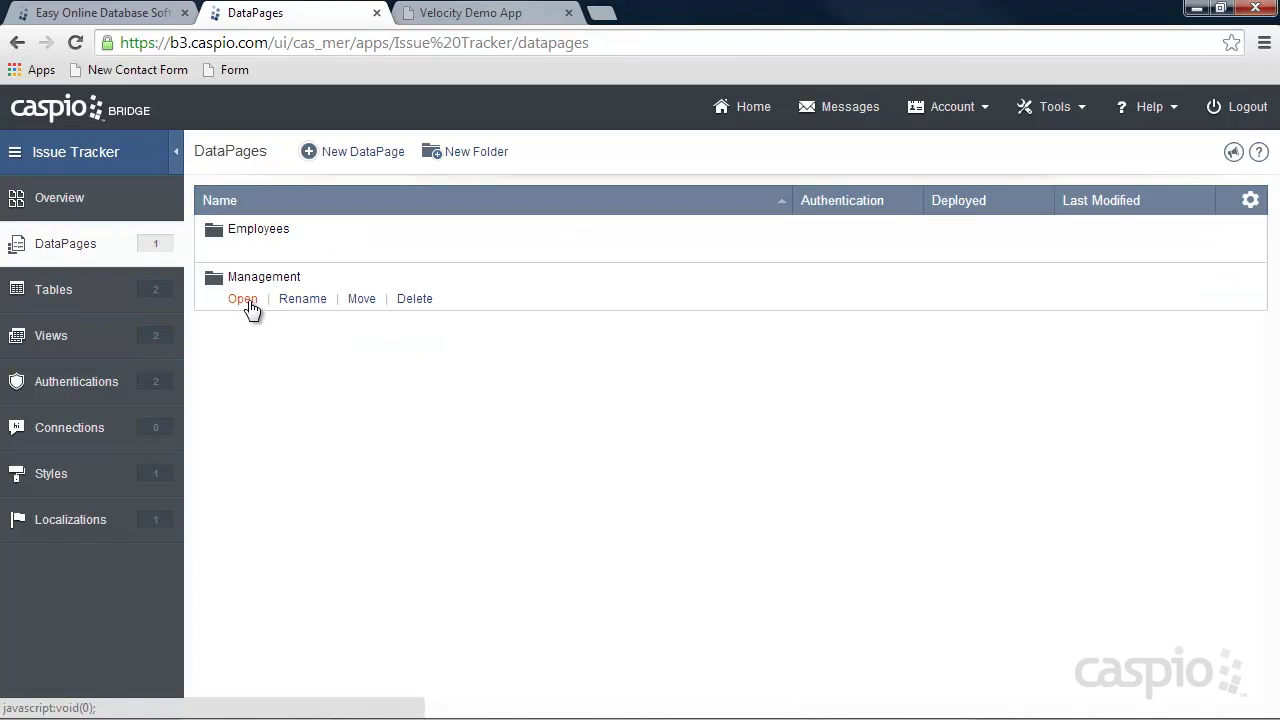
pyautogui.click(243, 299)
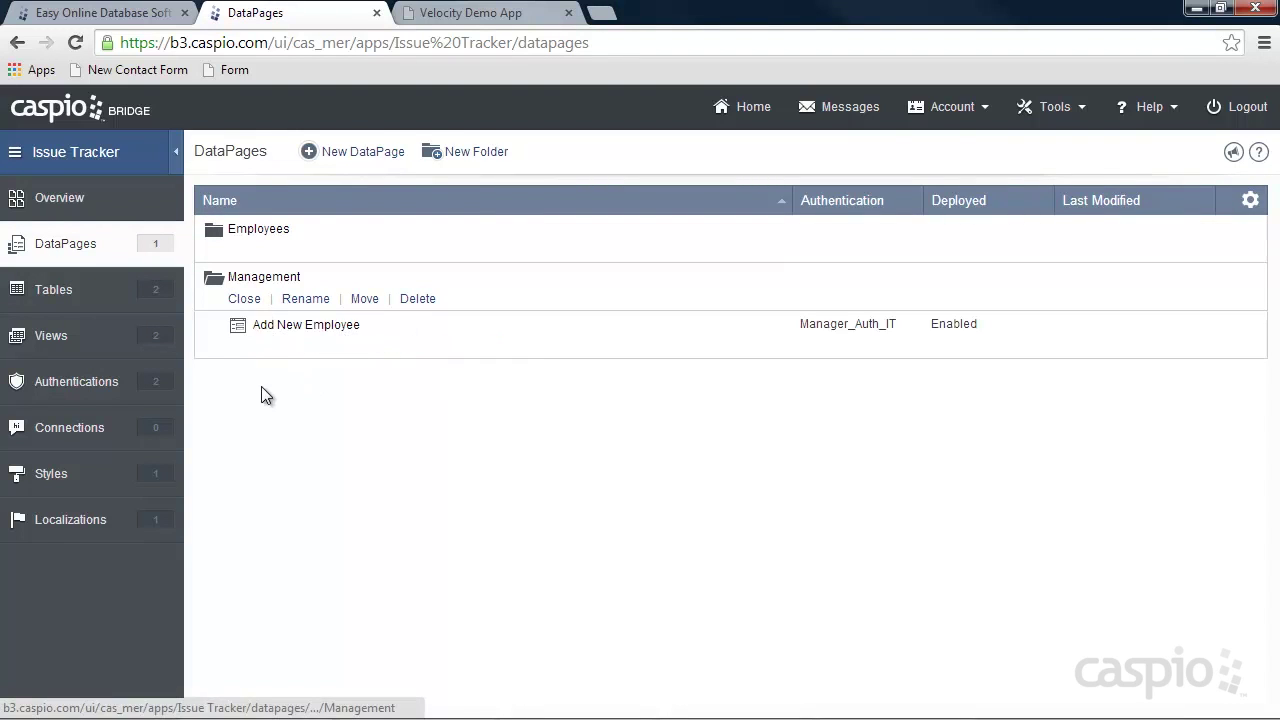
# Start a new Tabular report DataPage in Management using iPhone_Style.
pyautogui.click(348, 158)
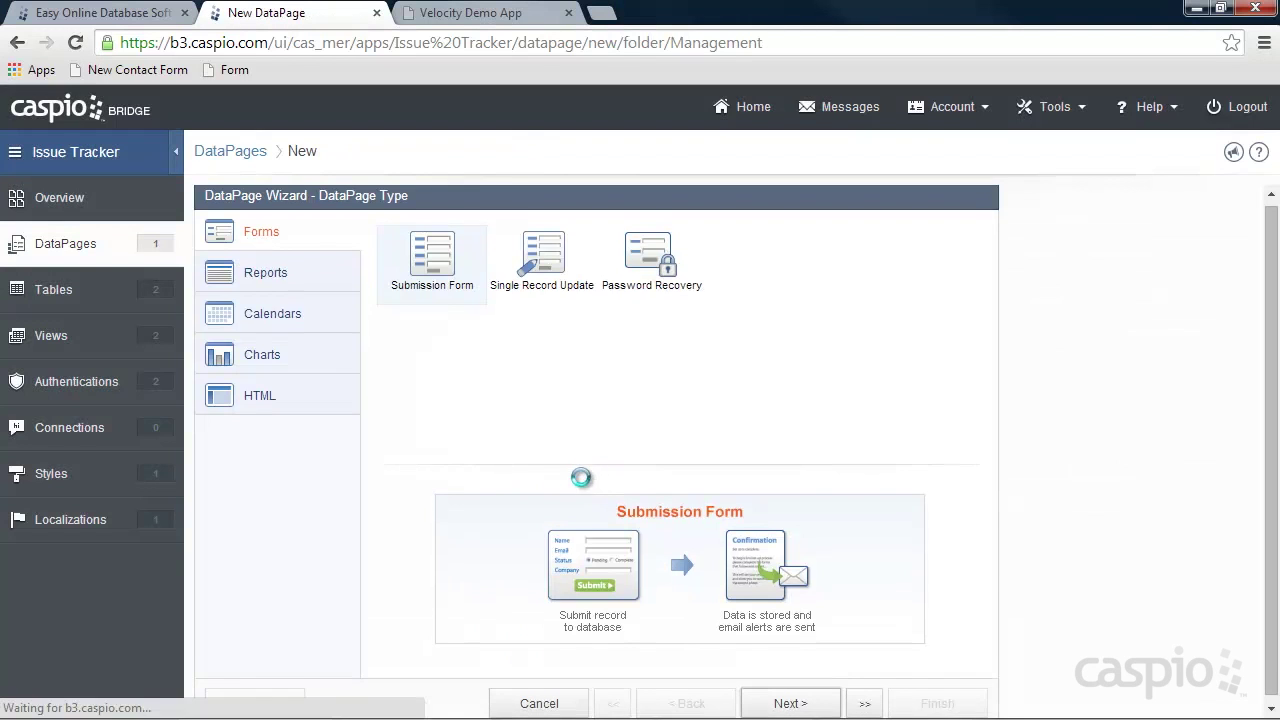
pyautogui.click(260, 280)
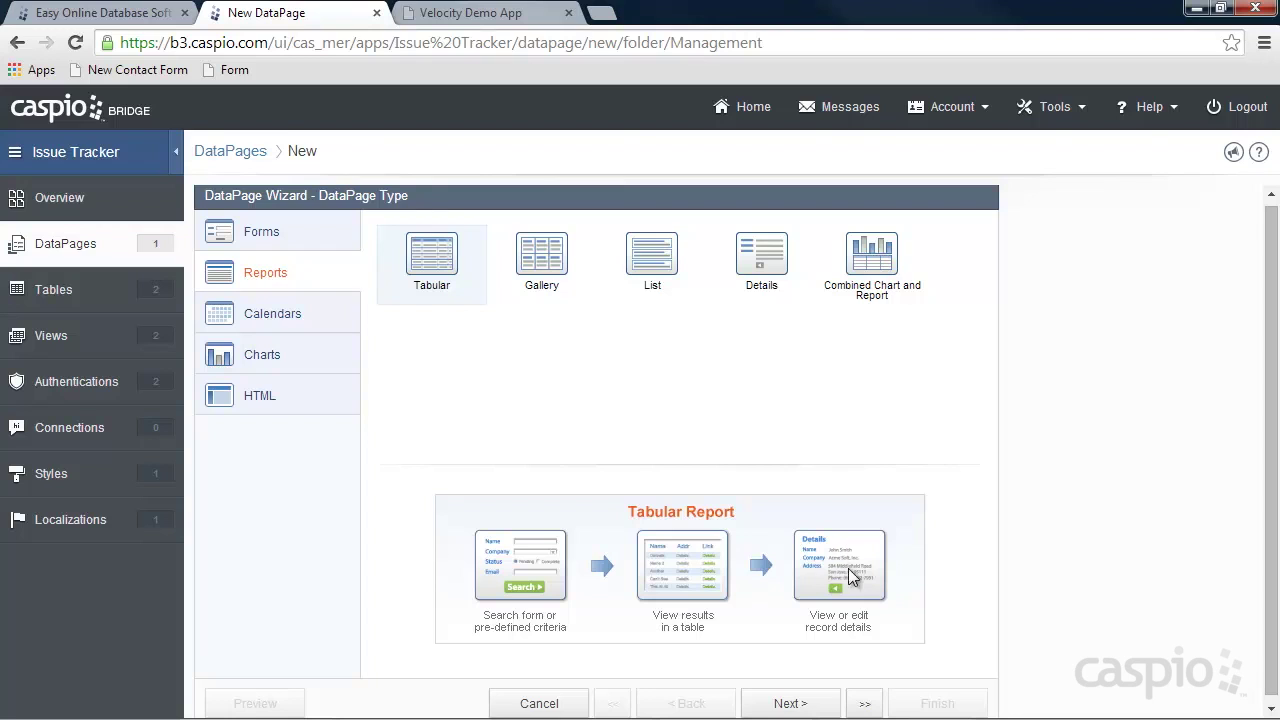
pyautogui.click(798, 702)
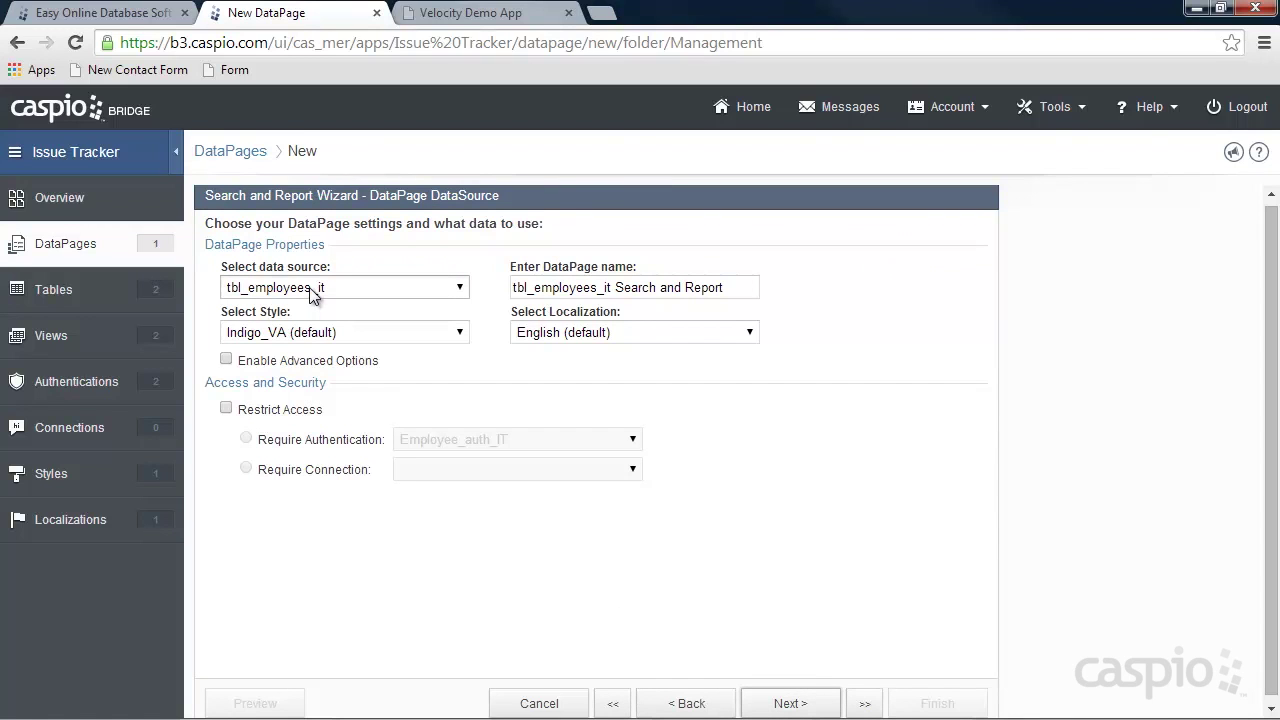
pyautogui.click(329, 335)
pyautogui.scroll(3, 332, 401)
pyautogui.click(332, 401)
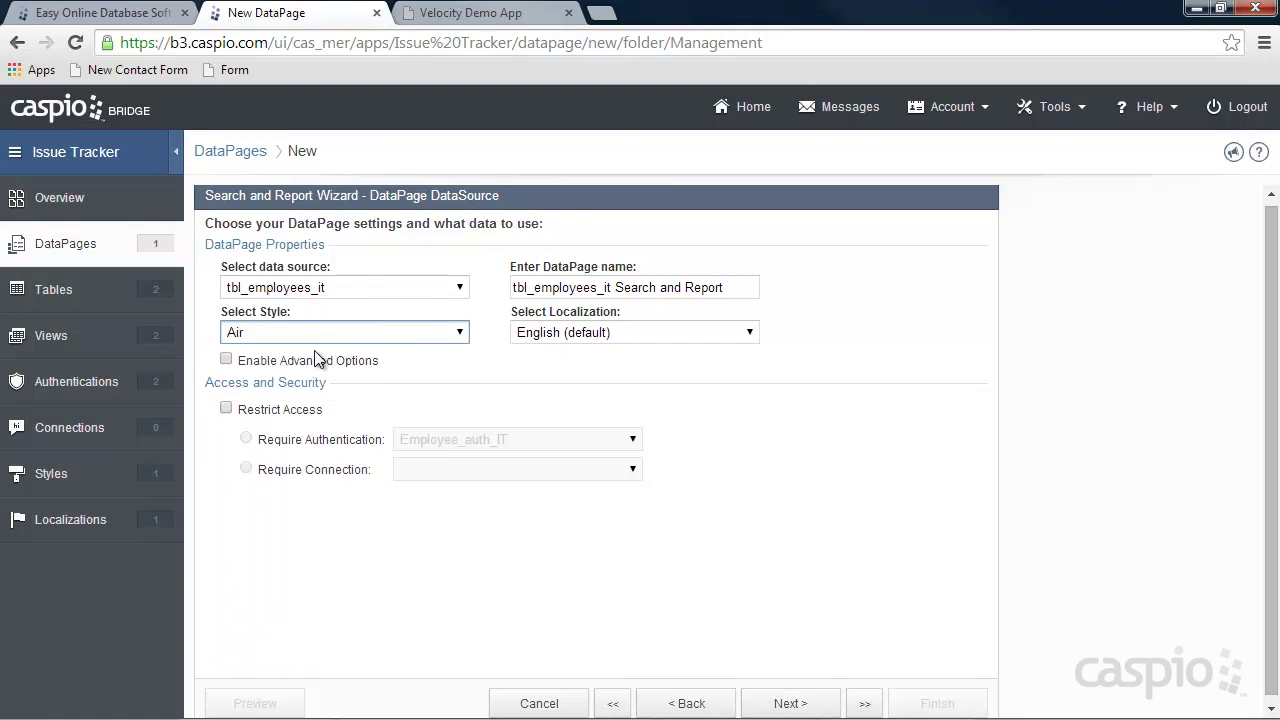
pyautogui.click(313, 339)
pyautogui.click(308, 370)
# Name it Manage Employees, restrict access to Manager_Auth_IT, and continue to Search Type.
pyautogui.moveTo(737, 287); pyautogui.dragTo(463, 287)
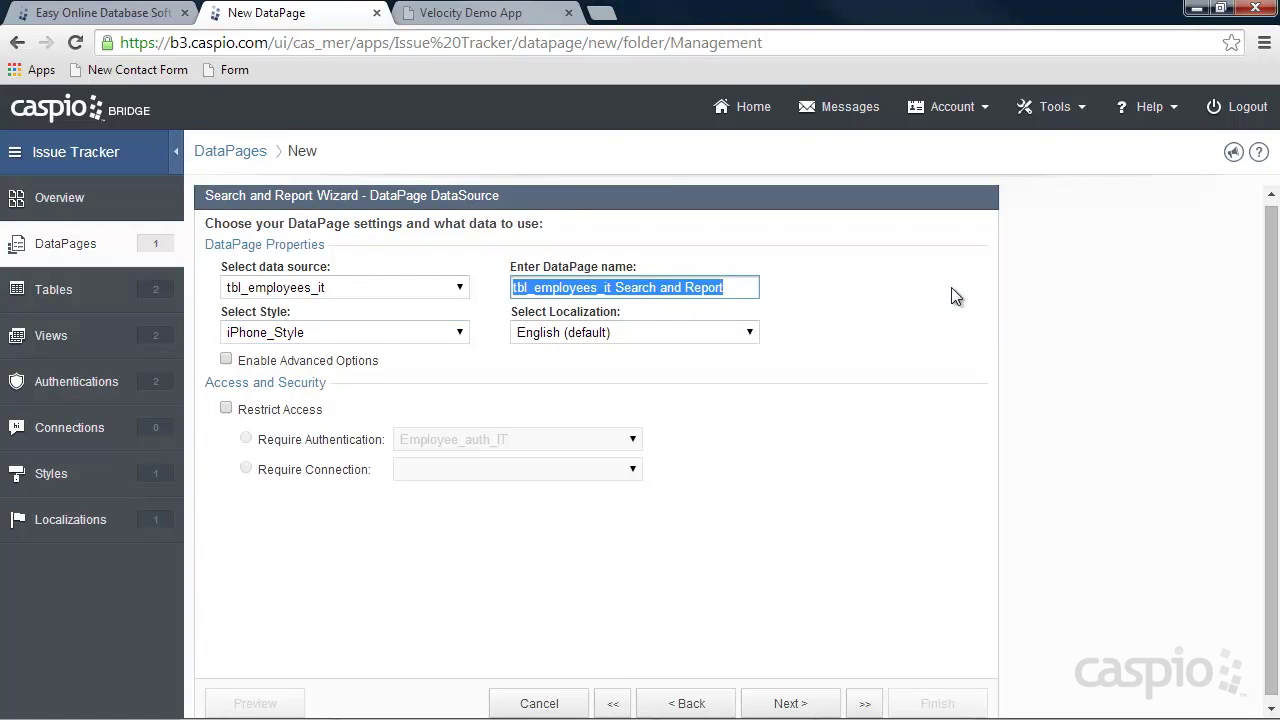
pyautogui.write('Manage Employees')
pyautogui.click(268, 412)
pyautogui.click(425, 441)
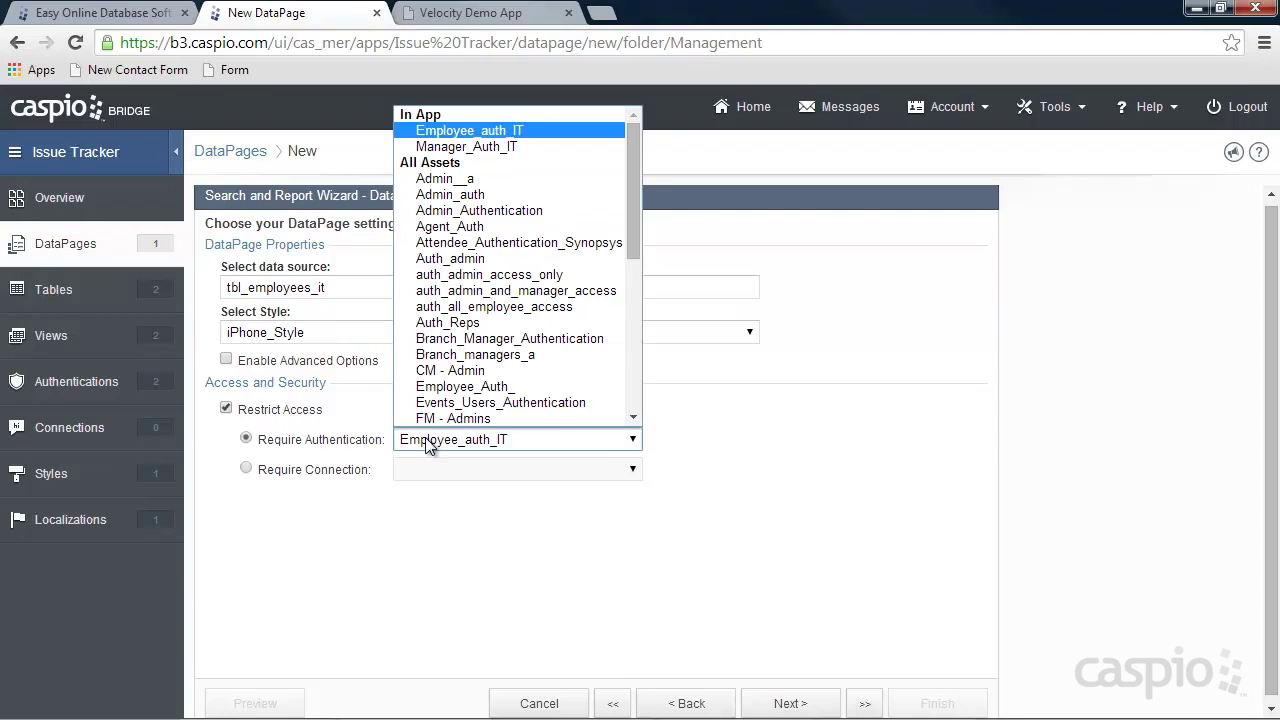
pyautogui.click(480, 150)
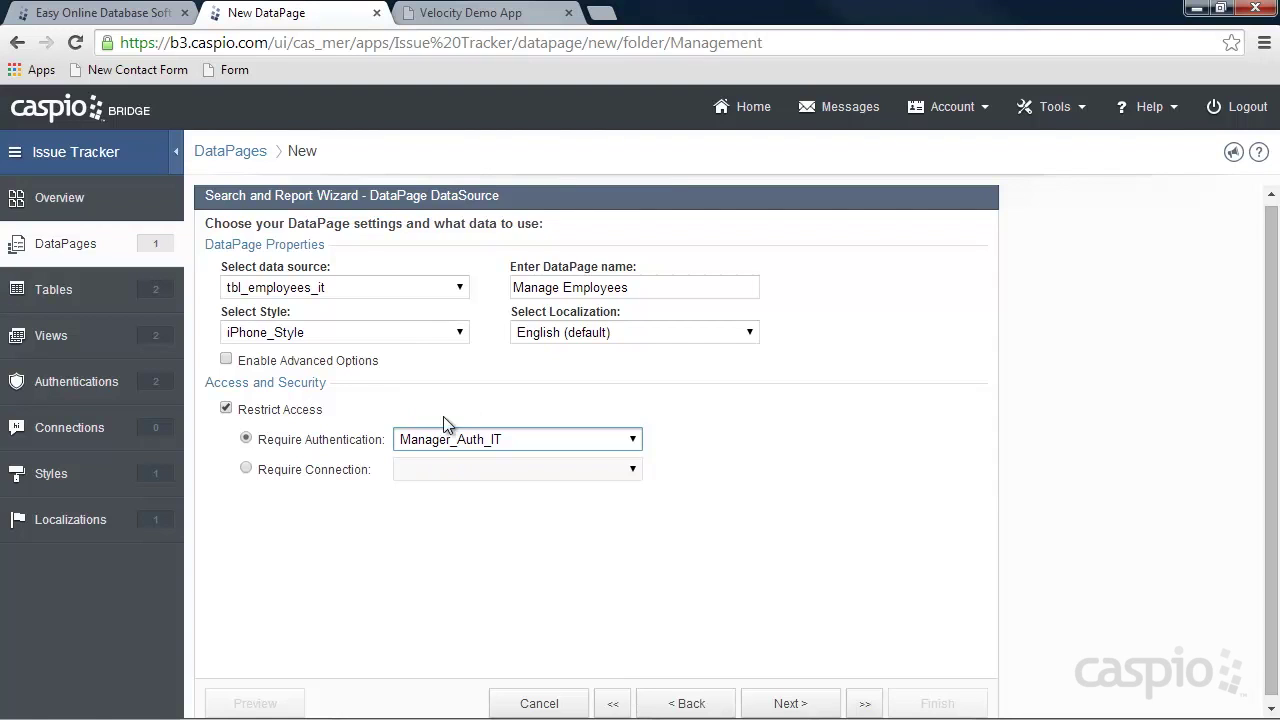
pyautogui.click(785, 703)
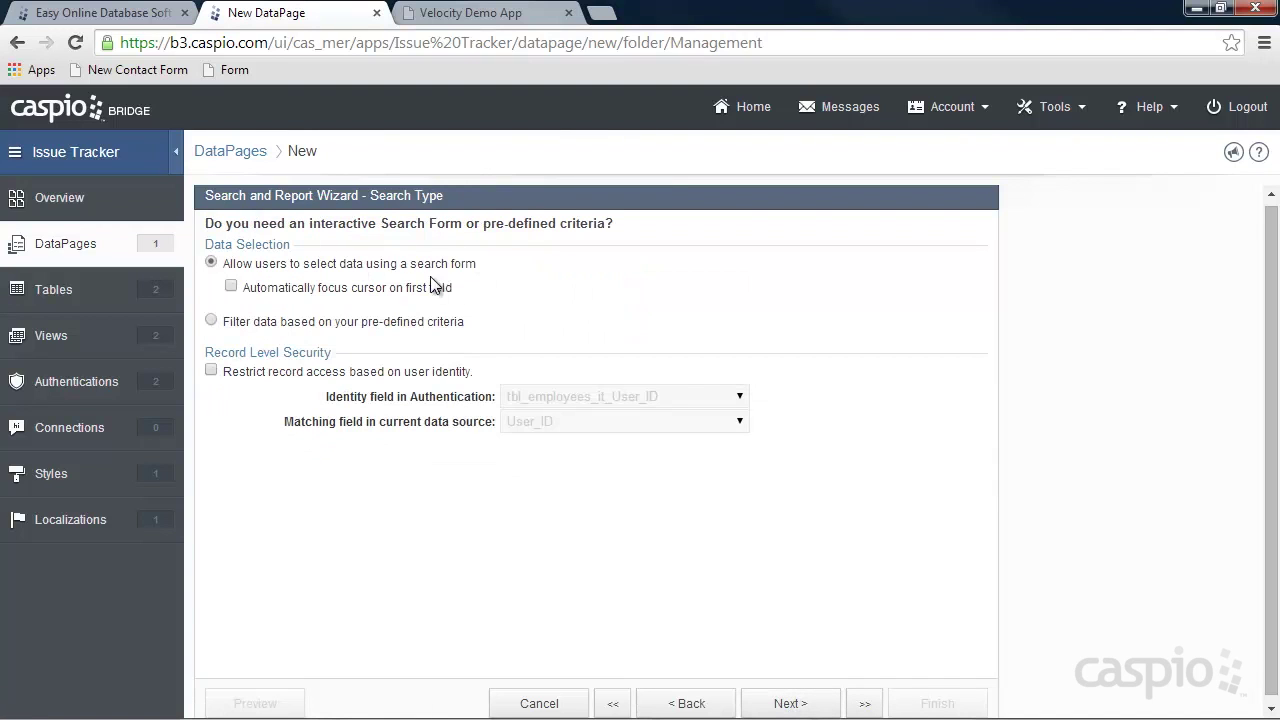
# Add Name as the search form's search field.
pyautogui.click(800, 704)
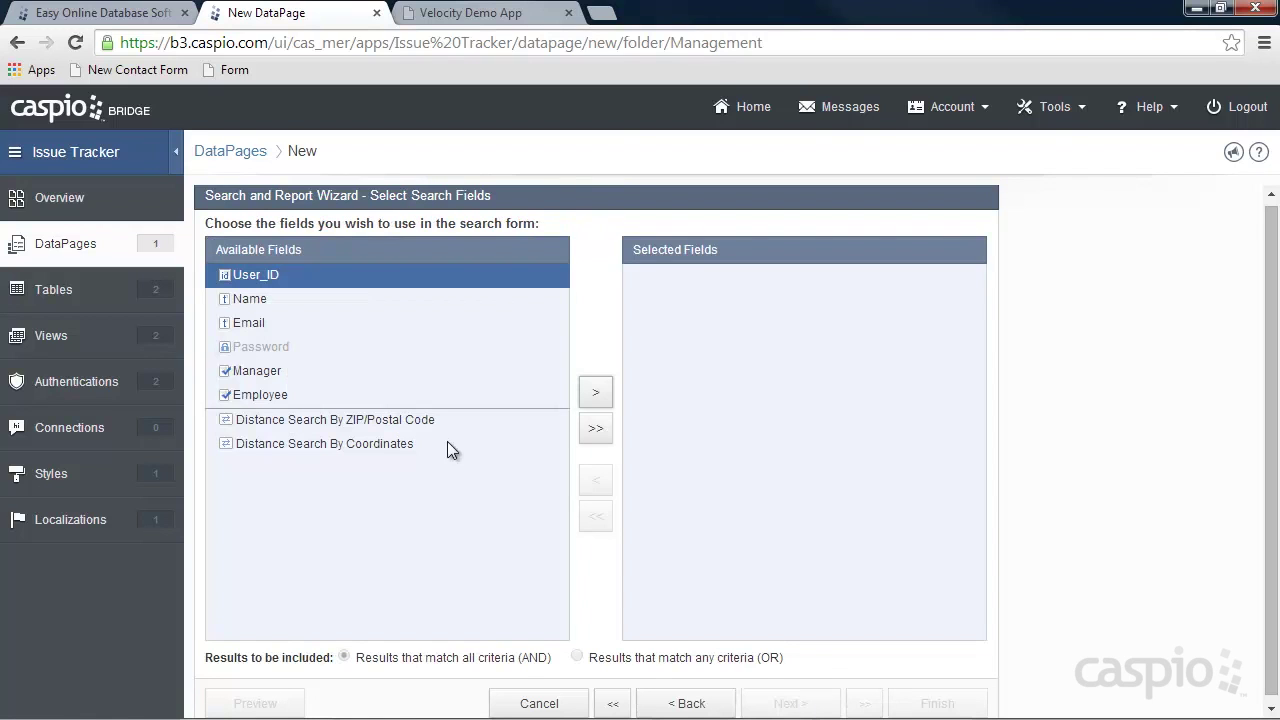
pyautogui.click(250, 305)
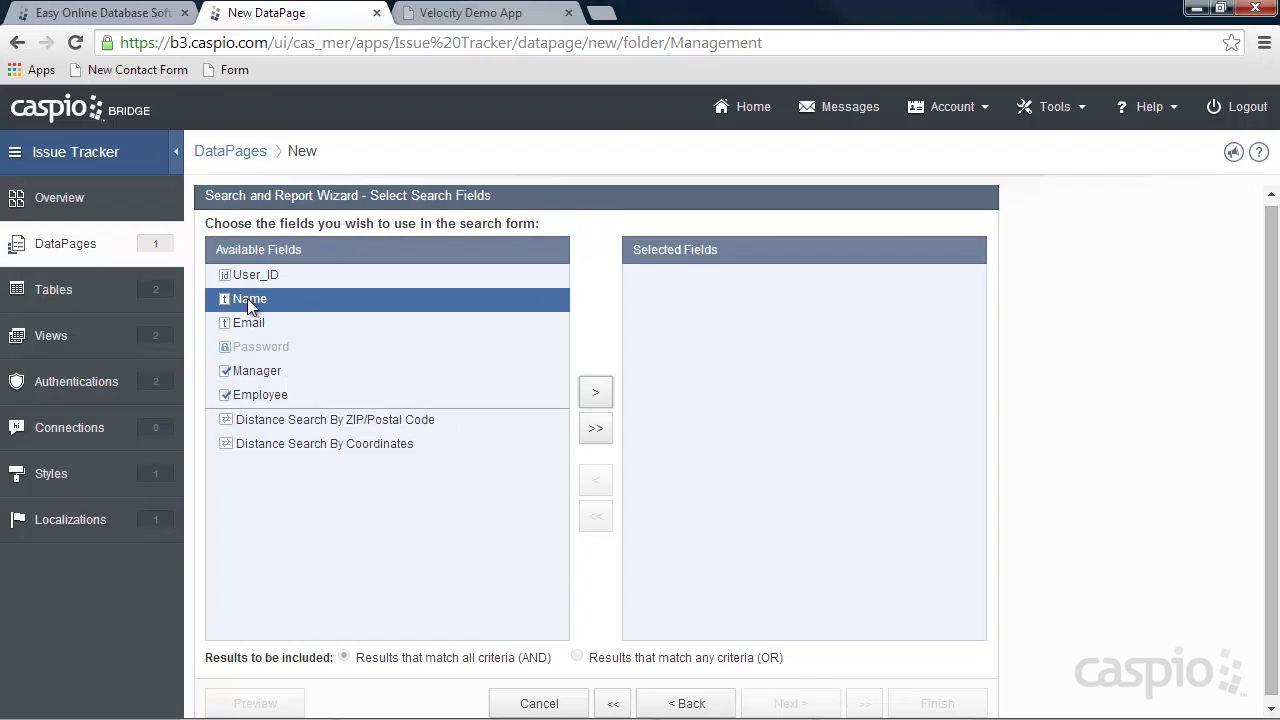
pyautogui.click(595, 393)
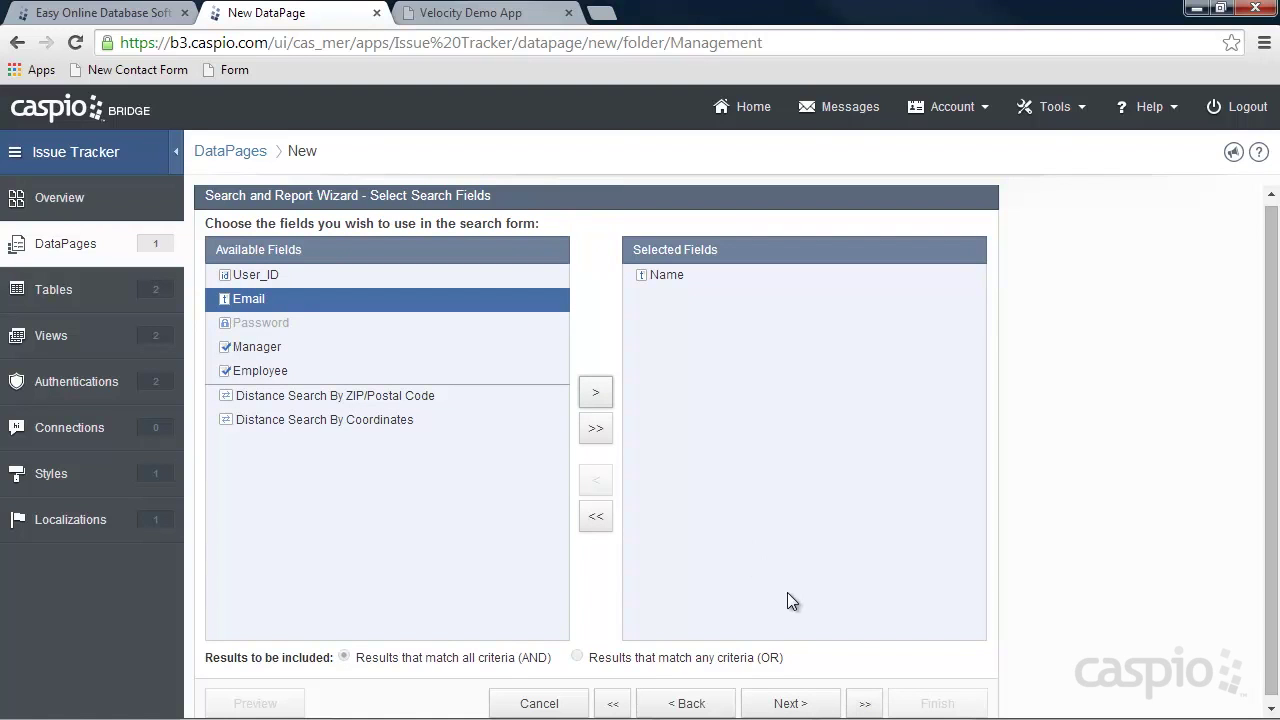
pyautogui.click(790, 703)
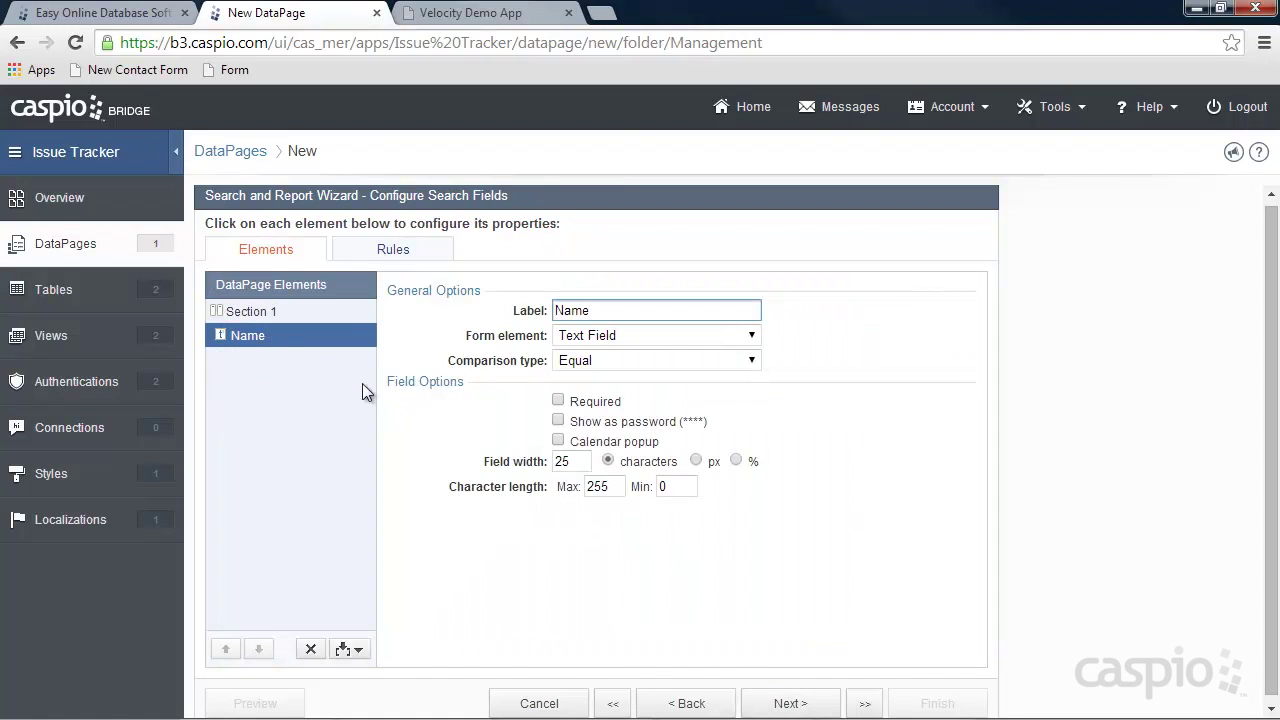
# Set the Name search to the Contains comparison, keeping it a Text Field.
pyautogui.click(597, 359)
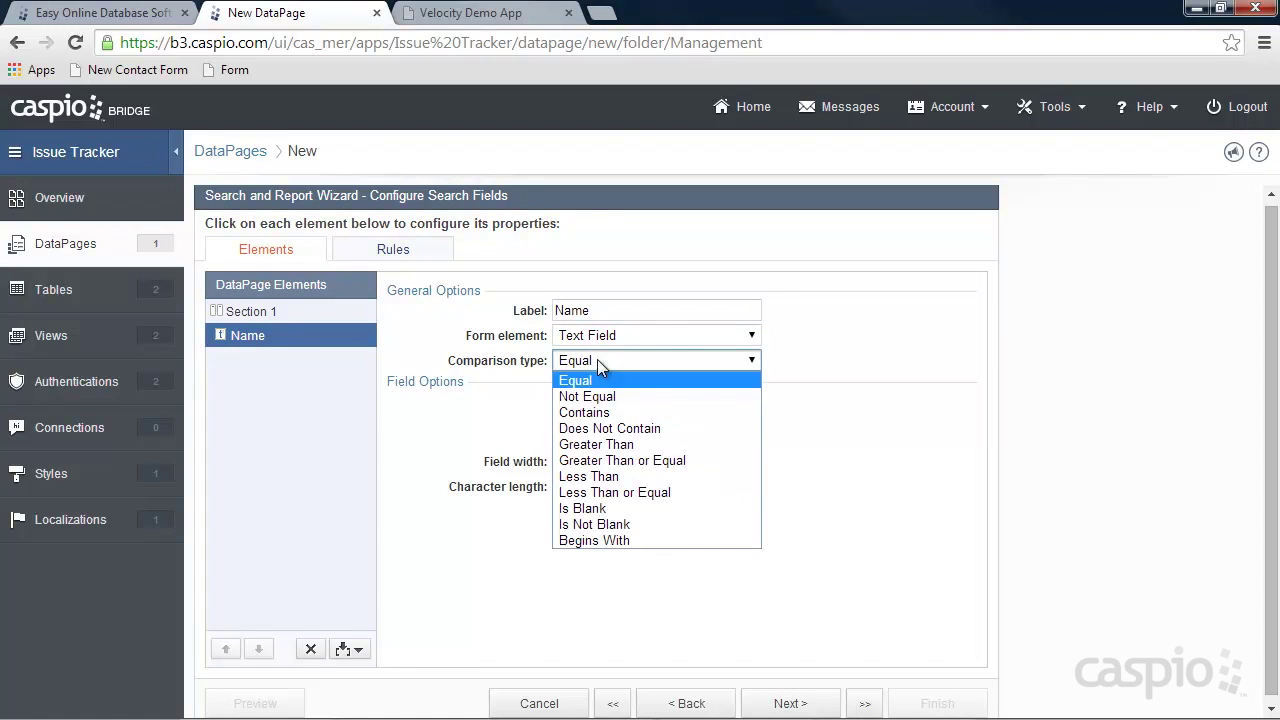
pyautogui.click(607, 414)
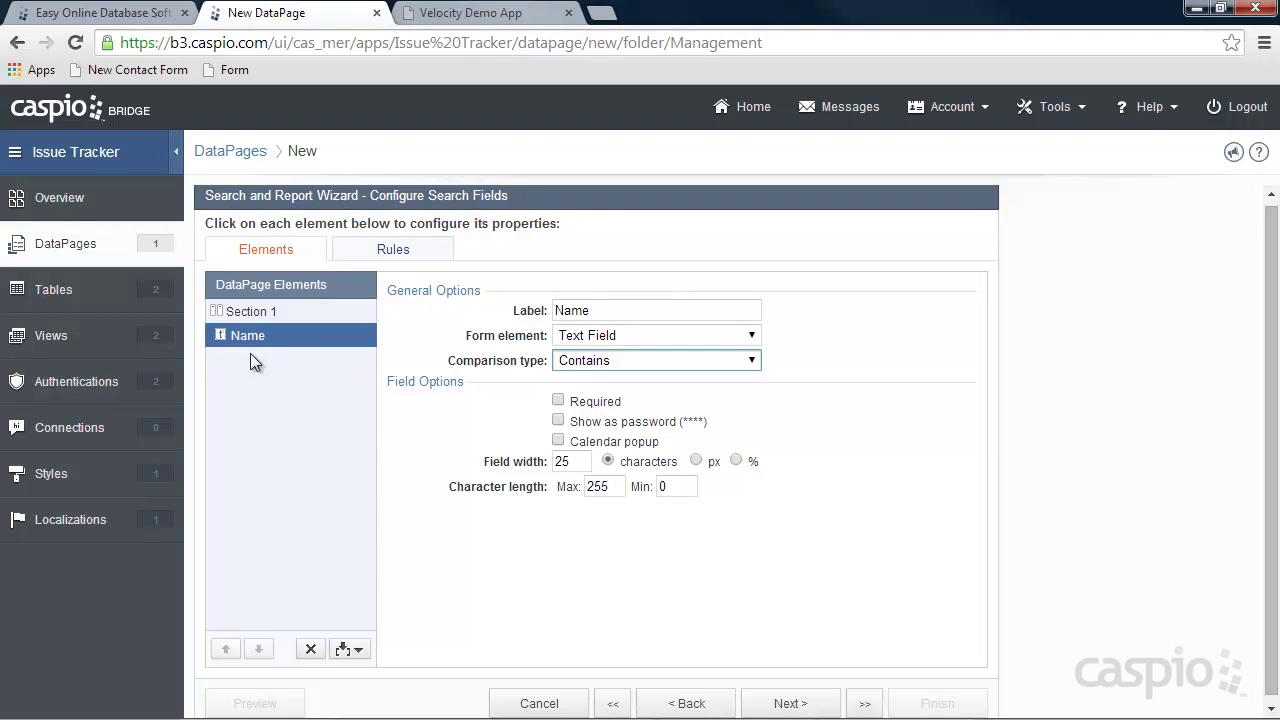
pyautogui.click(614, 335)
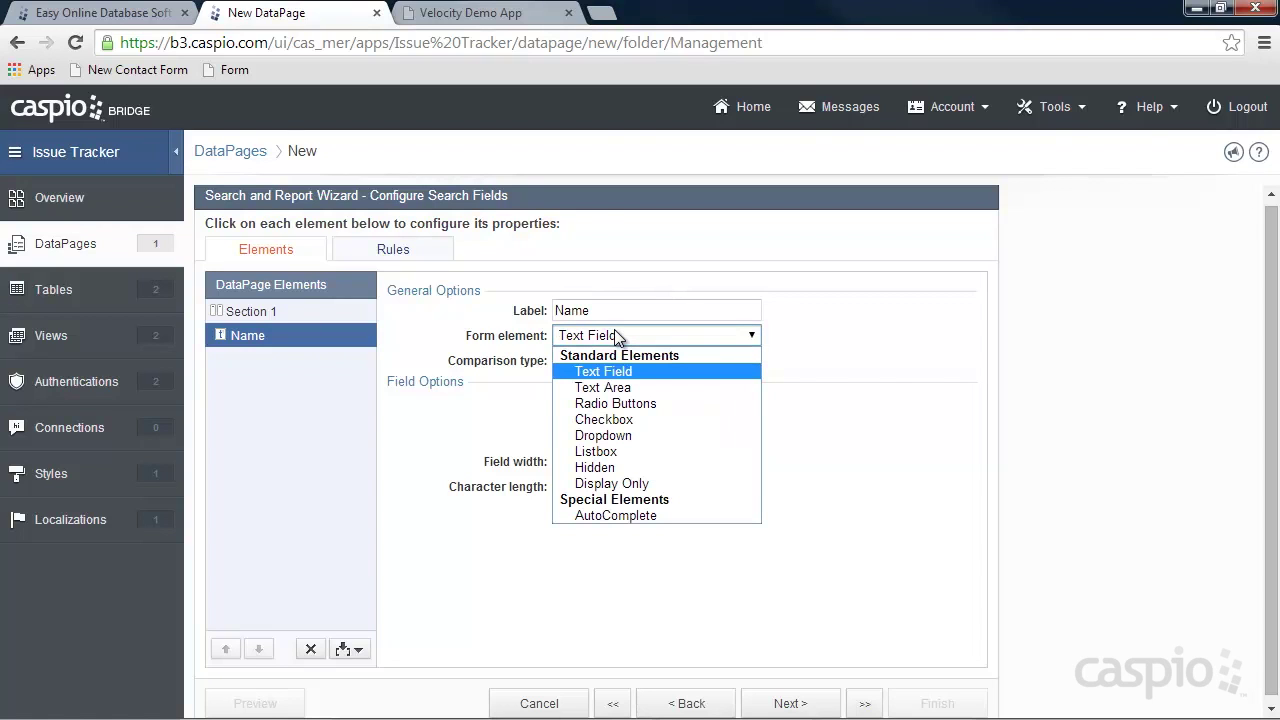
pyautogui.click(844, 330)
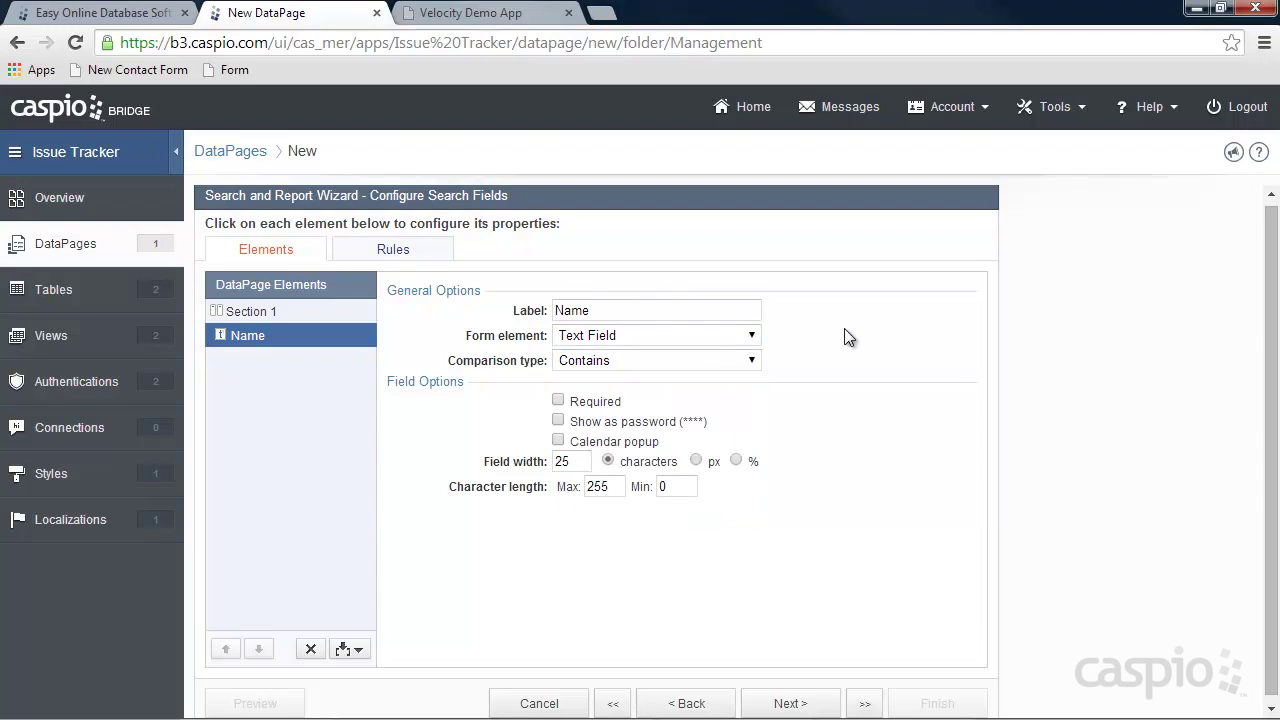
pyautogui.click(792, 704)
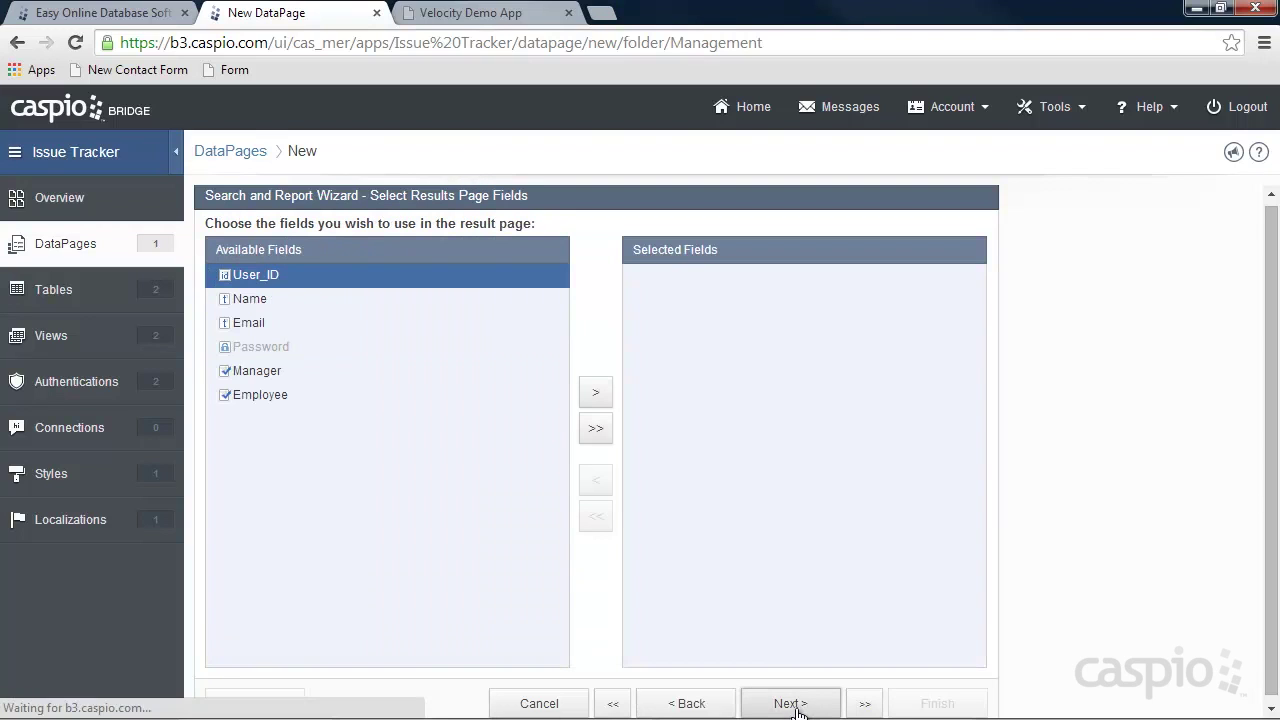
# Add Name, Email, Manager and Employee as results-page fields.
pyautogui.click(257, 299)
pyautogui.click(597, 393)
pyautogui.click(597, 393)
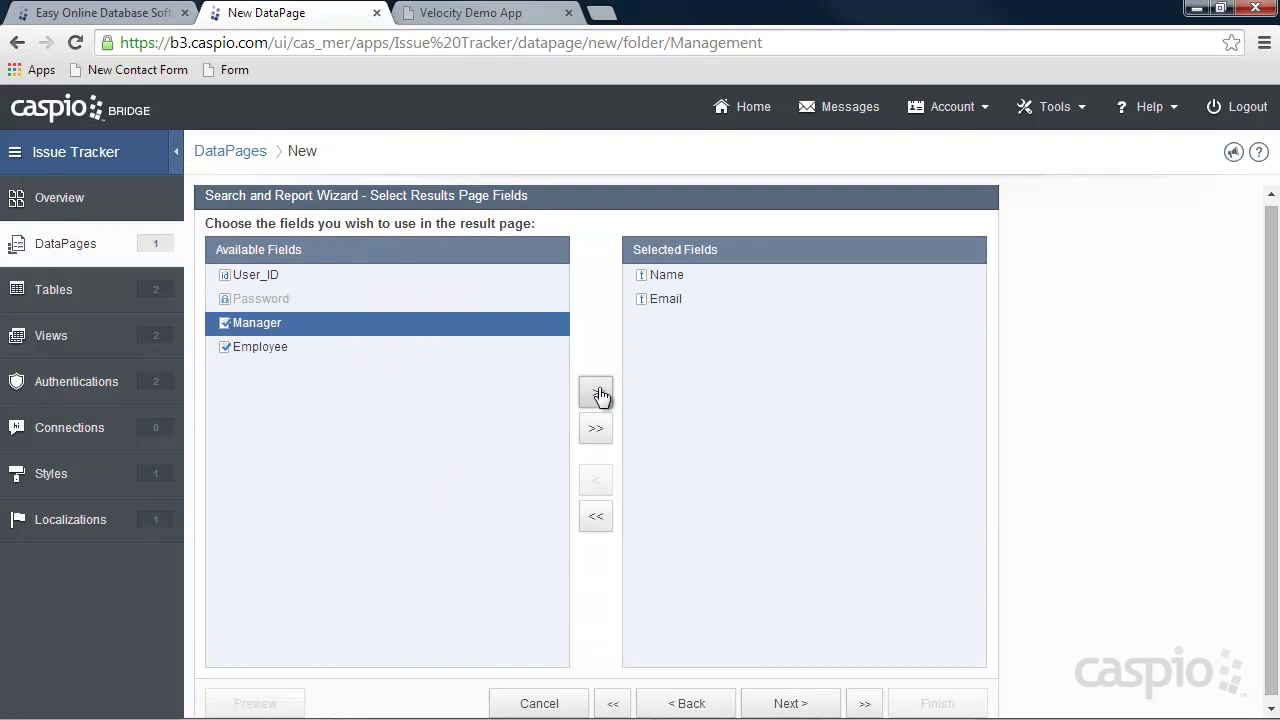
pyautogui.click(597, 393)
pyautogui.click(597, 393)
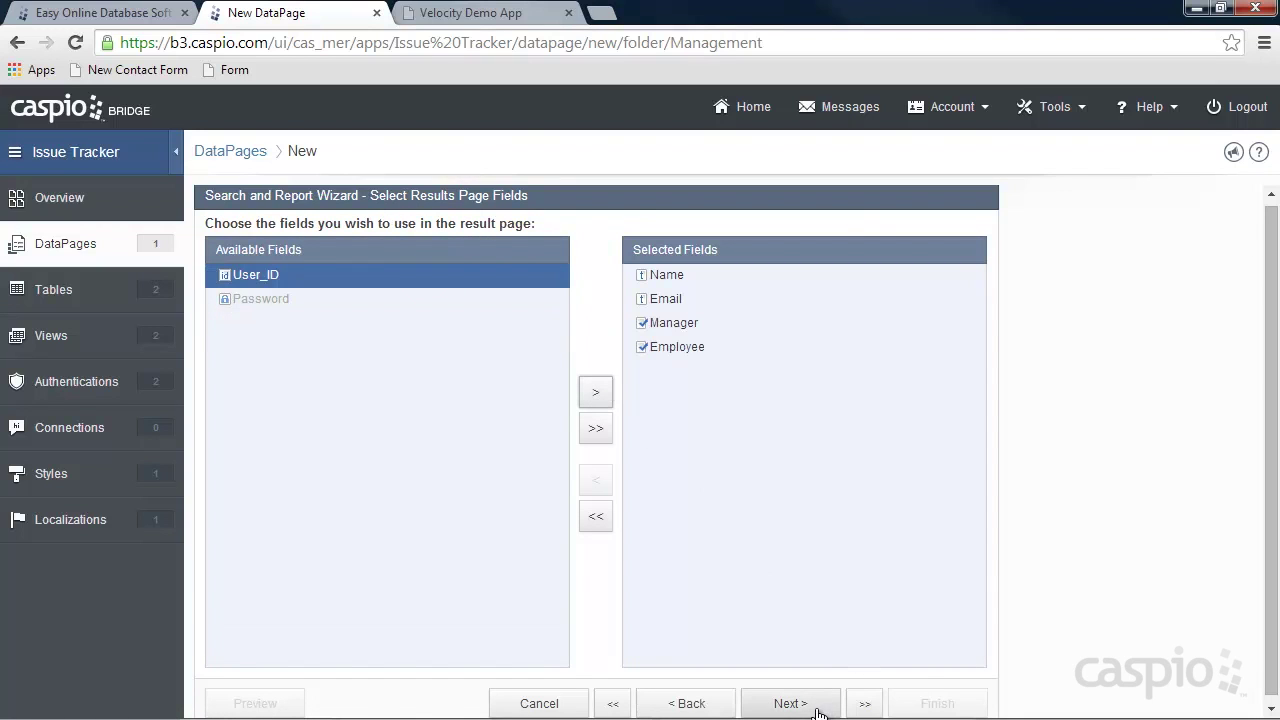
# Keep the default results settings, enable a Details Page, and add all six fields to it.
pyautogui.click(815, 706)
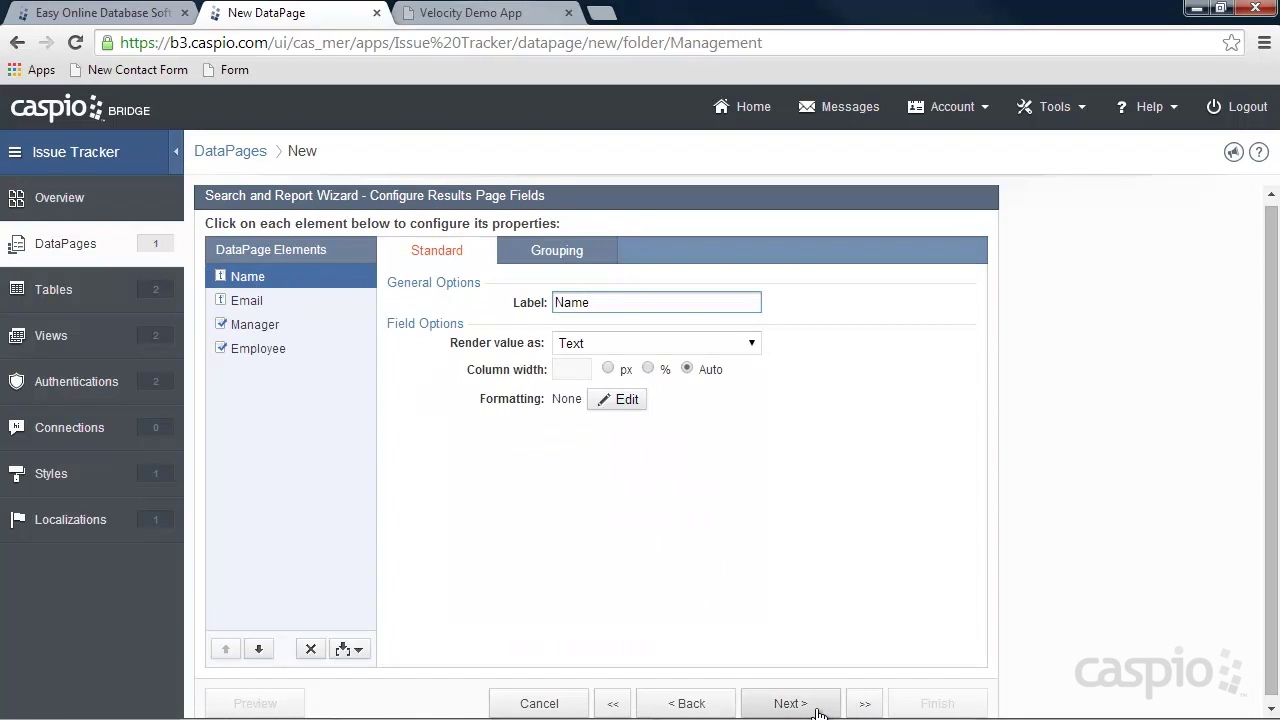
pyautogui.click(815, 706)
pyautogui.click(815, 705)
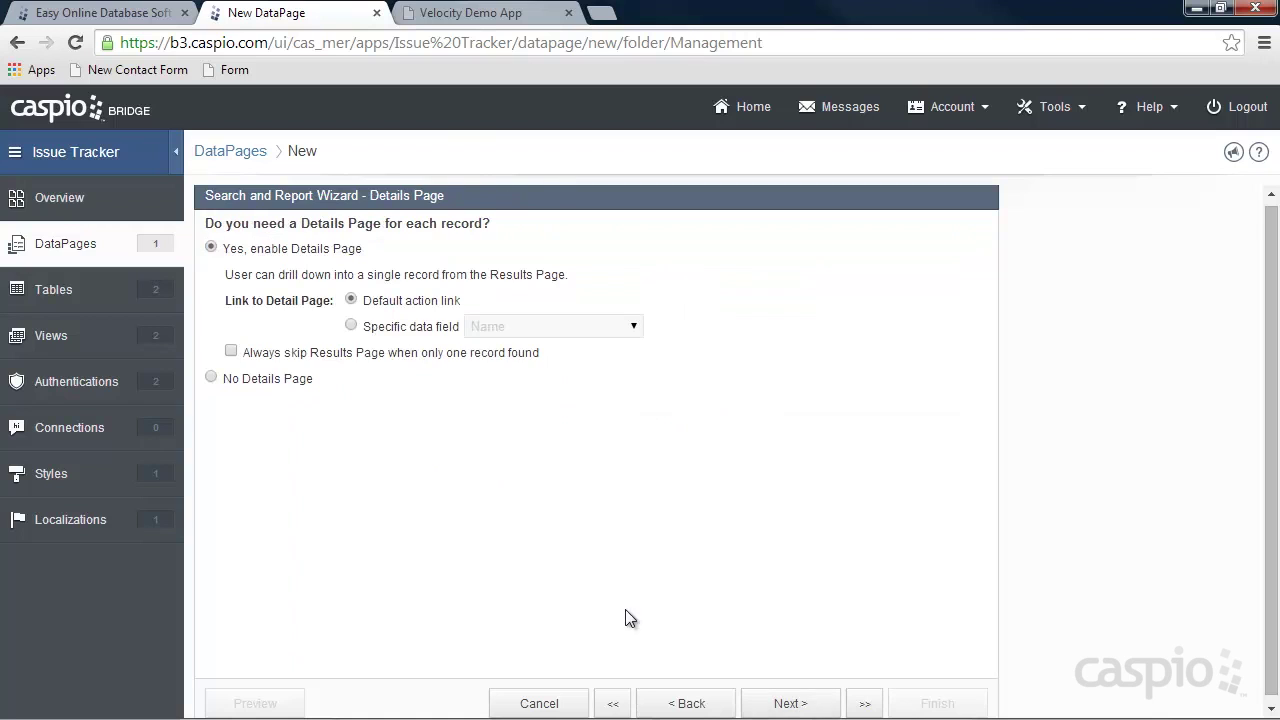
pyautogui.click(793, 703)
pyautogui.click(597, 429)
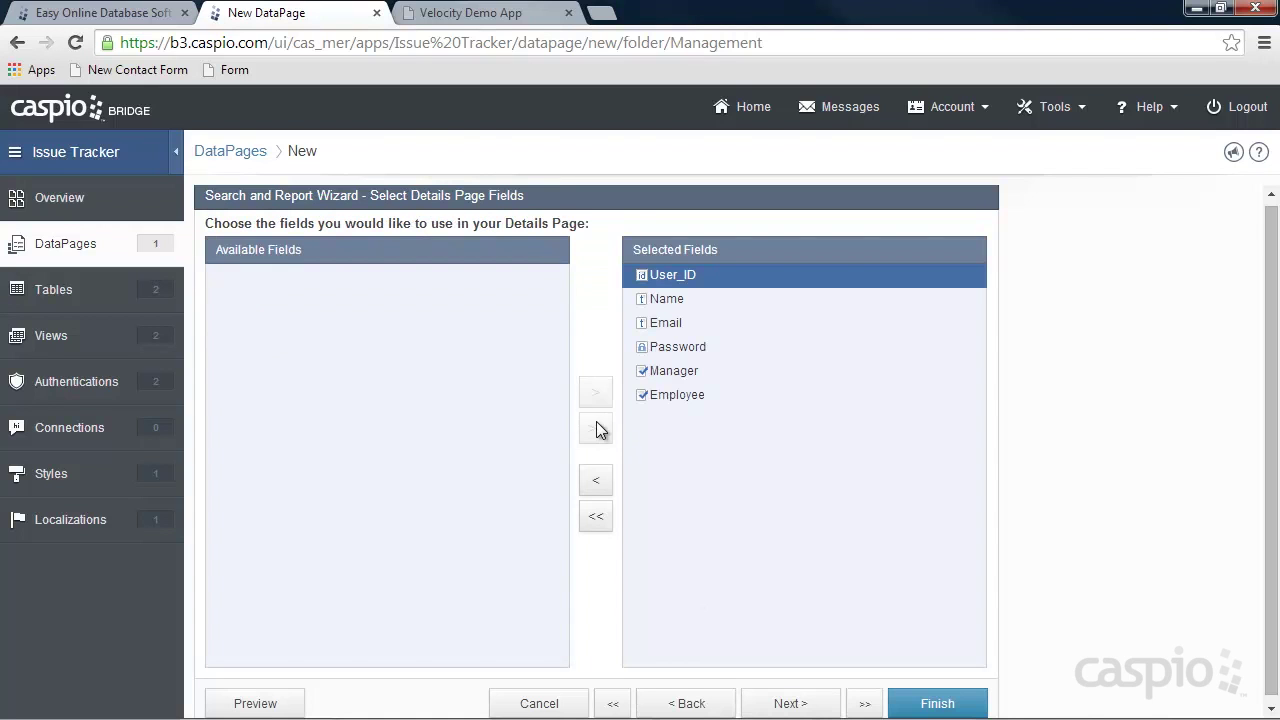
# On the details page, make Name a Text Field, Email an Email input, and Password required.
pyautogui.click(790, 703)
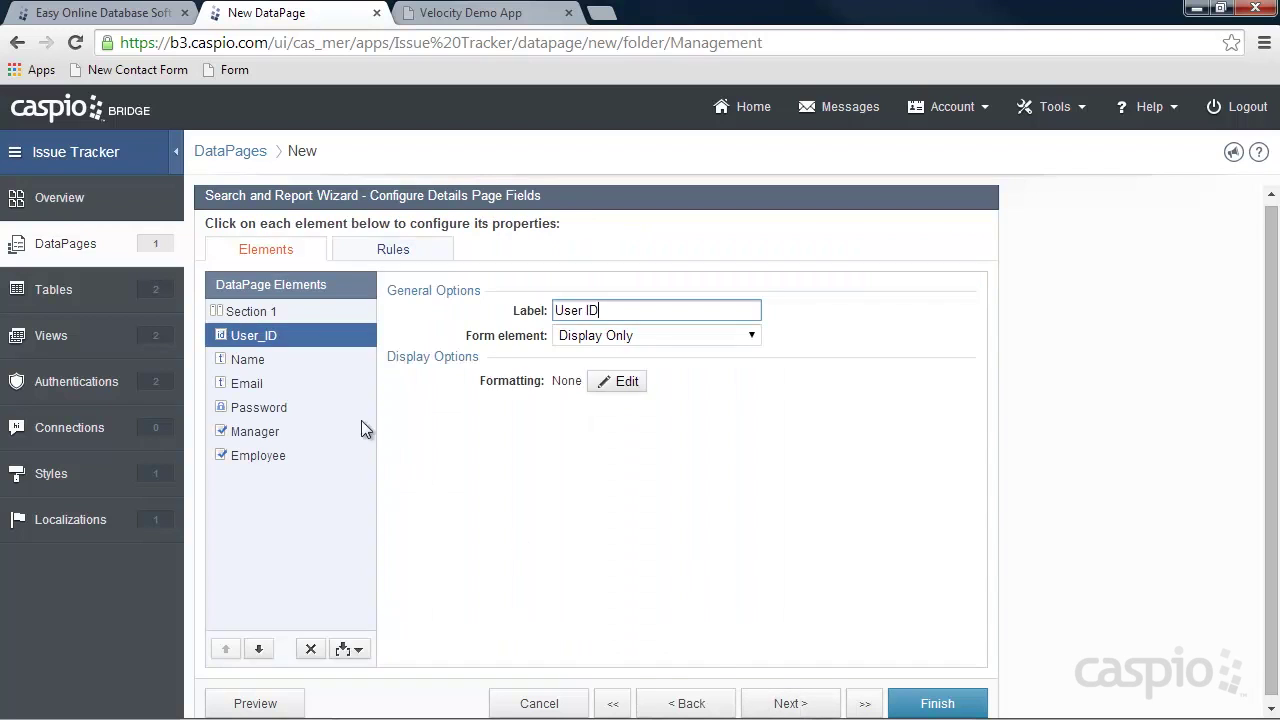
pyautogui.click(276, 360)
pyautogui.click(595, 338)
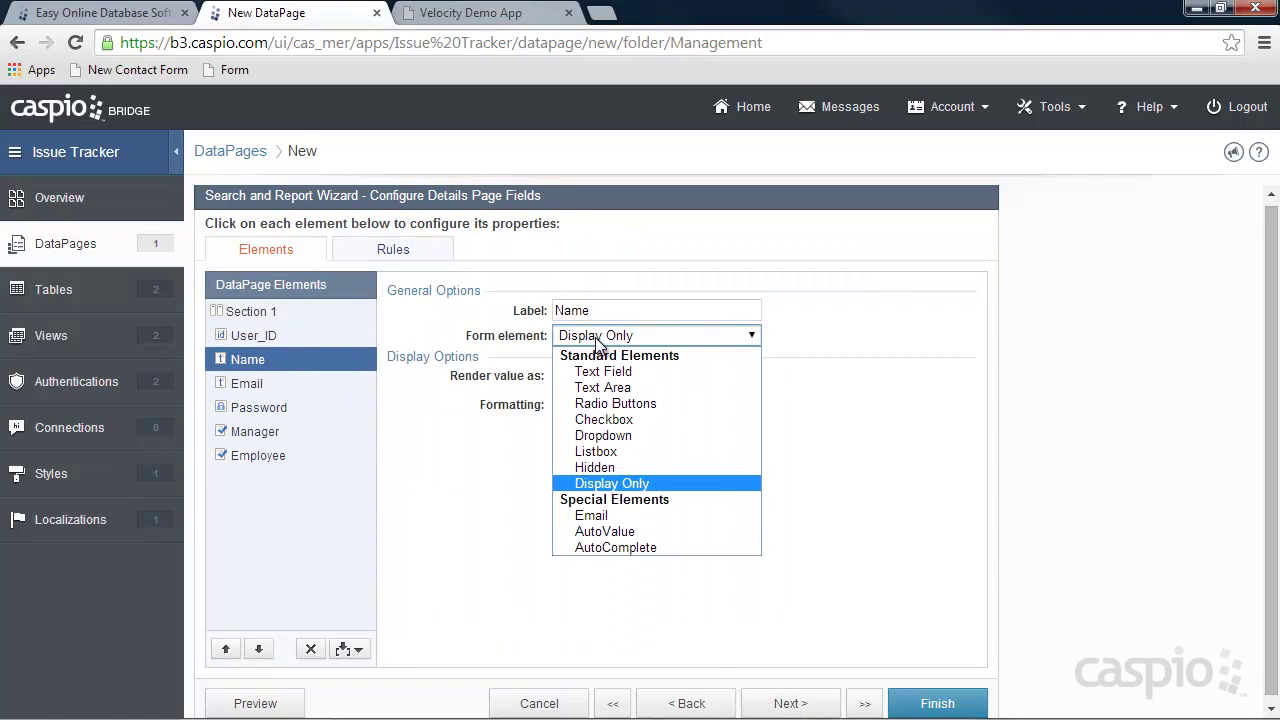
pyautogui.click(603, 371)
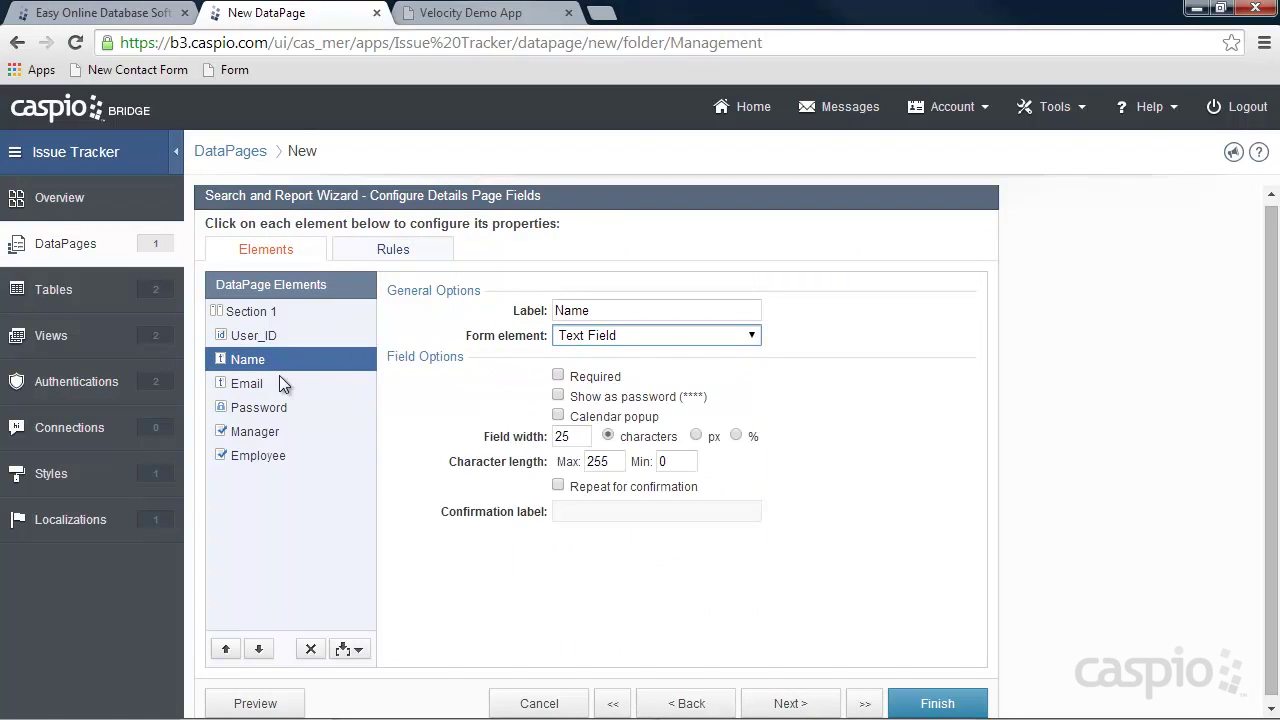
pyautogui.click(279, 381)
pyautogui.click(605, 336)
pyautogui.click(609, 468)
pyautogui.click(262, 407)
pyautogui.click(558, 375)
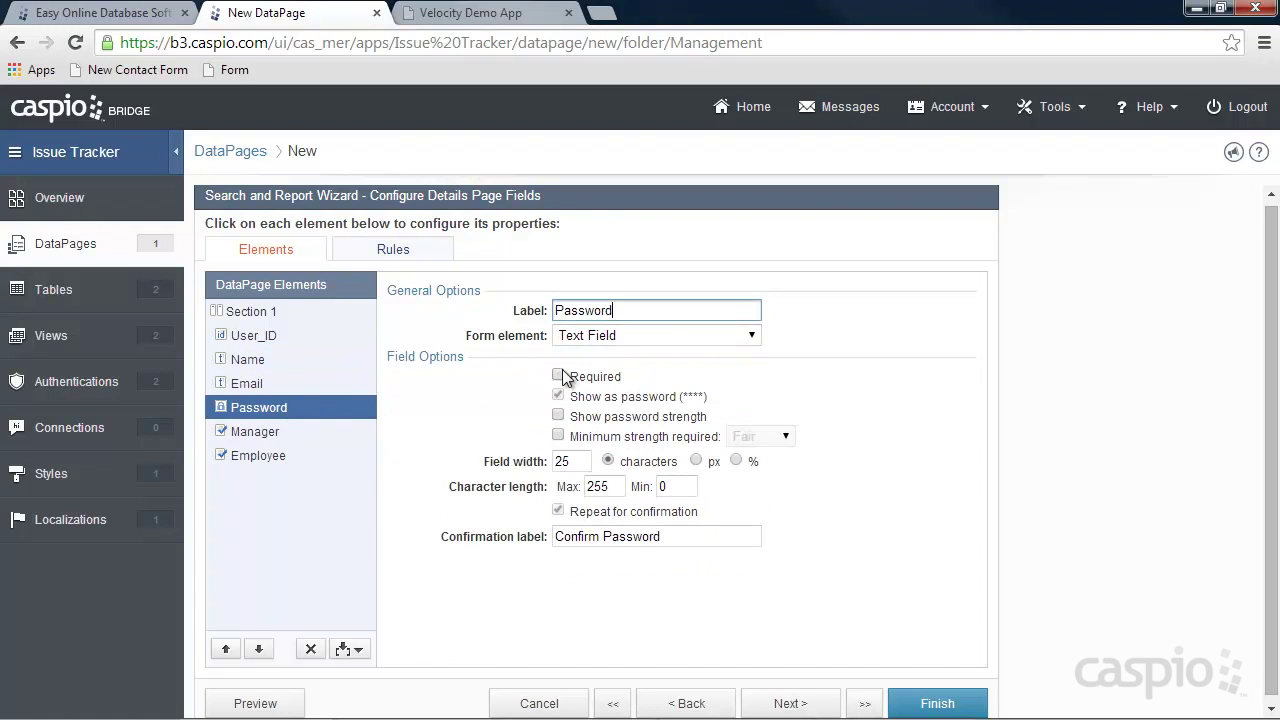
# Make Manager and Employee checkbox fields on the details page.
pyautogui.click(268, 431)
pyautogui.click(607, 336)
pyautogui.click(598, 446)
pyautogui.click(258, 455)
pyautogui.click(640, 336)
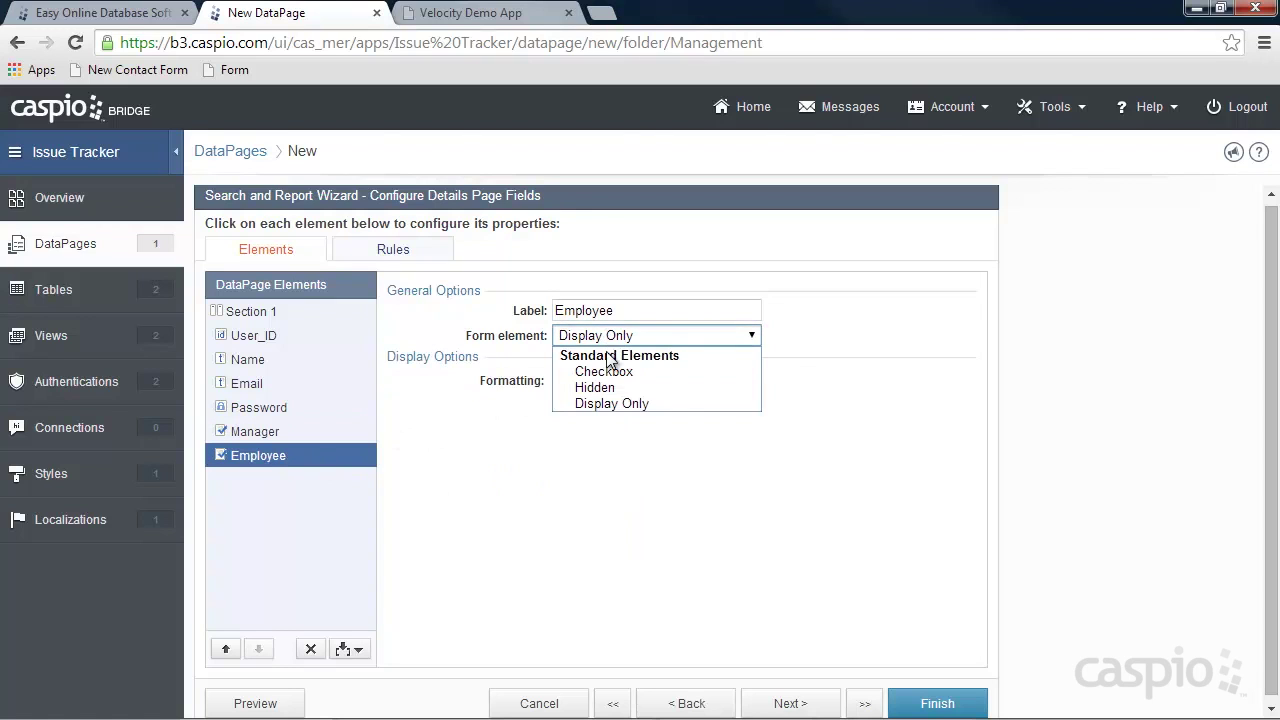
pyautogui.click(603, 369)
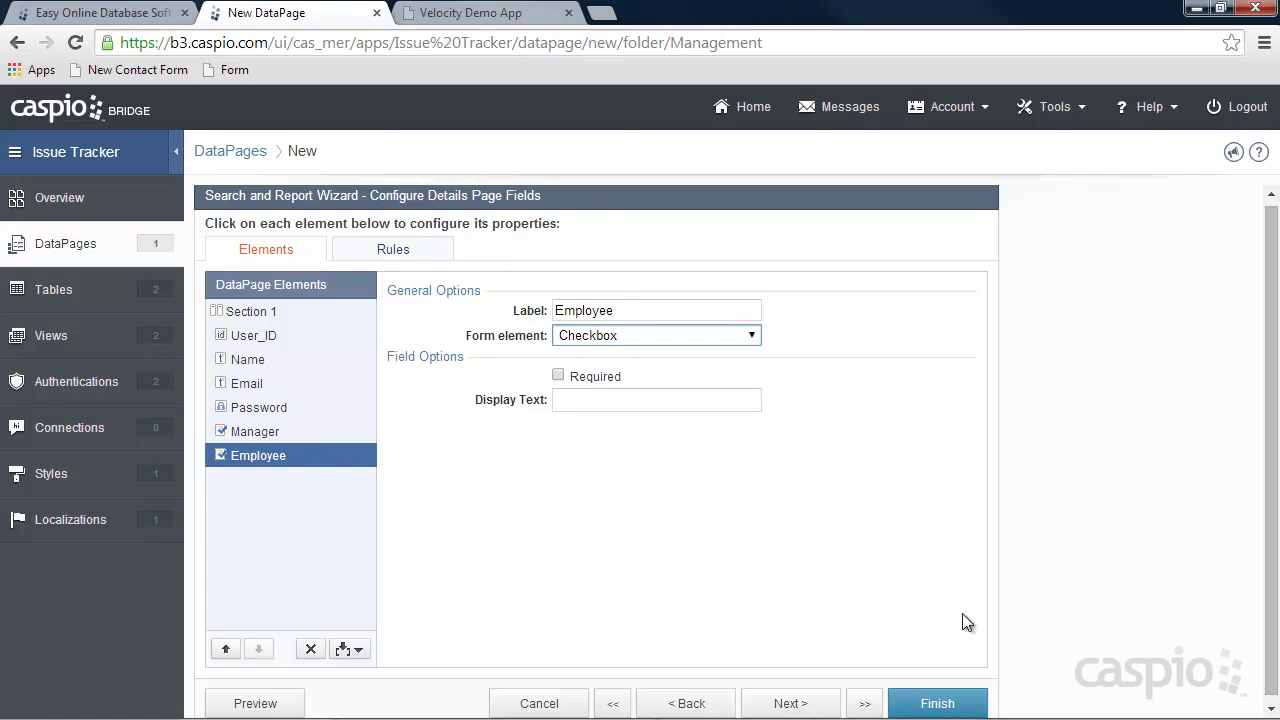
# Finish the Manage Employees DataPage and enable its deployment.
pyautogui.click(945, 703)
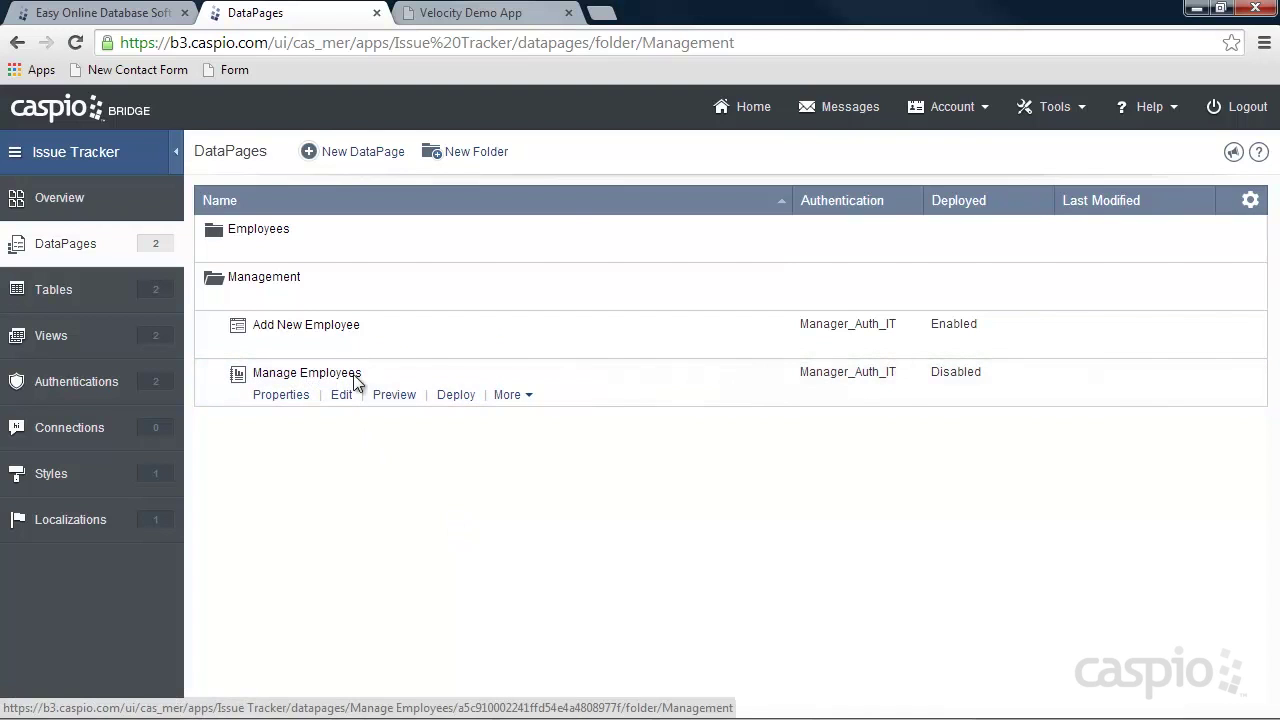
pyautogui.click(456, 395)
pyautogui.click(549, 203)
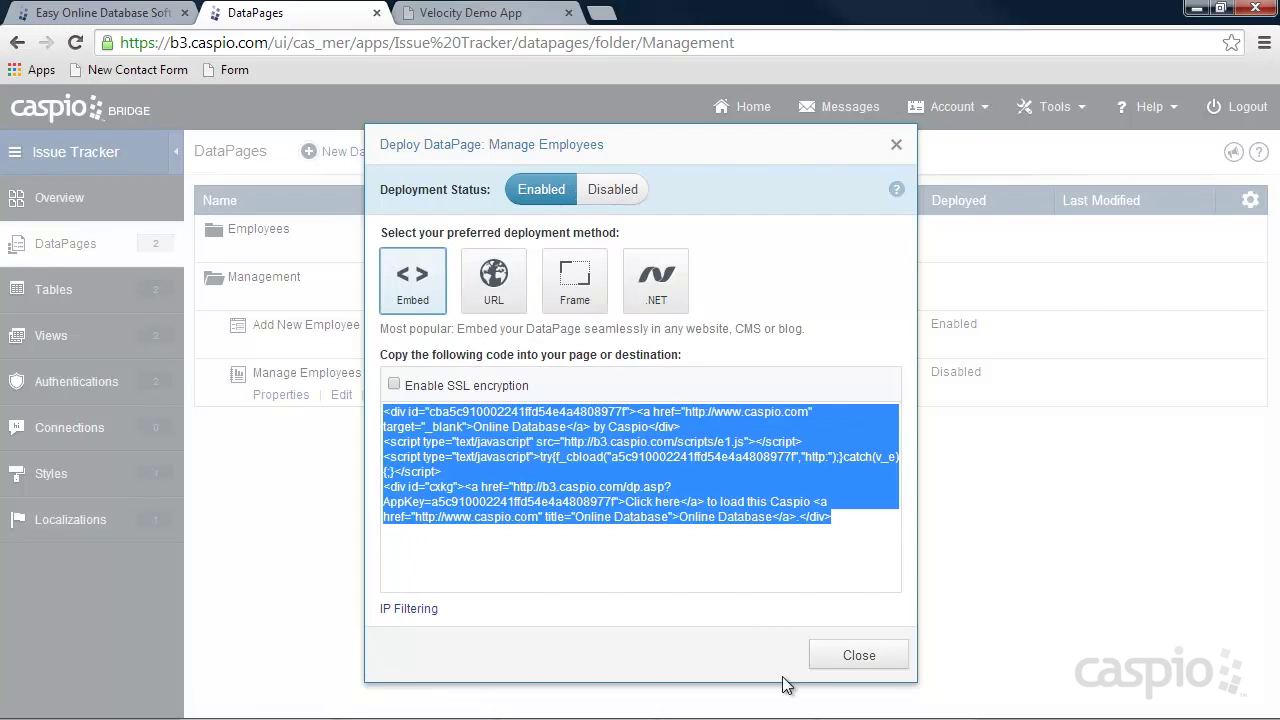
pyautogui.click(858, 655)
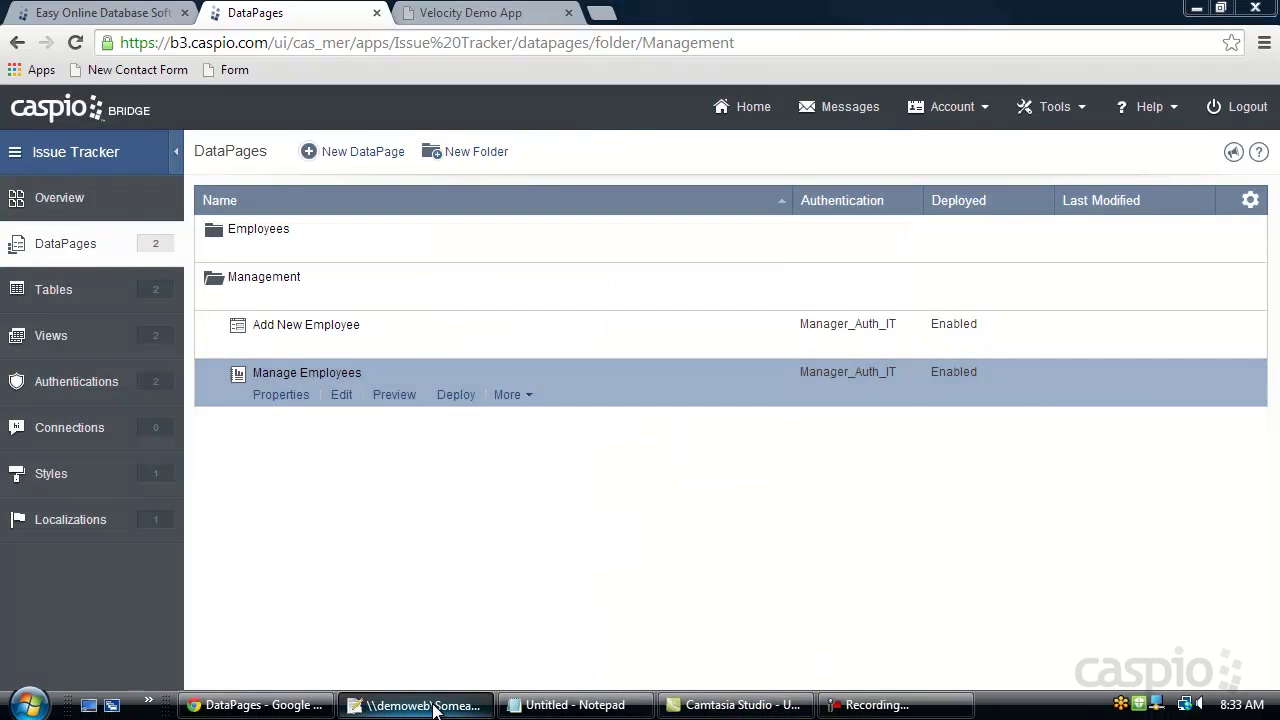
# Paste the embed code over Placeholder in manage_employees.html in Notepad++.
pyautogui.click(433, 706)
pyautogui.click(500, 84)
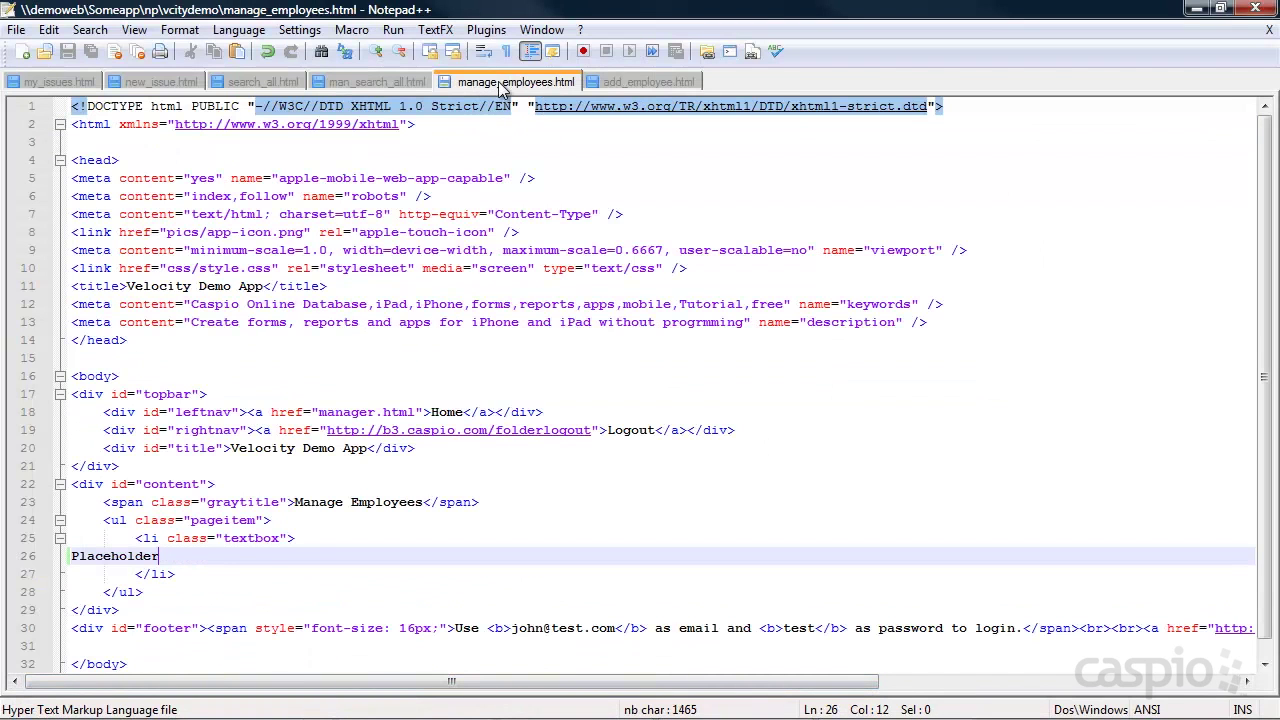
pyautogui.moveTo(168, 555); pyautogui.dragTo(66, 556)
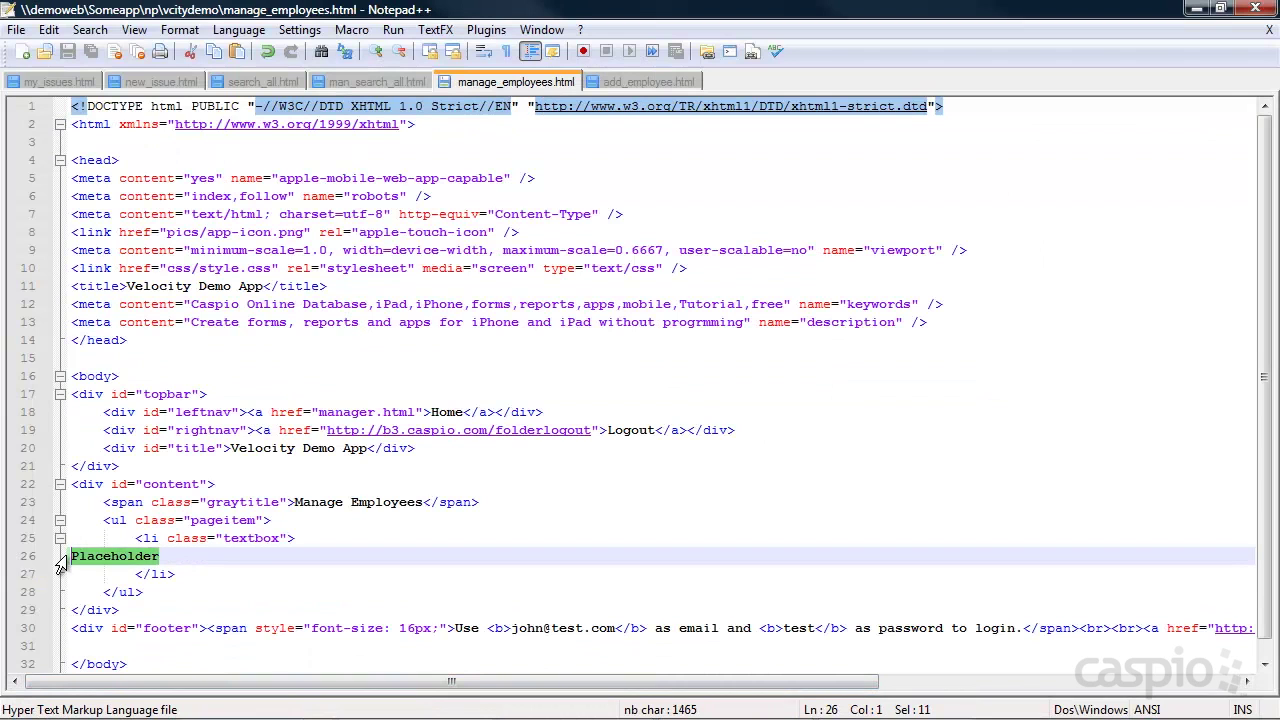
pyautogui.hotkey('ctrl', 'v')
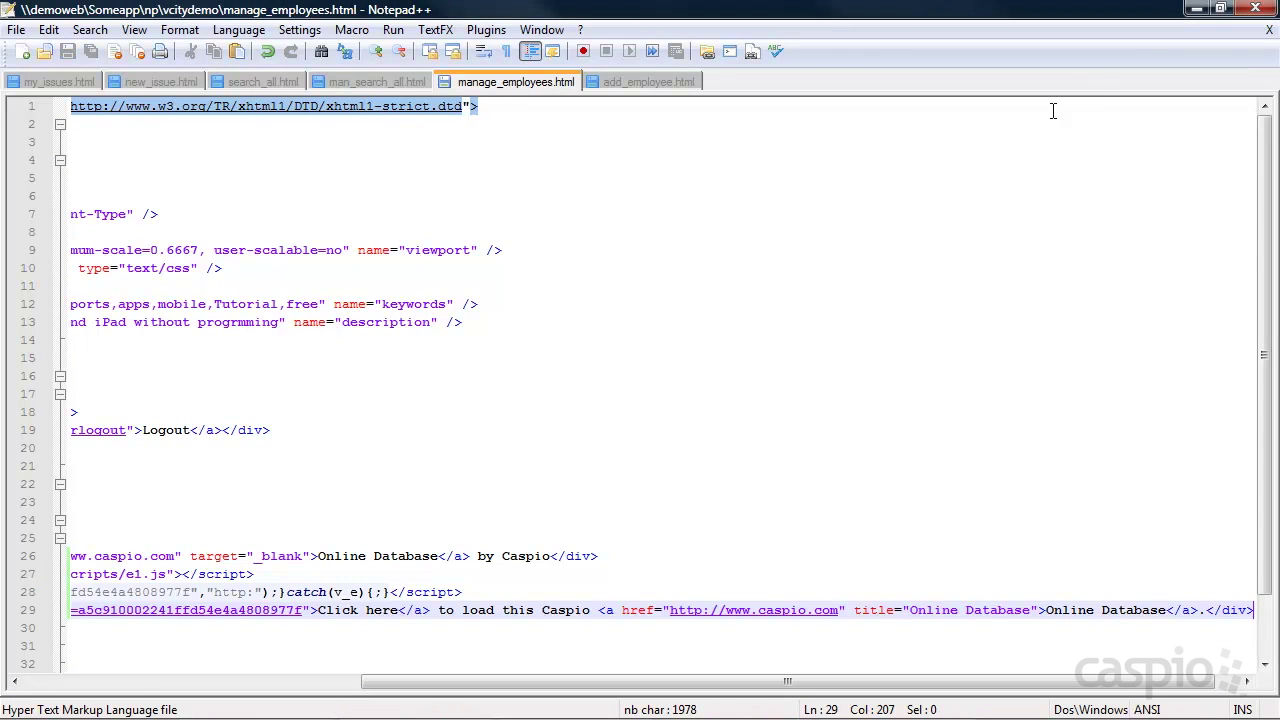
pyautogui.click(1197, 8)
# On the Velocity Demo App, open Manage Employees, run a search and view an employee's details.
pyautogui.click(483, 22)
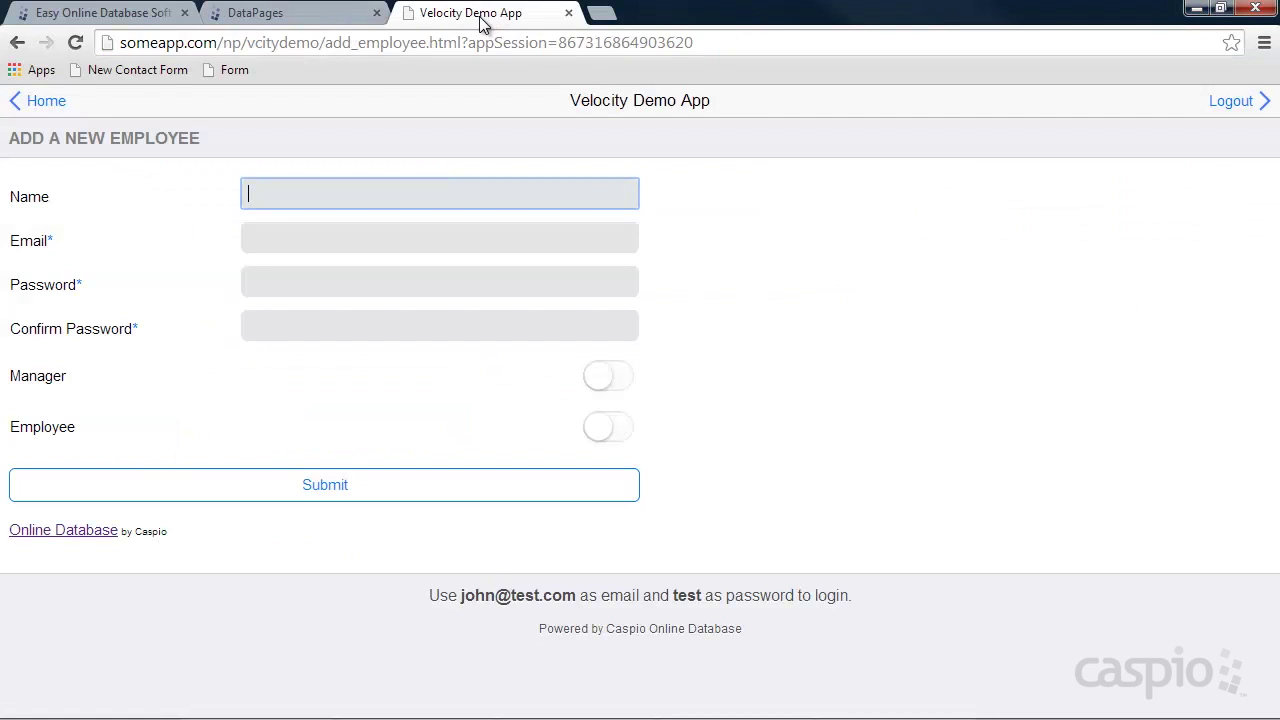
pyautogui.click(55, 107)
pyautogui.click(120, 278)
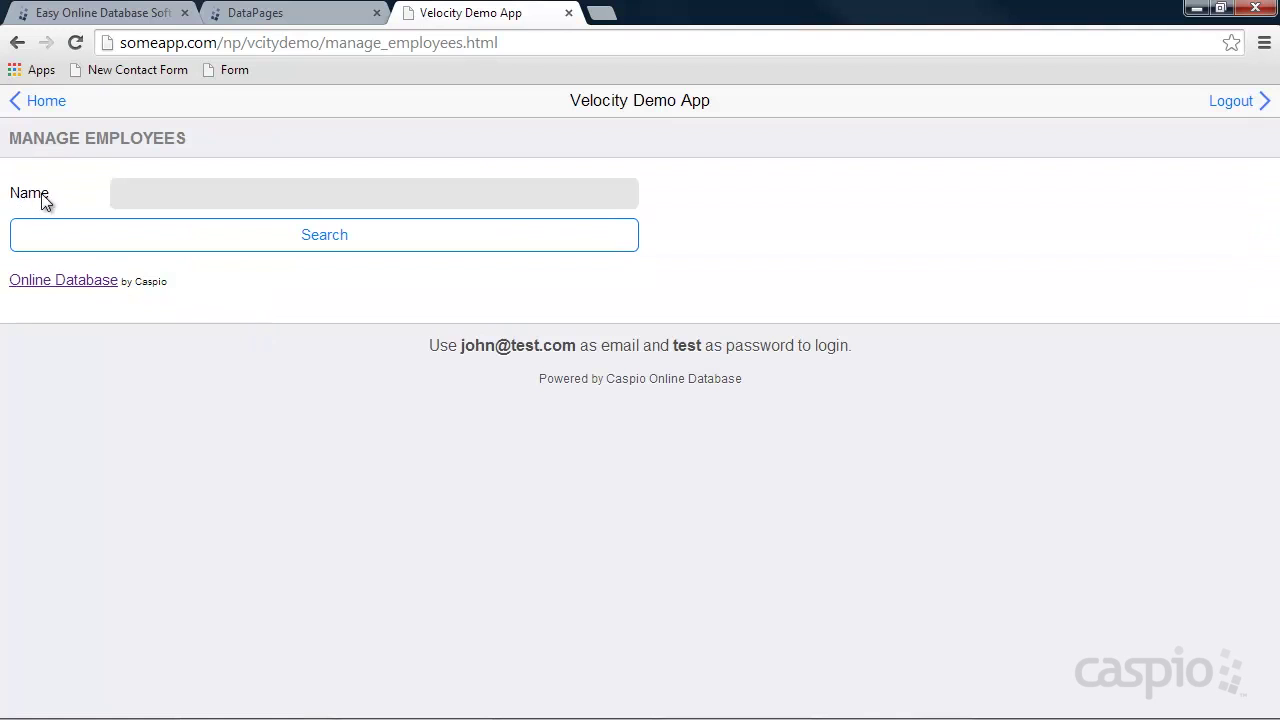
pyautogui.click(320, 234)
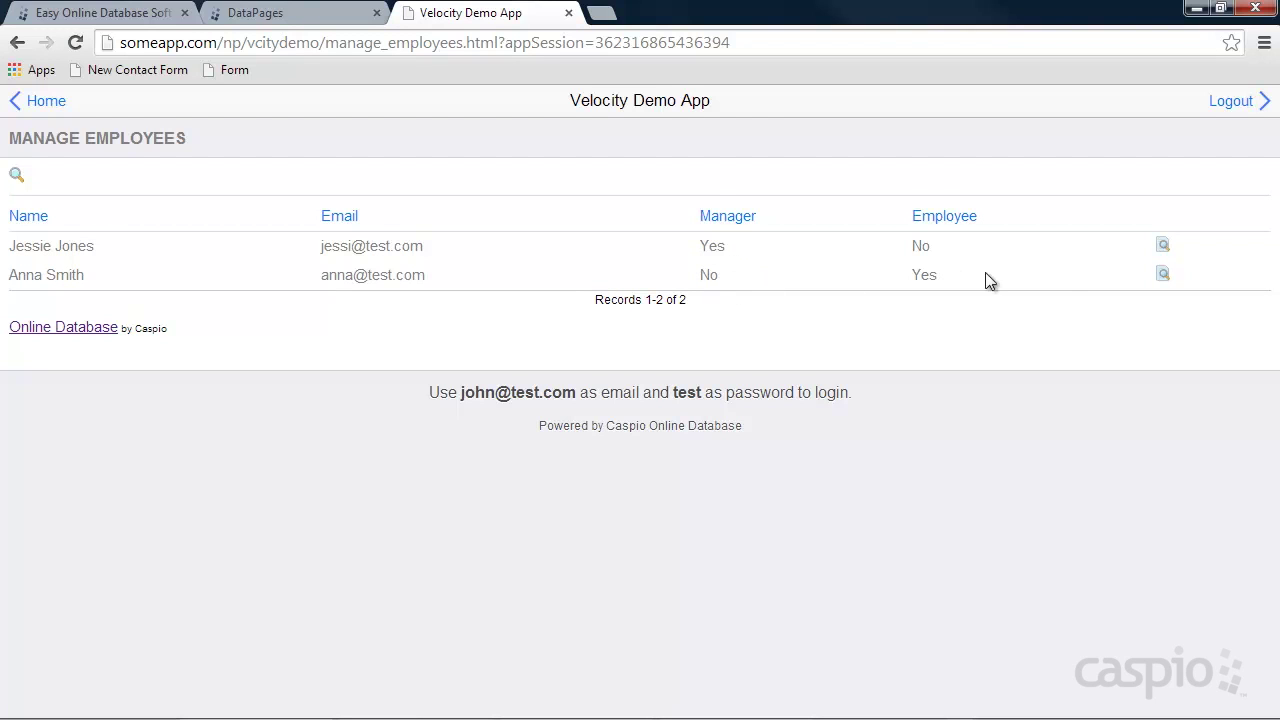
pyautogui.click(1162, 275)
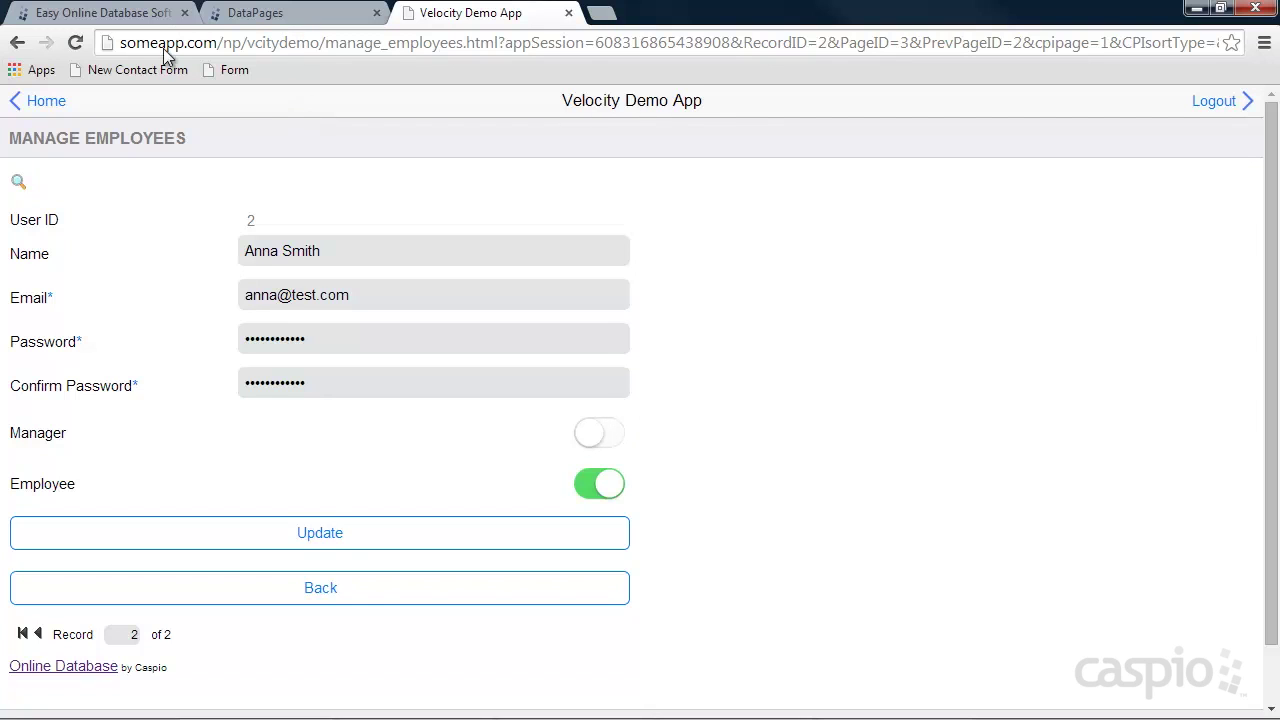
# Switch the demo site to the Employee view, then return to the Caspio DataPages list.
pyautogui.click(18, 100)
pyautogui.click(576, 148)
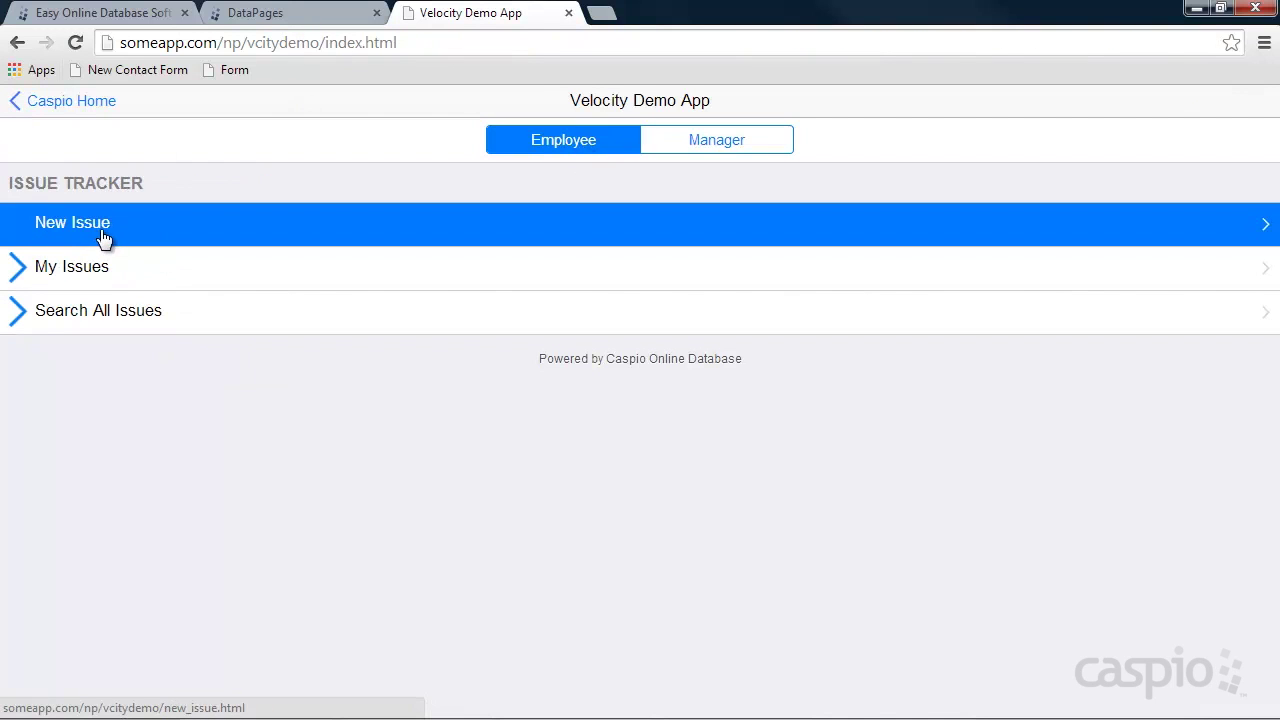
pyautogui.click(271, 20)
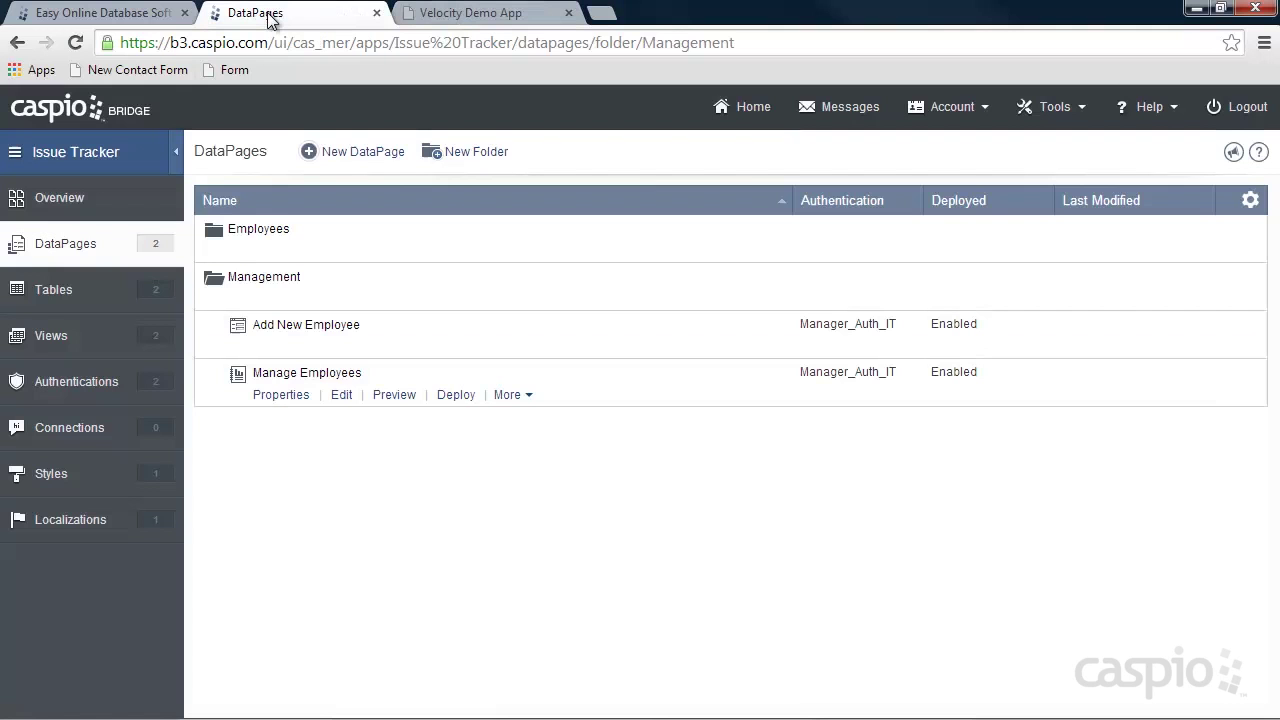
# Start a new Submission Form DataPage in the Employees folder.
pyautogui.click(244, 300)
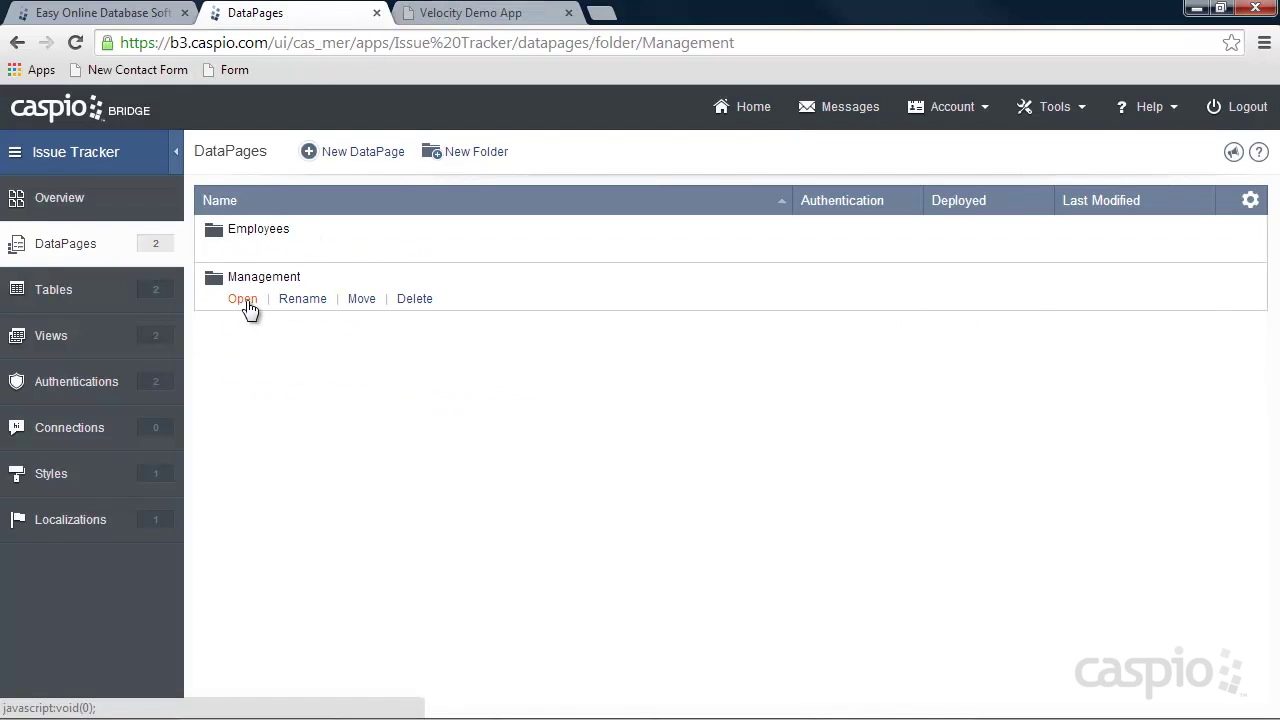
pyautogui.click(243, 251)
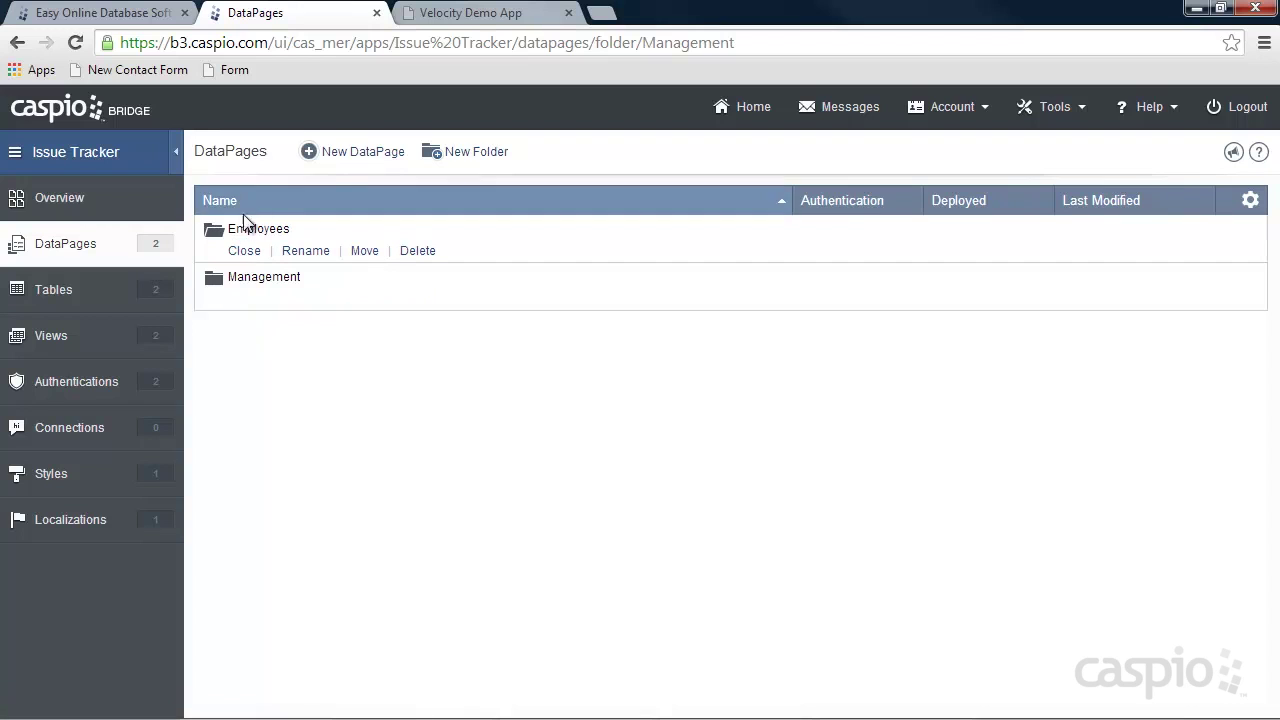
pyautogui.click(368, 152)
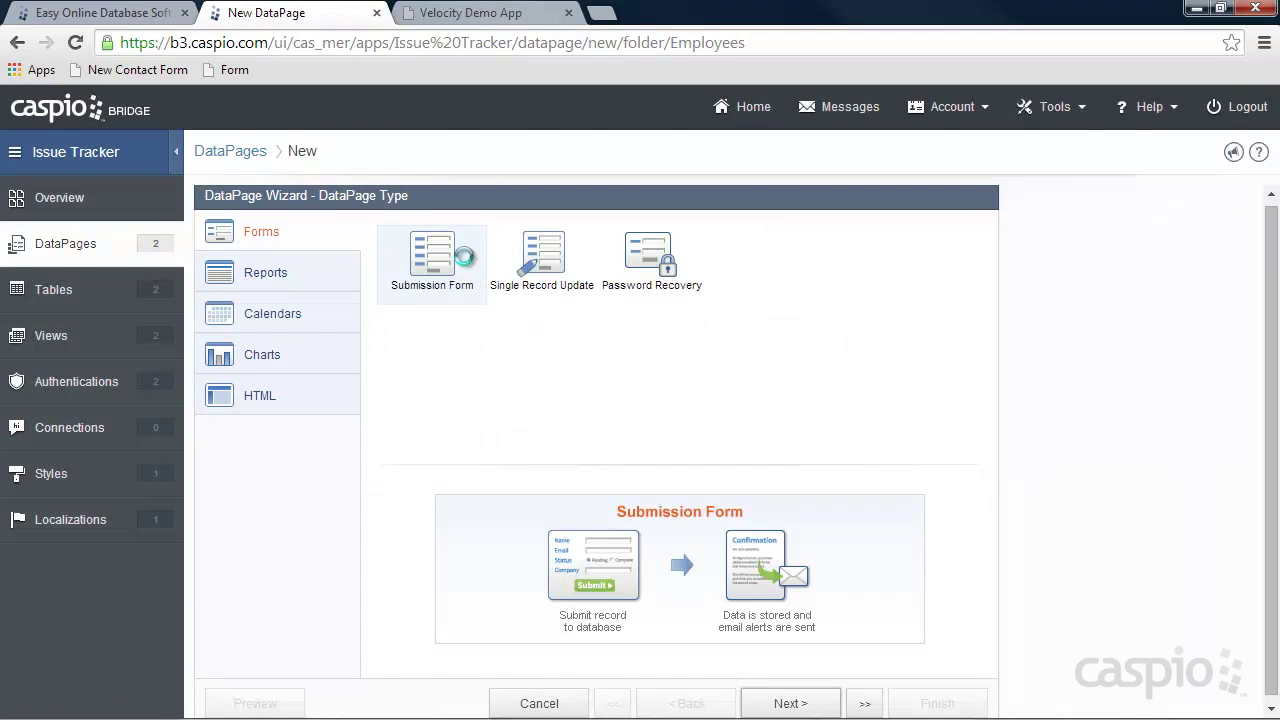
pyautogui.click(826, 708)
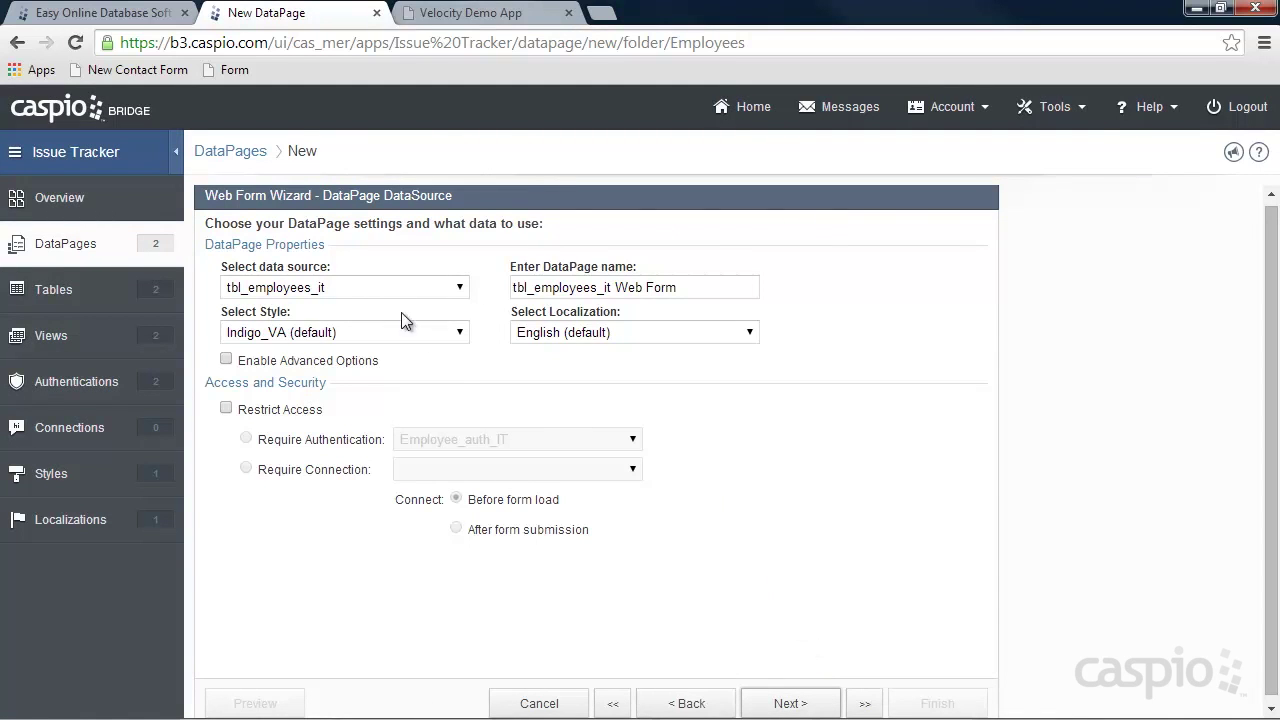
# Base the form on tbl_issues_it and name it 'New Issue Form'.
pyautogui.click(365, 290)
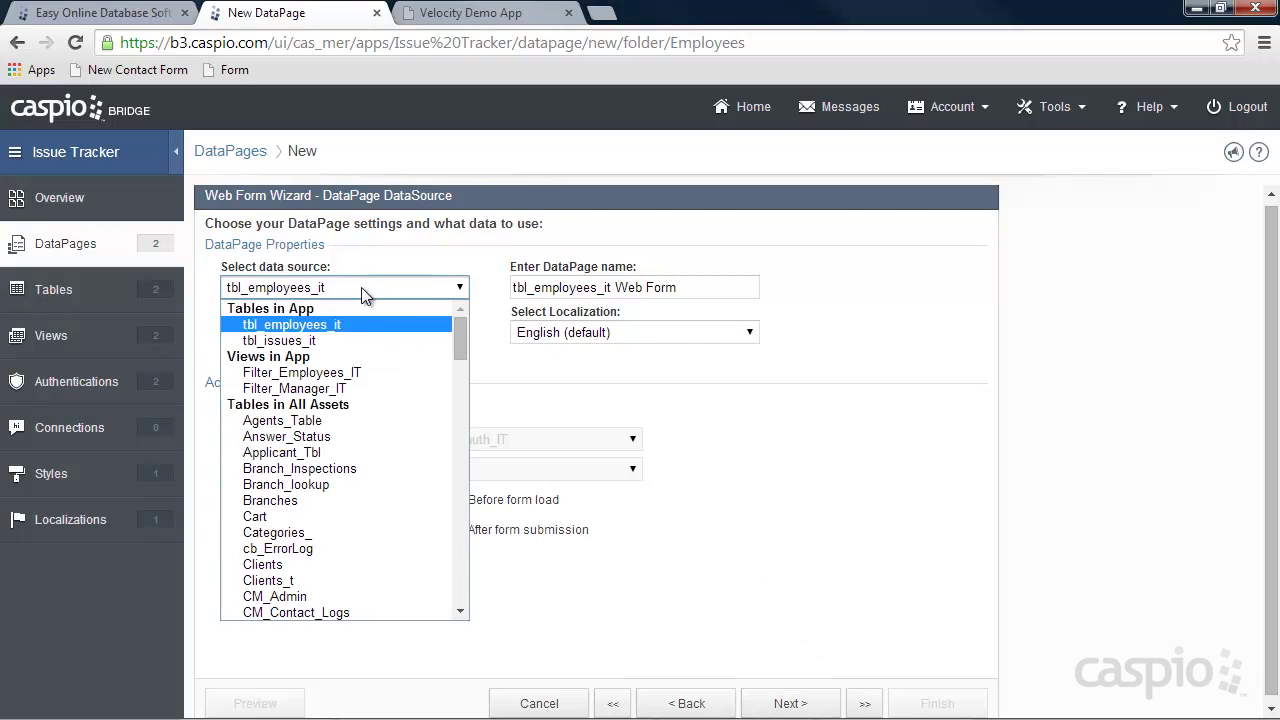
pyautogui.click(307, 341)
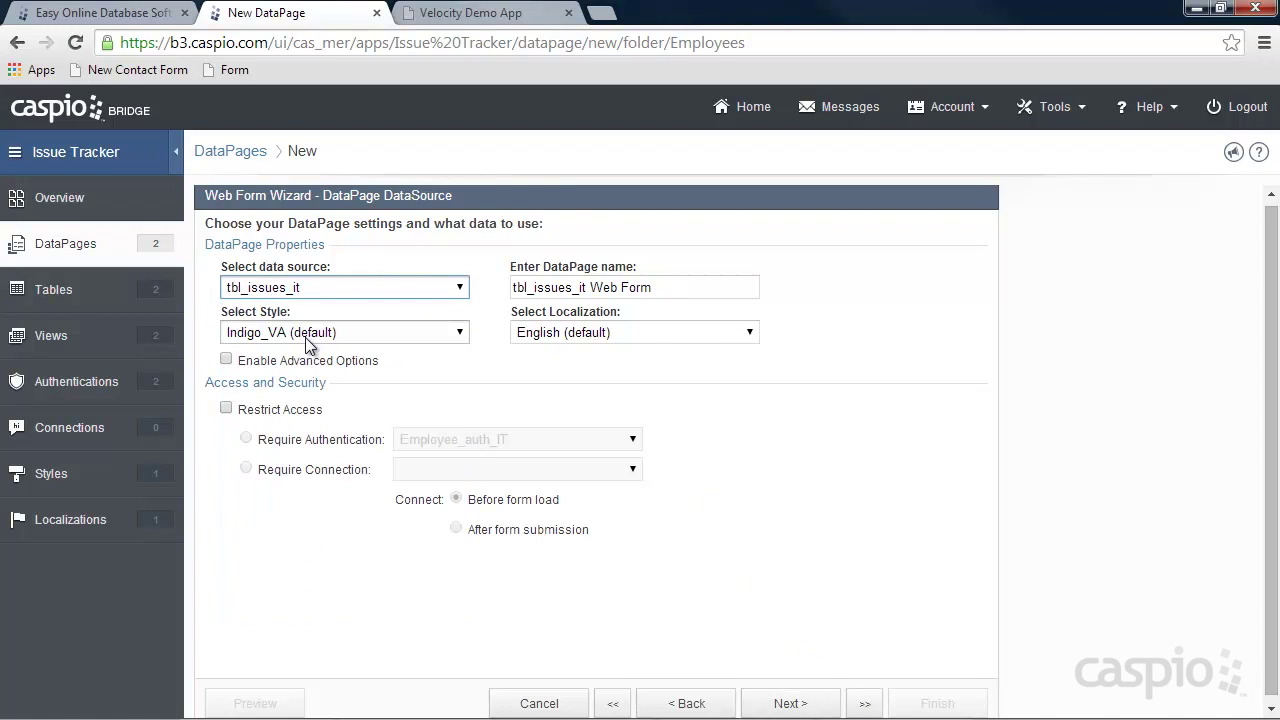
pyautogui.press('Tab')
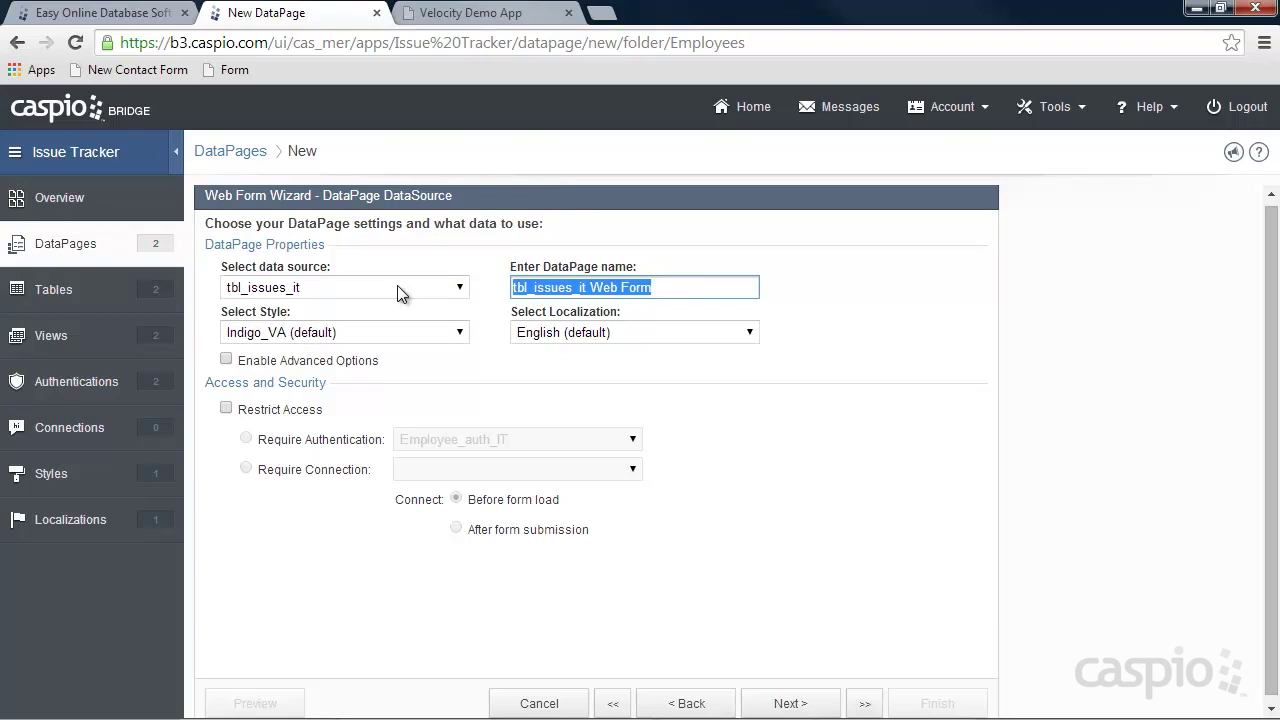
pyautogui.write('SUbmit')
pyautogui.press('BackSpace')
pyautogui.press('BackSpace')
pyautogui.press('BackSpace')
pyautogui.press('BackSpace')
pyautogui.press('BackSpace')
pyautogui.press('BackSpace')
pyautogui.press('BackSpace')
pyautogui.write('New Issue Form')
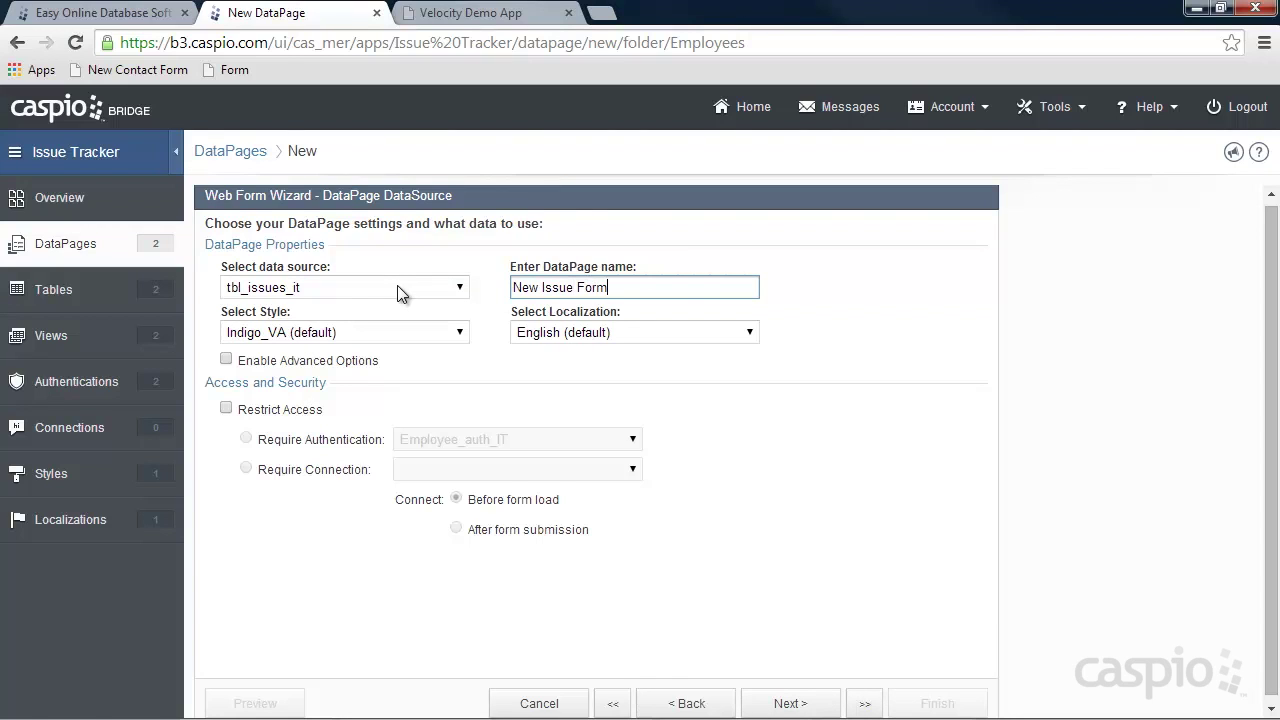
# Apply iPhone_Style and restrict access to the form to Employee_auth_IT.
pyautogui.click(352, 332)
pyautogui.scroll(3, 302, 395)
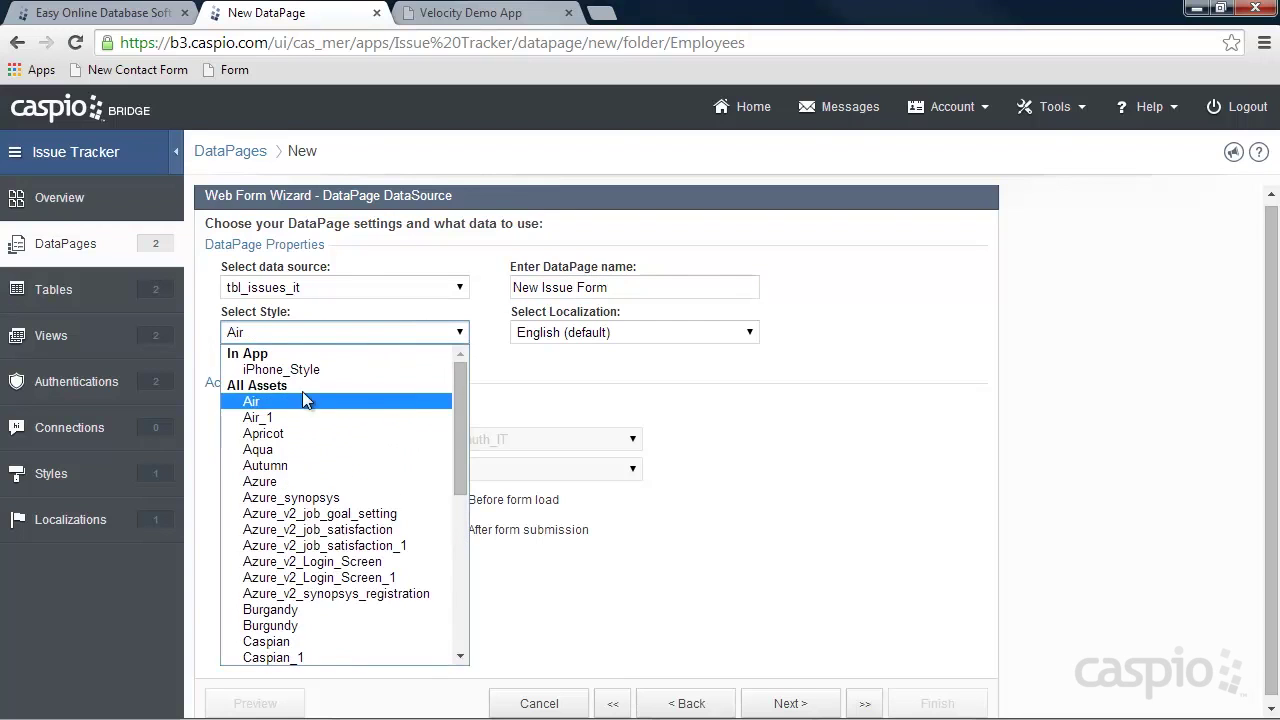
pyautogui.click(296, 371)
pyautogui.click(262, 412)
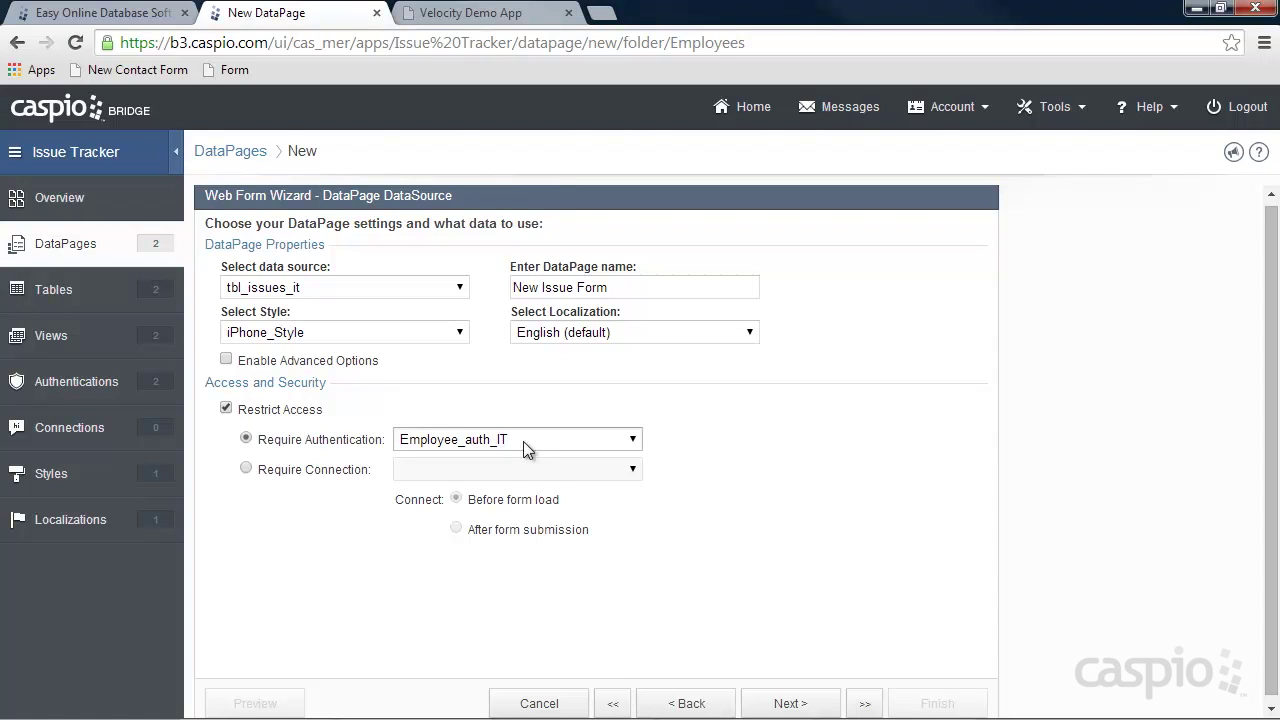
pyautogui.click(803, 704)
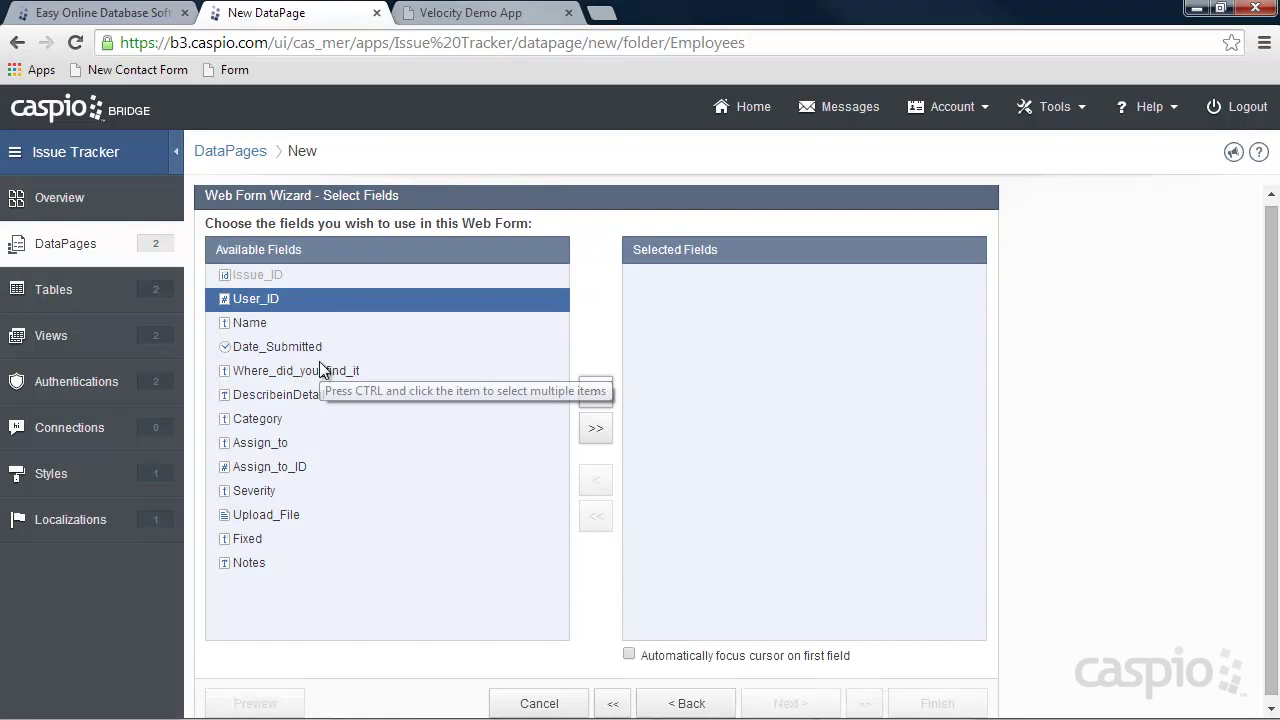
# Add all fields and make User_ID hidden, filled on load from tbl_employees_it_User_ID.
pyautogui.click(593, 433)
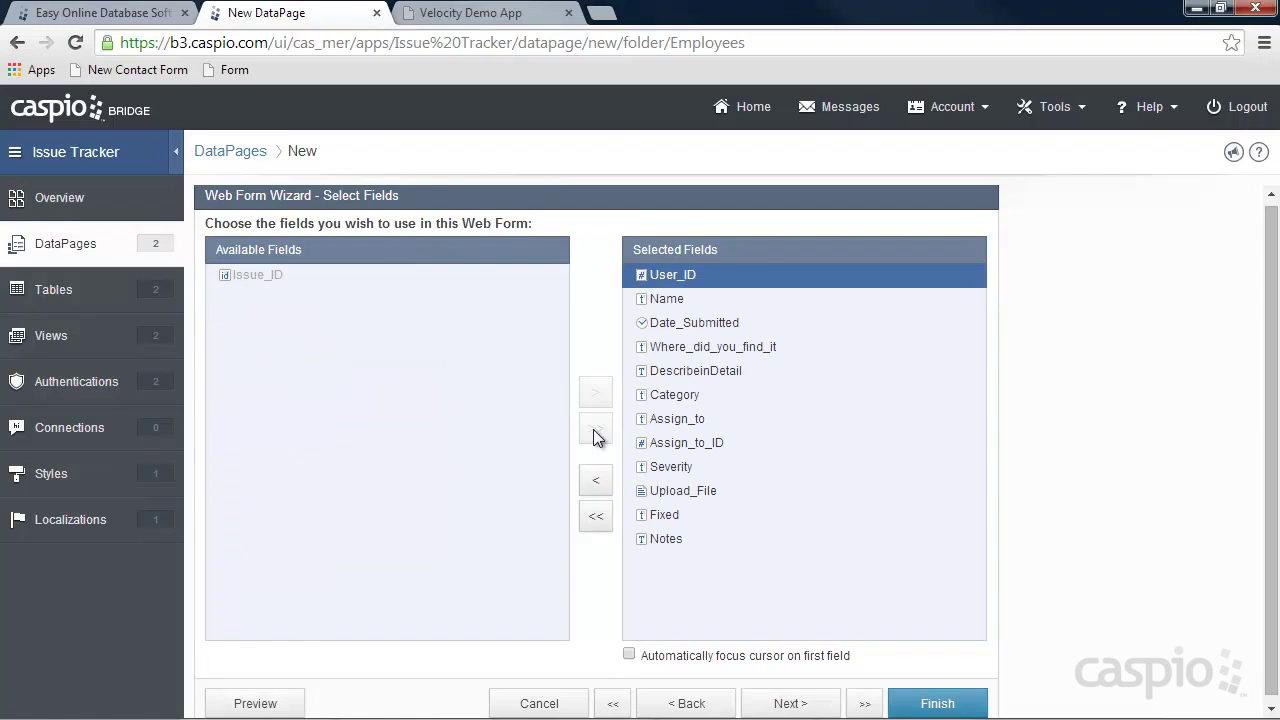
pyautogui.click(790, 704)
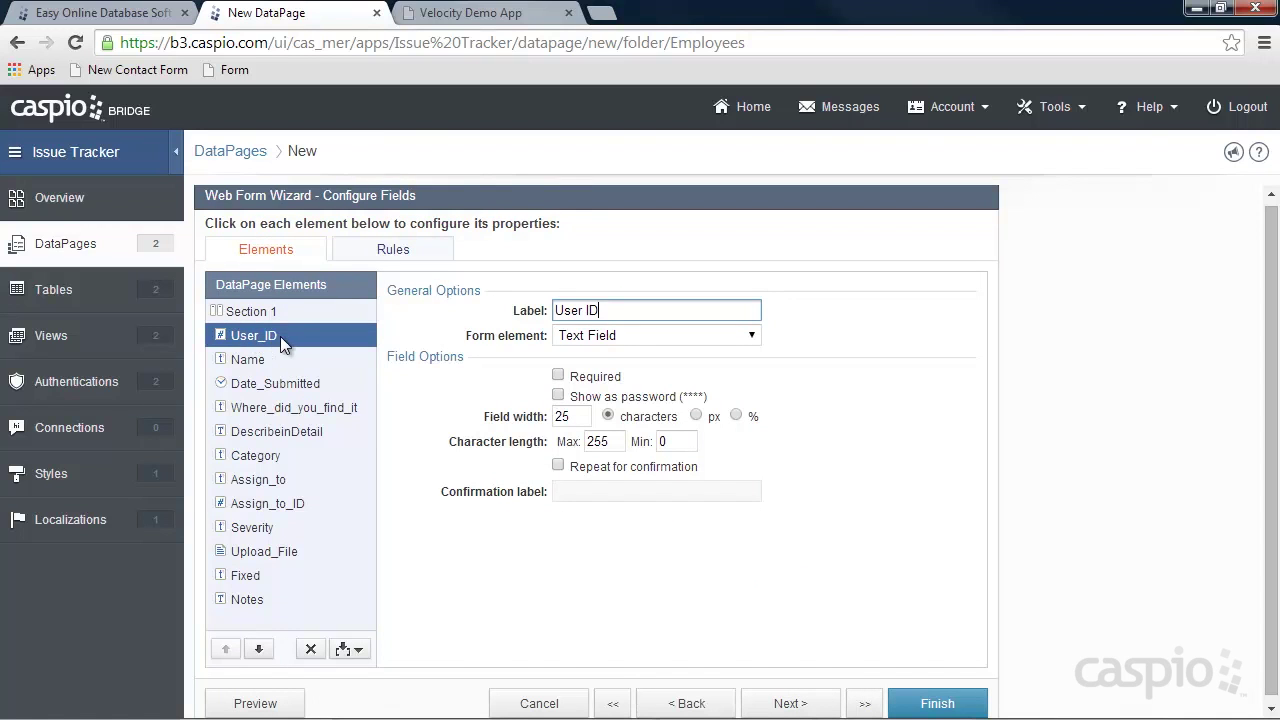
pyautogui.click(620, 334)
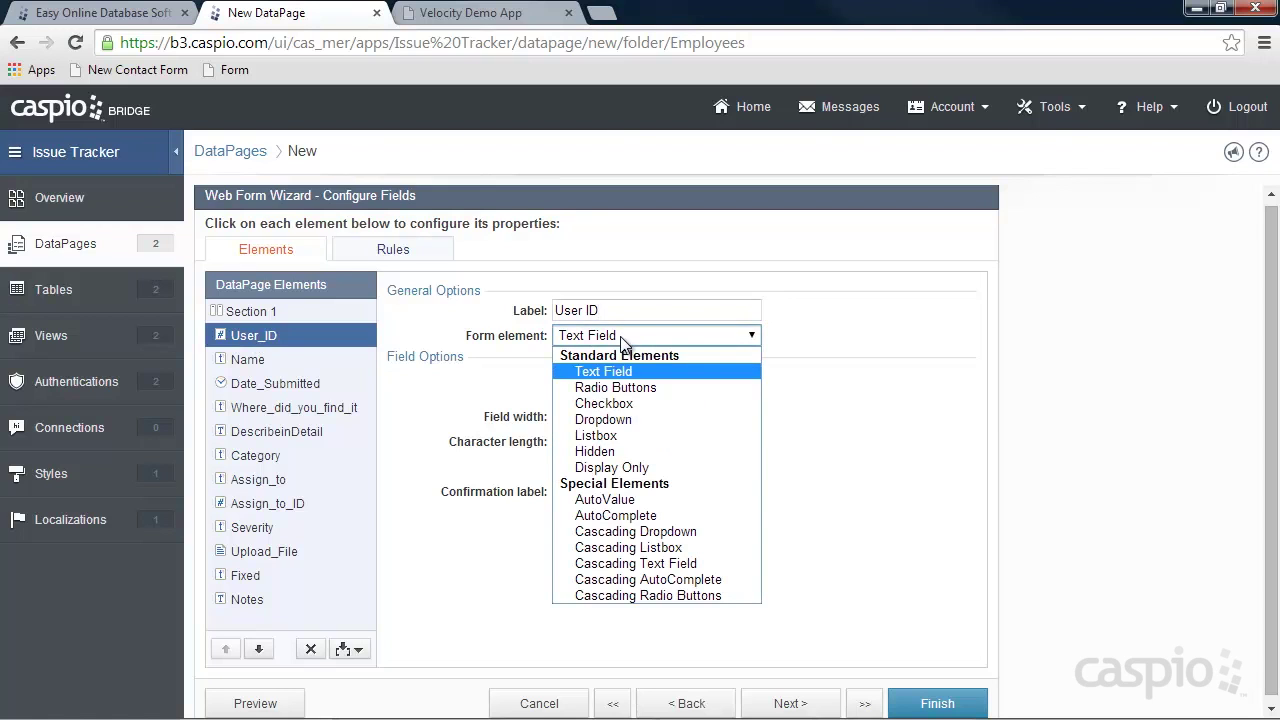
pyautogui.click(610, 451)
pyautogui.click(600, 383)
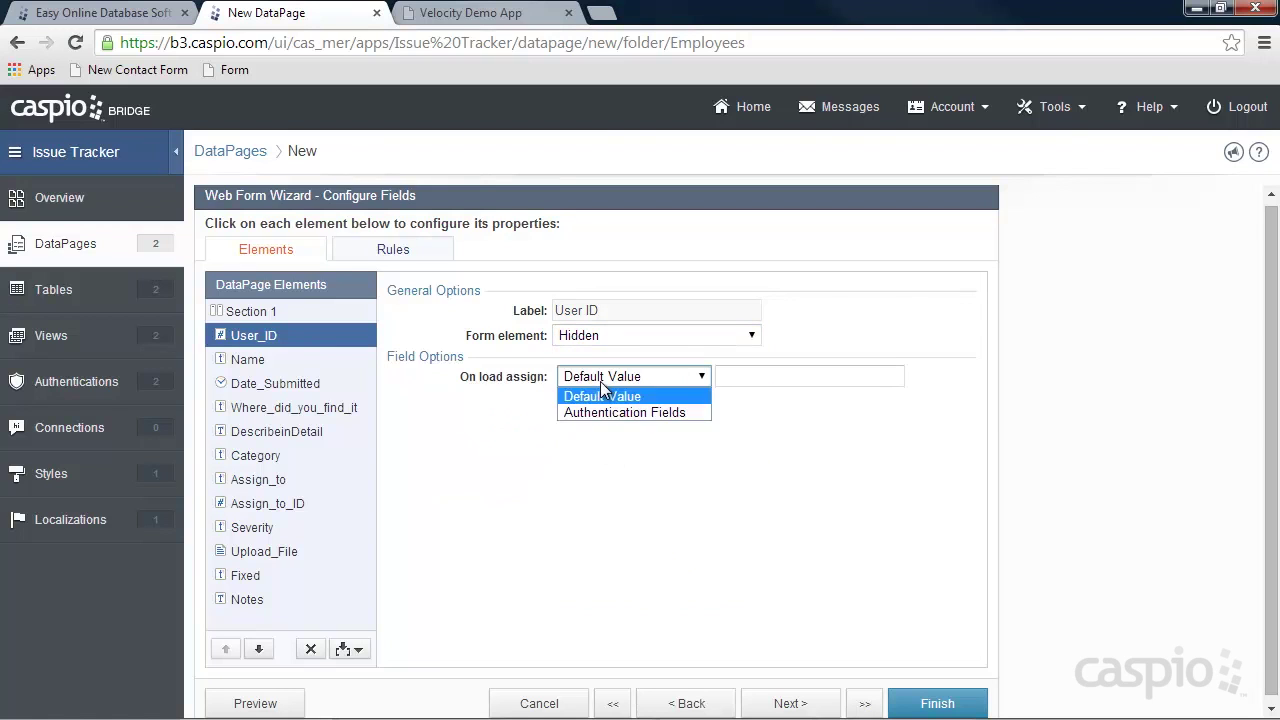
pyautogui.click(606, 412)
pyautogui.click(760, 376)
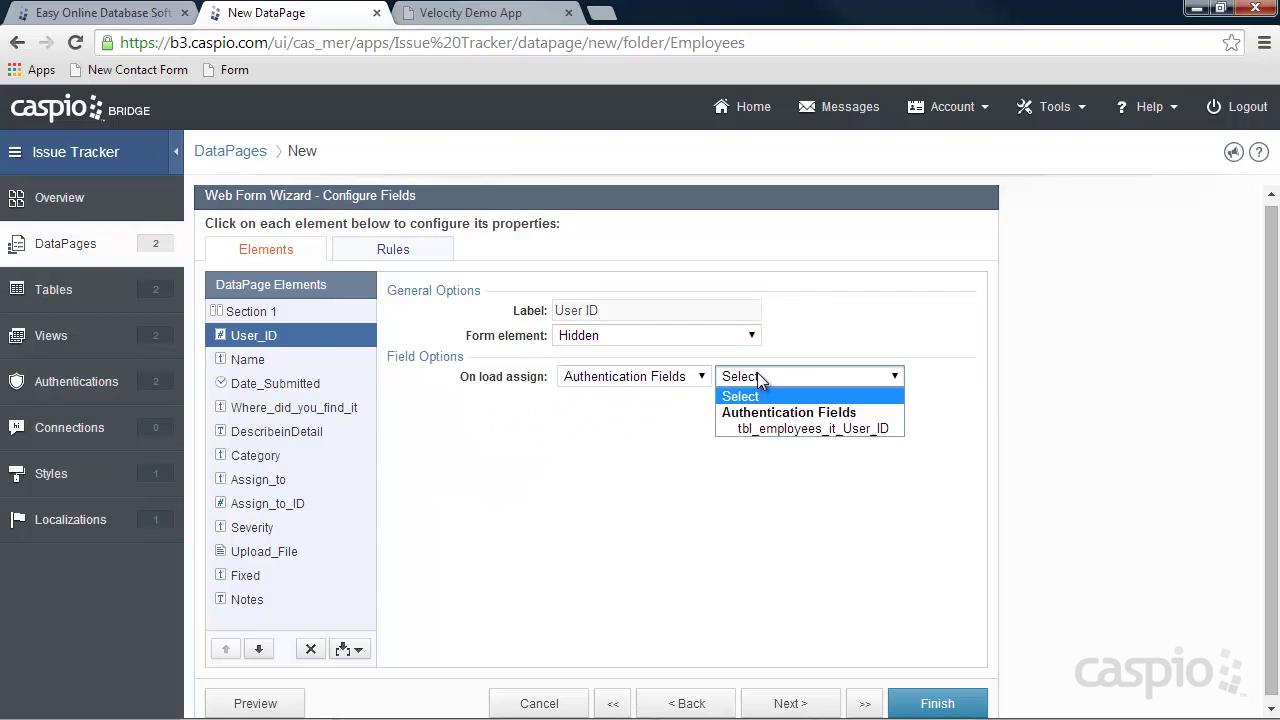
pyautogui.click(777, 429)
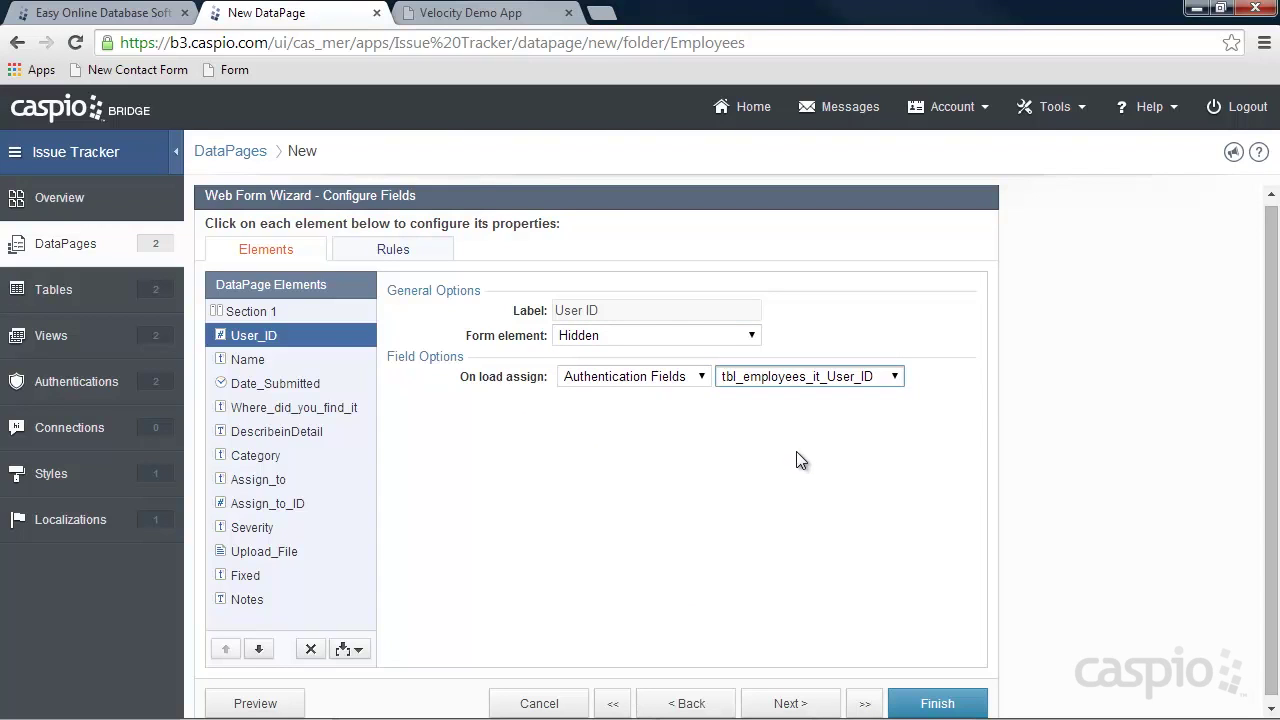
# Make Name hidden, filled on load from authentication field tbl_employees_it_Name.
pyautogui.click(247, 362)
pyautogui.click(614, 340)
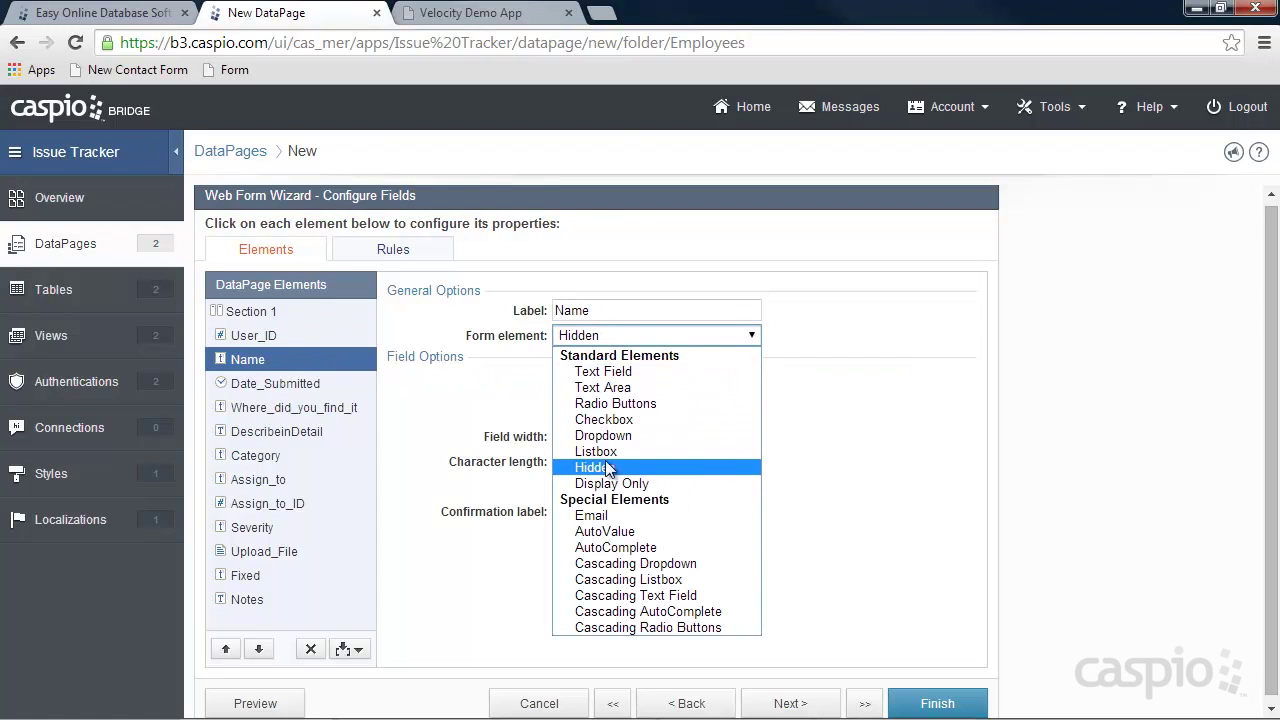
pyautogui.click(607, 468)
pyautogui.click(609, 378)
pyautogui.click(612, 409)
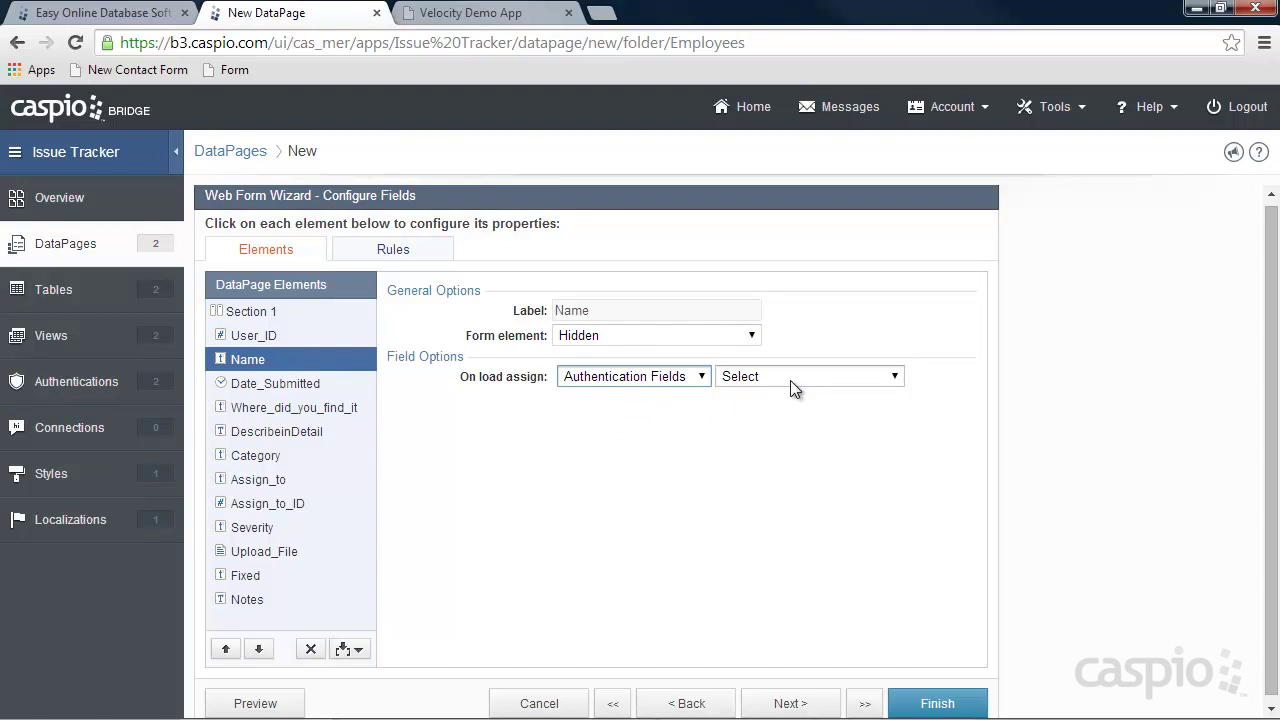
pyautogui.click(790, 380)
pyautogui.click(805, 426)
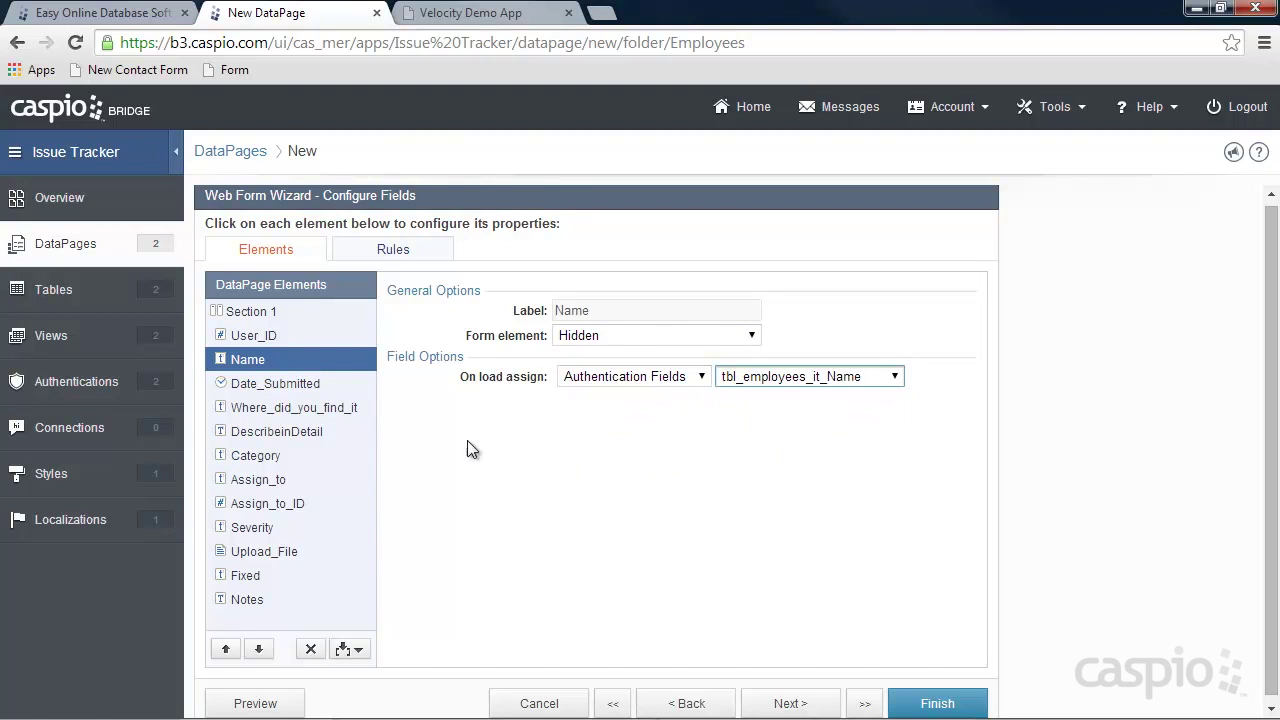
pyautogui.click(255, 385)
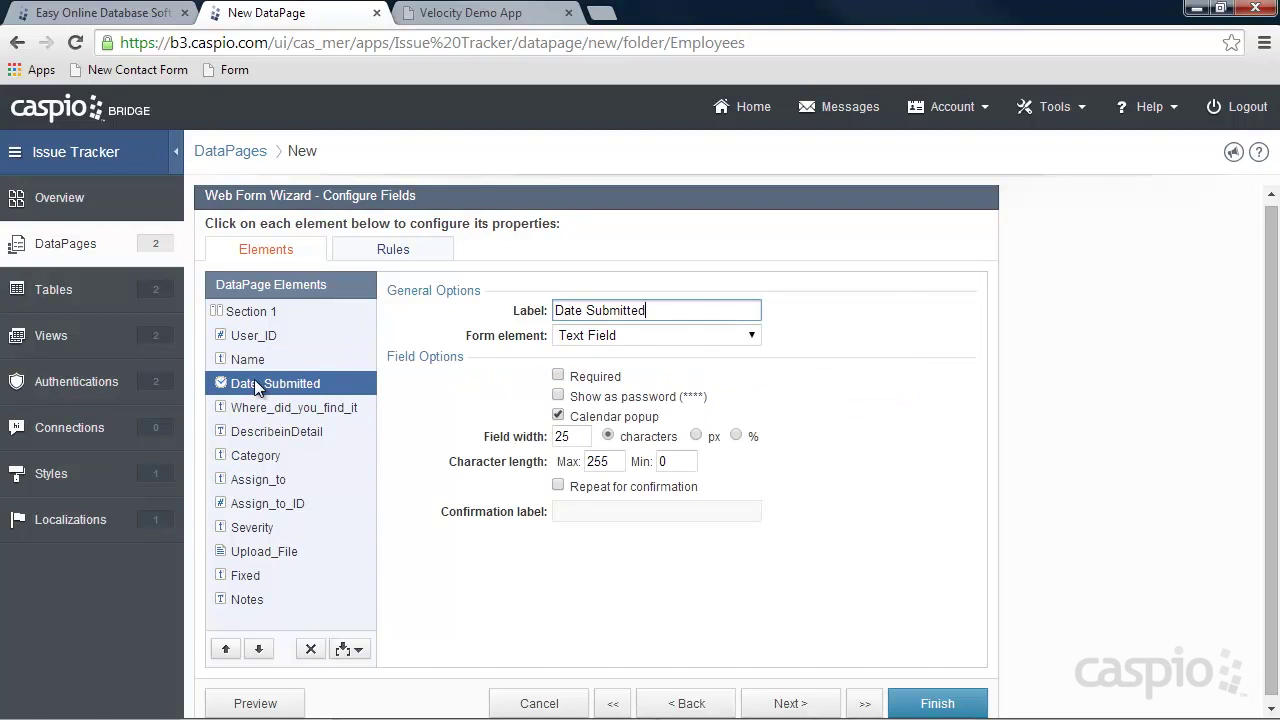
# Make Date_Submitted a TimeStamp and Where did you find it? a required field.
pyautogui.click(639, 341)
pyautogui.click(639, 497)
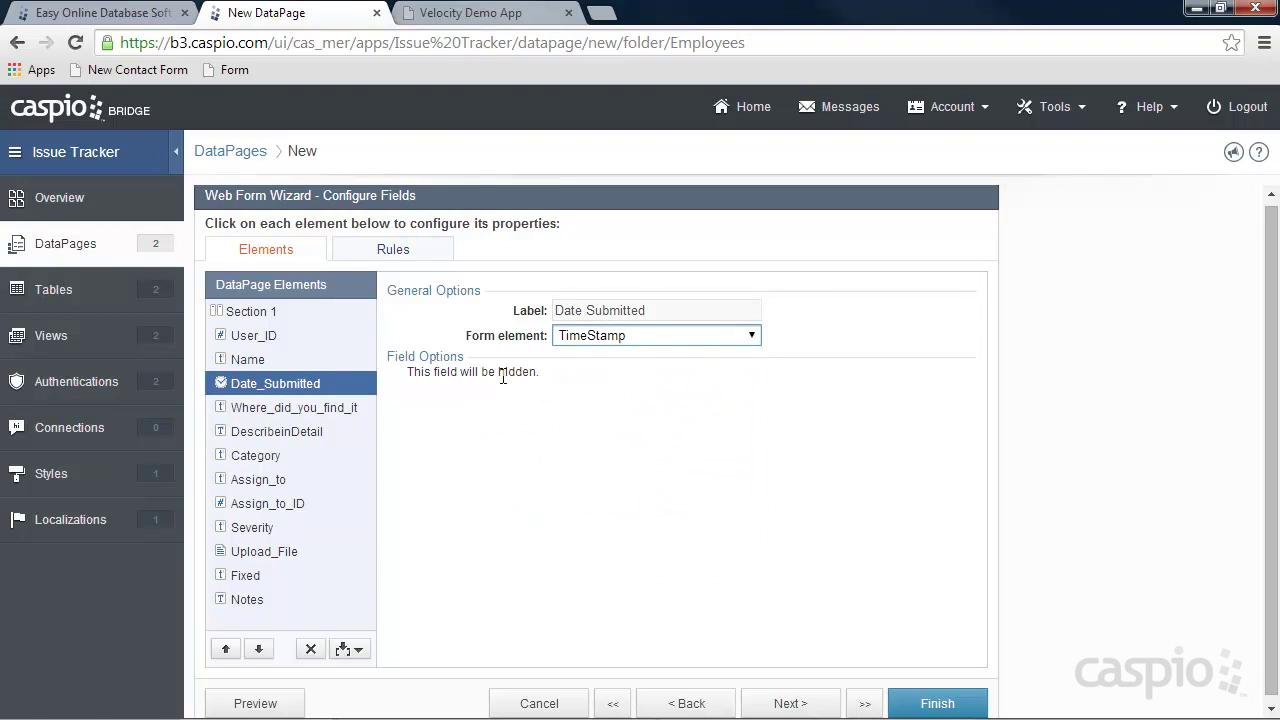
pyautogui.click(284, 411)
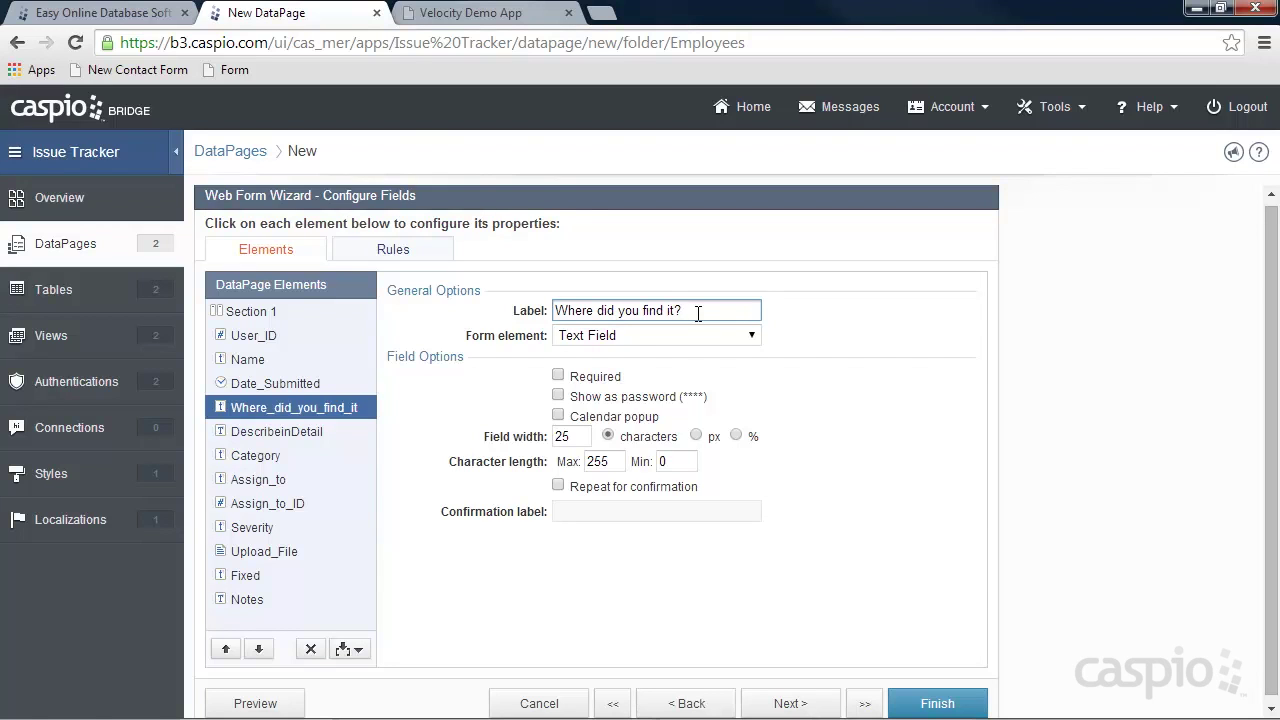
pyautogui.click(558, 375)
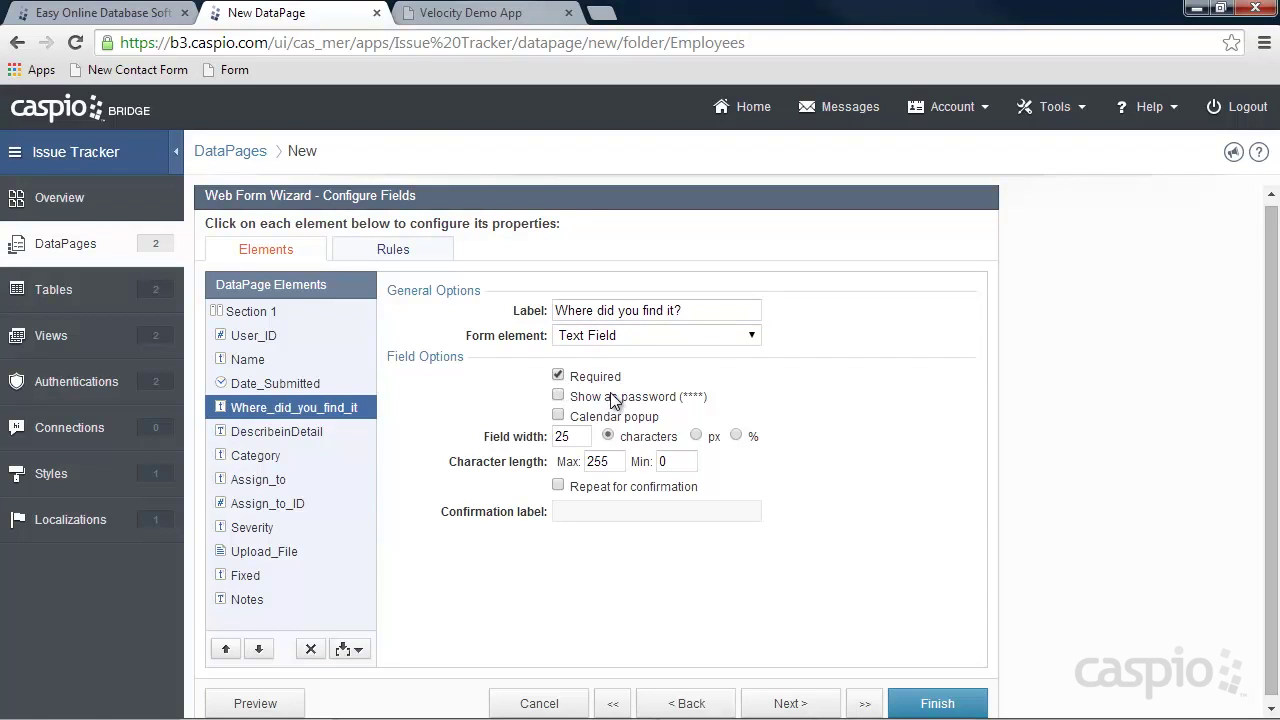
# Relabel DescribeinDetail to 'Describe in Detail' and make it a Text Area.
pyautogui.click(332, 431)
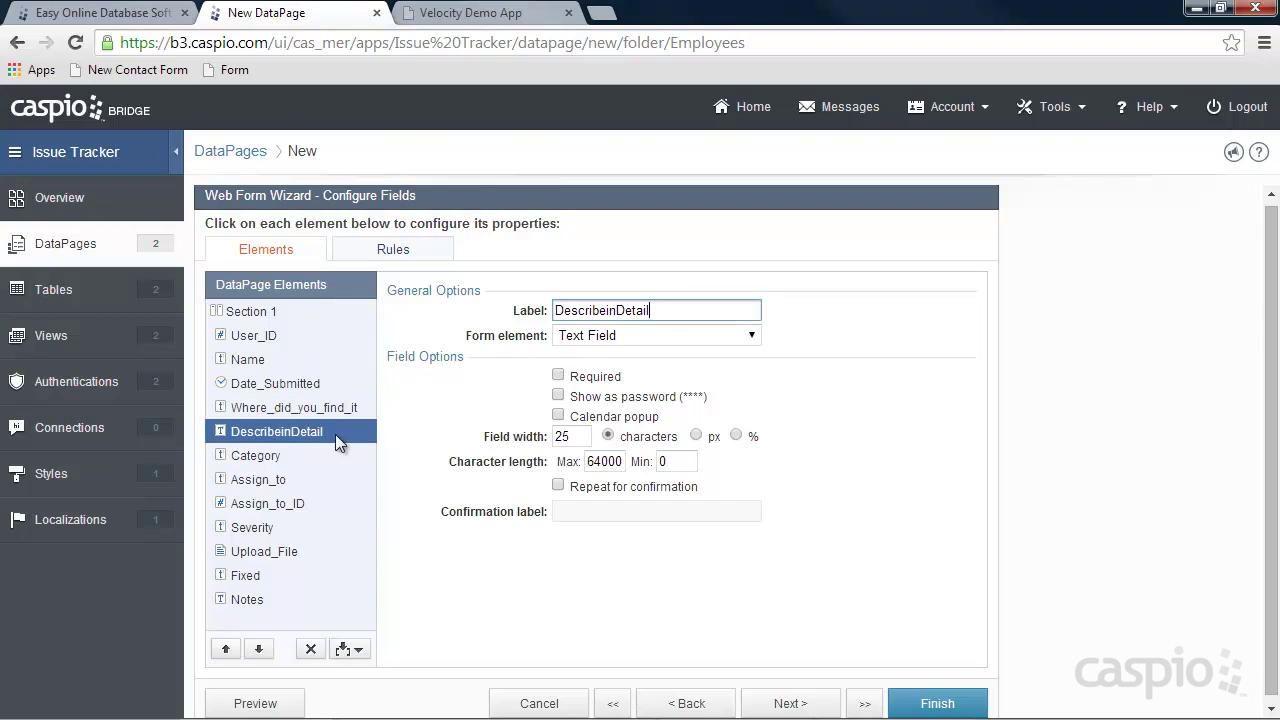
pyautogui.moveTo(669, 313); pyautogui.dragTo(413, 309)
pyautogui.write('Describe in D')
pyautogui.click(580, 336)
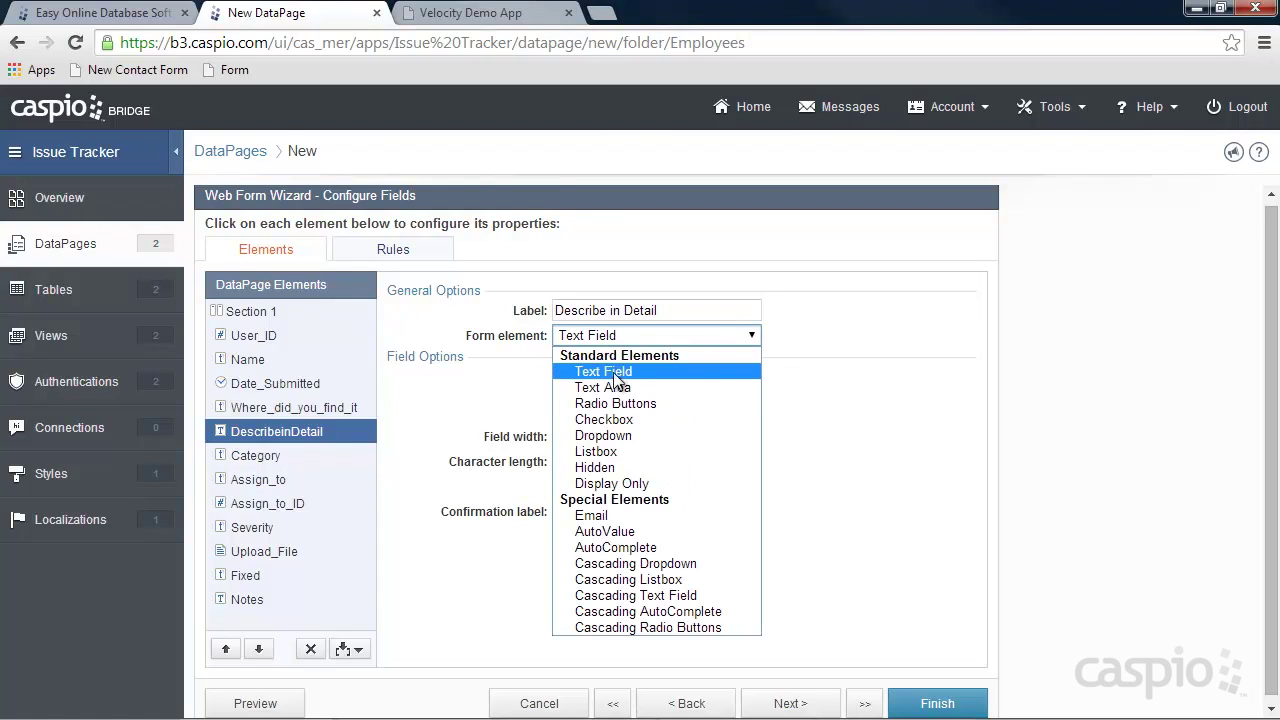
pyautogui.click(612, 384)
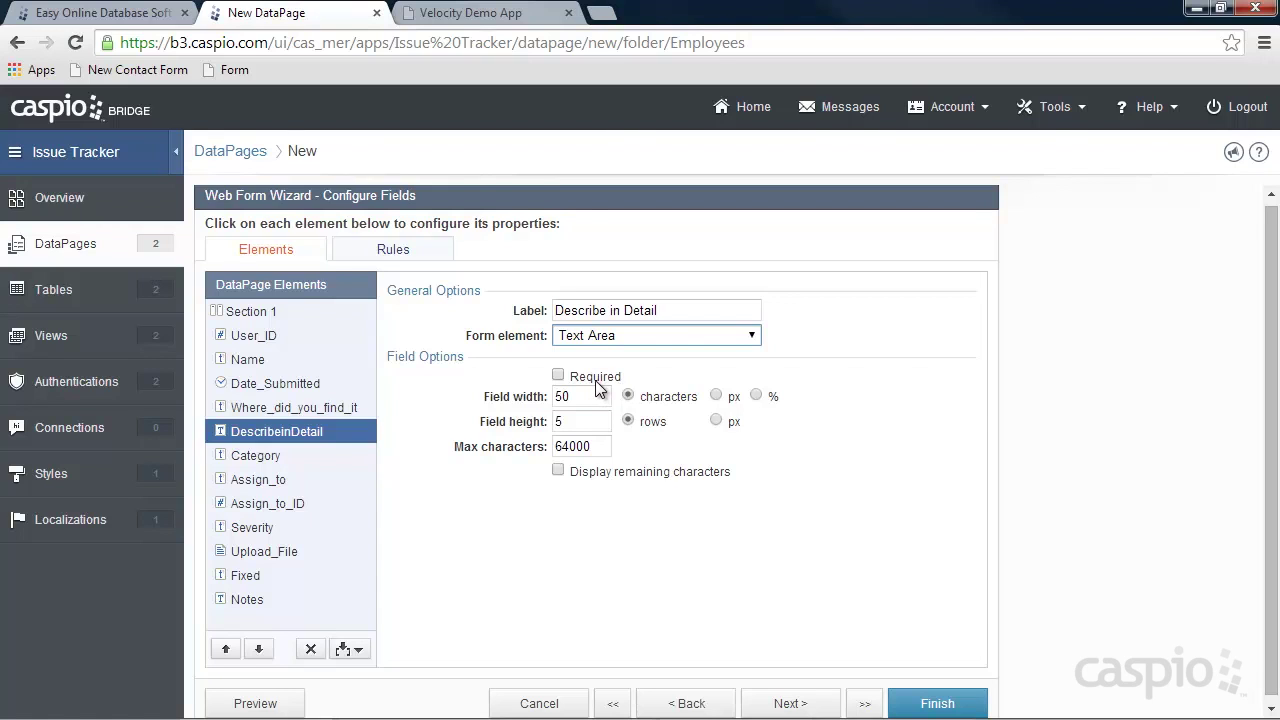
pyautogui.click(292, 457)
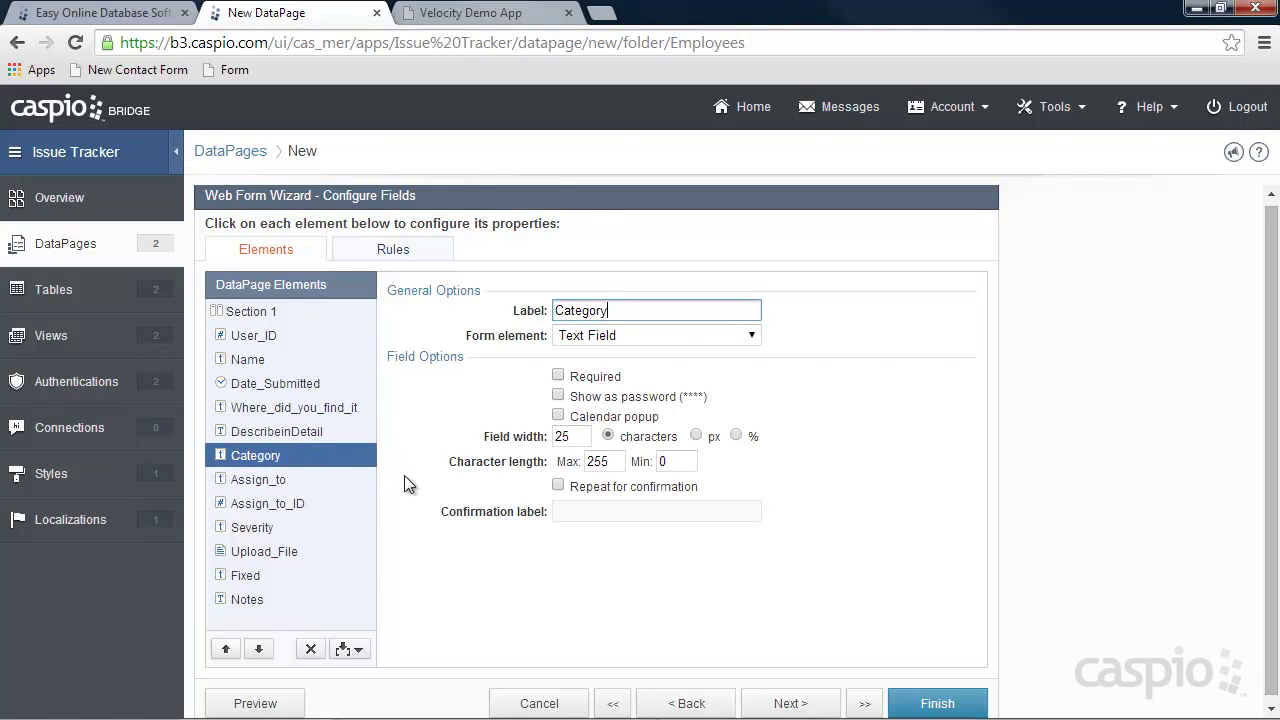
pyautogui.click(280, 480)
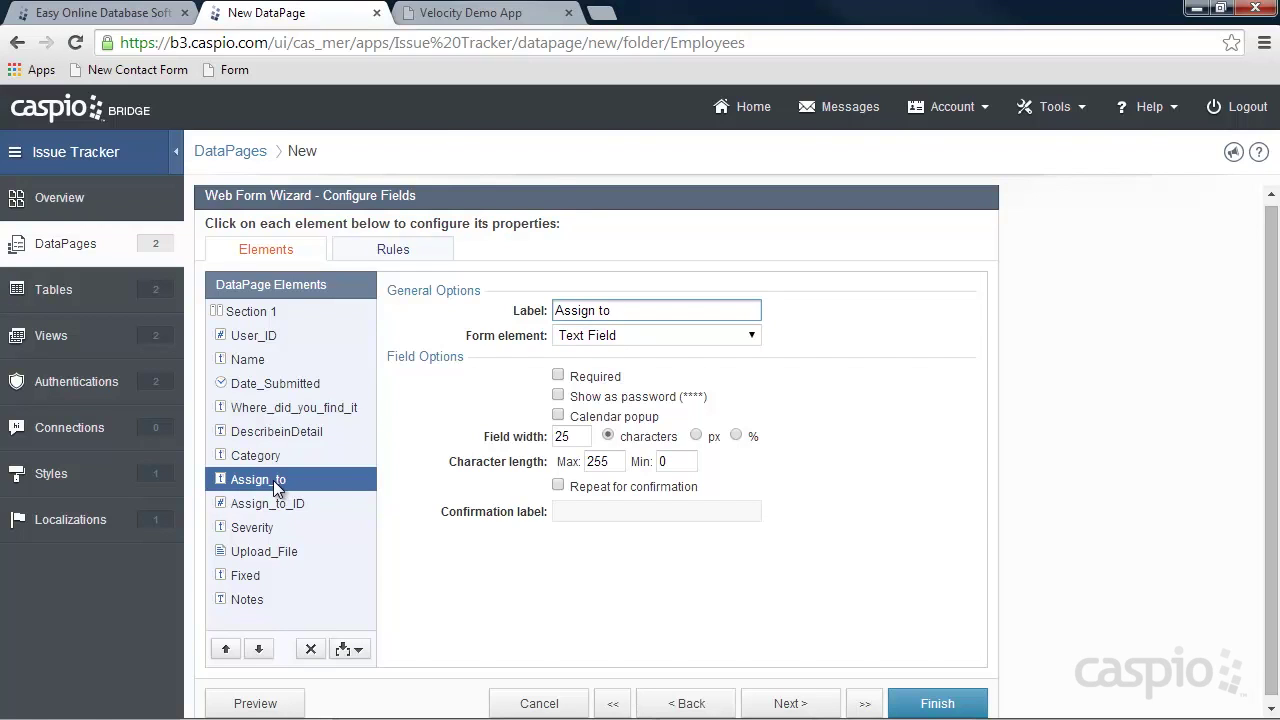
# Make Assign to a Dropdown whose options come from a lookup table or view.
pyautogui.click(616, 335)
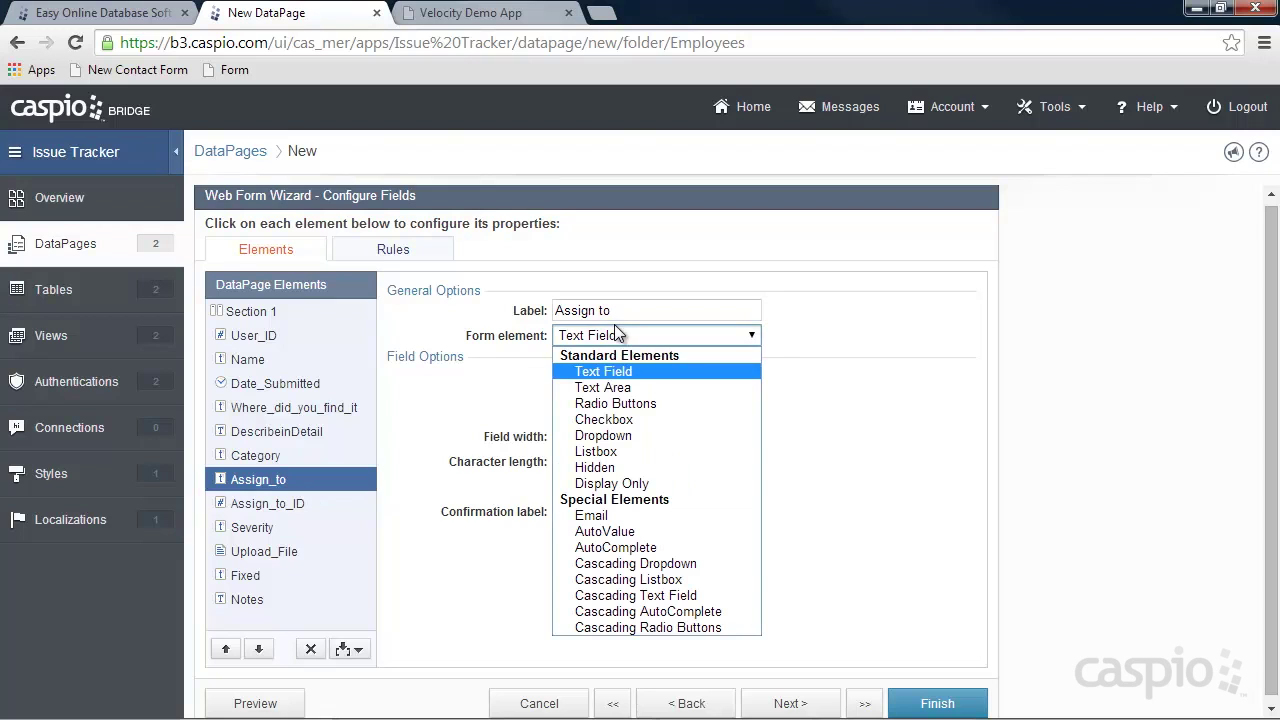
pyautogui.click(613, 437)
pyautogui.click(612, 422)
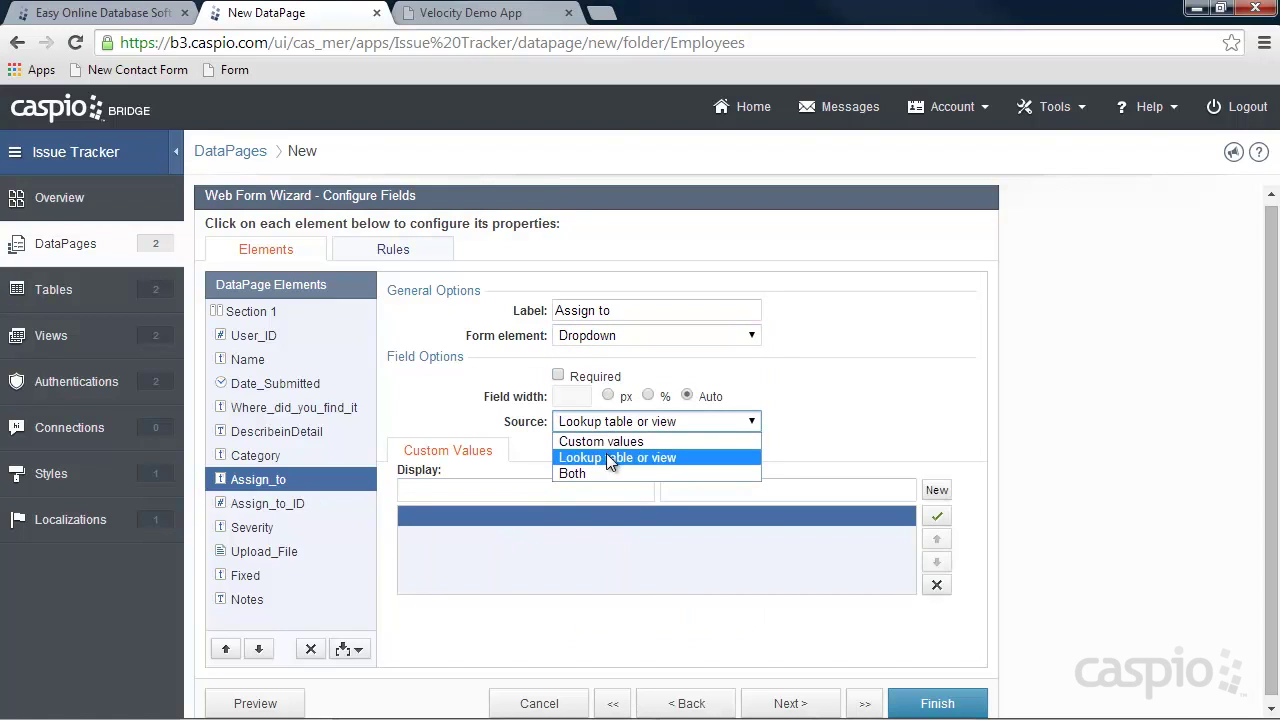
pyautogui.click(610, 460)
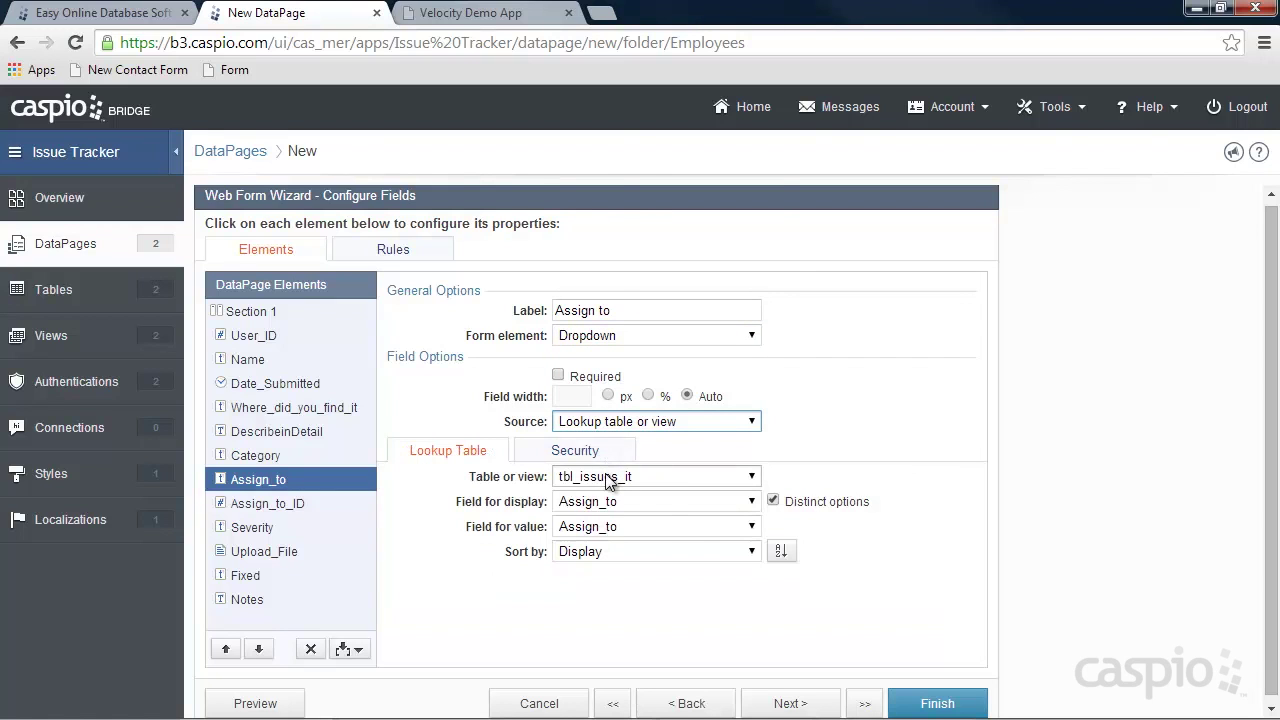
pyautogui.click(608, 477)
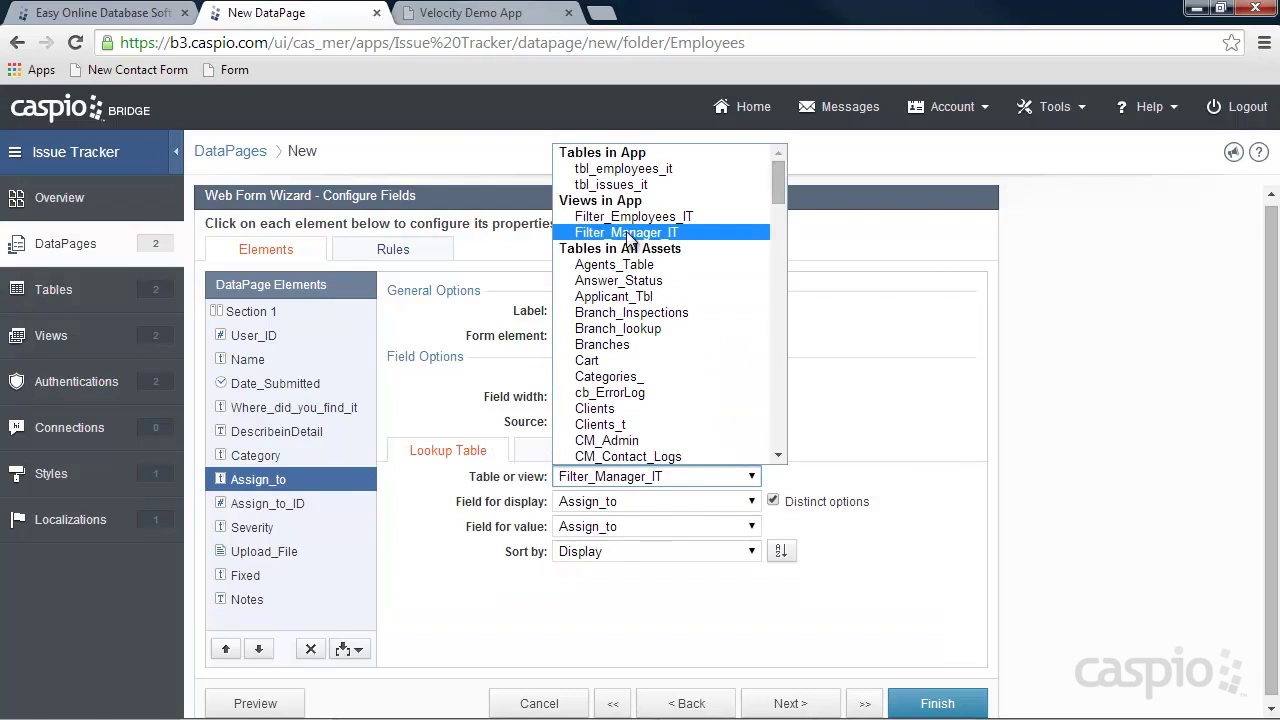
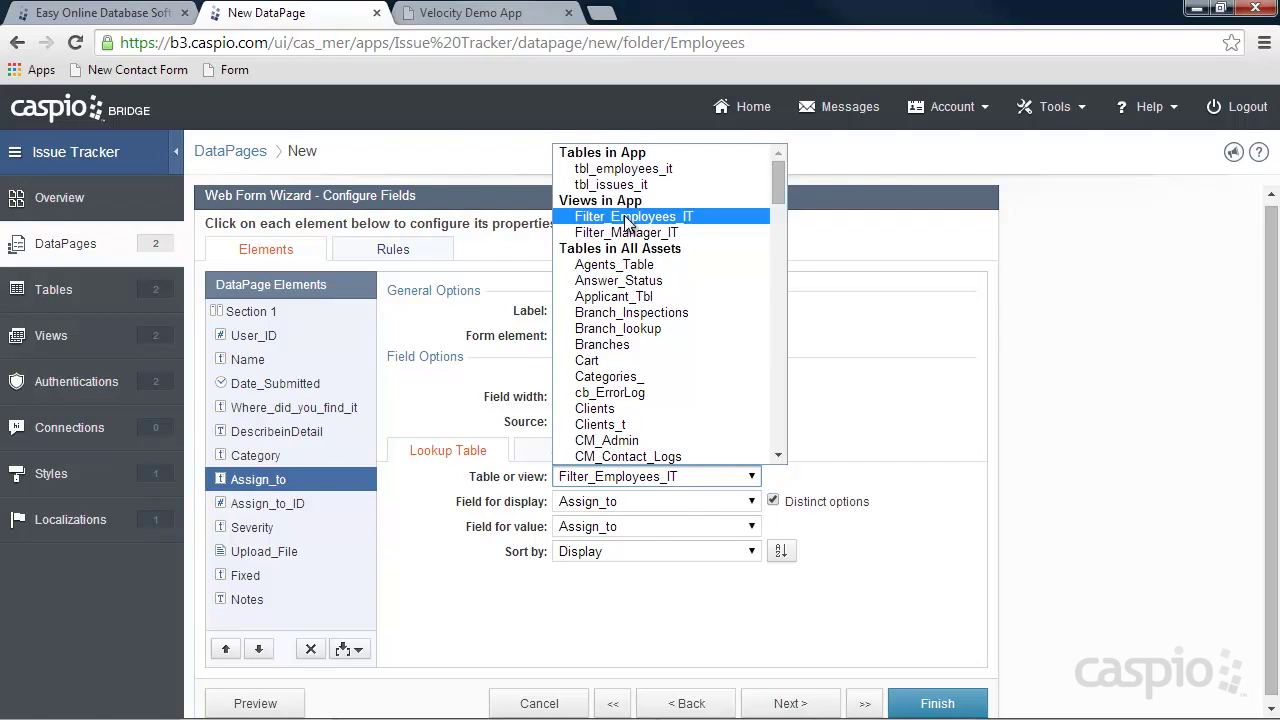
# Point the Assign to dropdown at Filter_Employees_IT, displaying and storing tbl_employees_it_Name.
pyautogui.click(626, 220)
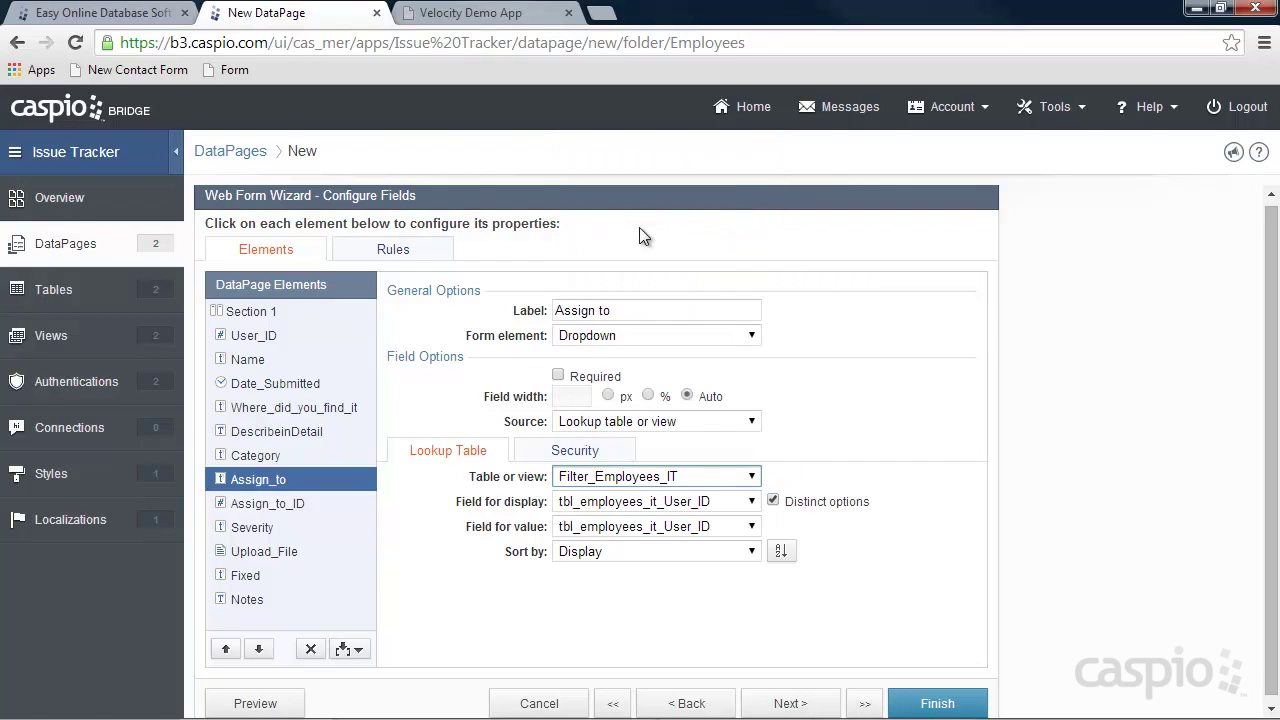
pyautogui.click(622, 508)
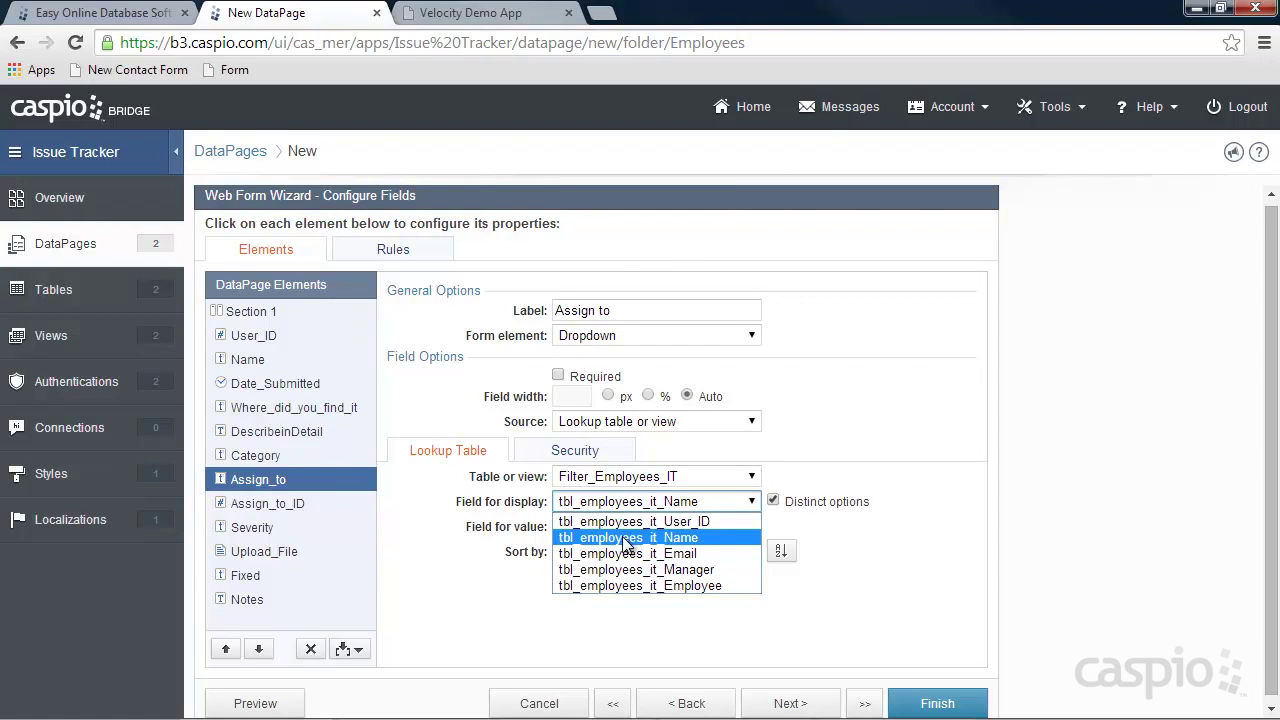
pyautogui.click(624, 538)
pyautogui.click(617, 526)
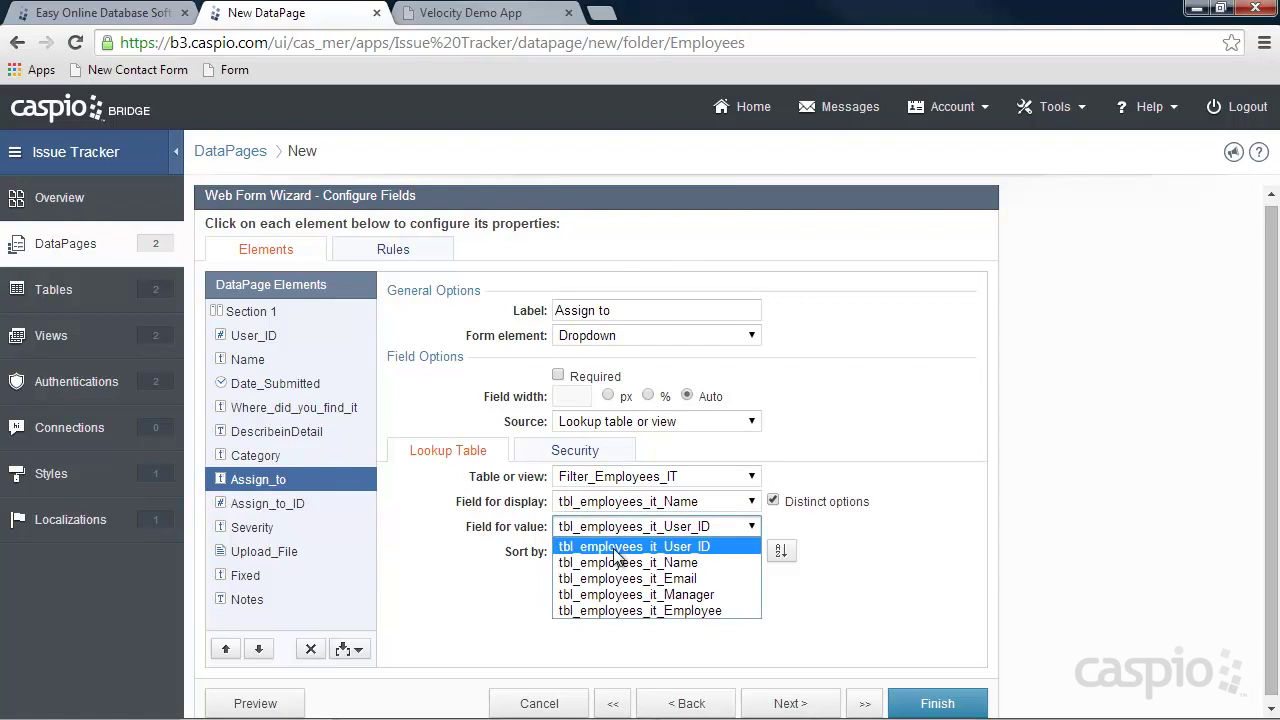
pyautogui.click(613, 561)
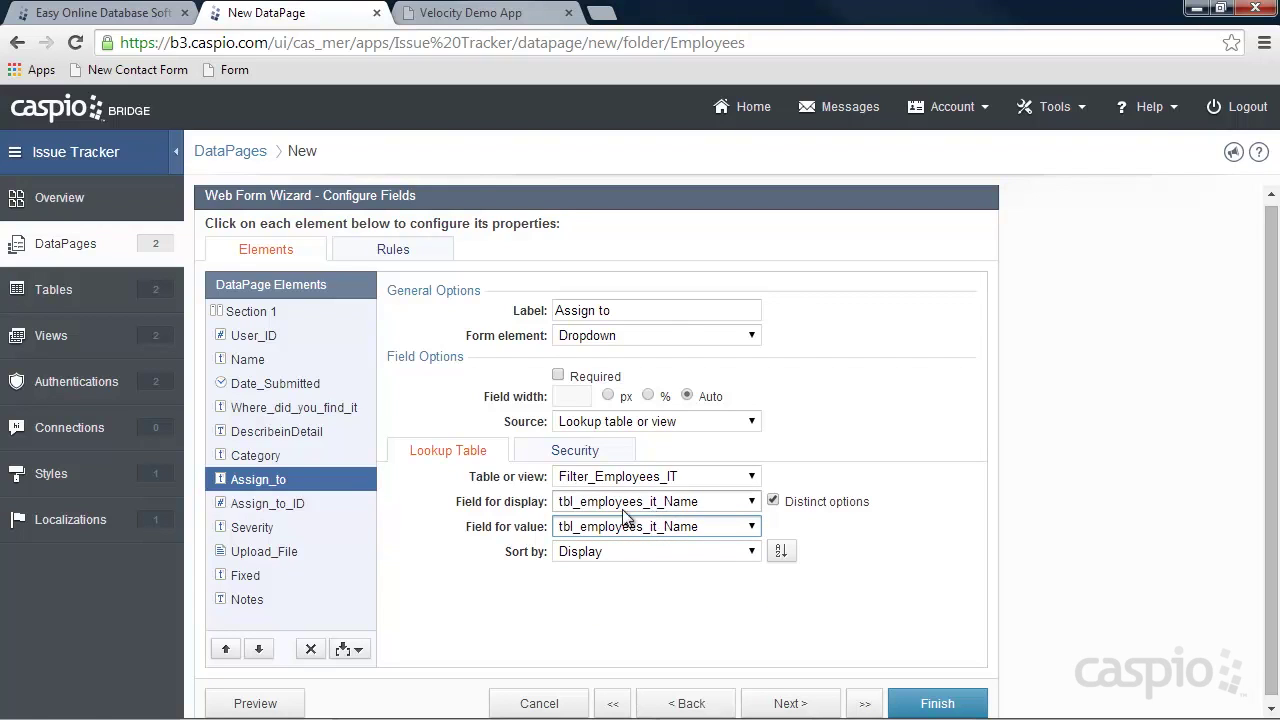
pyautogui.click(273, 512)
# Make Assign_to_ID a cascading dropdown from Filter_Employees_IT, filtered by tbl_employees_it_Name.
pyautogui.click(686, 337)
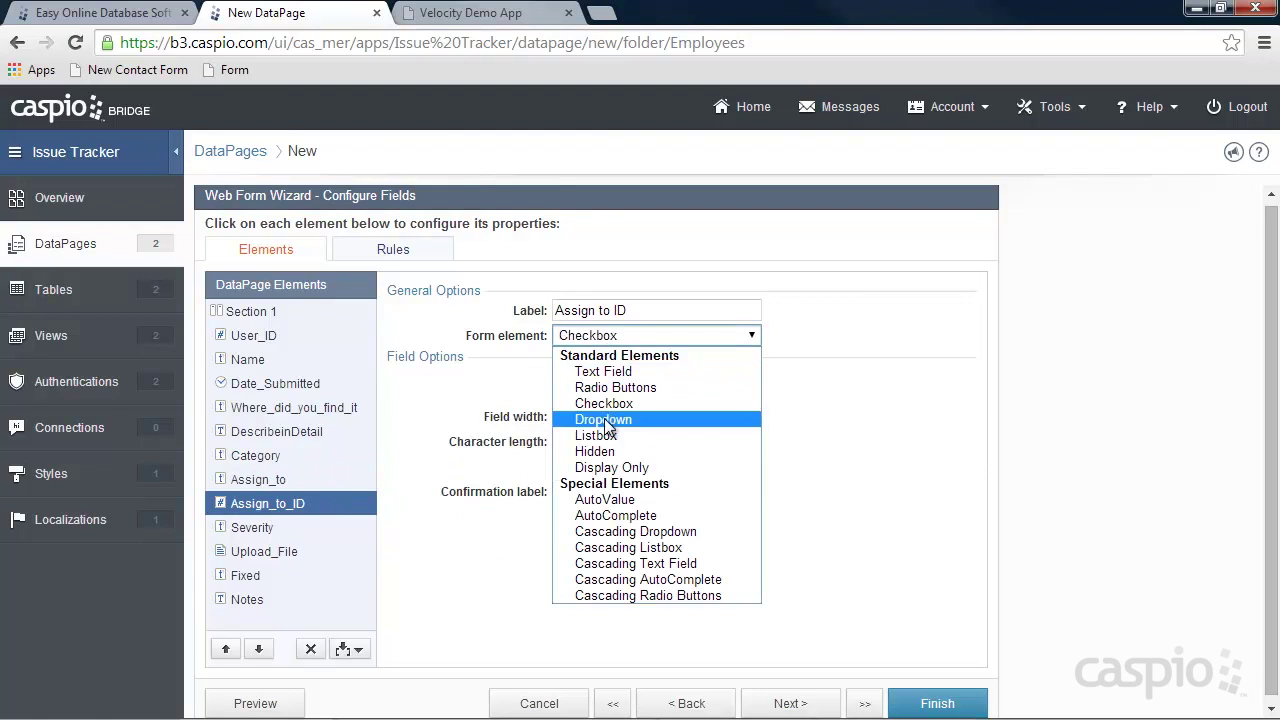
pyautogui.click(616, 531)
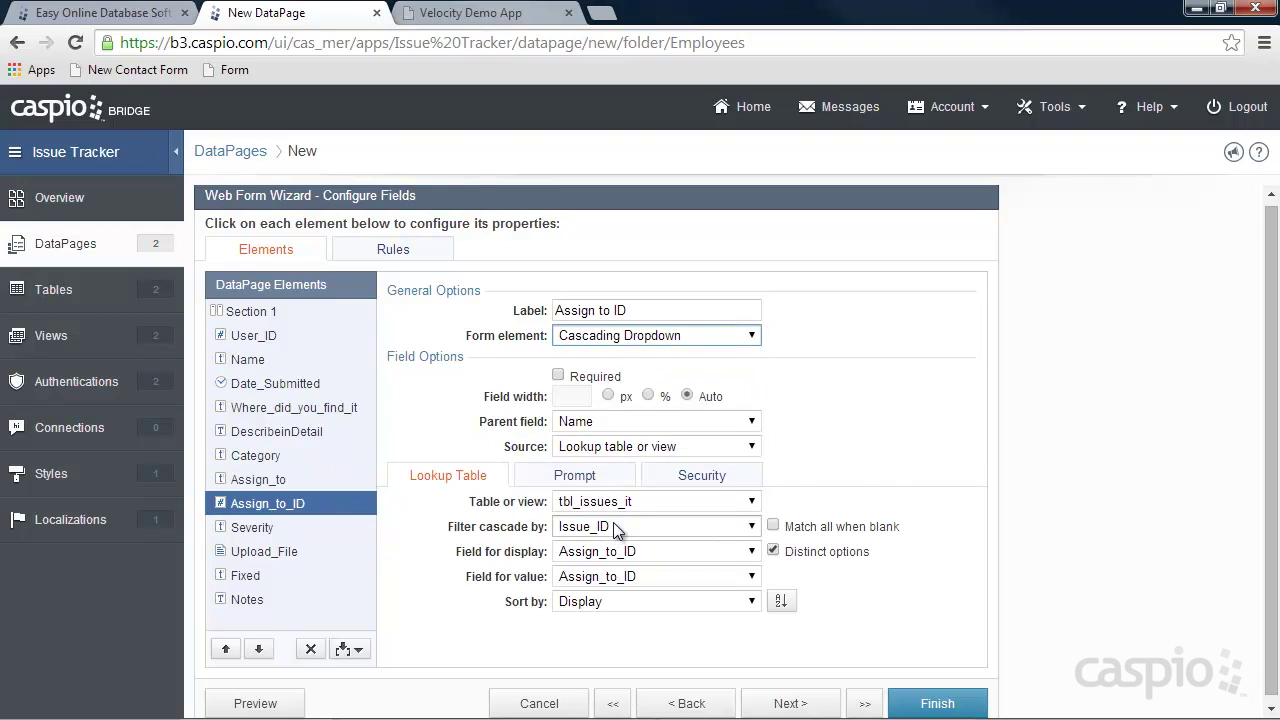
pyautogui.click(590, 449)
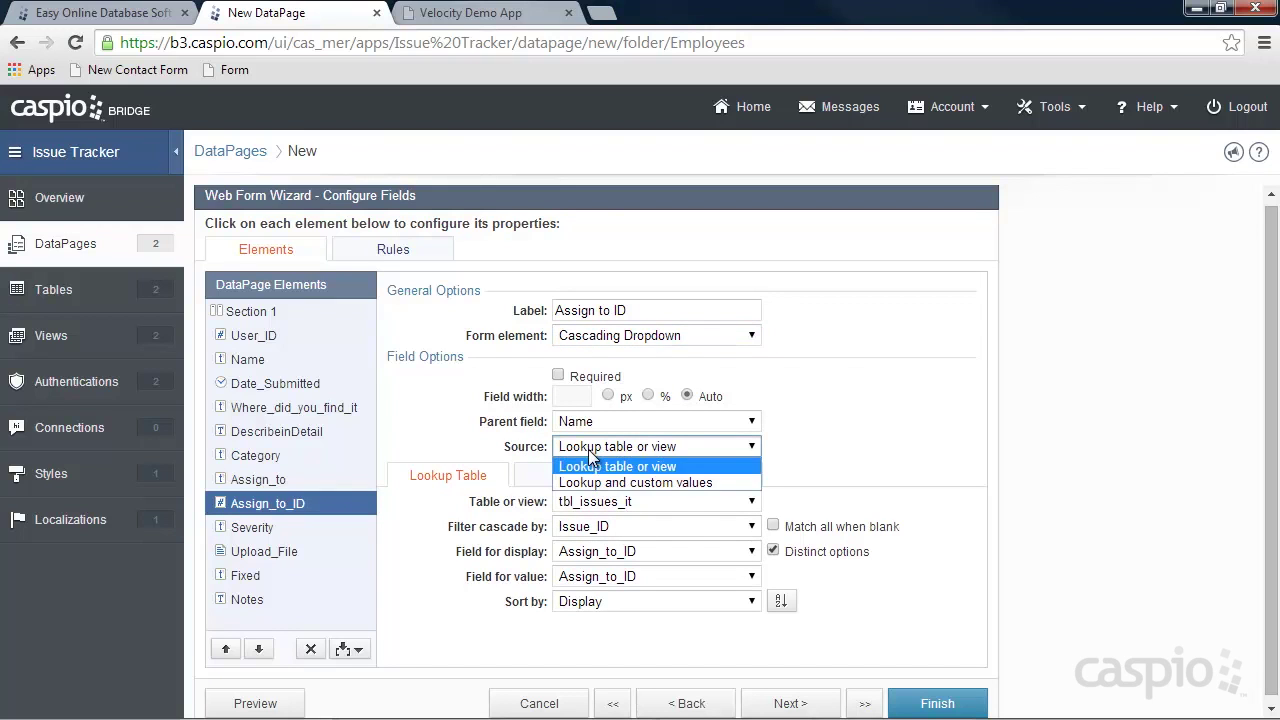
pyautogui.click(590, 466)
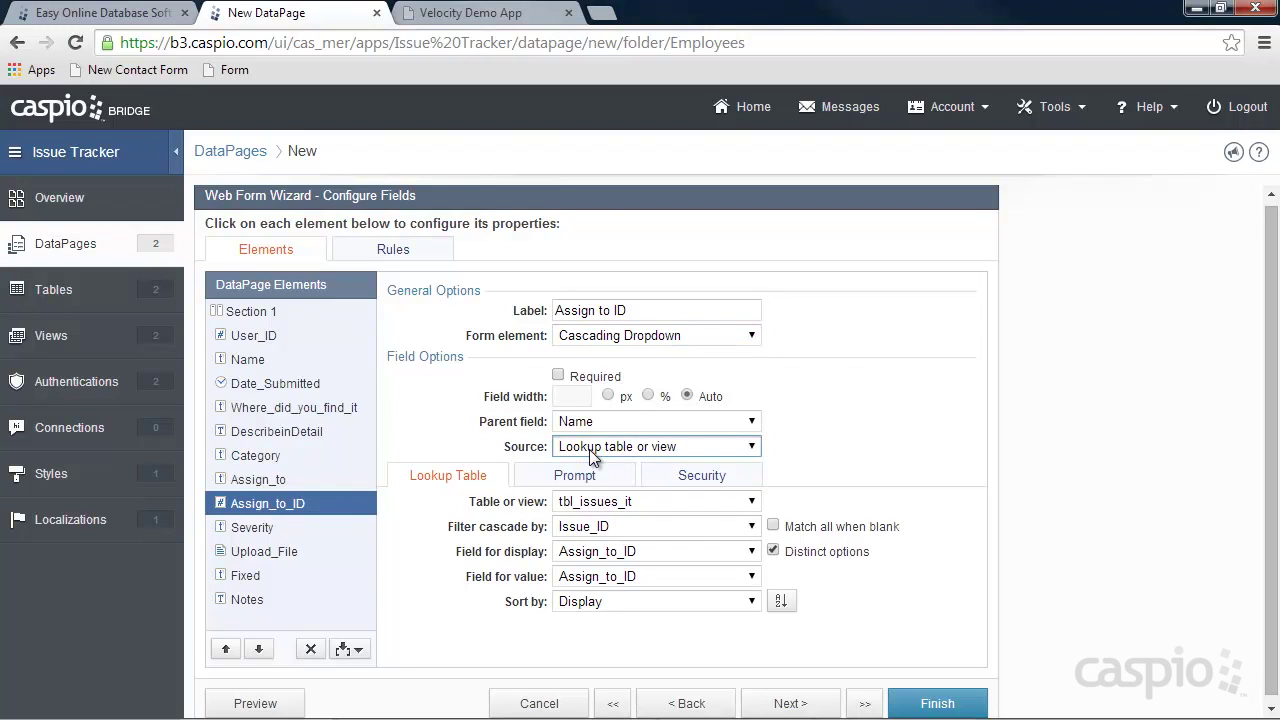
pyautogui.click(596, 503)
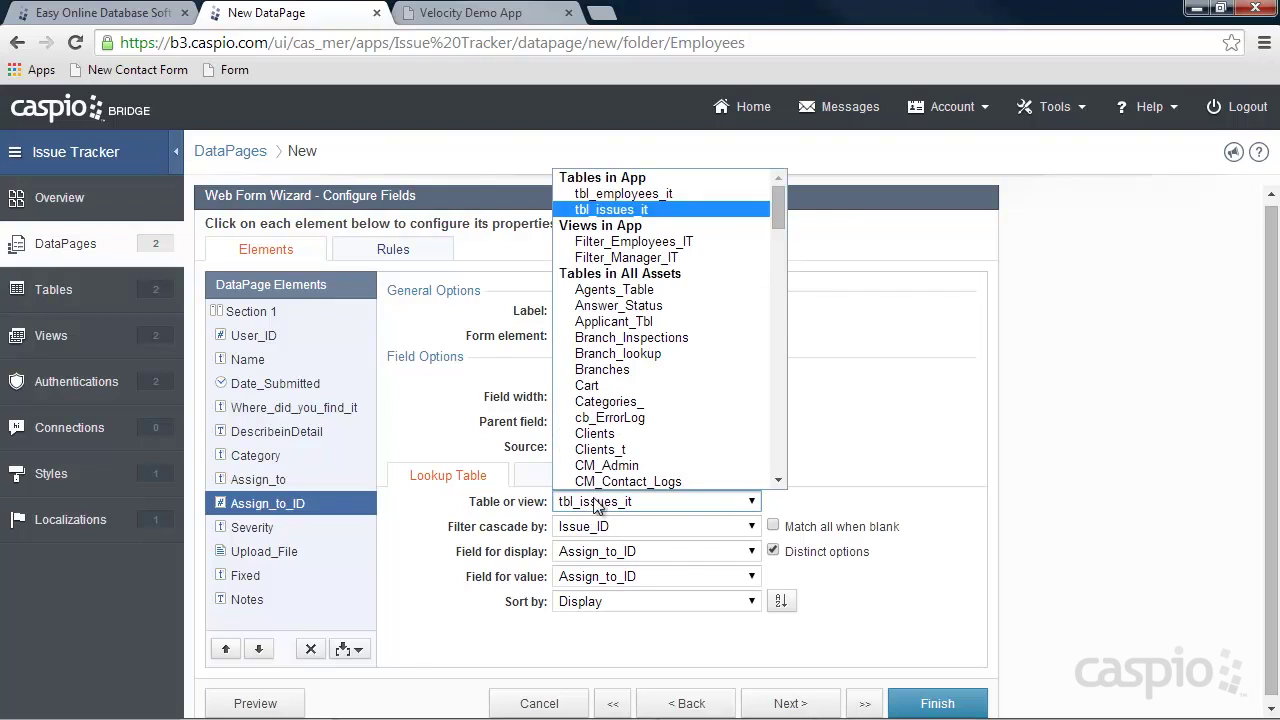
pyautogui.click(630, 243)
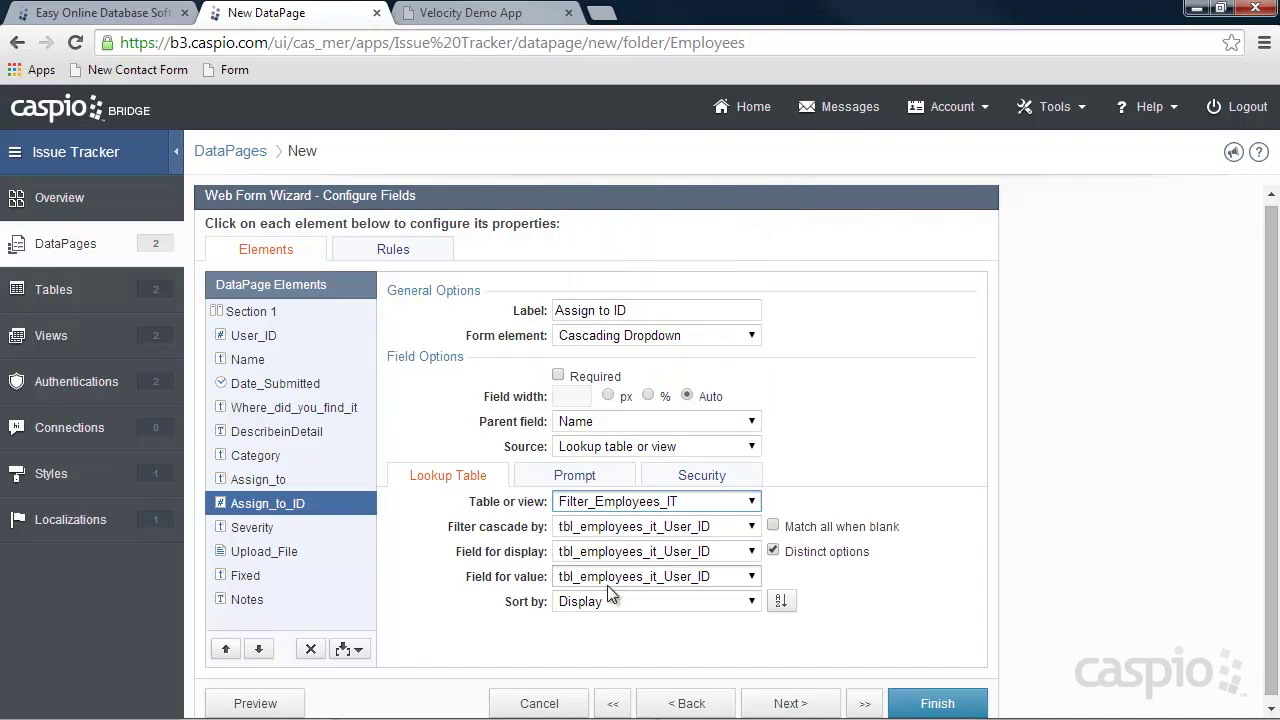
pyautogui.click(597, 530)
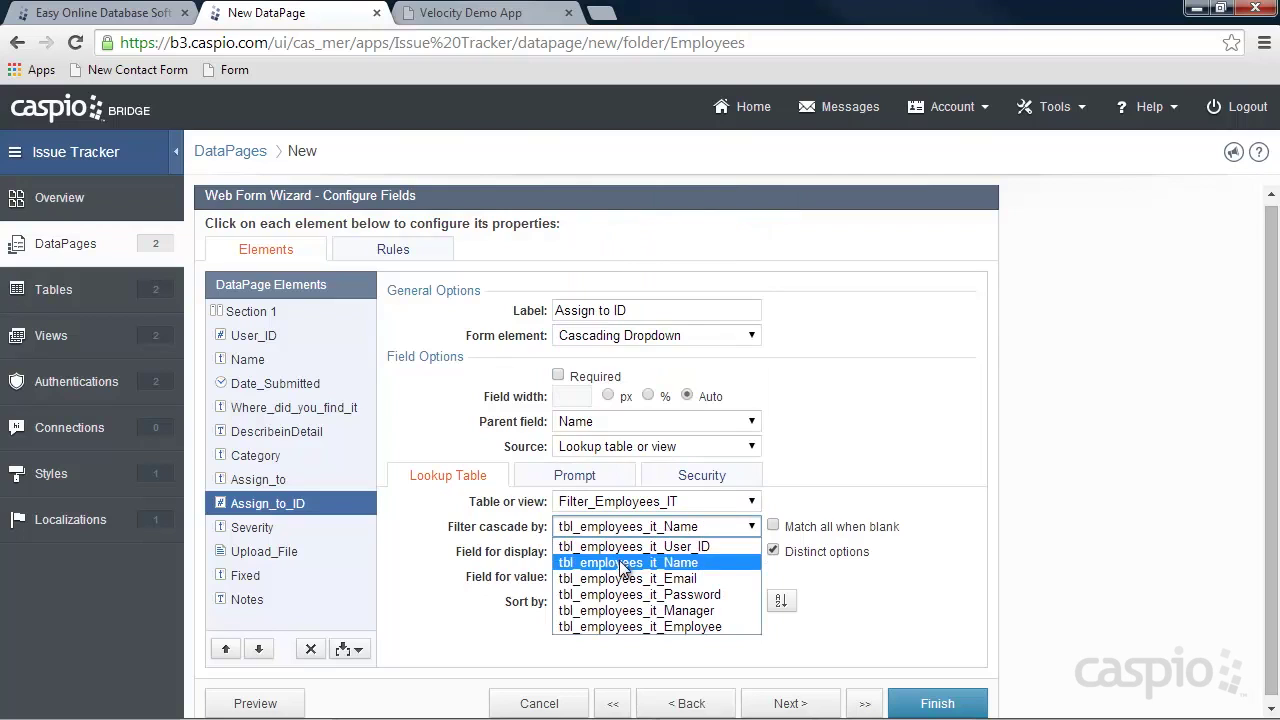
pyautogui.click(625, 560)
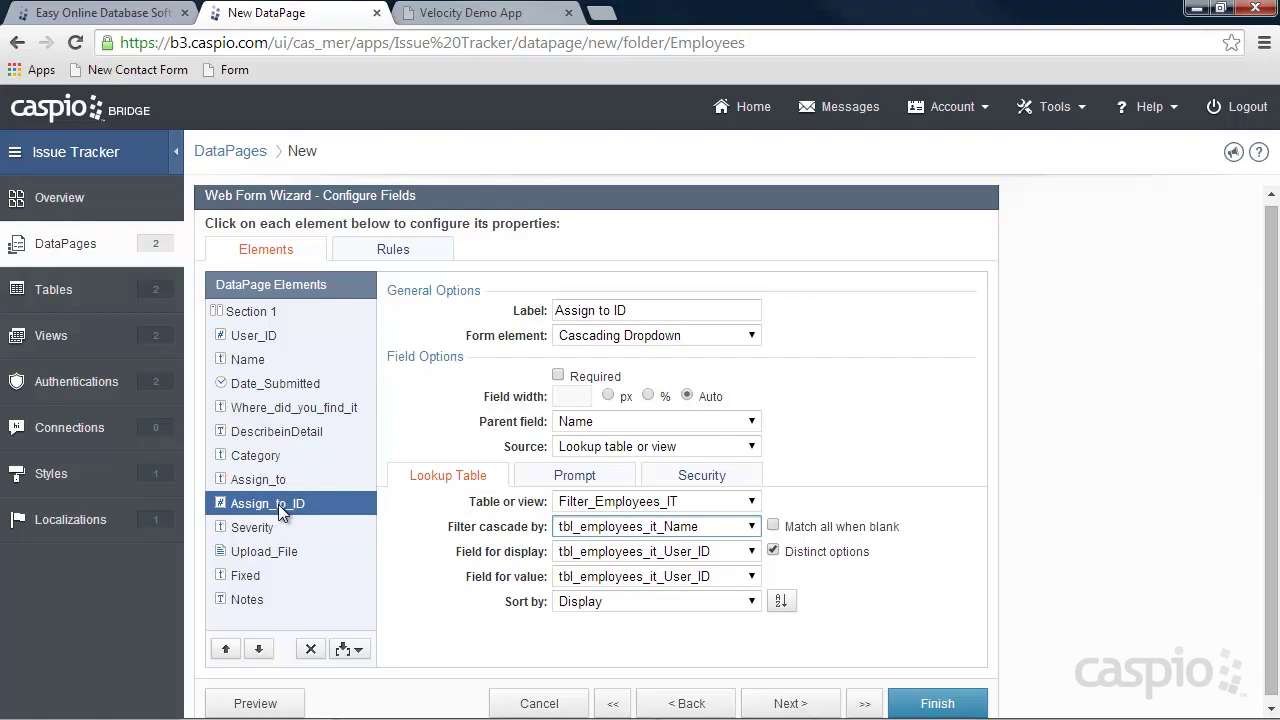
pyautogui.click(264, 527)
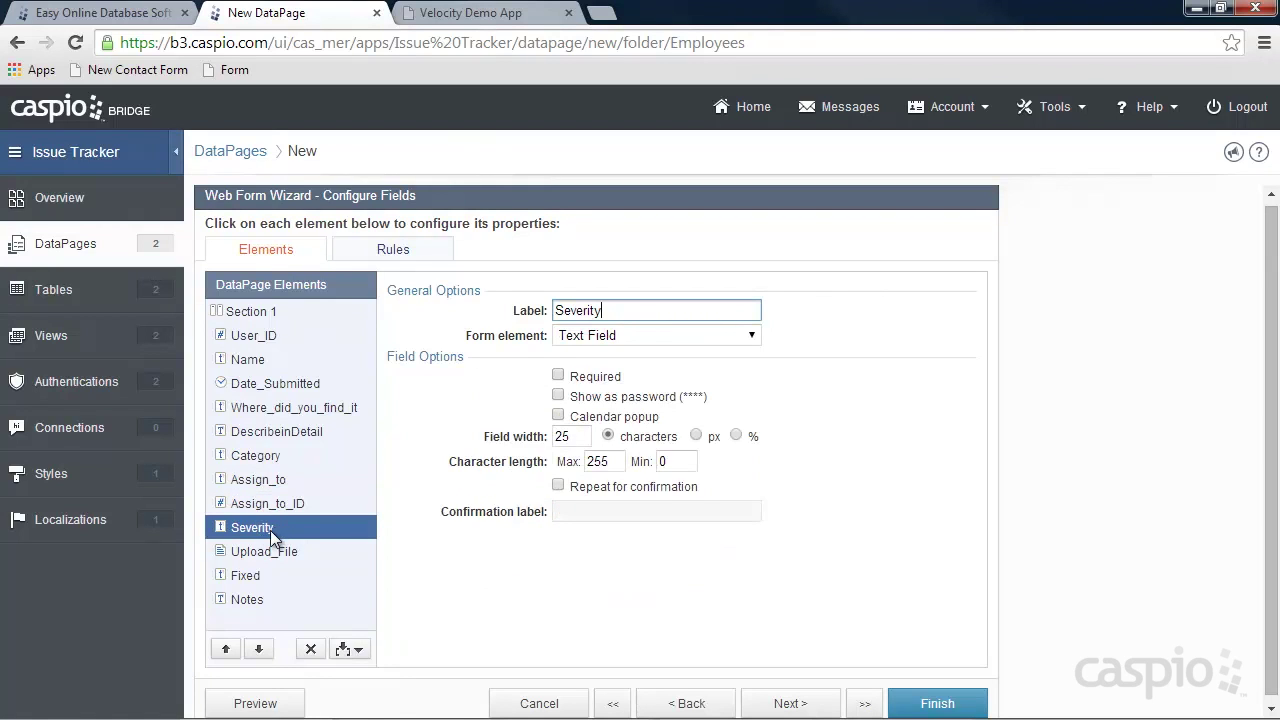
# Make Severity a custom-value dropdown whose first option 'Select' stores a blank value.
pyautogui.click(627, 335)
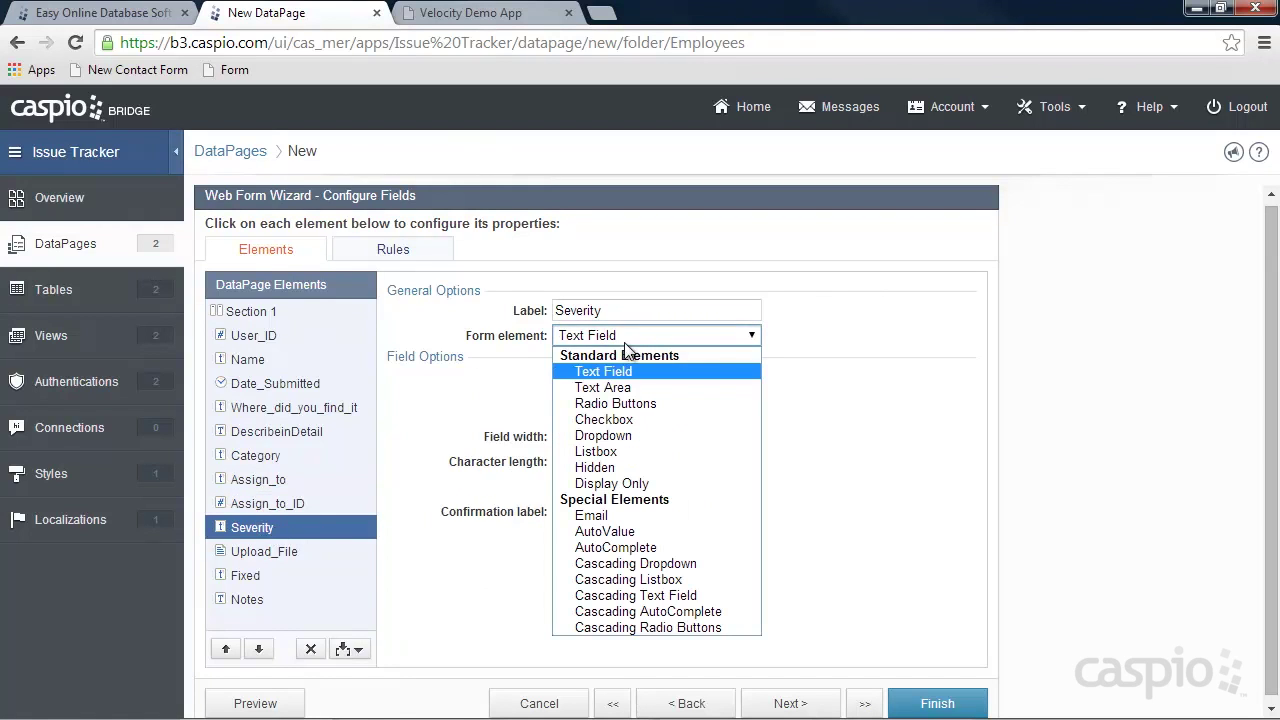
pyautogui.click(622, 436)
pyautogui.click(609, 489)
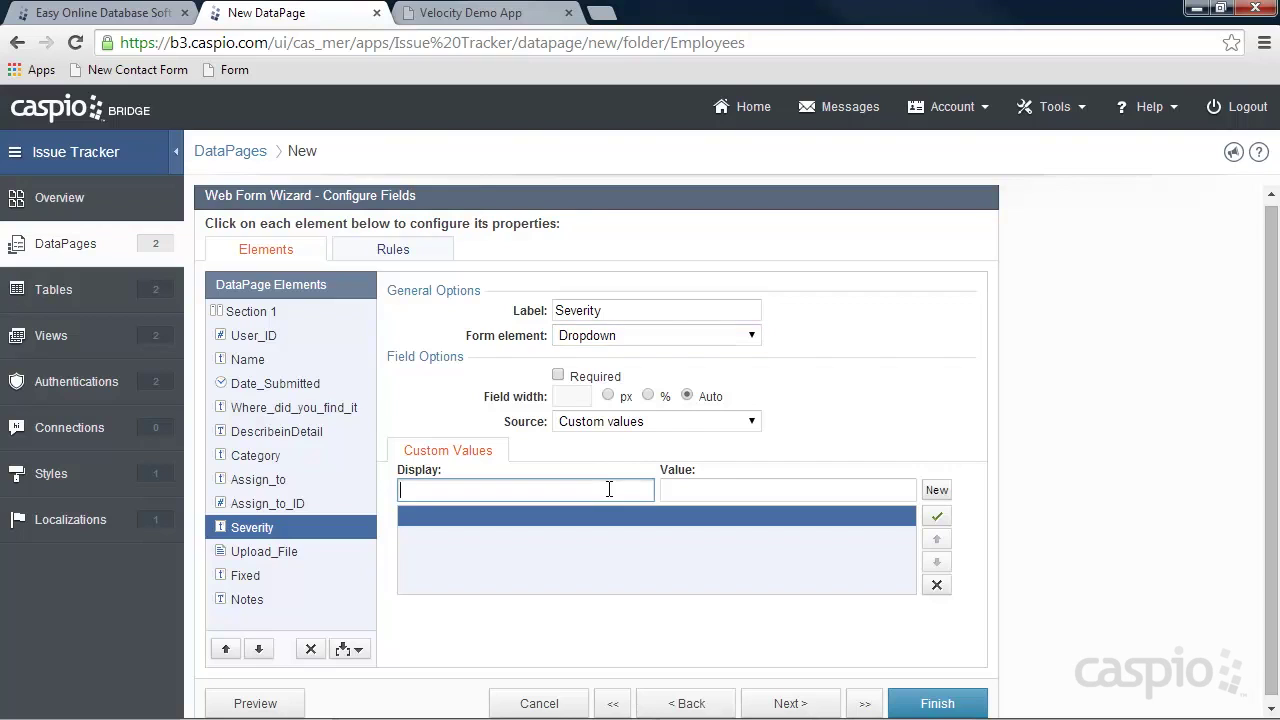
pyautogui.write('Select')
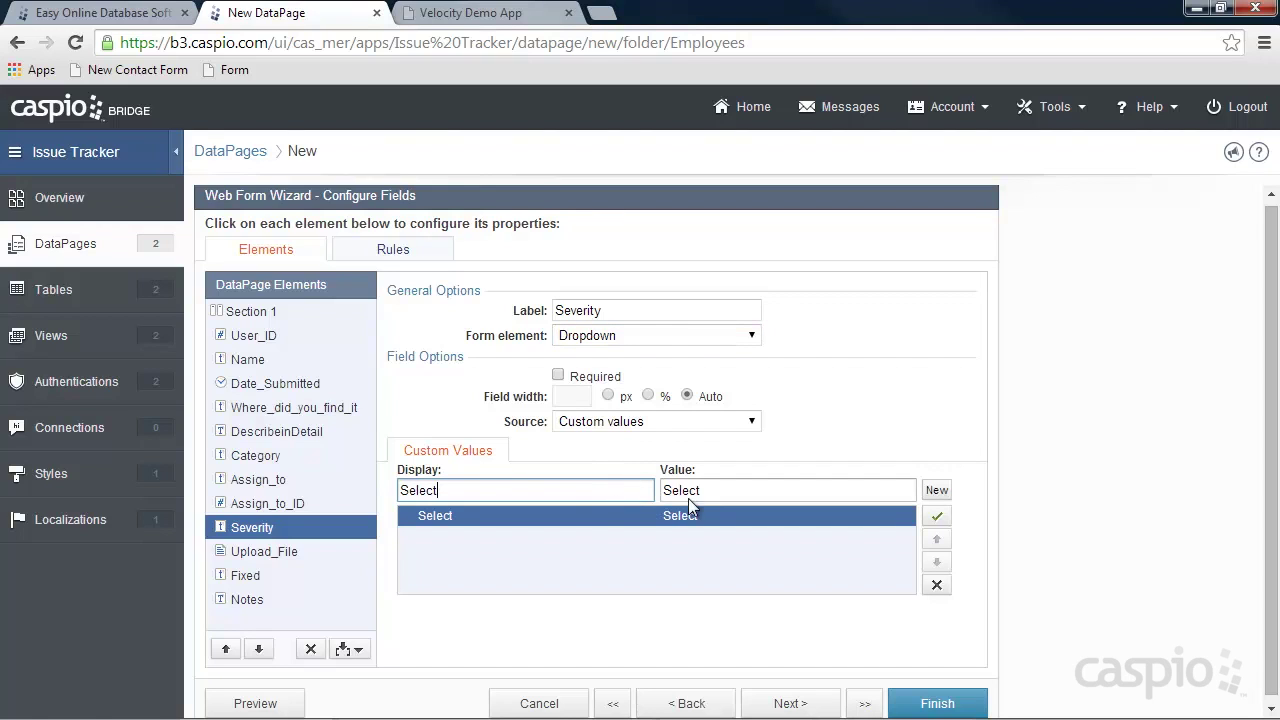
pyautogui.press('Tab')
pyautogui.press('BackSpace')
# Add High, Medium and Low as further Severity dropdown options.
pyautogui.click(936, 491)
pyautogui.write('High')
pyautogui.click(934, 492)
pyautogui.write('Medium')
pyautogui.click(931, 492)
pyautogui.write('Low')
pyautogui.click(307, 553)
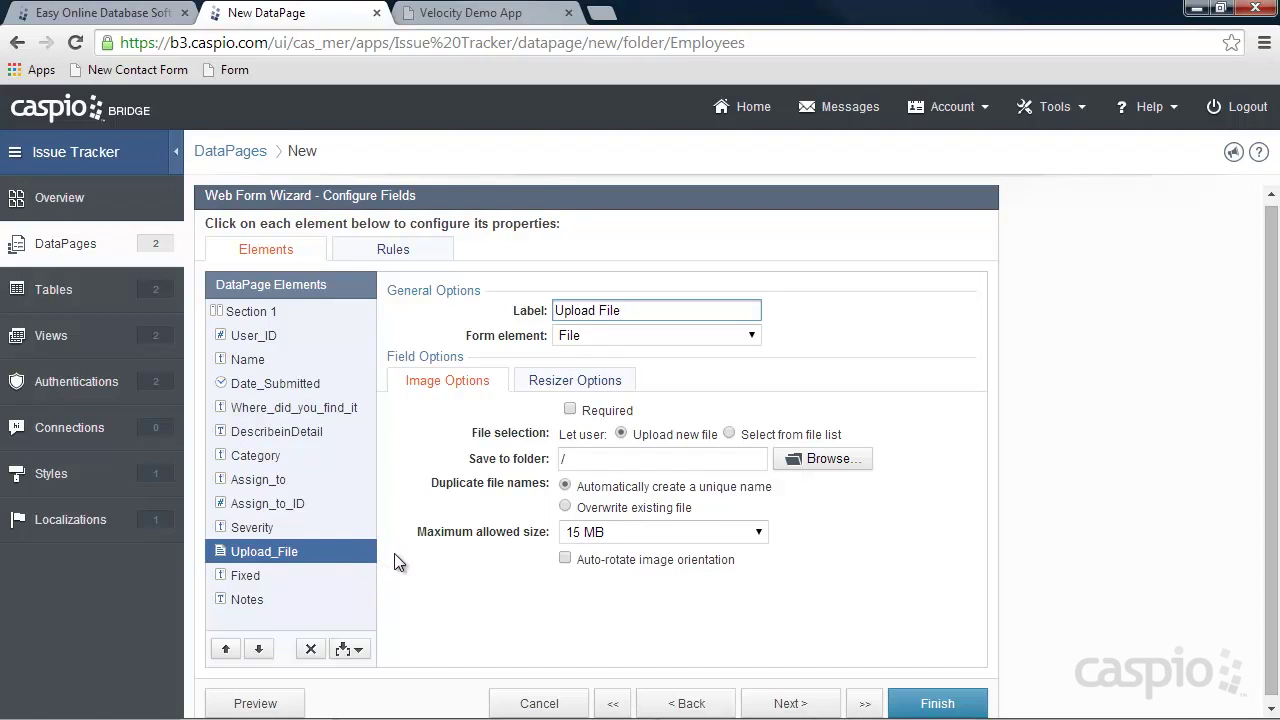
# Remove the Fixed and Notes fields from the New Issue Form.
pyautogui.click(278, 574)
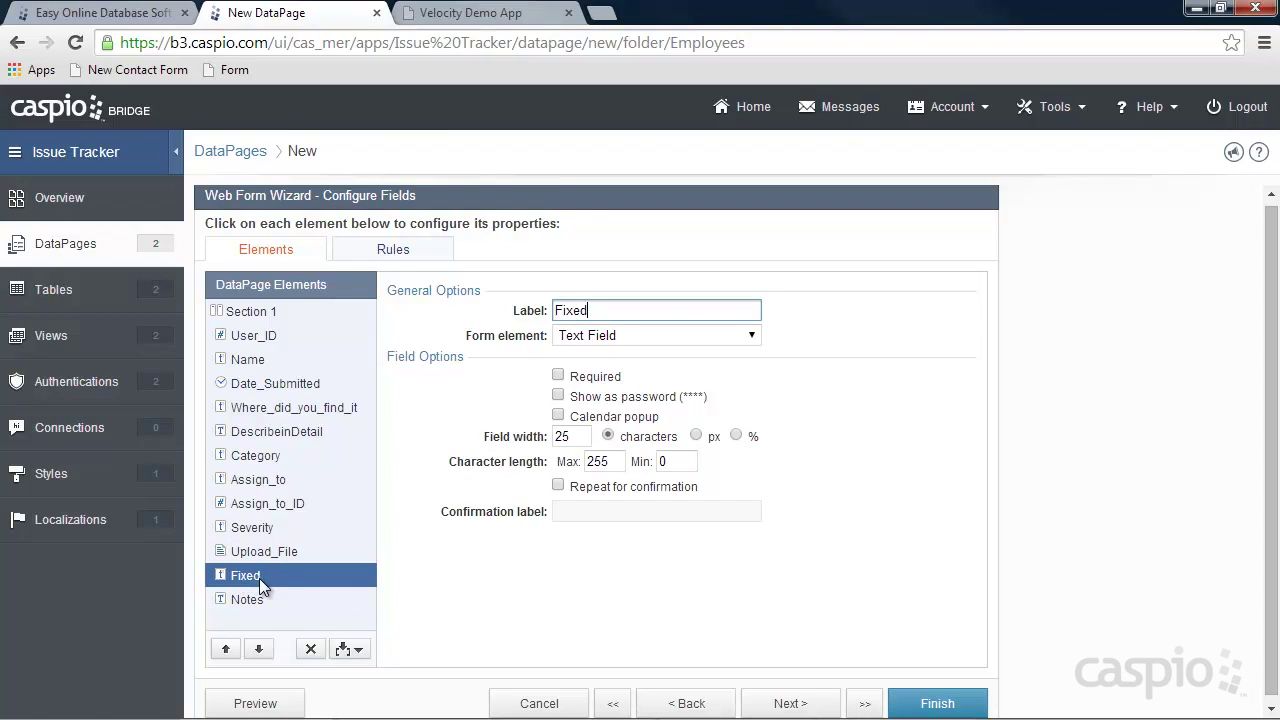
pyautogui.click(310, 649)
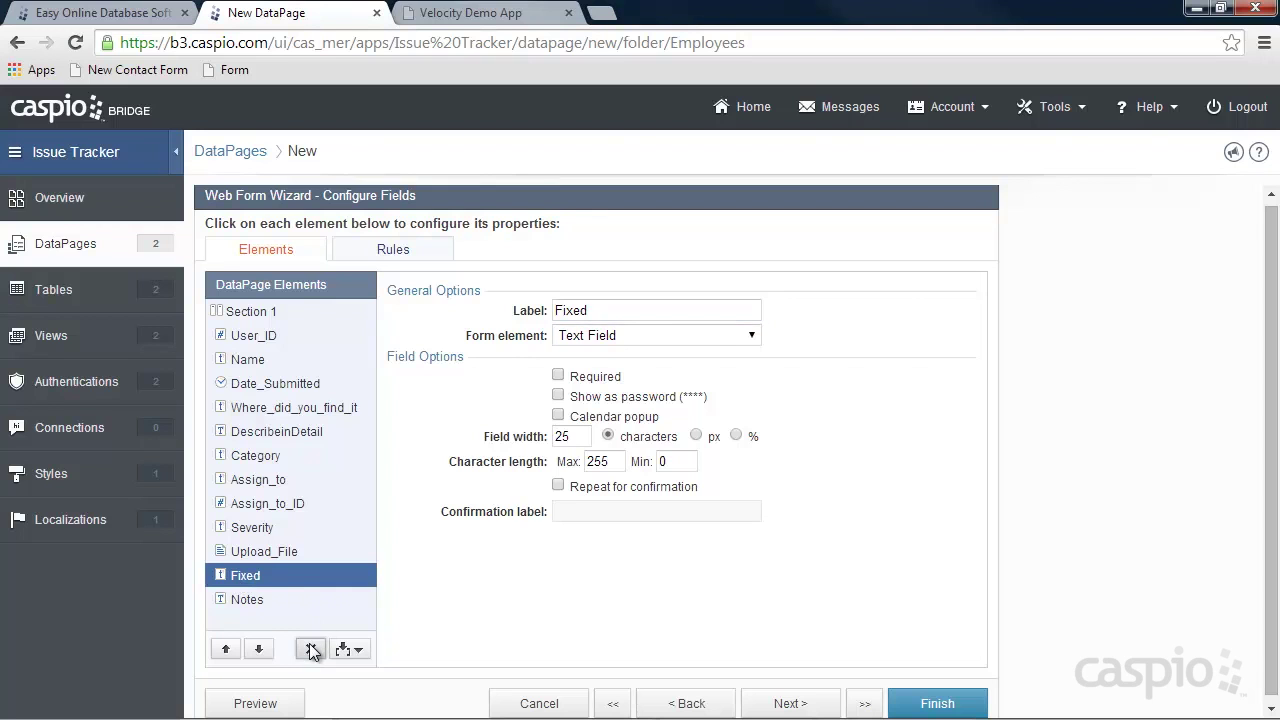
pyautogui.click(823, 410)
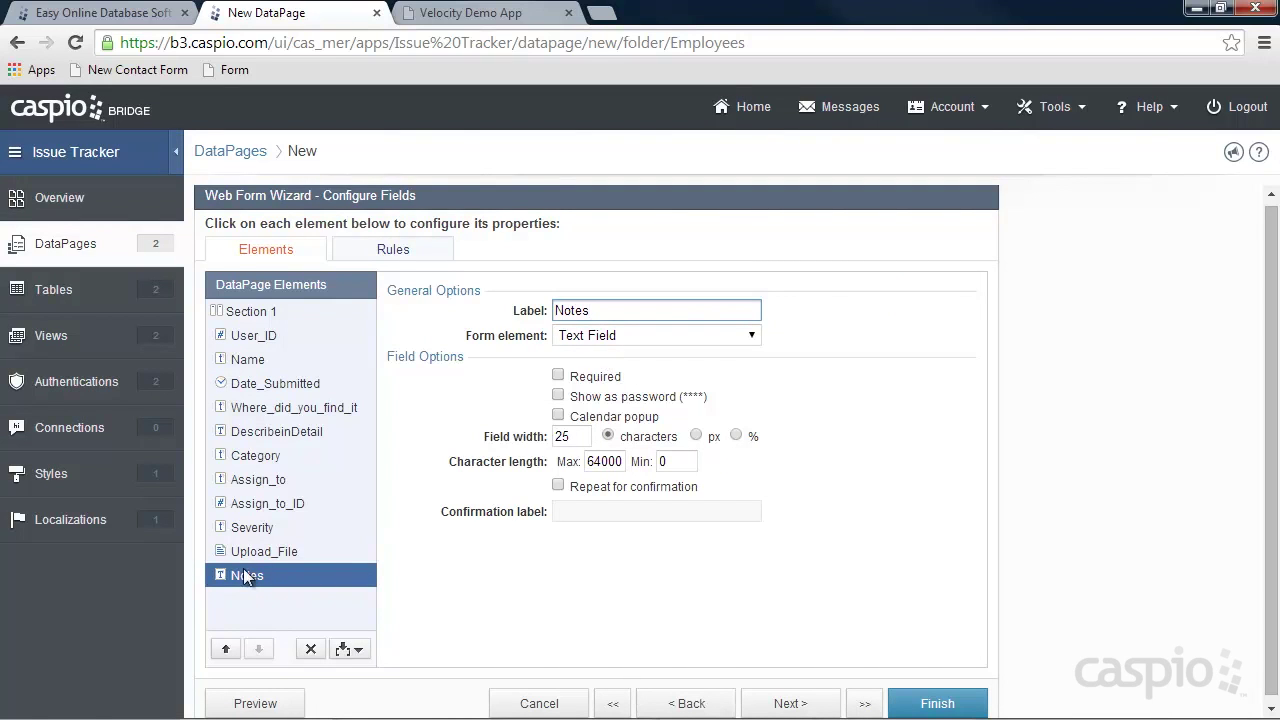
pyautogui.click(310, 649)
pyautogui.click(828, 408)
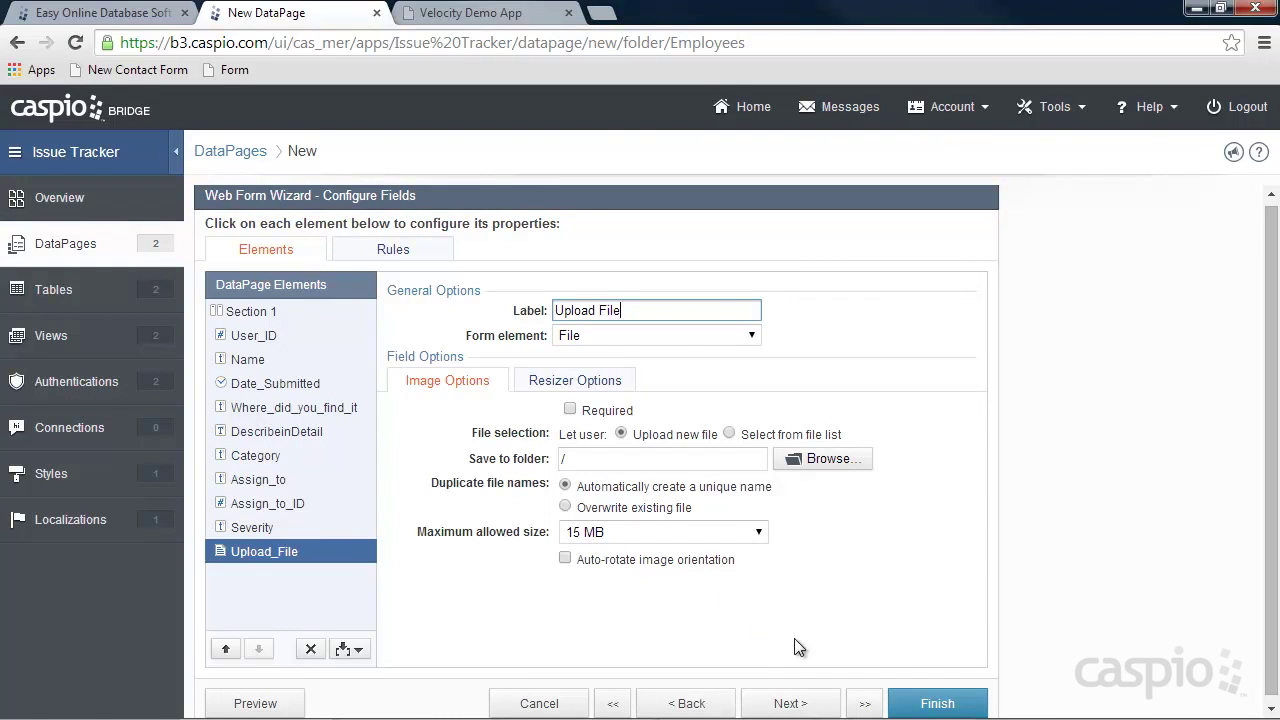
# Finish the New Issue Form, enable its deployment and copy the embed code.
pyautogui.click(939, 706)
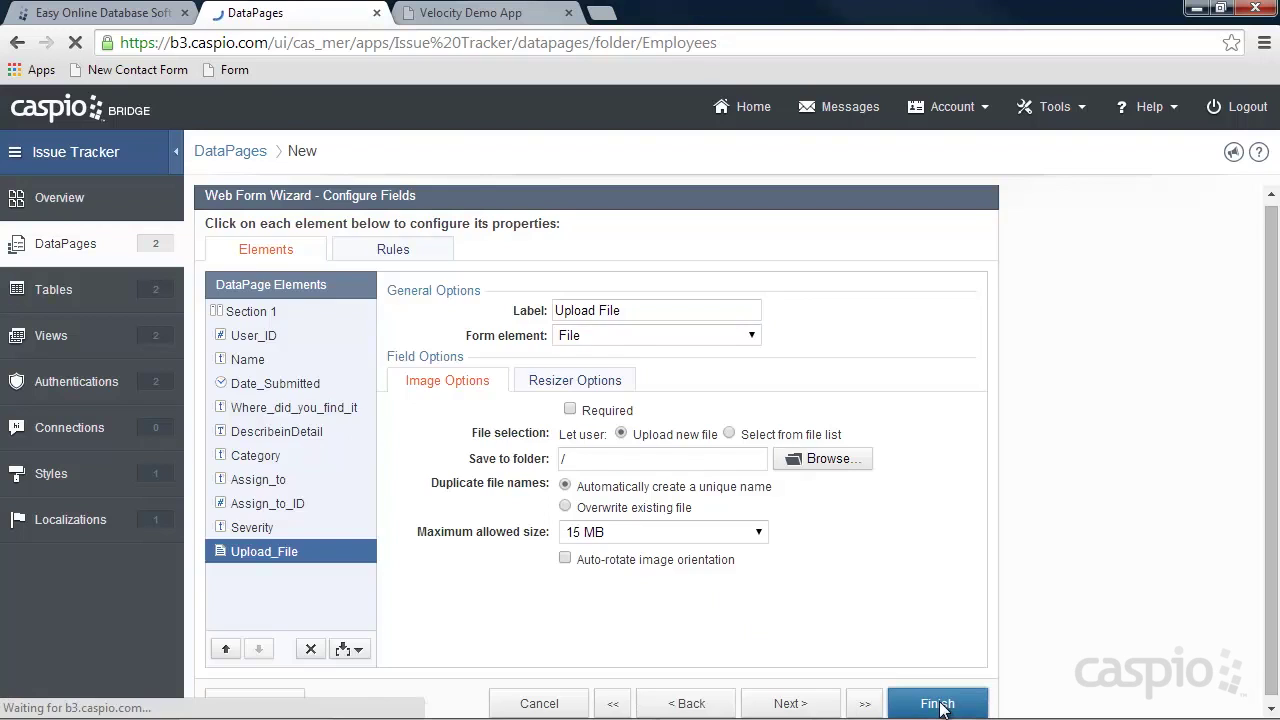
pyautogui.click(456, 299)
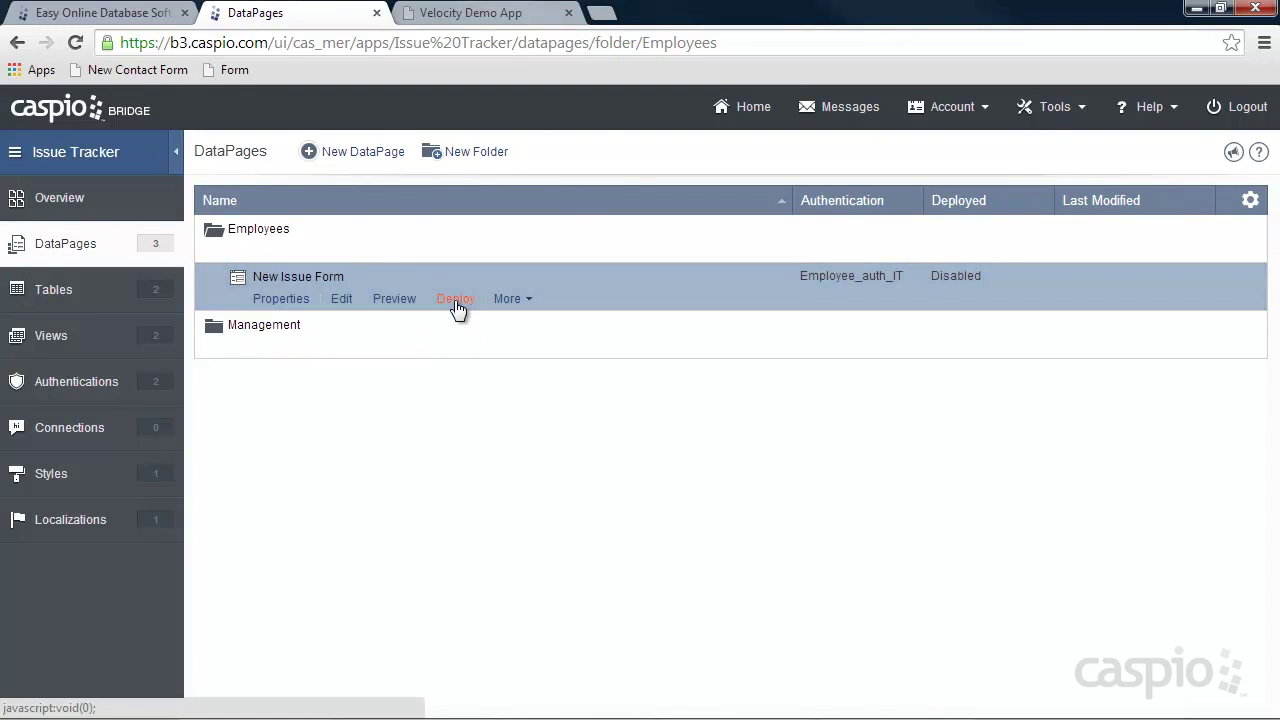
pyautogui.click(541, 190)
pyautogui.click(541, 472)
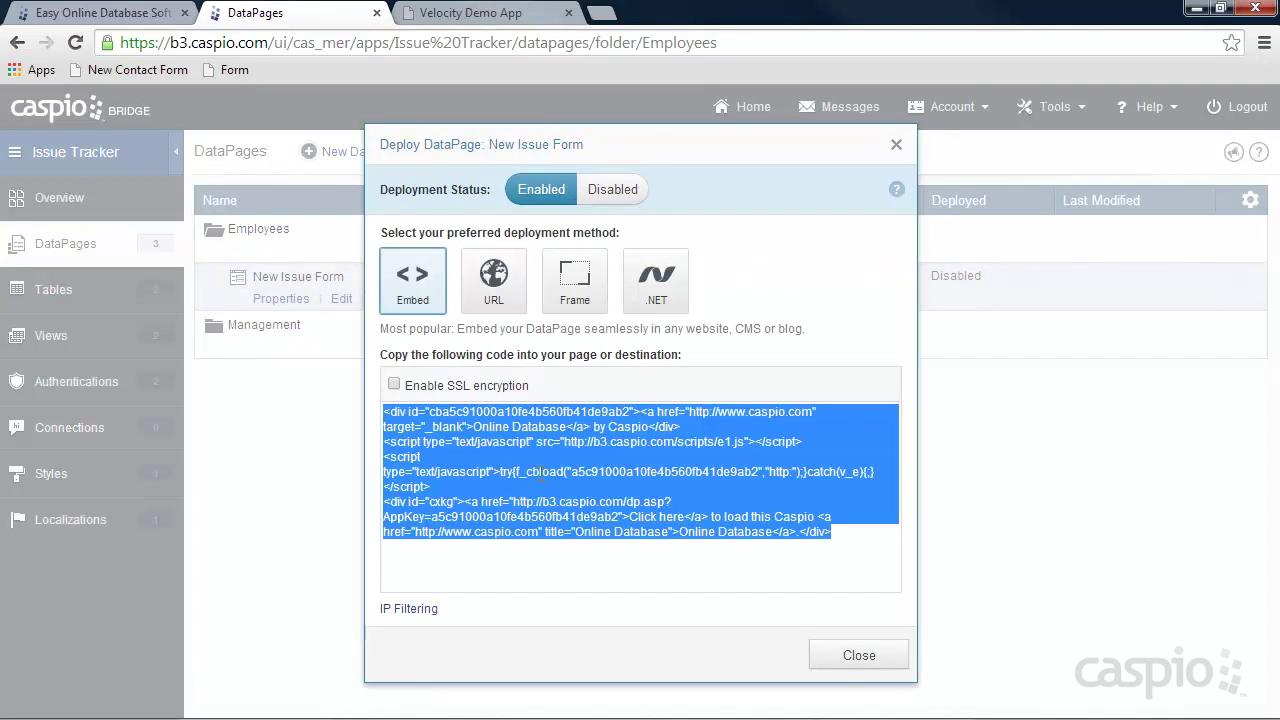
pyautogui.click(855, 660)
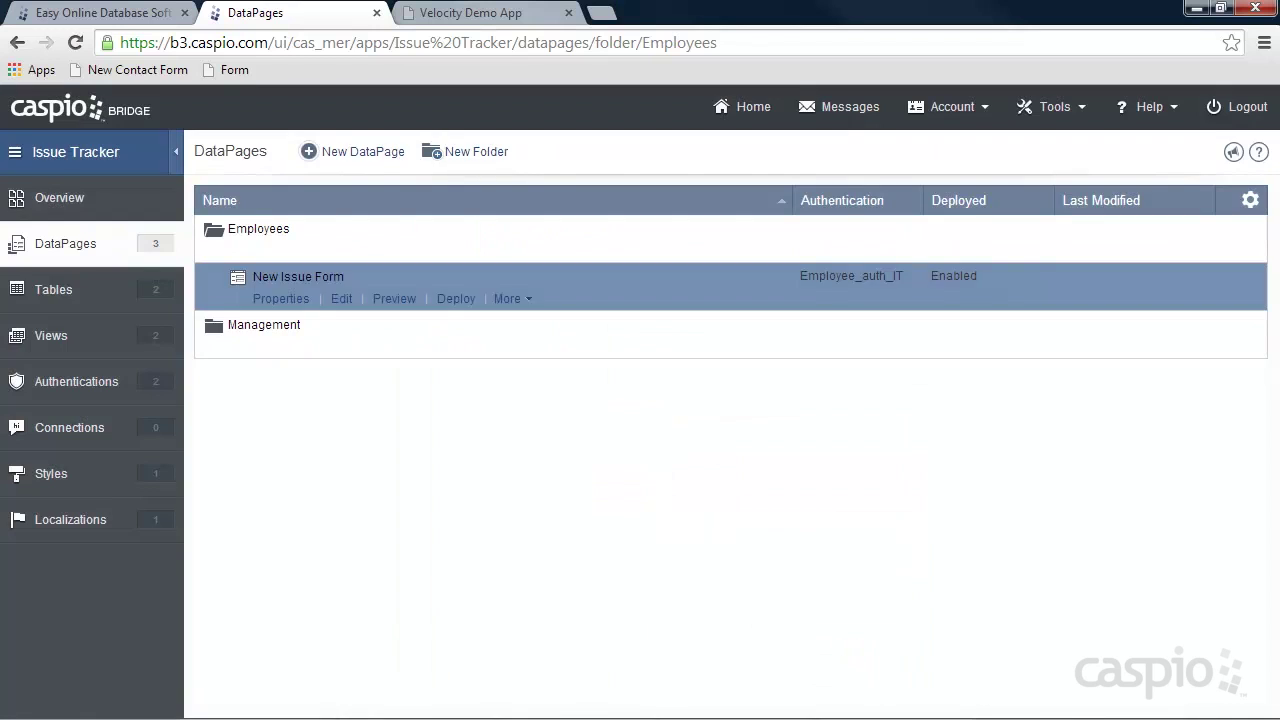
# Paste the embed code over Placeholder in new_issue.html, save it, and return to the Velocity Demo App.
pyautogui.click(445, 705)
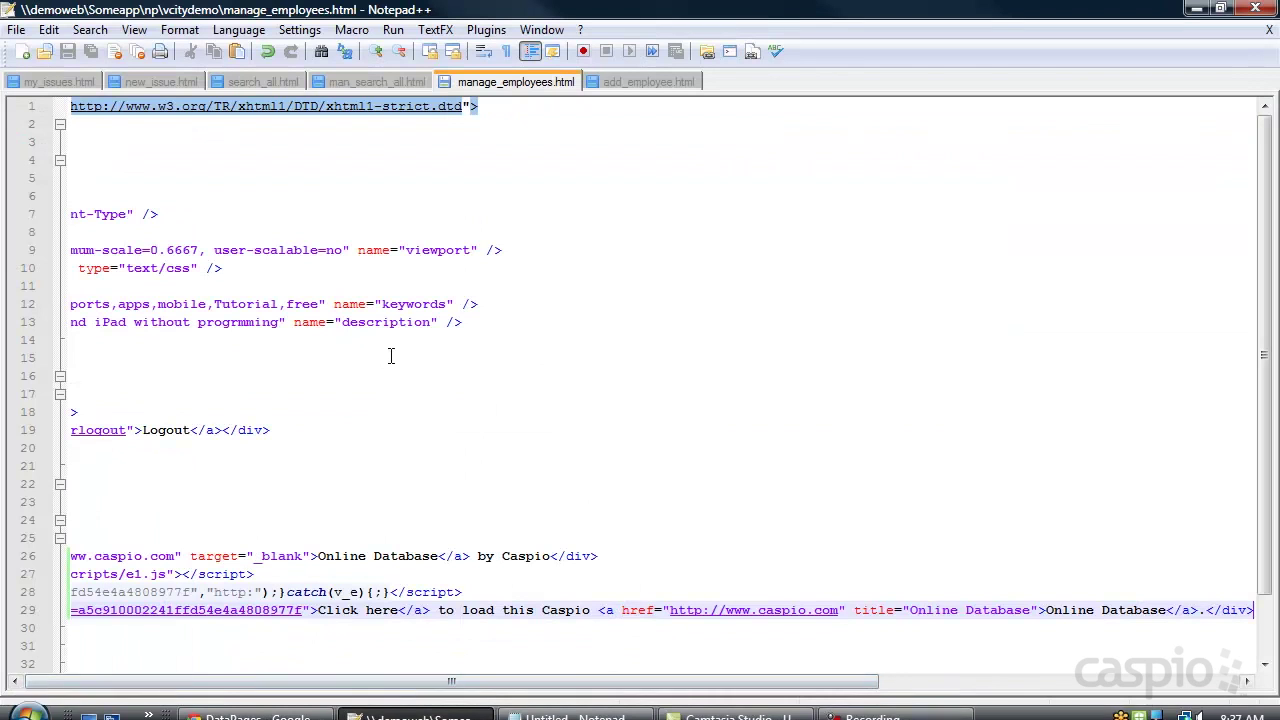
pyautogui.click(162, 83)
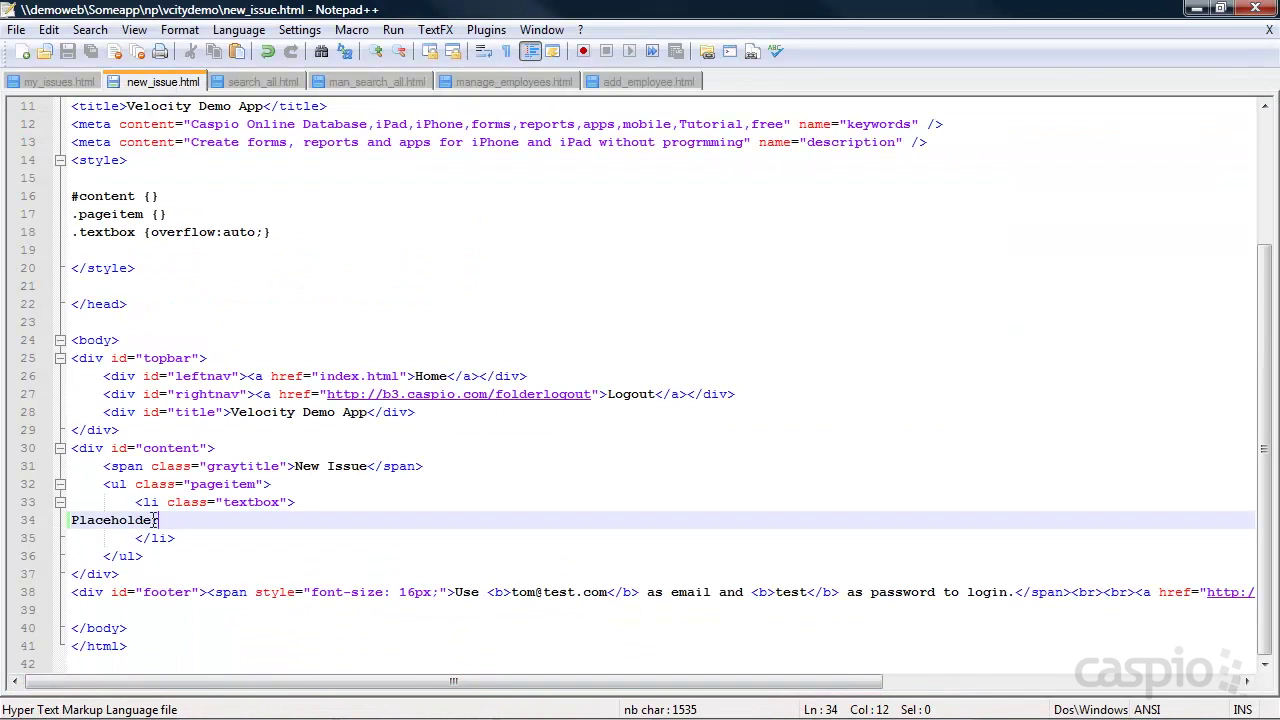
pyautogui.moveTo(158, 520); pyautogui.dragTo(70, 520)
pyautogui.hotkey('ctrl', 'v')
pyautogui.hotkey('ctrl', 's')
pyautogui.click(1196, 8)
pyautogui.click(488, 20)
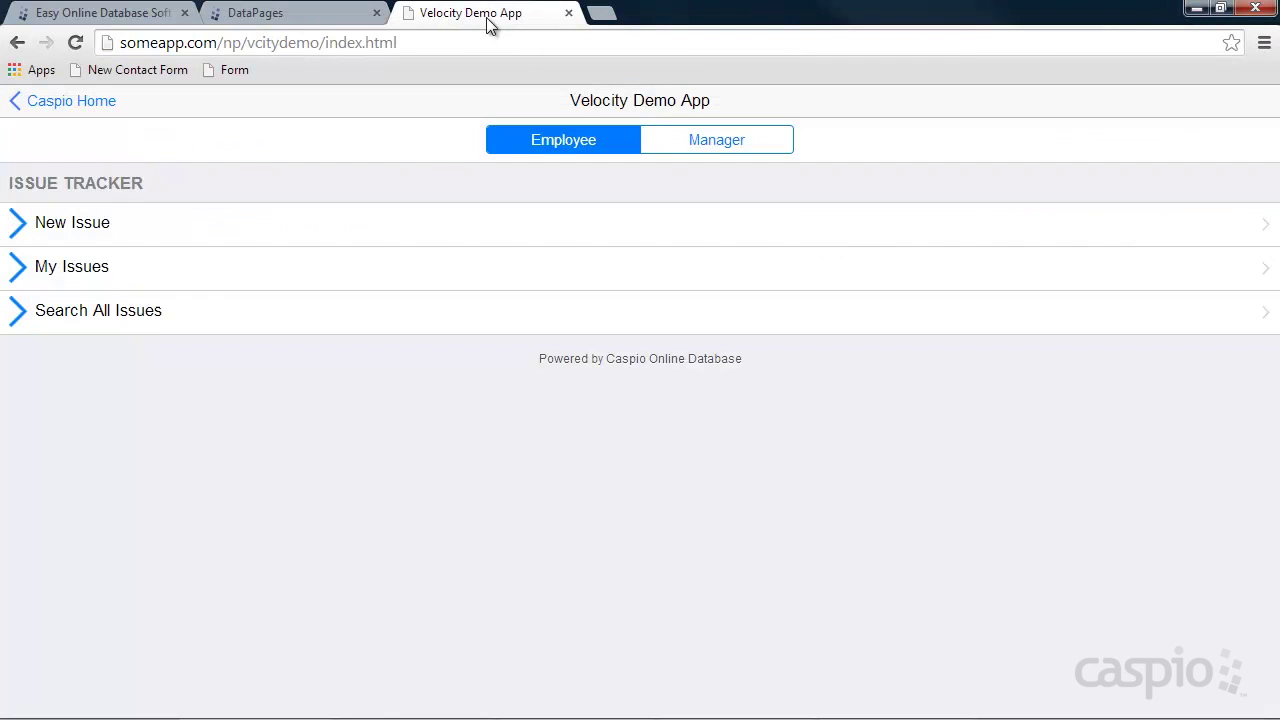
# Open the New Issue page and log in with the employee's e-mail and password.
pyautogui.click(58, 228)
pyautogui.click(125, 180)
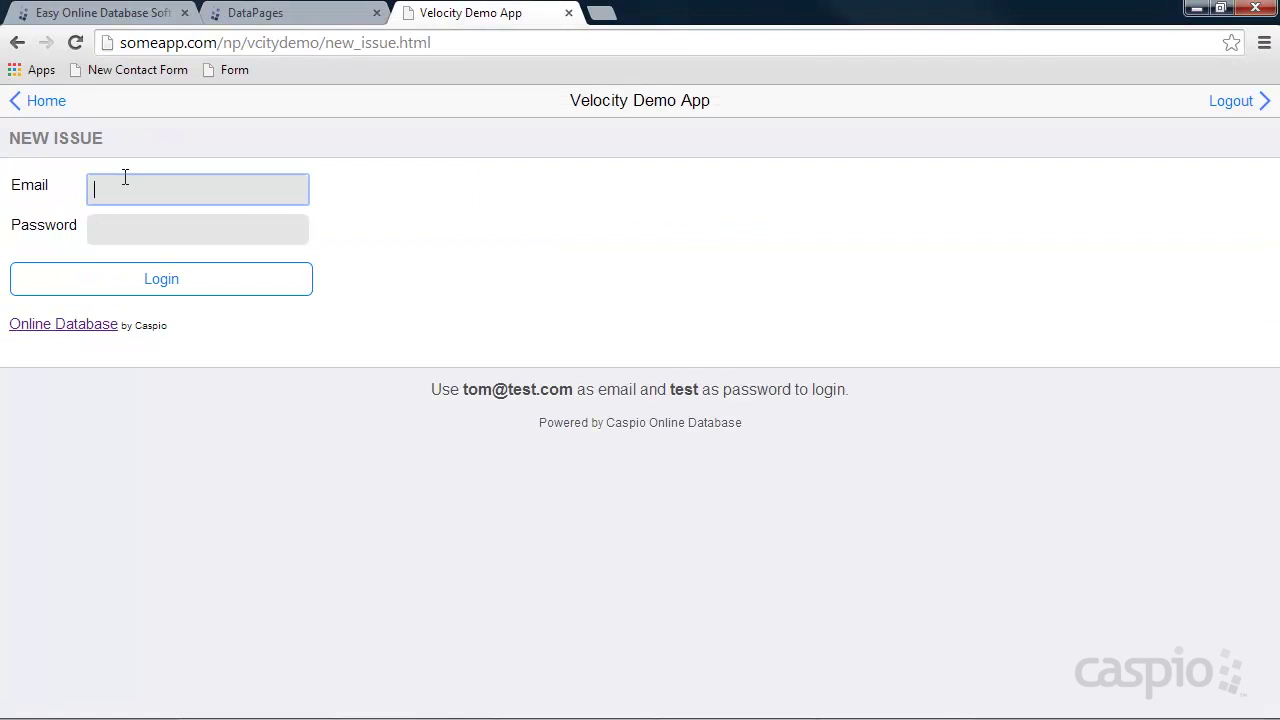
pyautogui.write('anna@test.com')
pyautogui.press('Tab')
pyautogui.write('test')
pyautogui.press('Return')
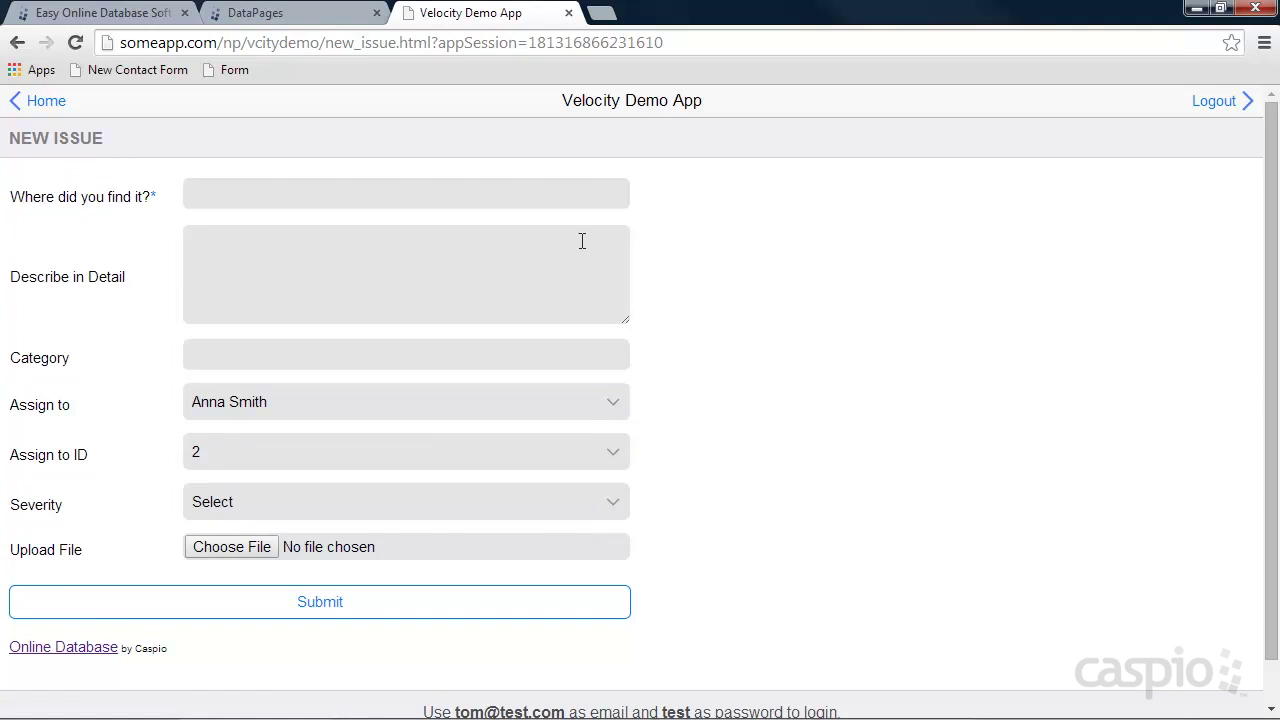
# Check the available Assign to and Severity dropdown options.
pyautogui.click(417, 404)
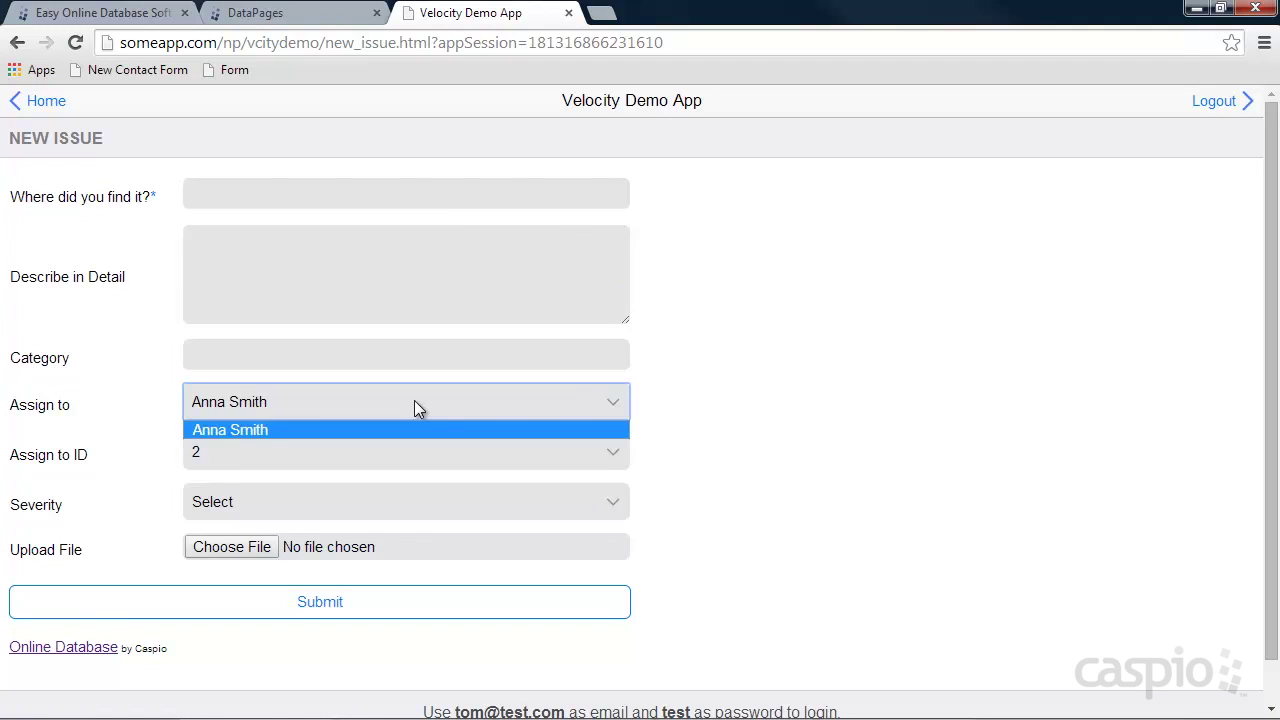
pyautogui.click(785, 394)
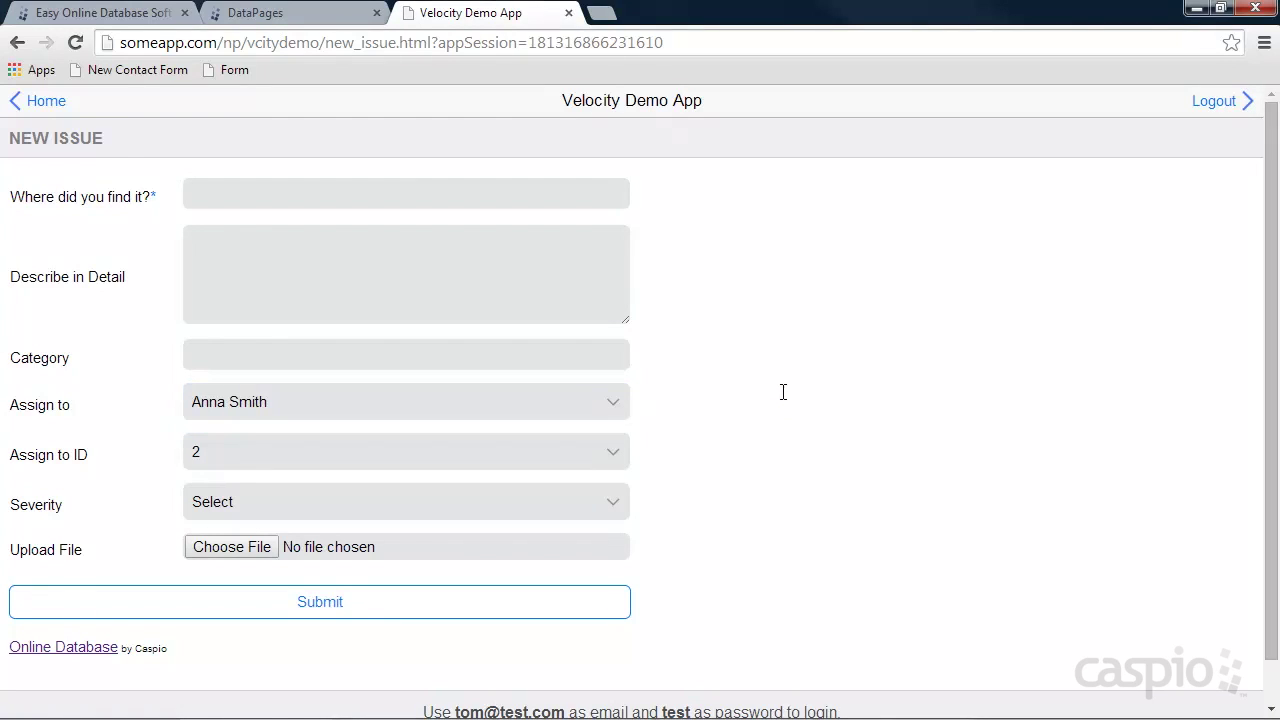
pyautogui.click(373, 505)
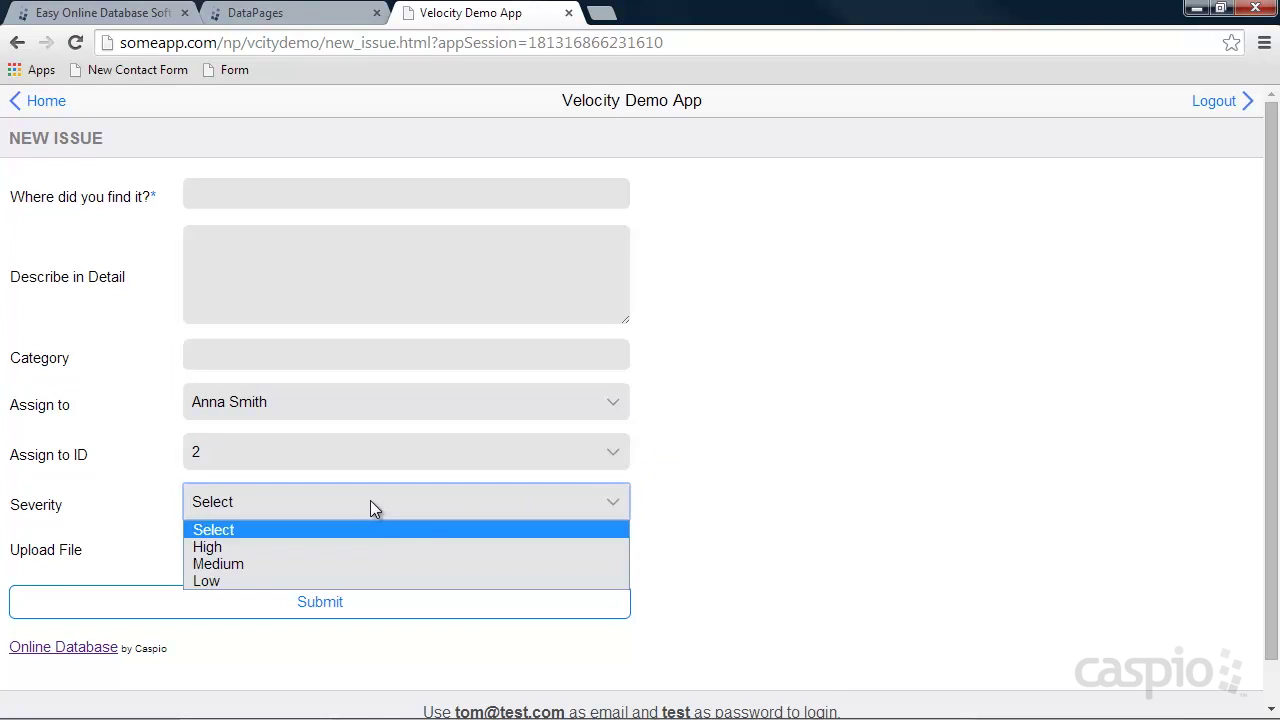
pyautogui.click(849, 502)
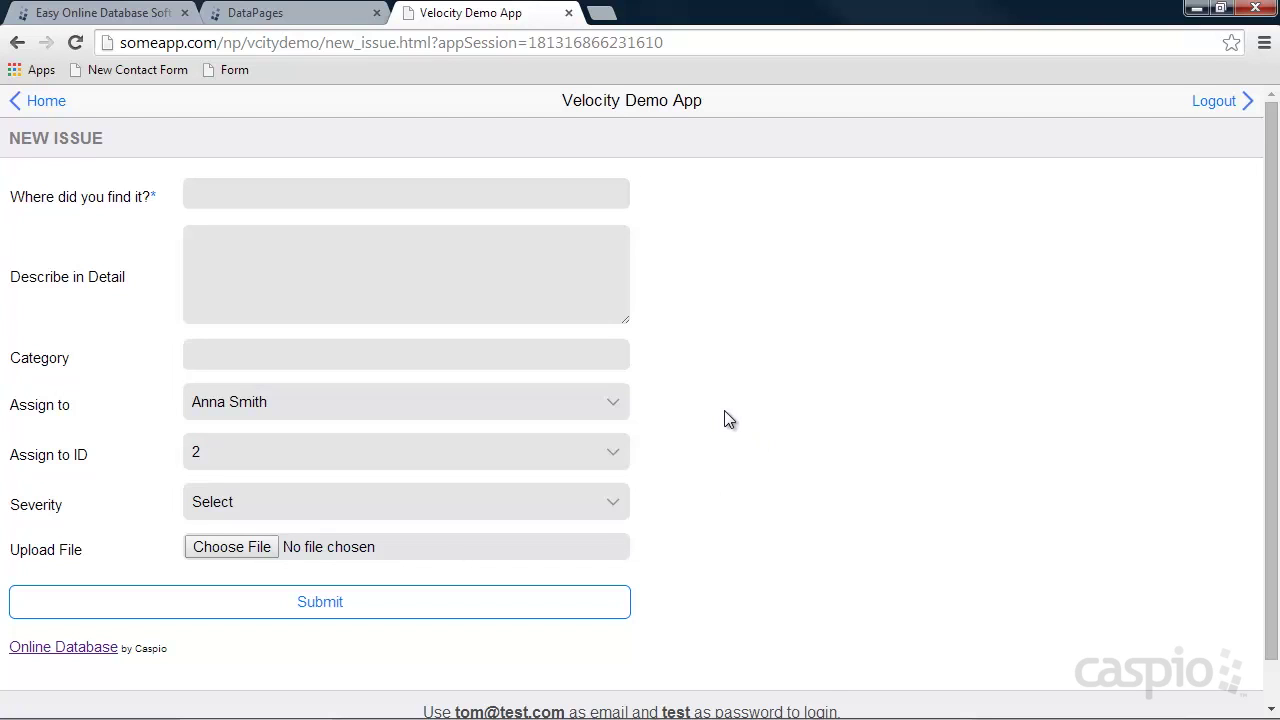
# Submit a test issue 'New Issue' with High severity, then return to the Issue Tracker home page.
pyautogui.click(276, 193)
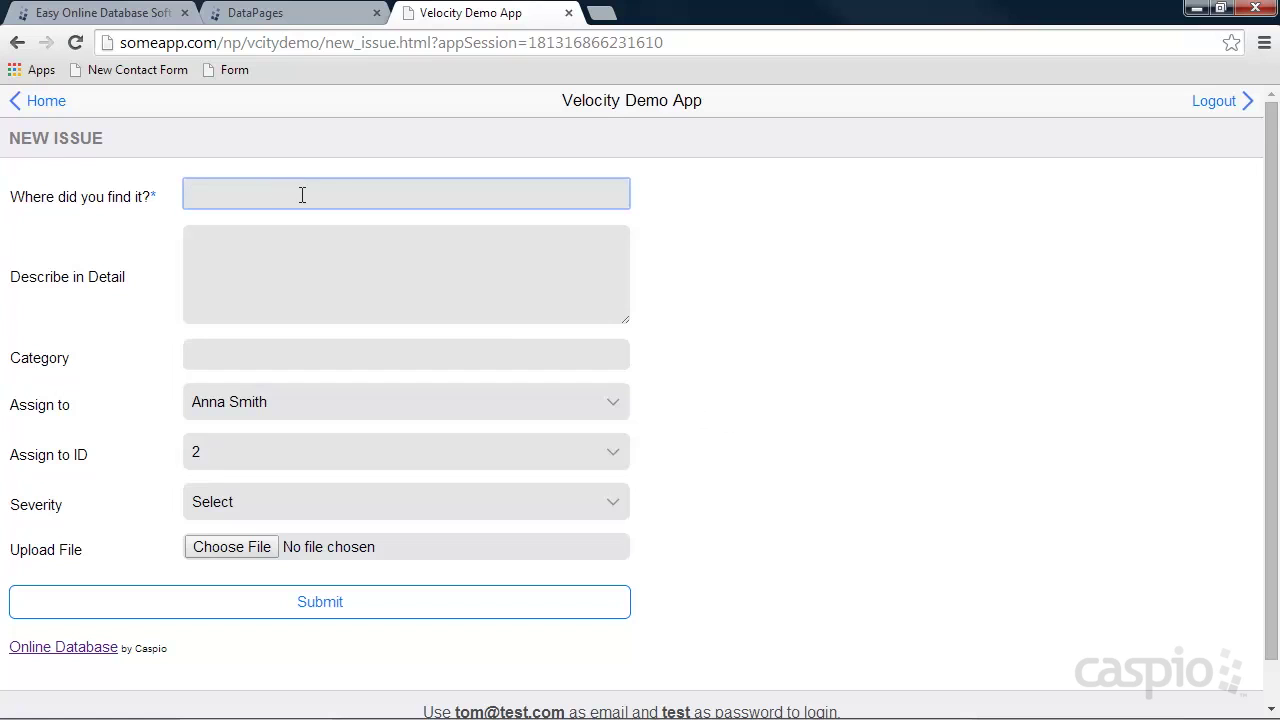
pyautogui.write('New Issue')
pyautogui.press('Tab')
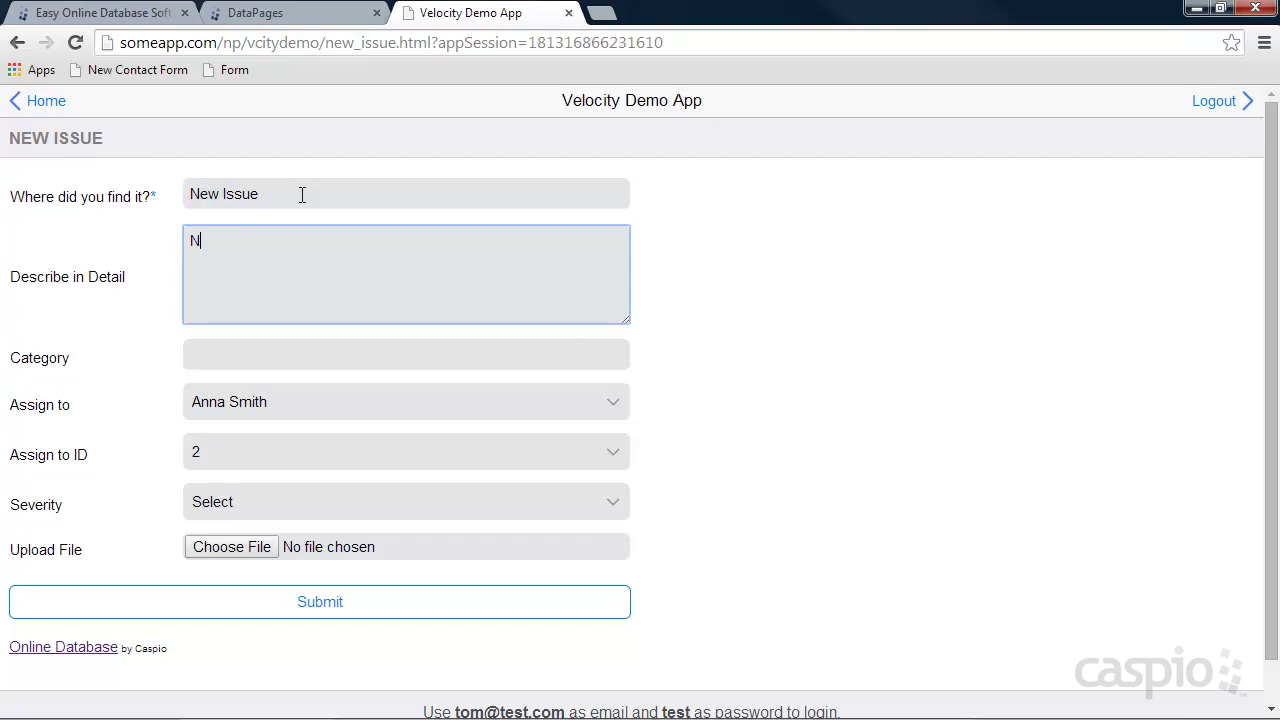
pyautogui.click(305, 350)
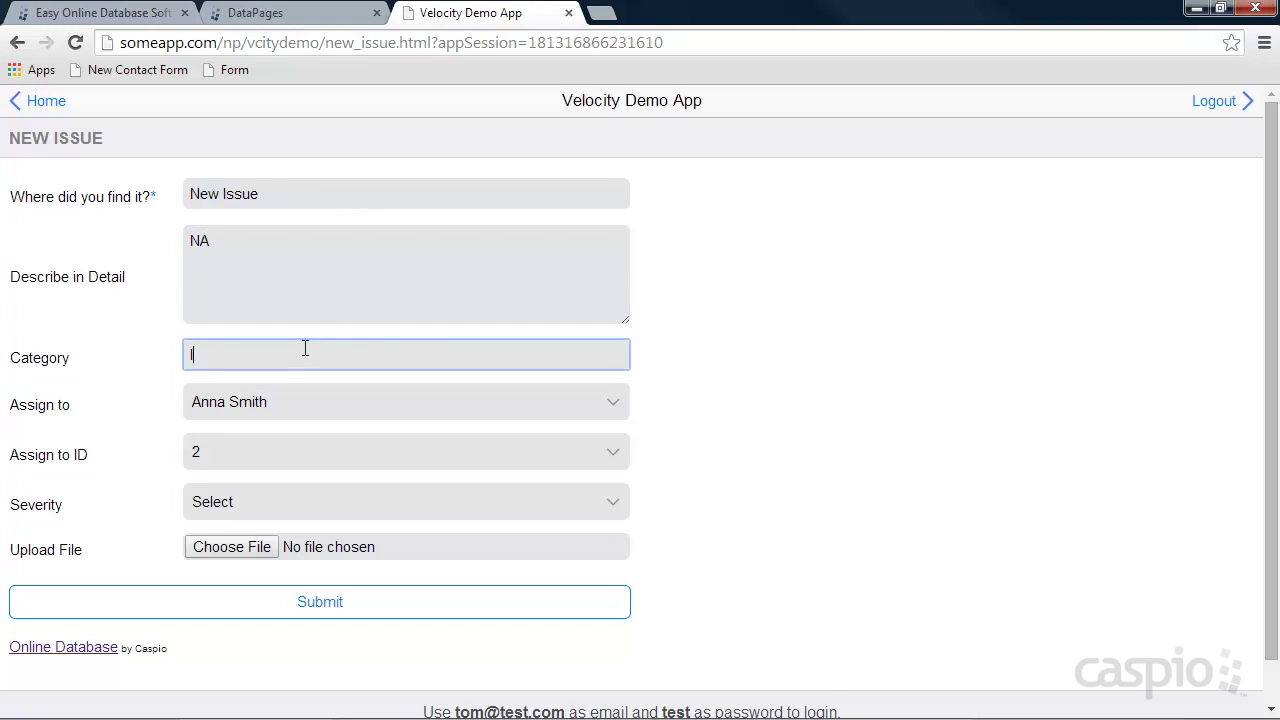
pyautogui.click(214, 452)
pyautogui.click(214, 503)
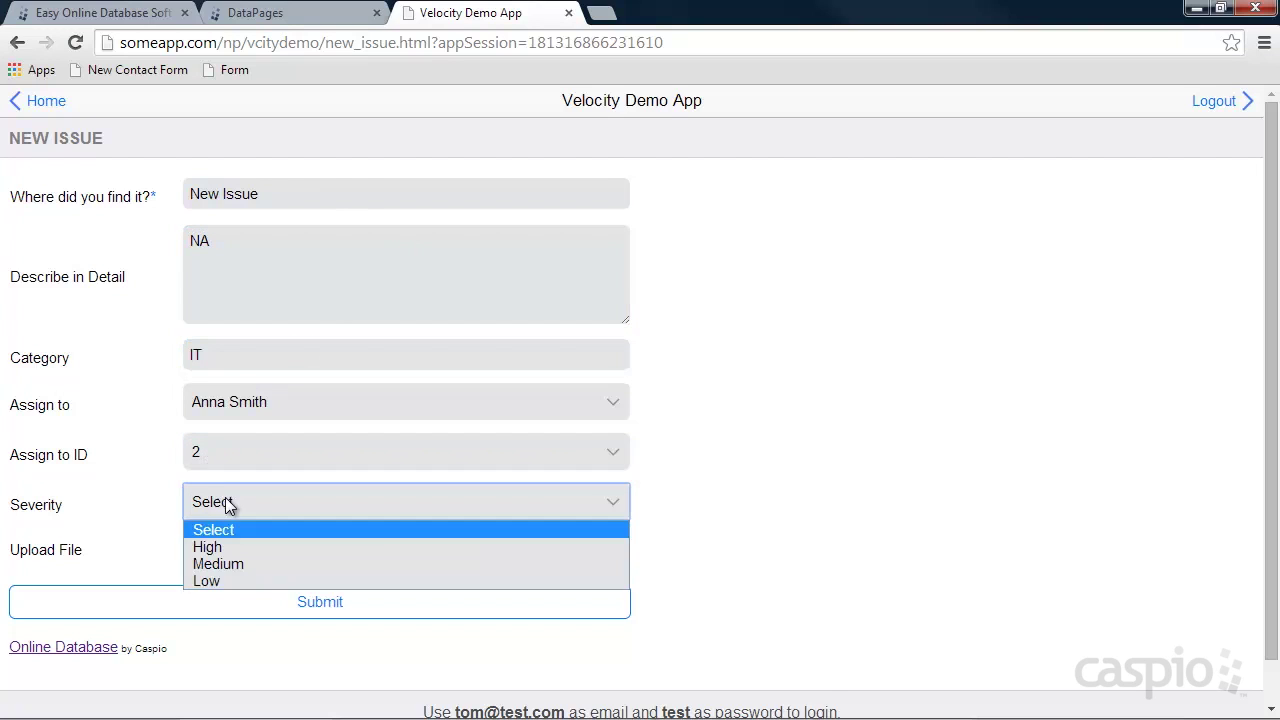
pyautogui.click(215, 547)
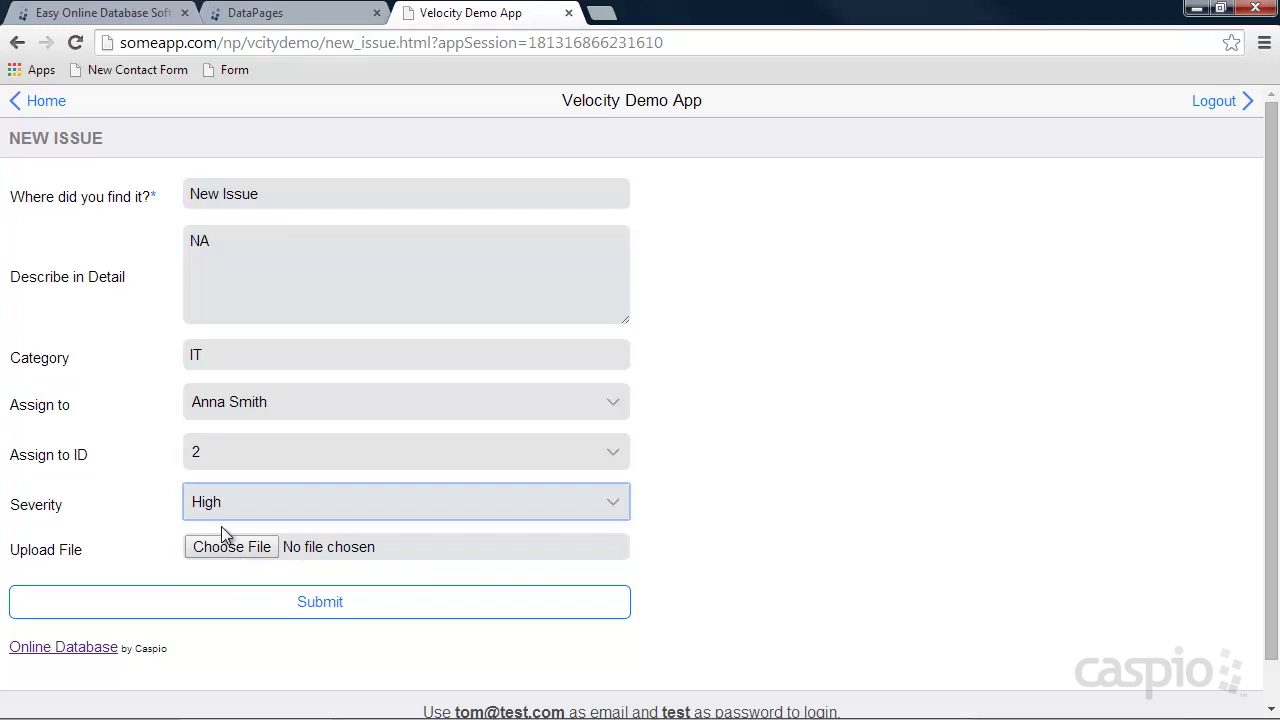
pyautogui.click(282, 606)
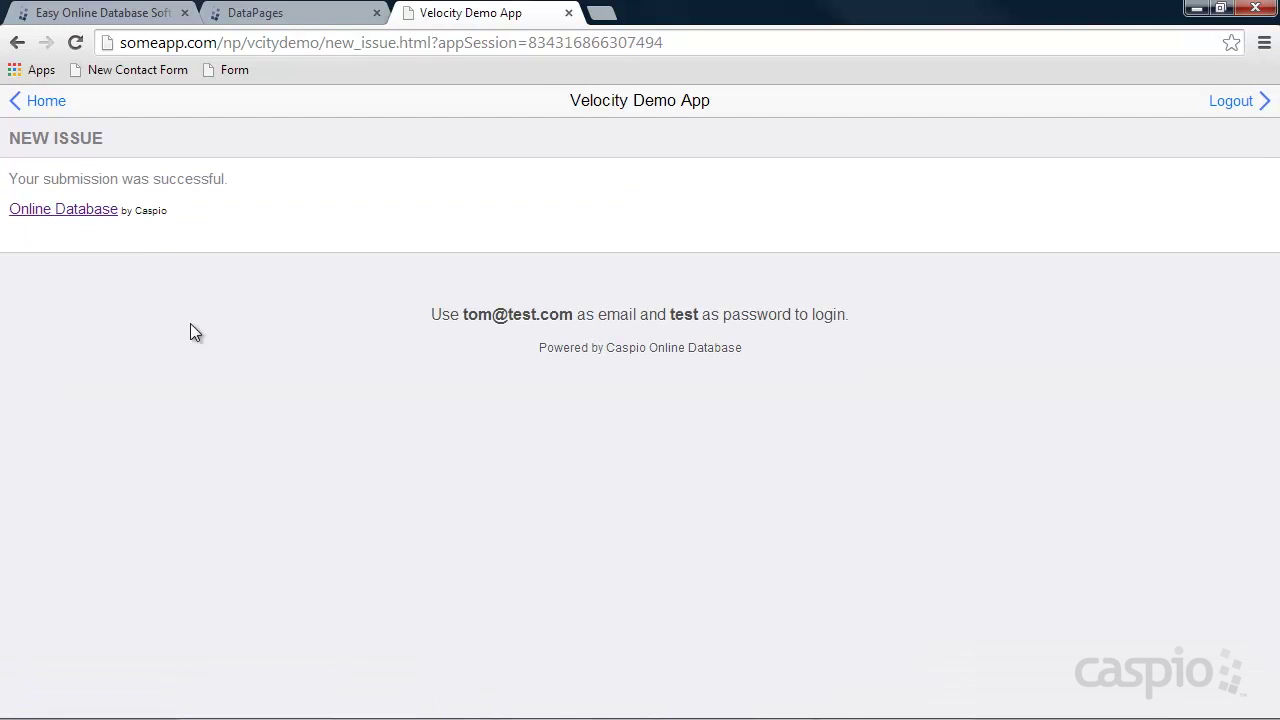
pyautogui.click(52, 102)
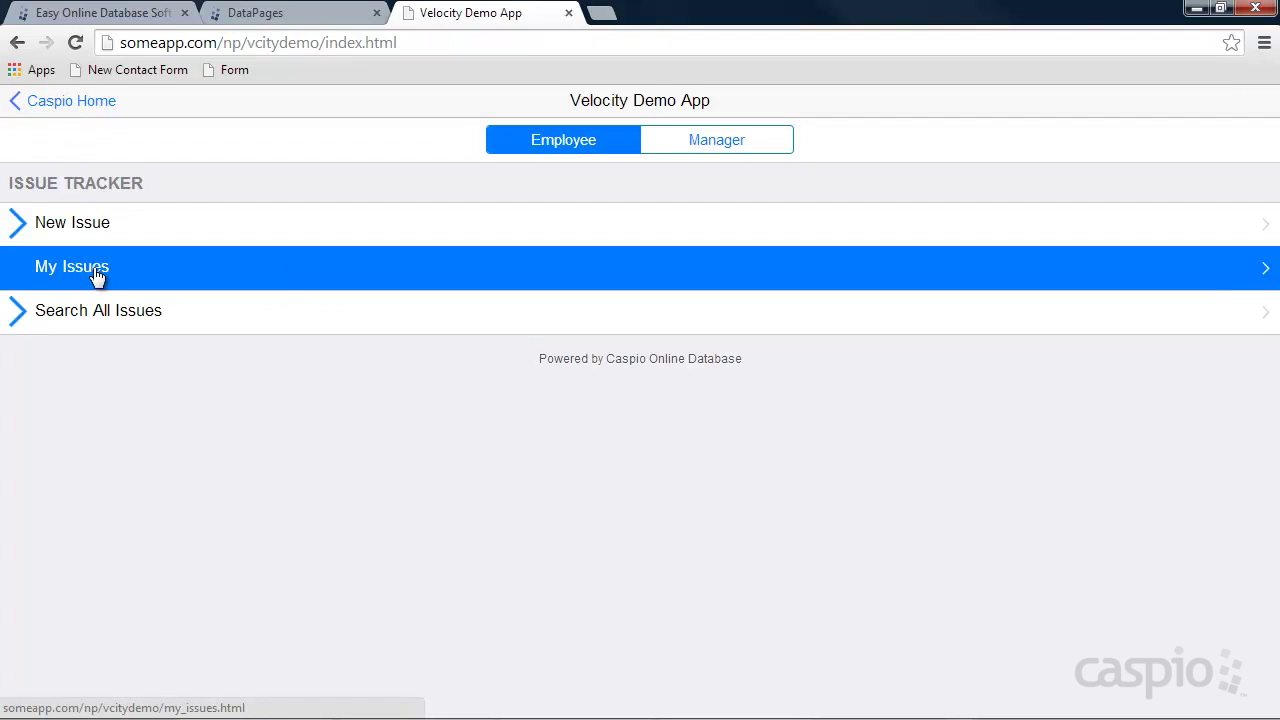
# Start a new tabular report DataPage in Caspio Bridge.
pyautogui.click(298, 14)
pyautogui.moveTo(370, 355)
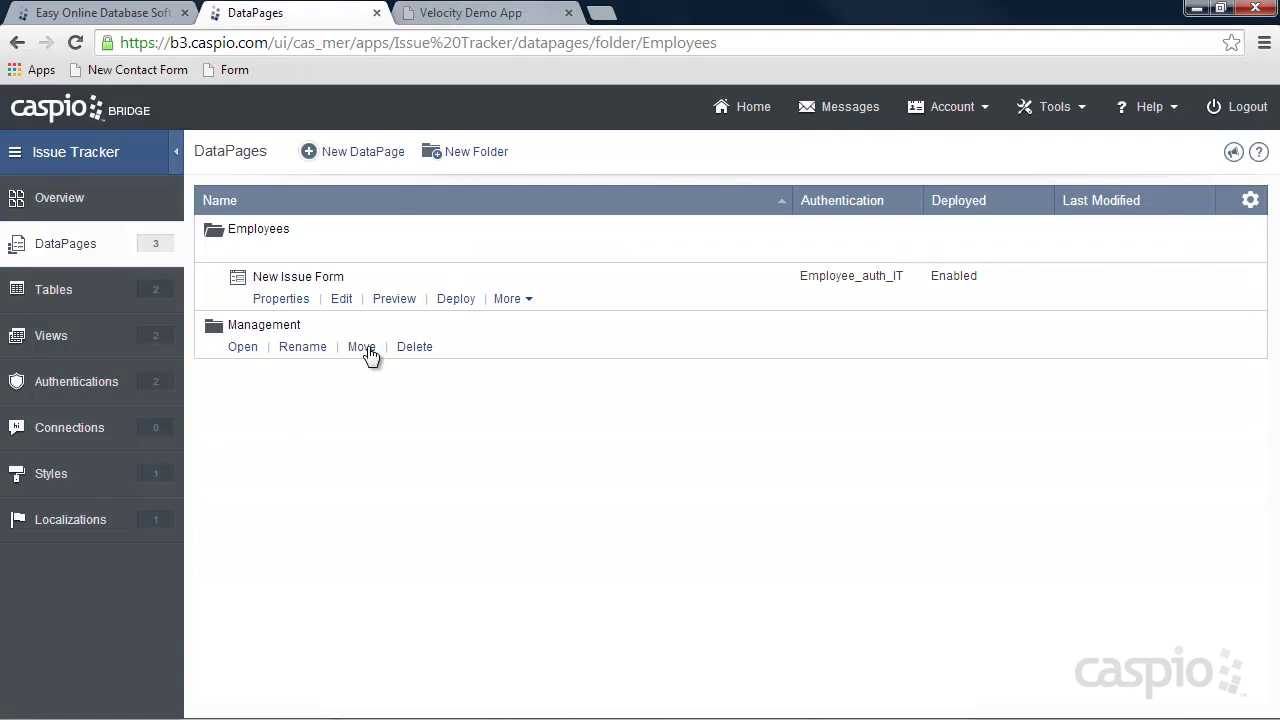
pyautogui.click(371, 151)
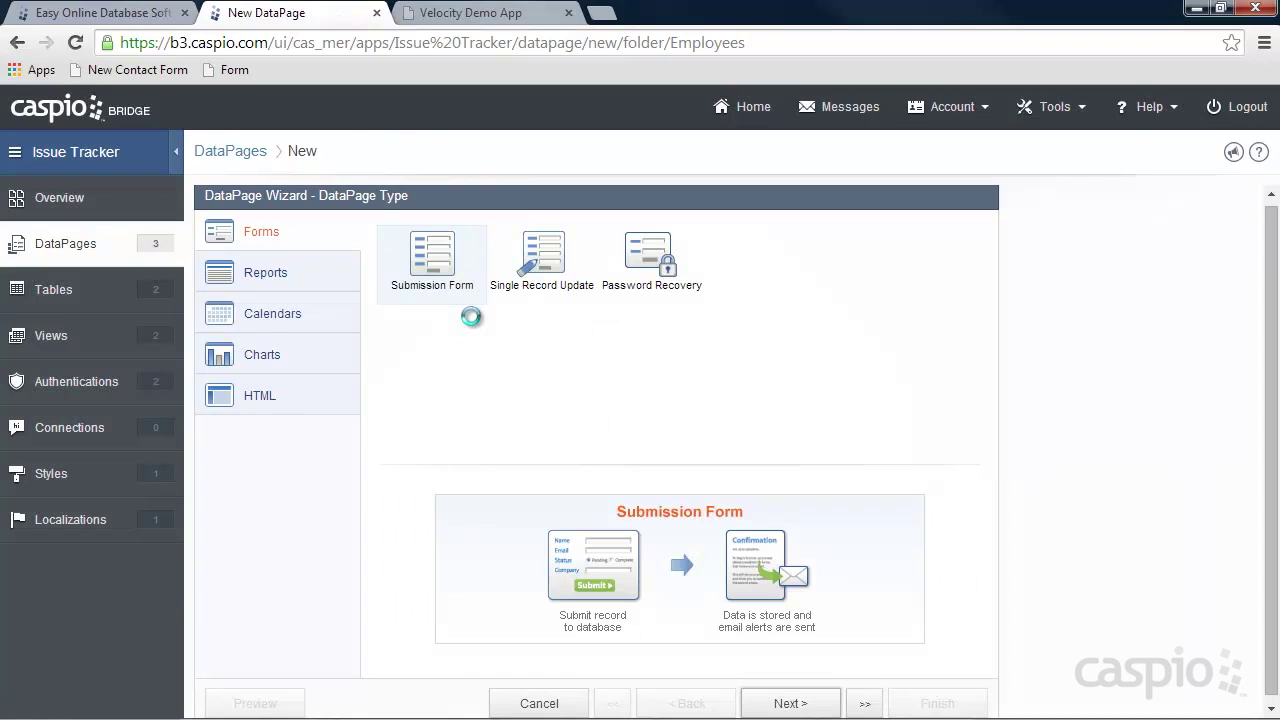
pyautogui.click(280, 278)
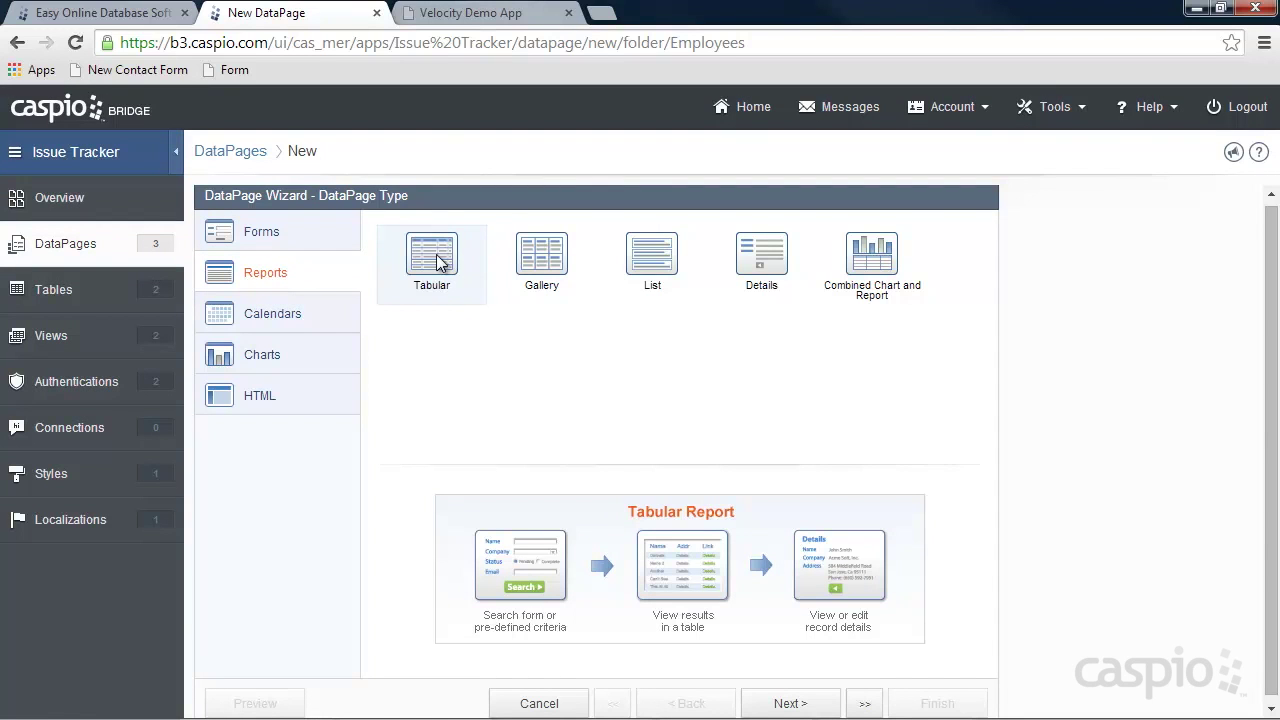
pyautogui.click(786, 703)
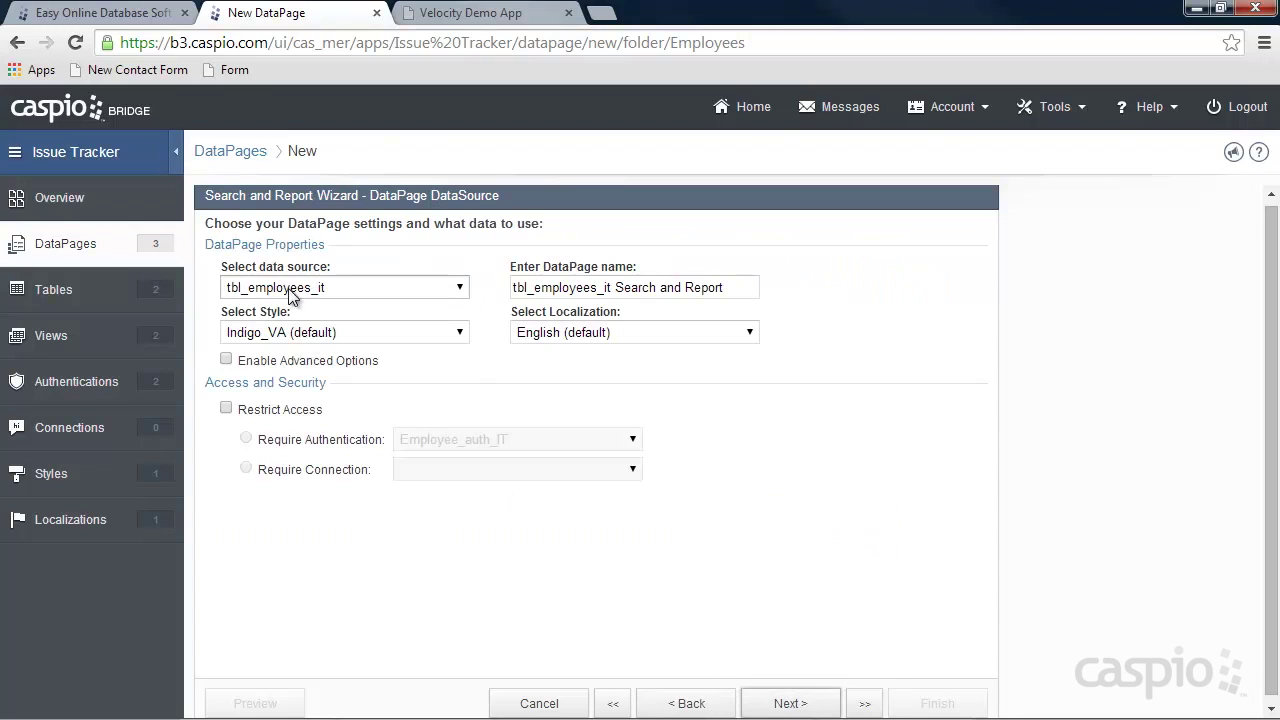
# Base the report 'My Issues' on tbl_issues_it with iPhone_Style and restricted access.
pyautogui.click(294, 288)
pyautogui.click(288, 339)
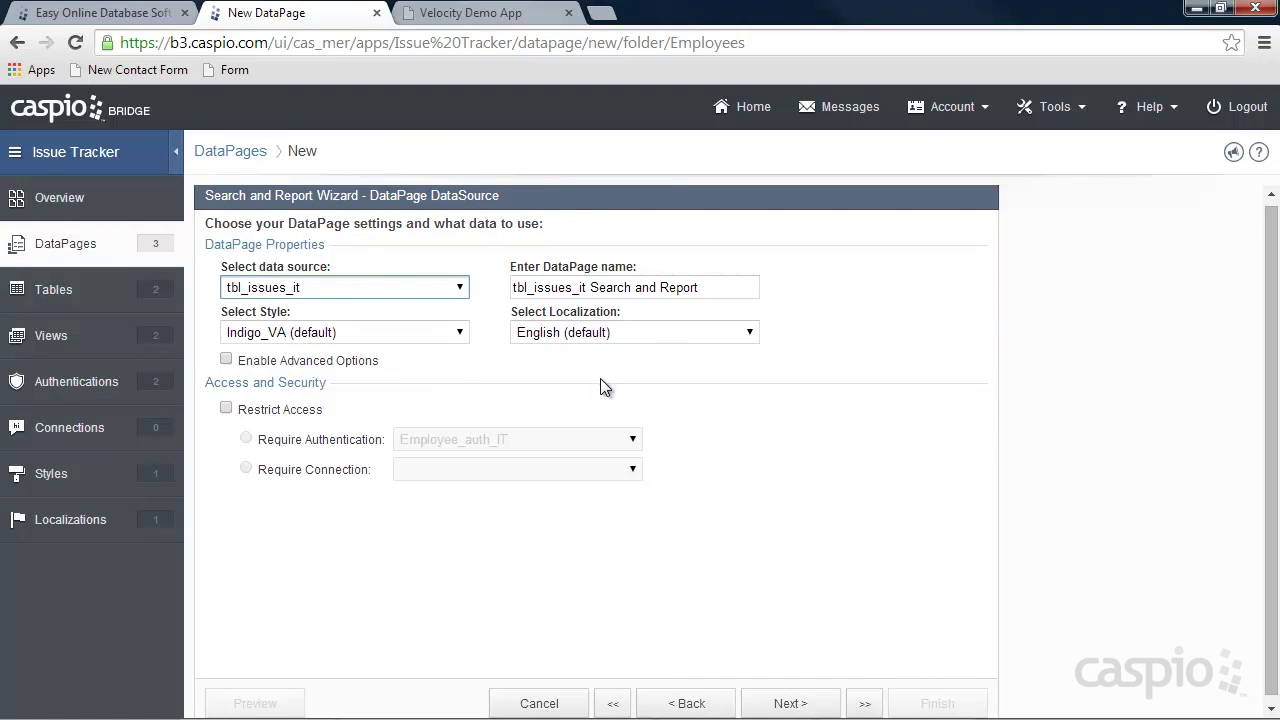
pyautogui.click(385, 340)
pyautogui.click(313, 370)
pyautogui.hotkey('shift', 'Tab')
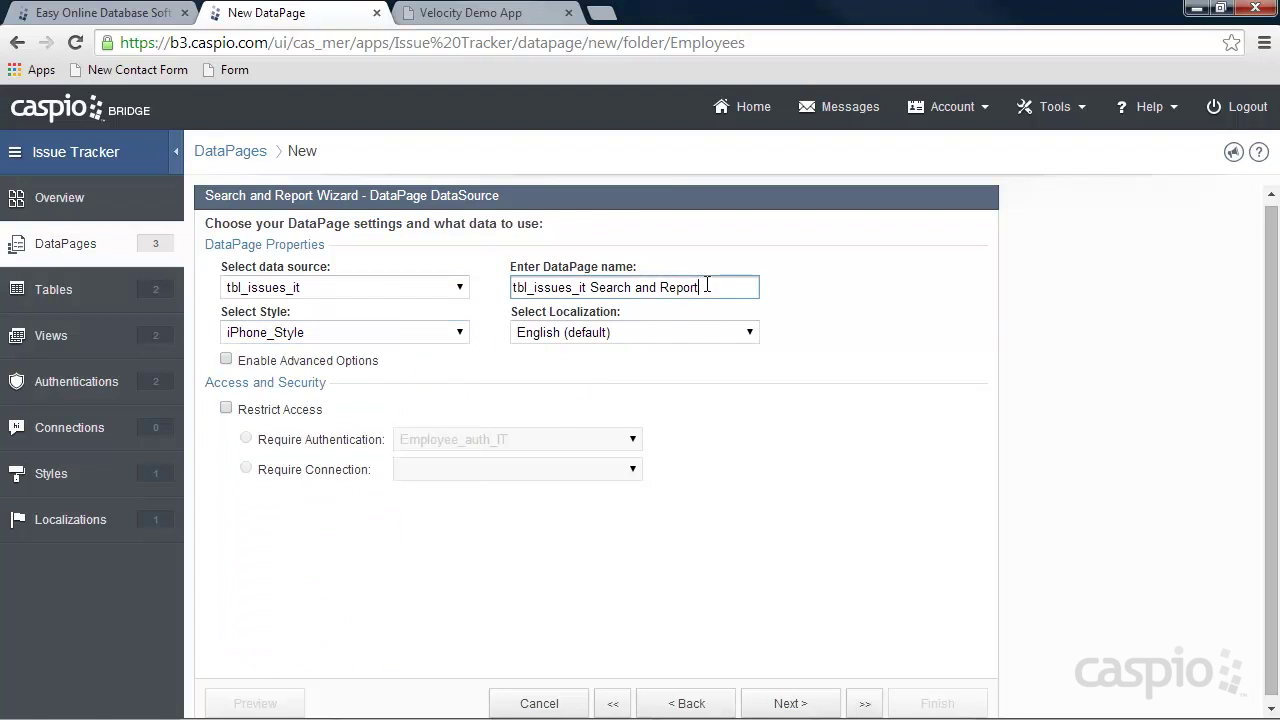
pyautogui.write('My Issues')
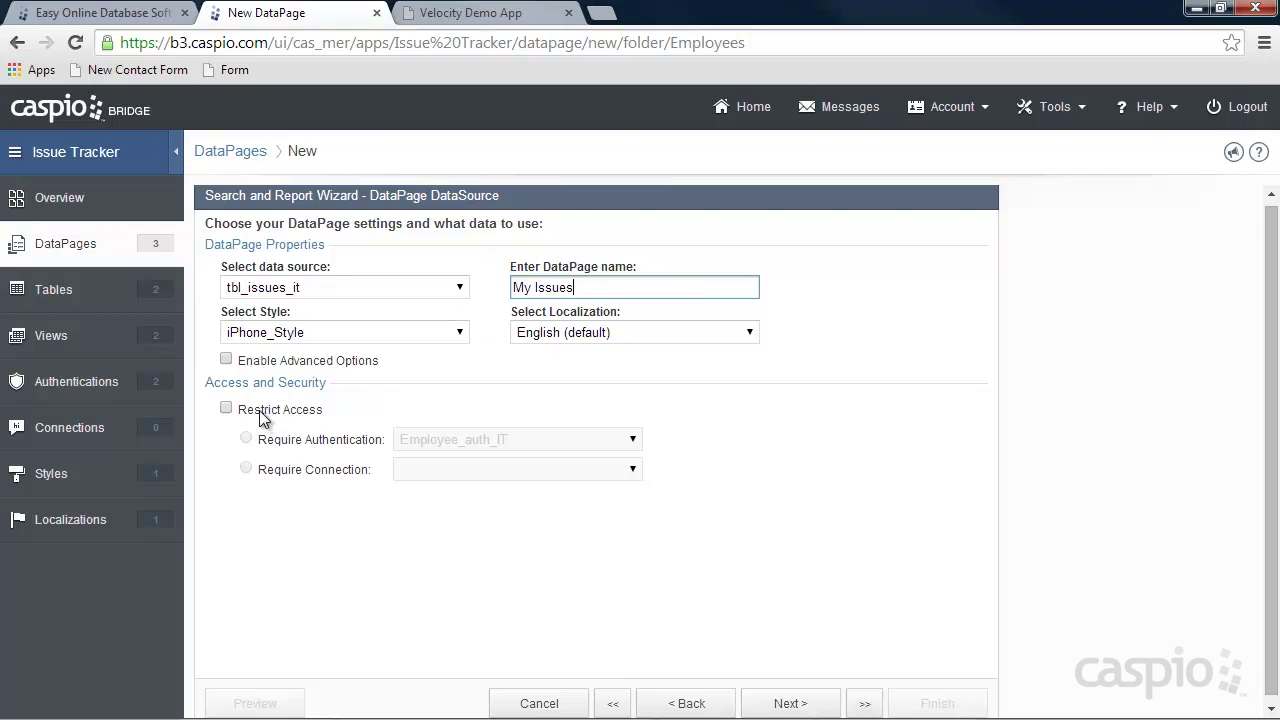
pyautogui.click(260, 411)
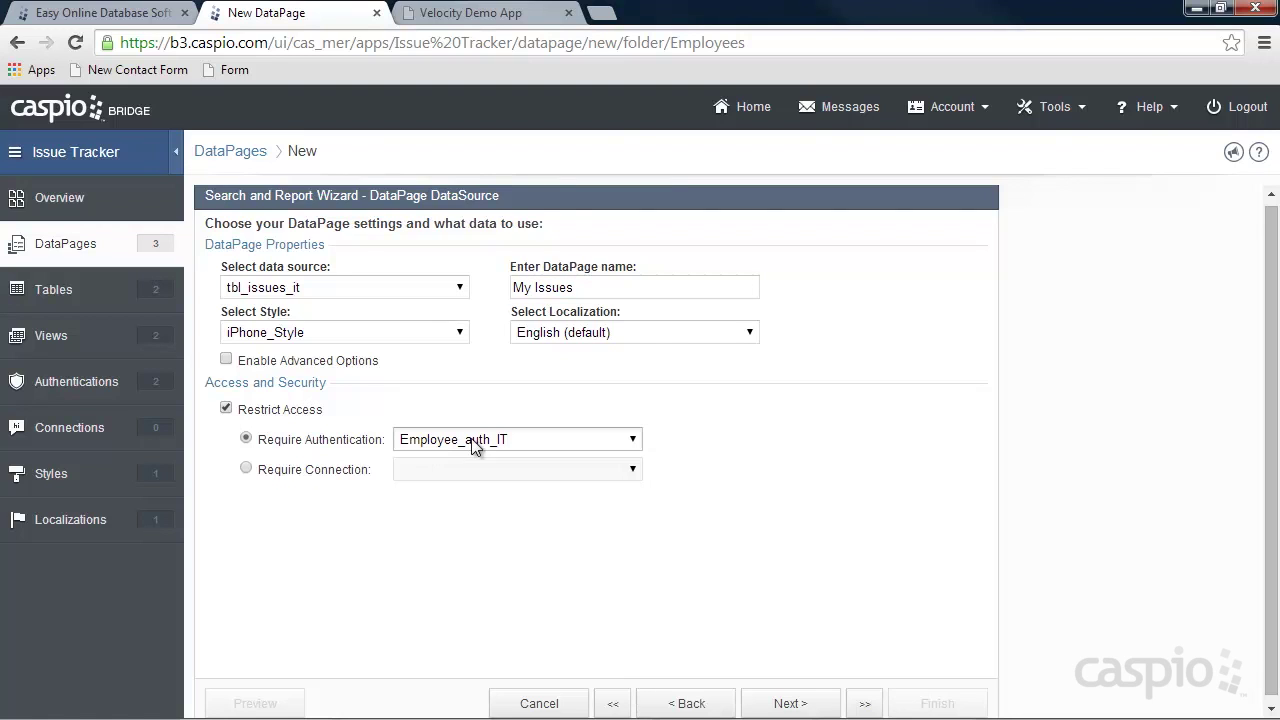
pyautogui.click(795, 705)
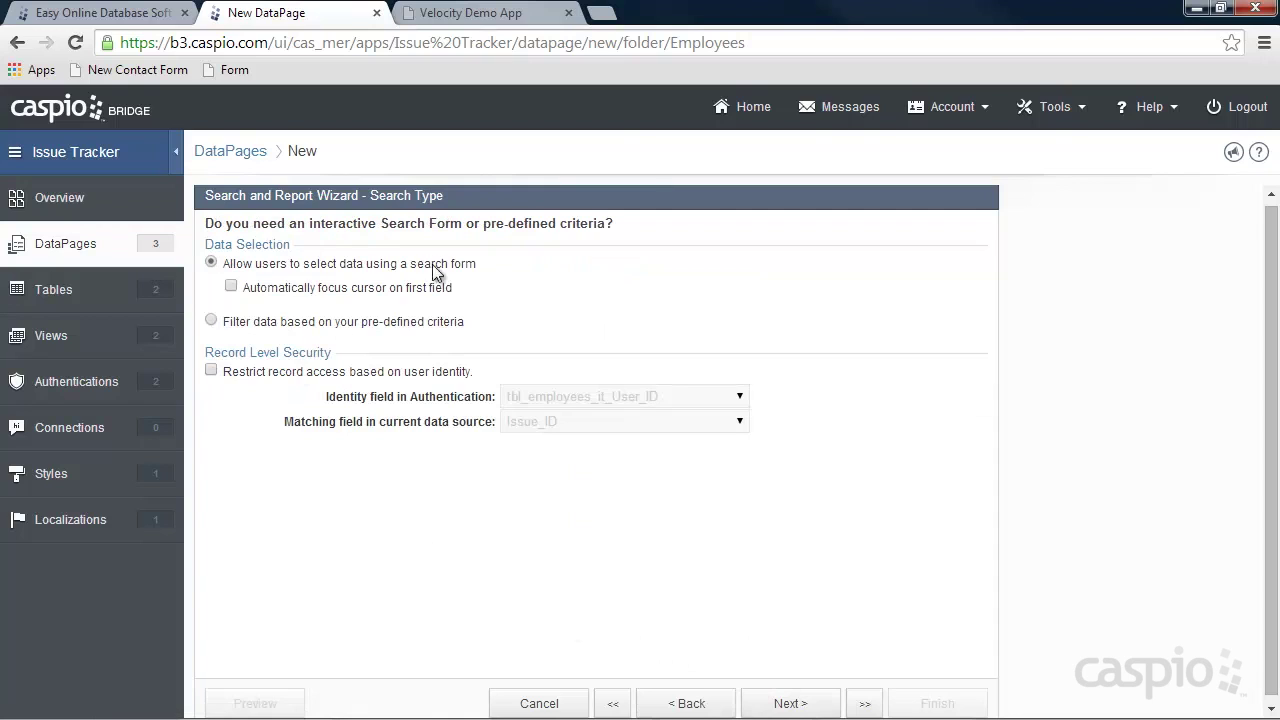
# Filter by pre-defined criteria, restricting records to the user via Assign_to_ID.
pyautogui.click(218, 322)
pyautogui.click(211, 371)
pyautogui.click(570, 422)
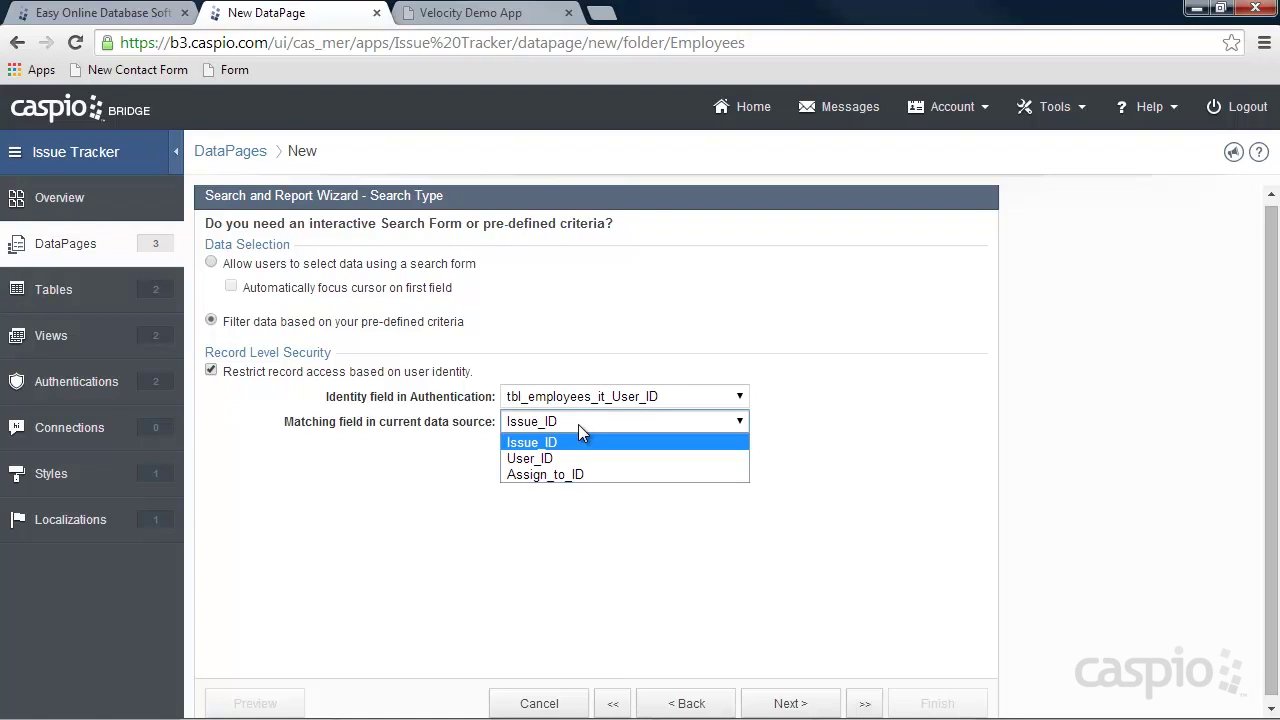
pyautogui.click(567, 474)
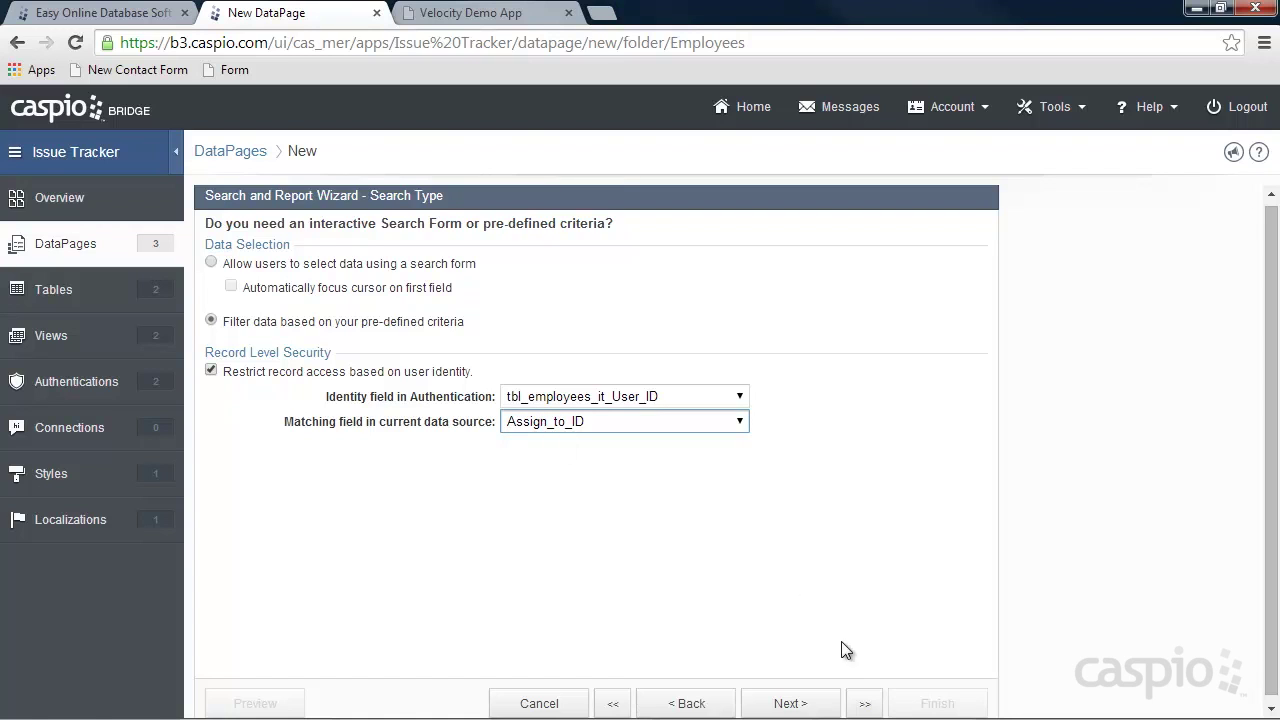
pyautogui.click(790, 702)
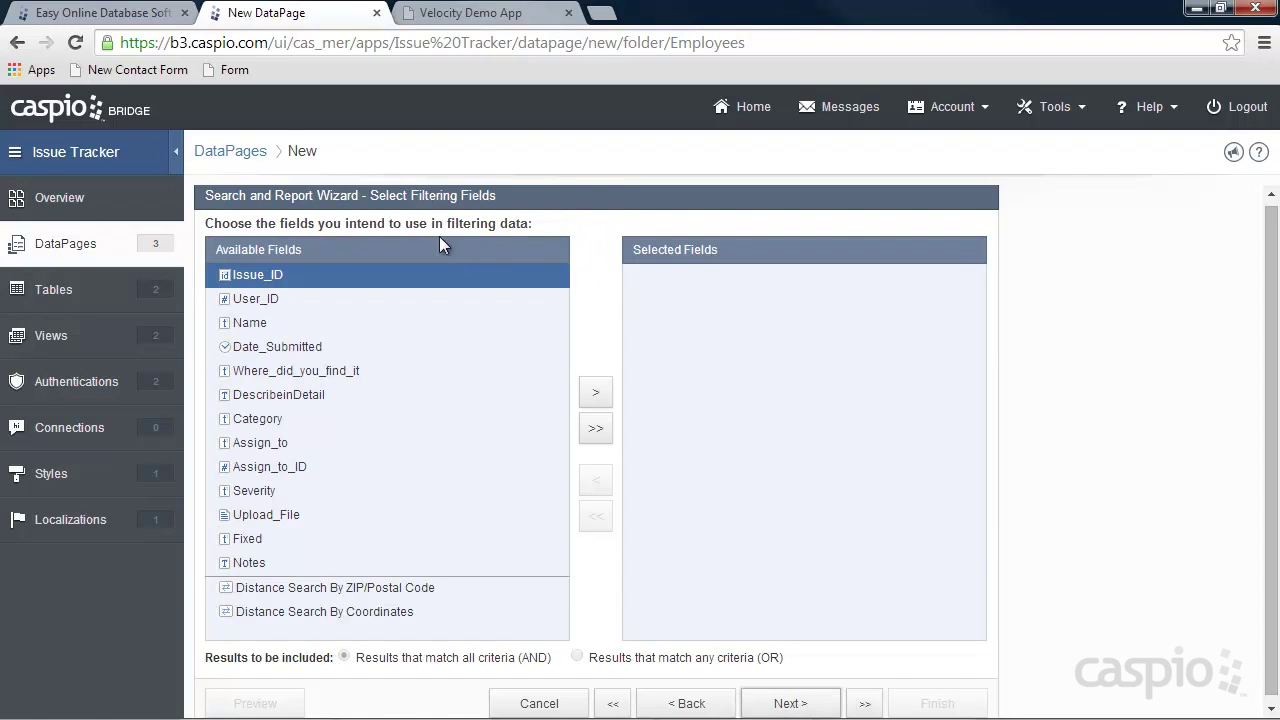
# Show Date_Submitted, Name, Where_did_you_find_it, Category, Severity, Upload_File and Fixed on the results page.
pyautogui.click(789, 702)
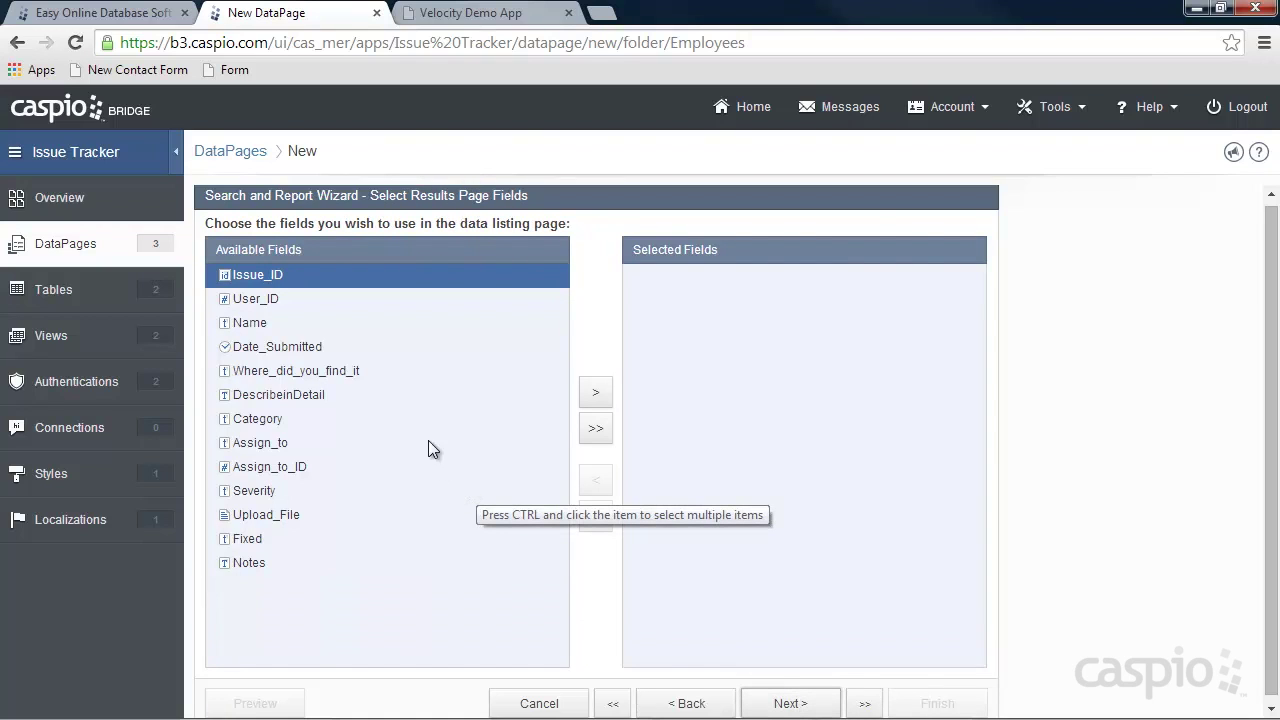
pyautogui.click(315, 347)
pyautogui.click(594, 394)
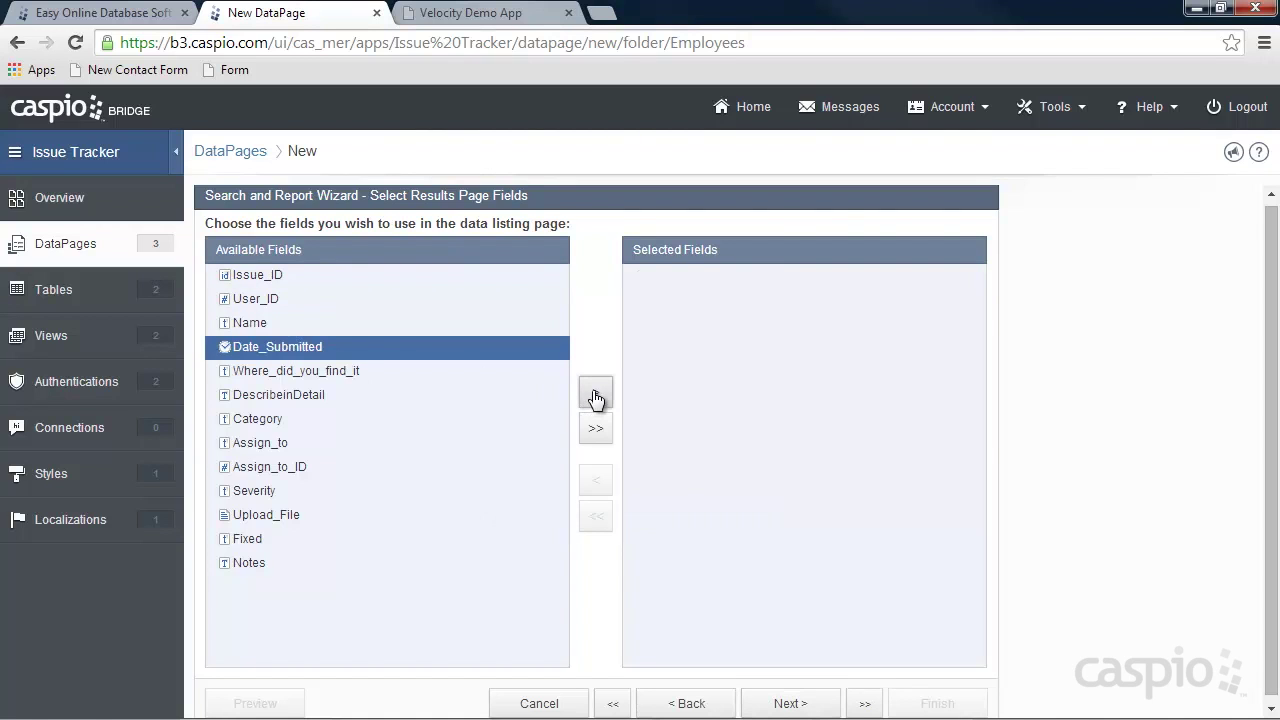
pyautogui.click(249, 323)
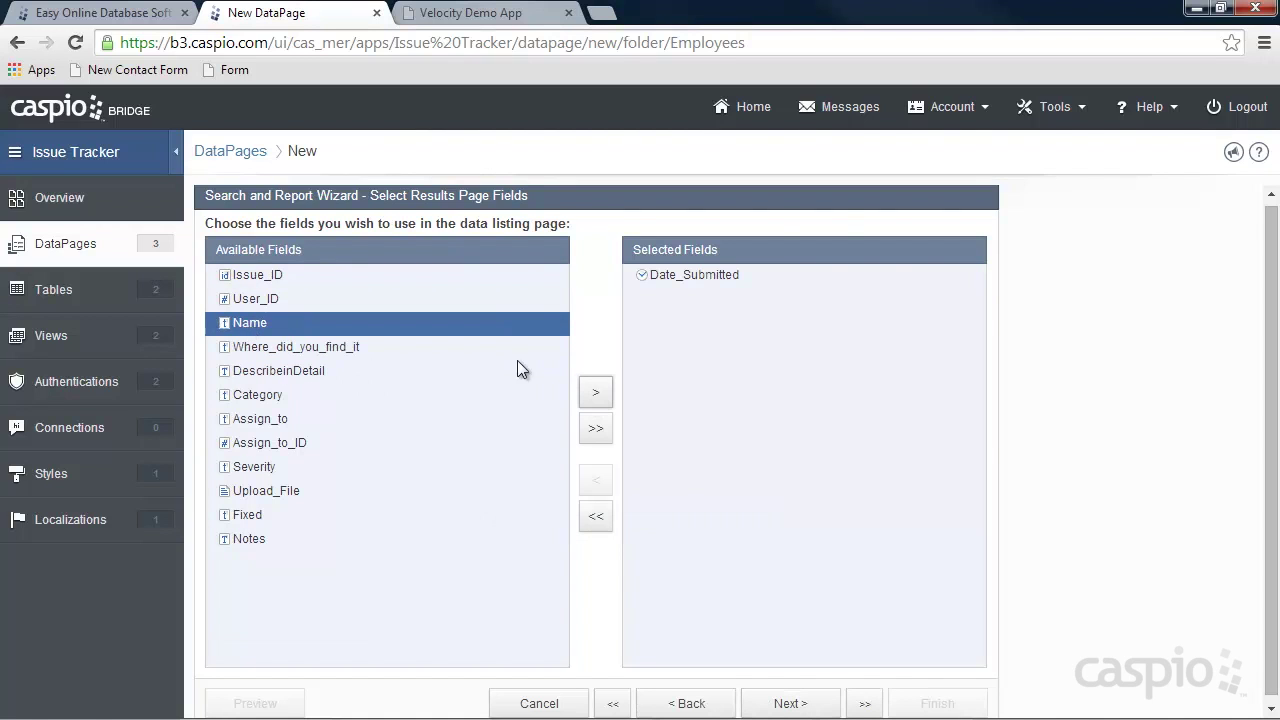
pyautogui.click(596, 394)
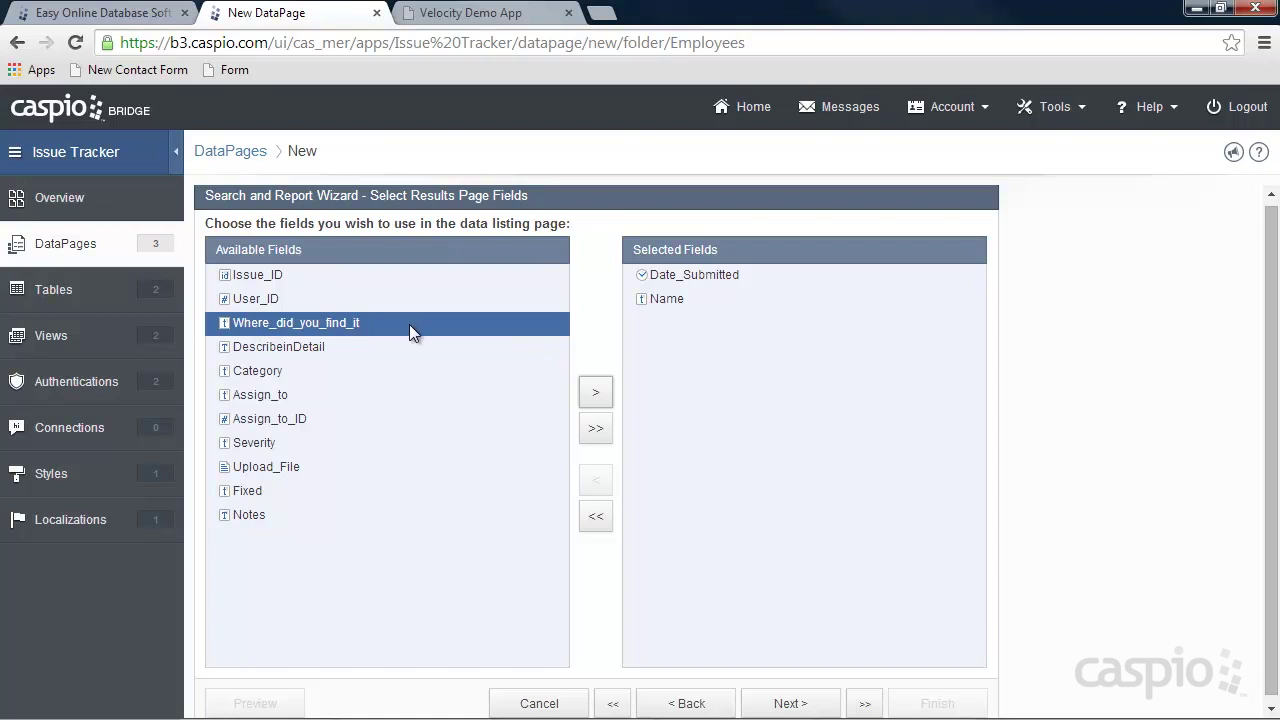
pyautogui.click(588, 397)
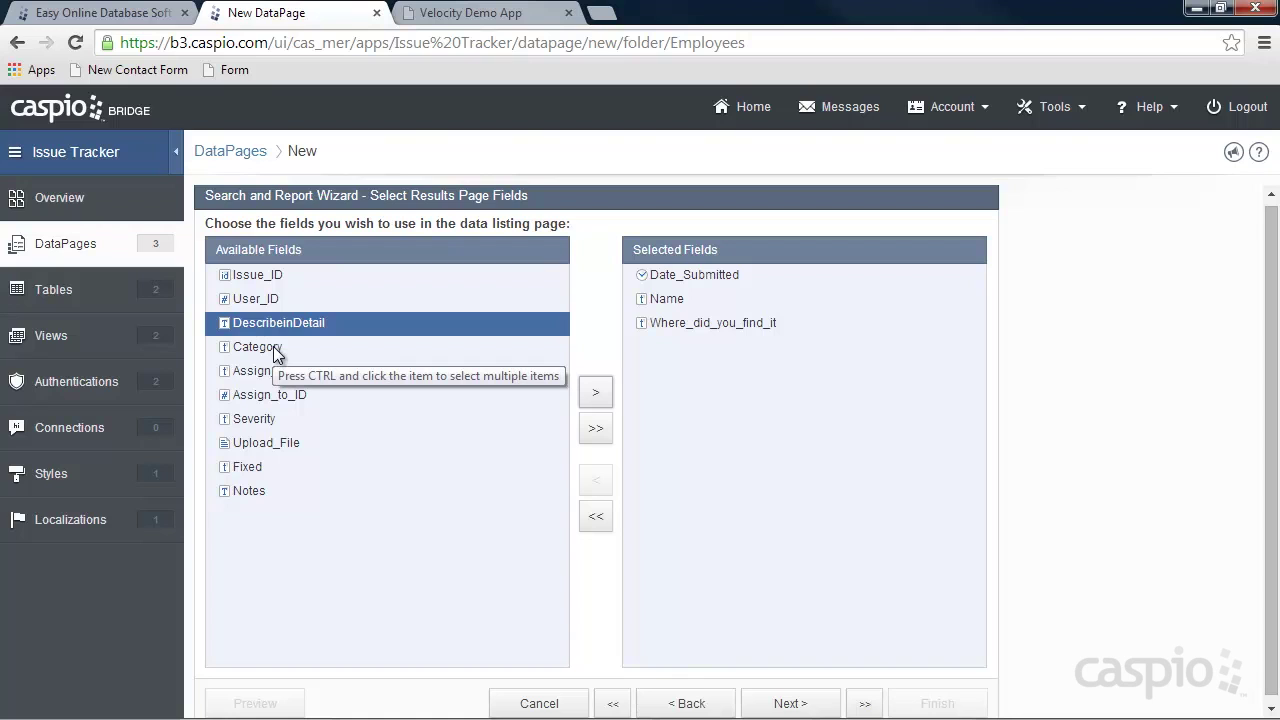
pyautogui.click(278, 350)
pyautogui.click(593, 395)
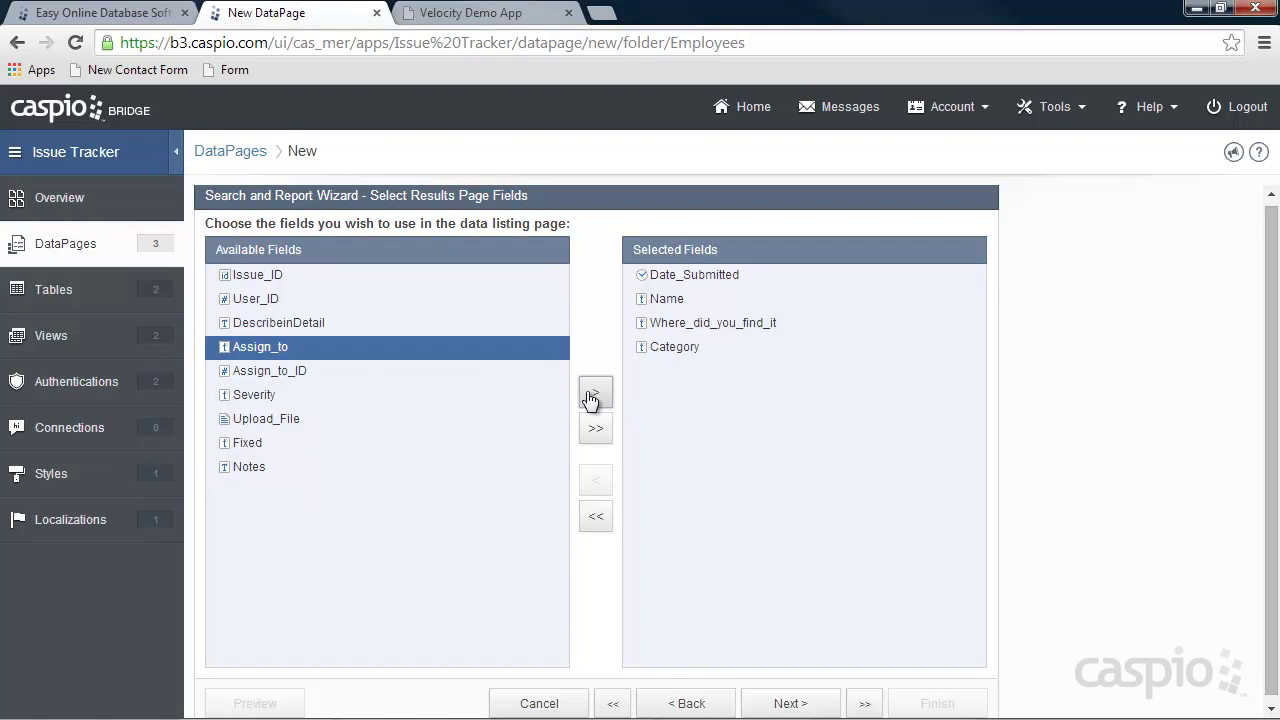
pyautogui.click(273, 392)
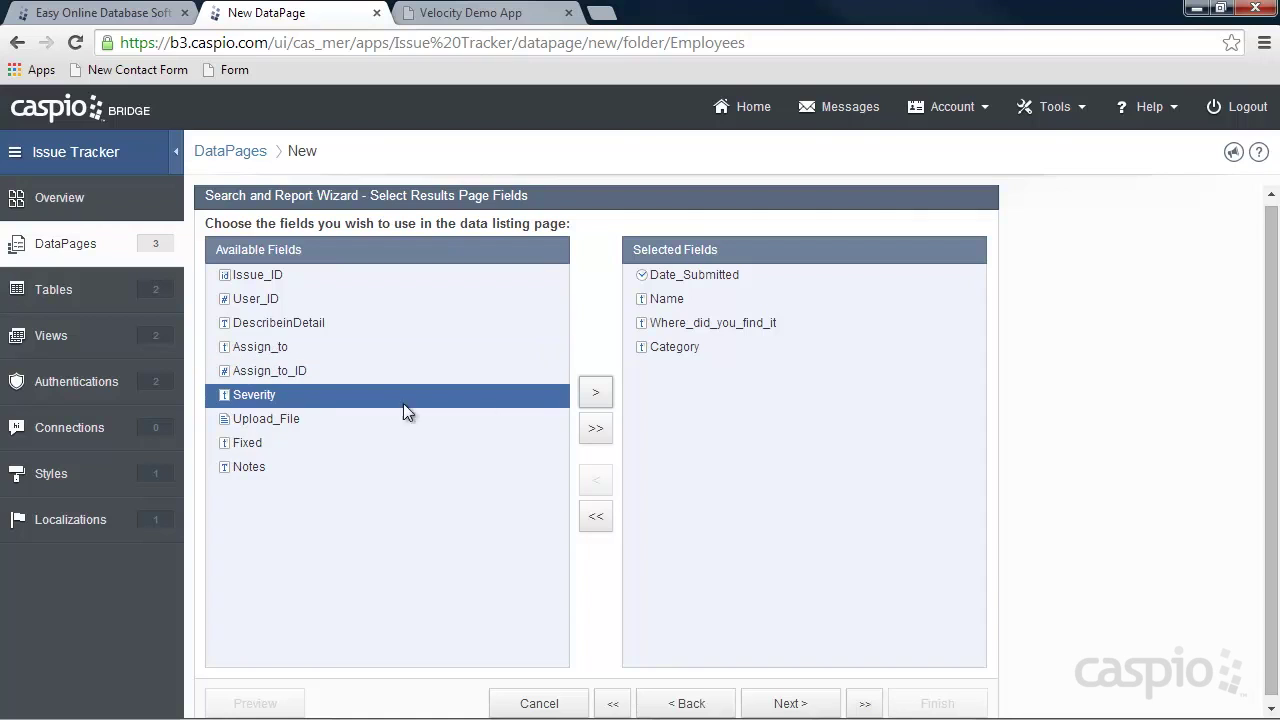
pyautogui.click(593, 395)
pyautogui.click(597, 398)
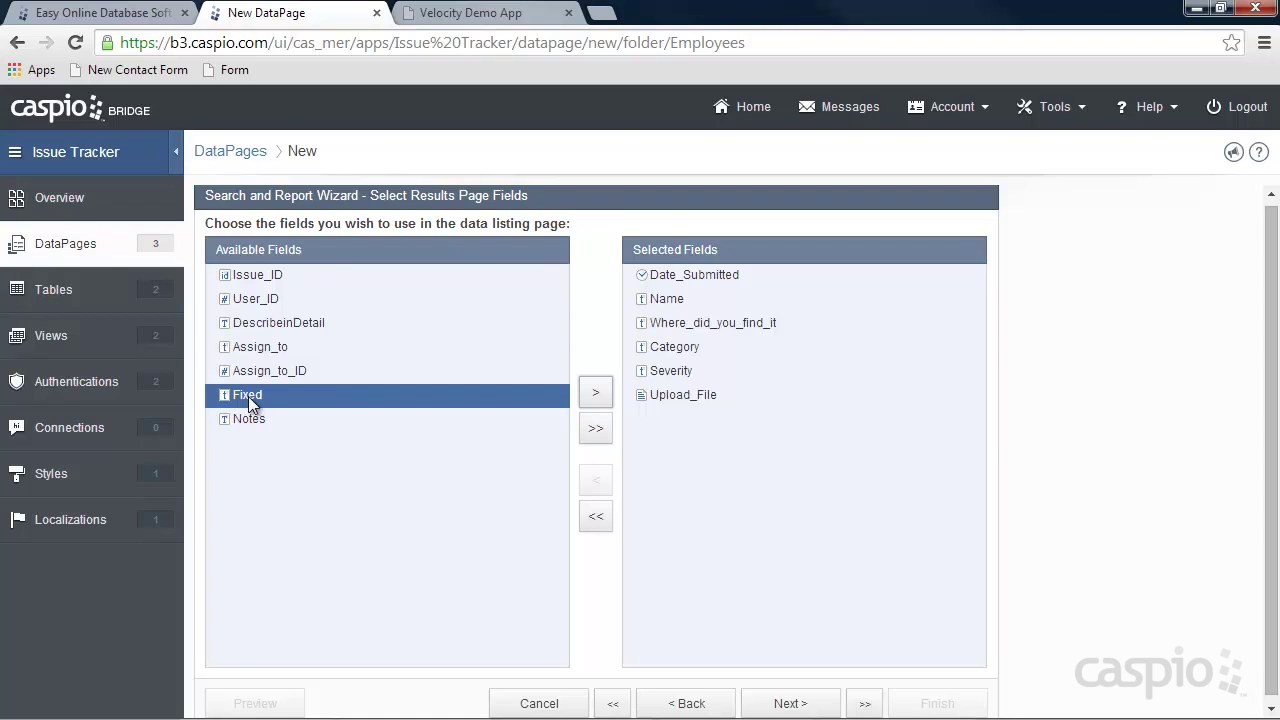
pyautogui.click(597, 394)
pyautogui.click(791, 703)
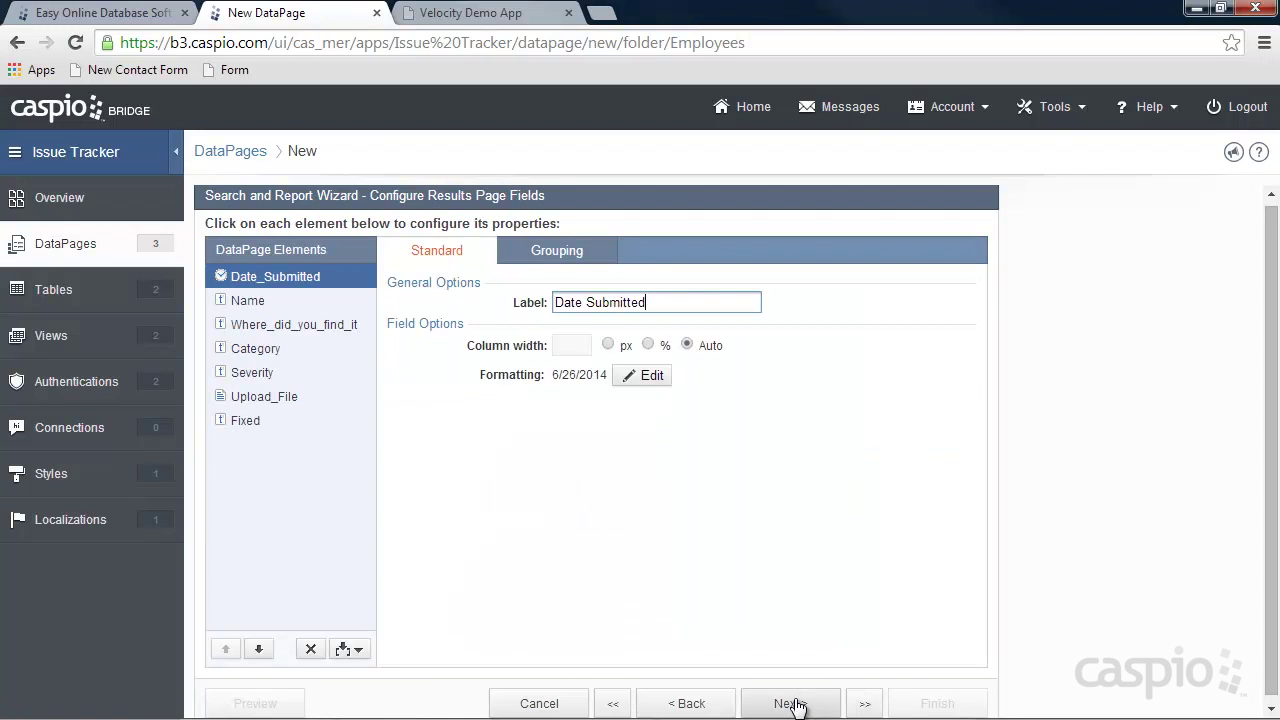
# Keep the default results field and search results settings.
pyautogui.click(791, 704)
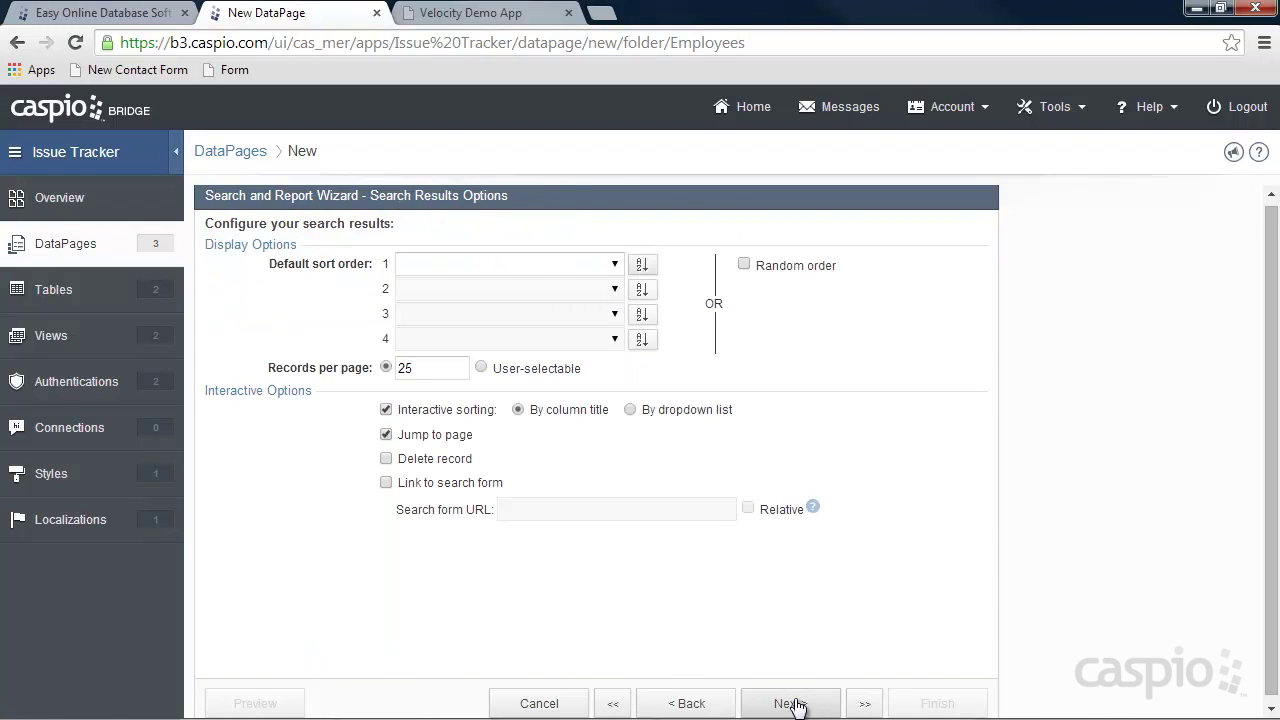
pyautogui.click(791, 704)
pyautogui.click(791, 704)
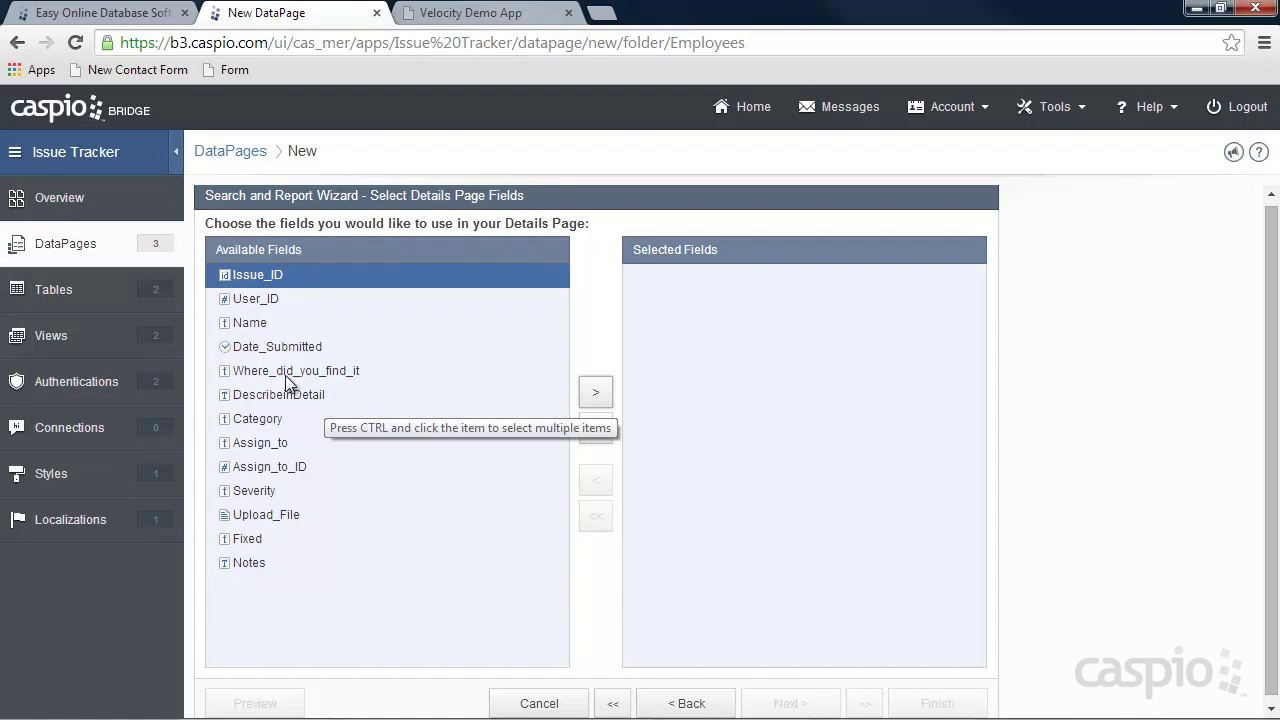
# Add Date_Submitted, Name, Where_did_you_find_it, DescribeinDetail, Category, Severity, Upload_File, Fixed and Notes to the details page.
pyautogui.click(278, 346)
pyautogui.click(596, 392)
pyautogui.click(290, 323)
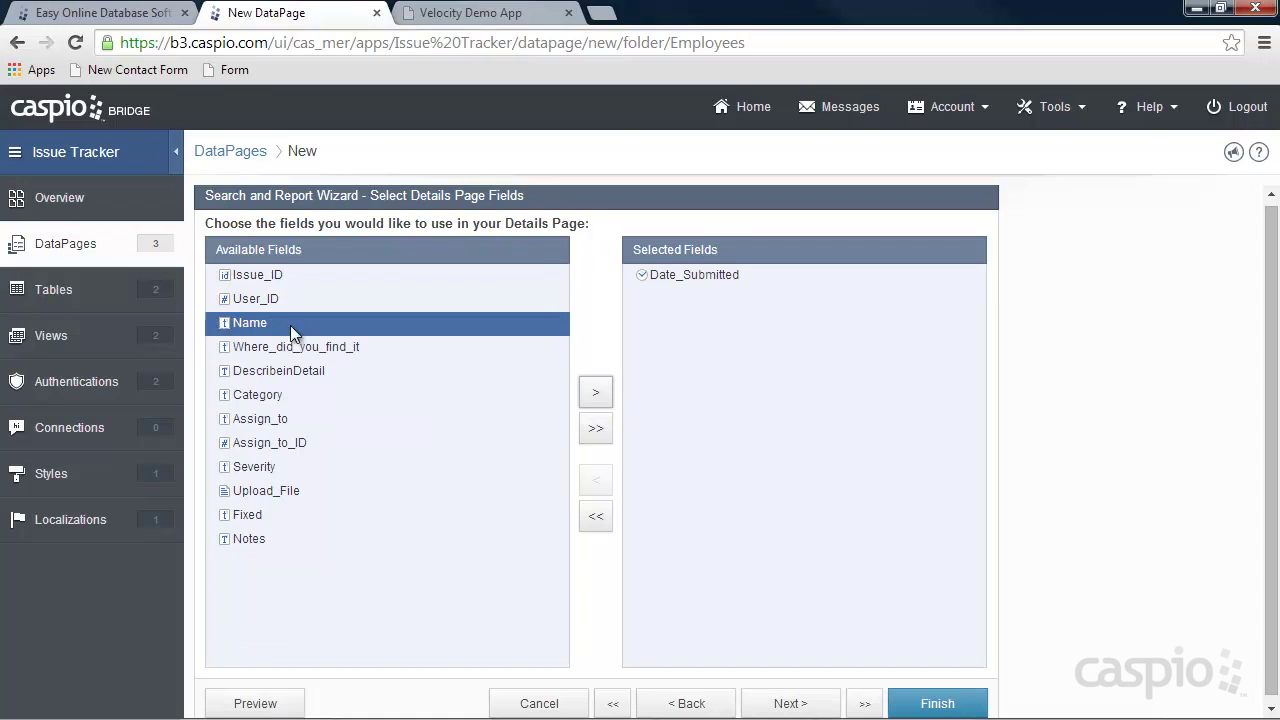
pyautogui.click(596, 392)
pyautogui.click(598, 393)
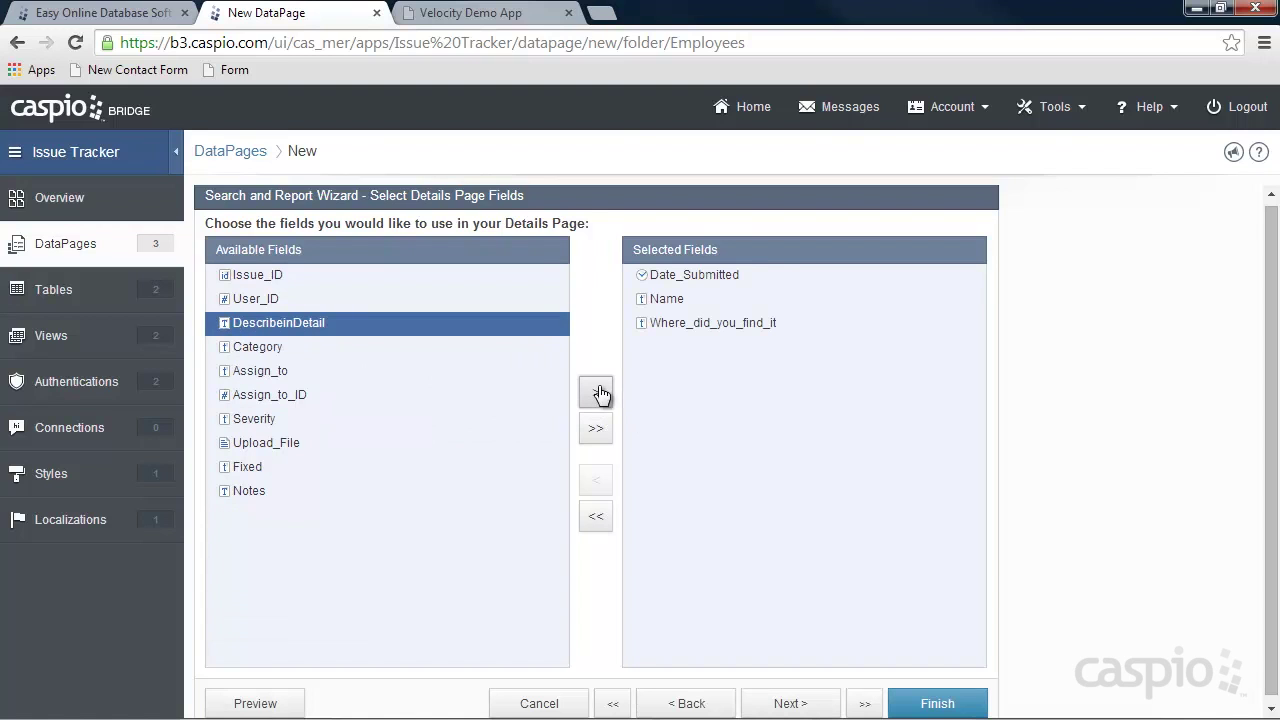
pyautogui.click(598, 393)
pyautogui.click(598, 393)
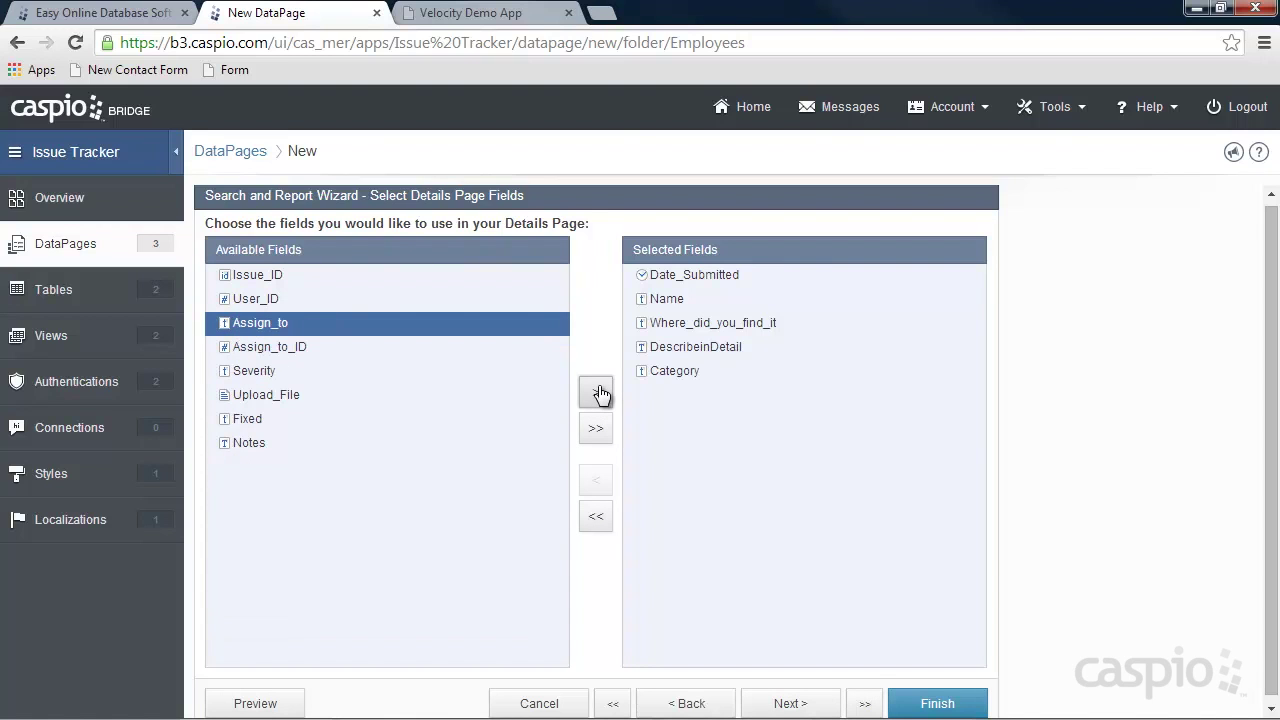
pyautogui.click(254, 371)
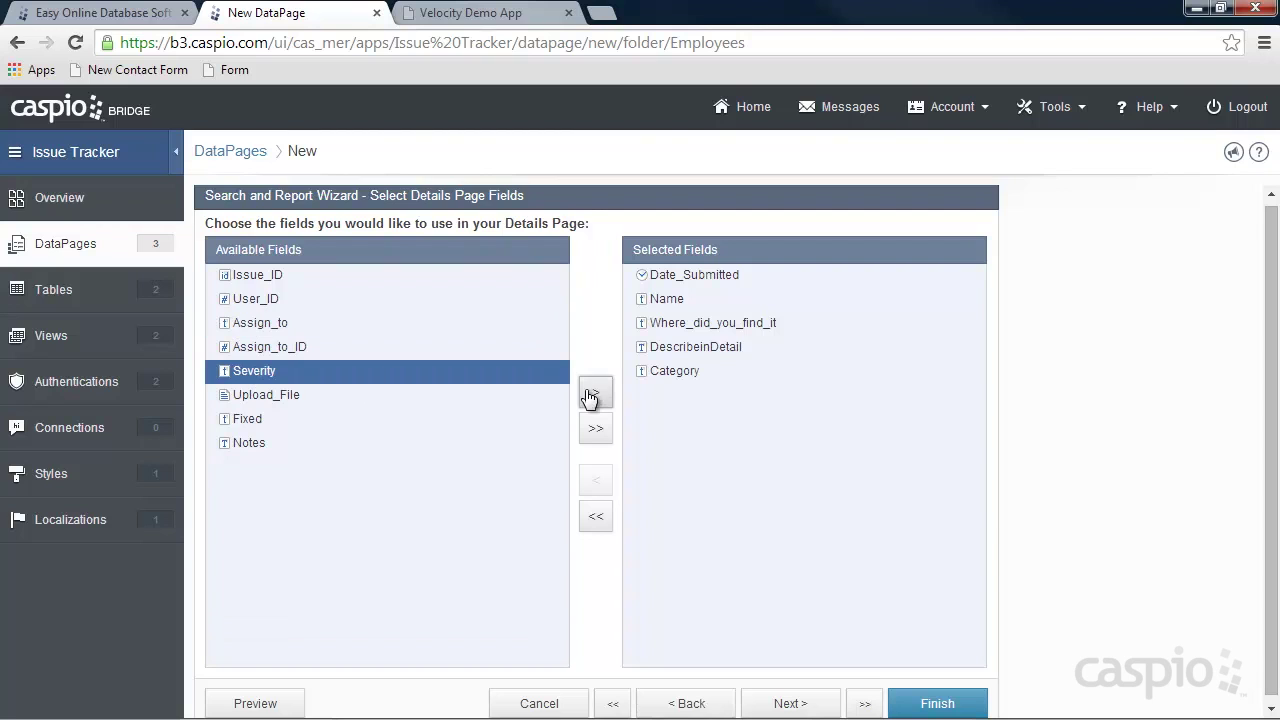
pyautogui.click(595, 394)
pyautogui.click(595, 396)
pyautogui.click(595, 396)
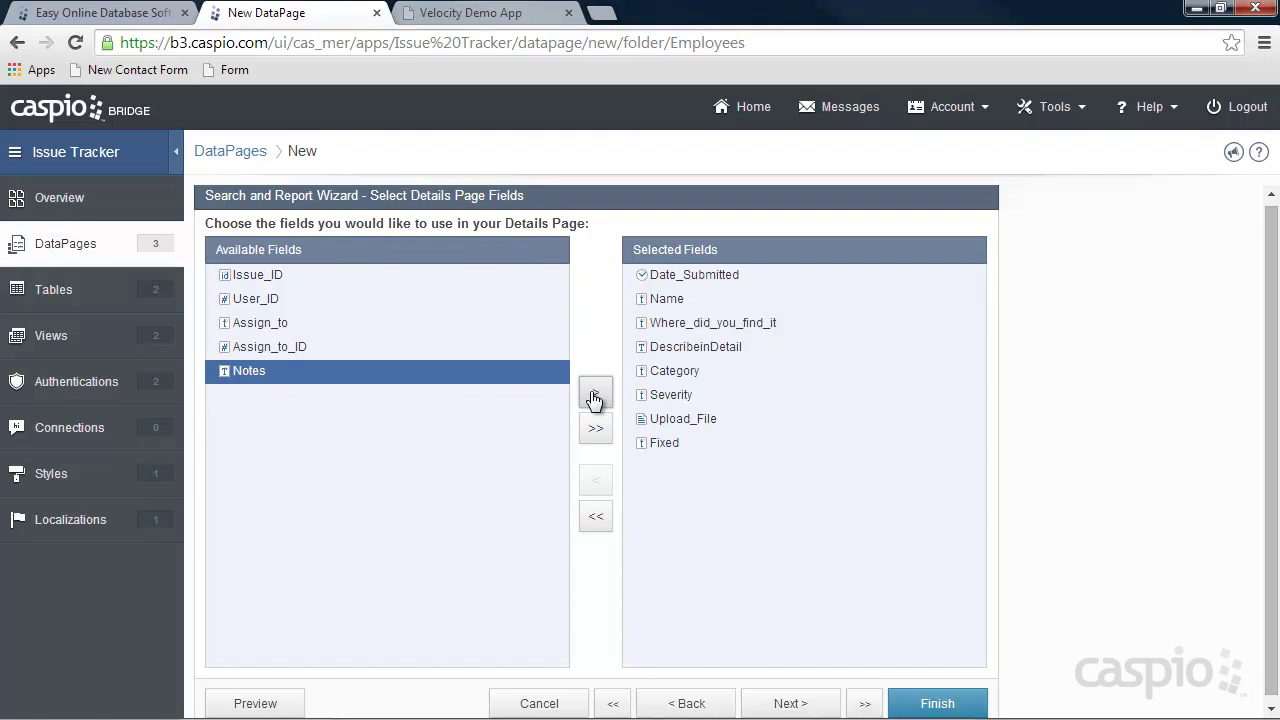
pyautogui.click(595, 396)
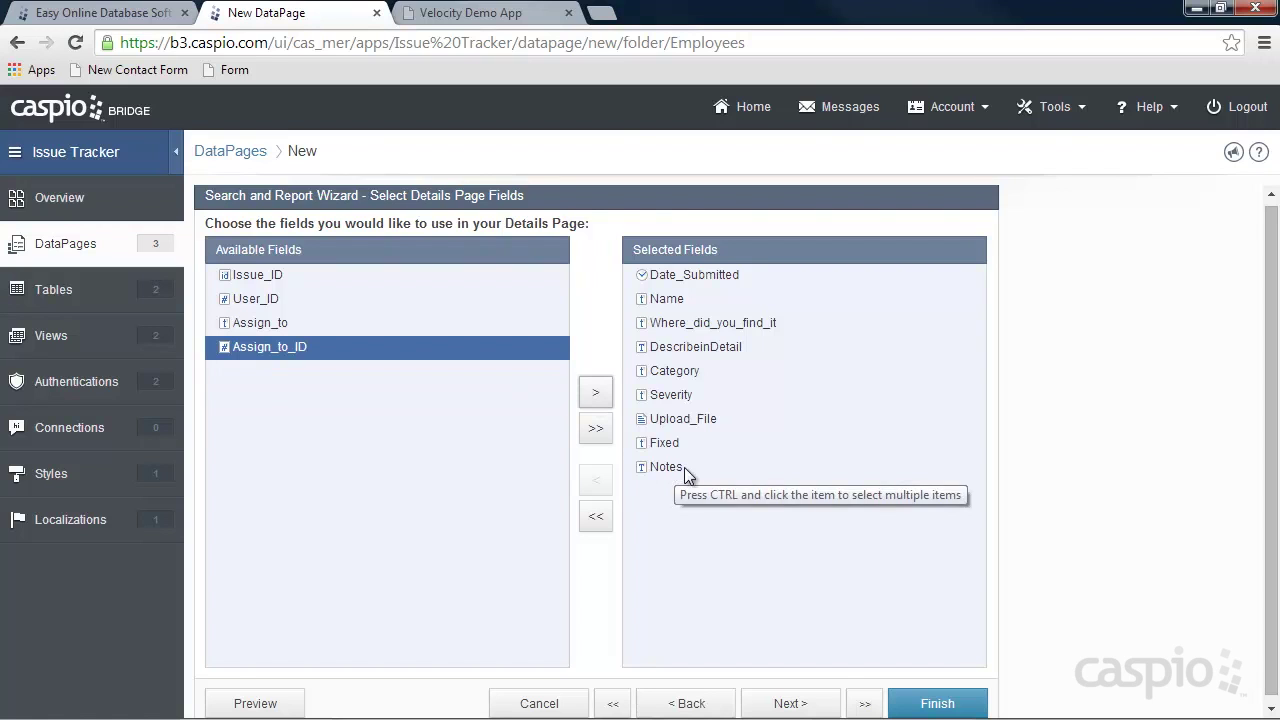
pyautogui.click(808, 703)
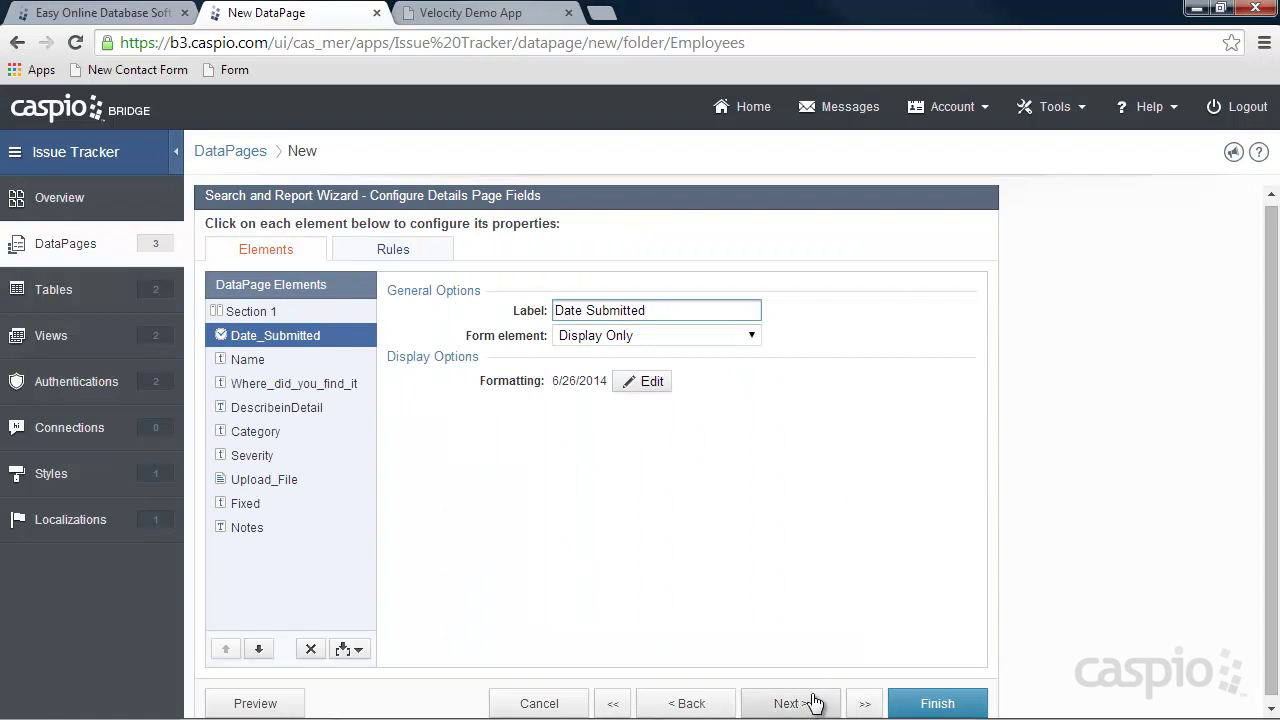
# Review the details settings of Name through Upload_File.
pyautogui.click(263, 362)
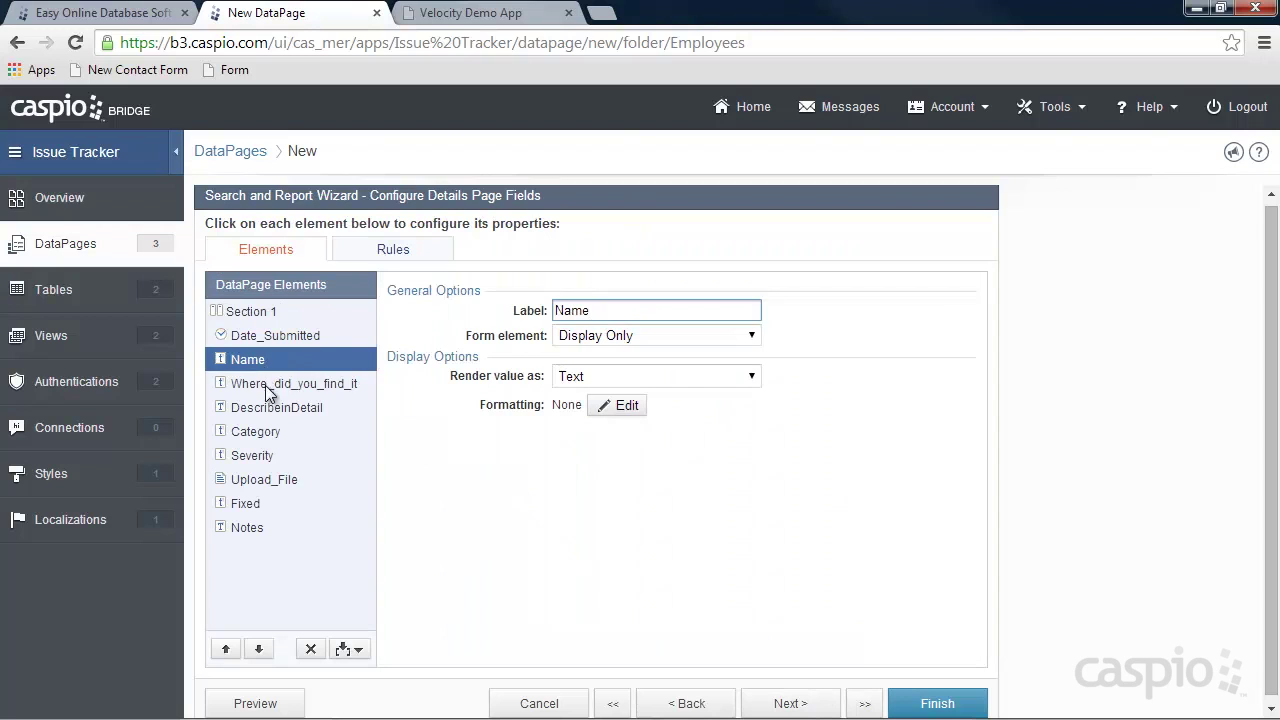
pyautogui.click(264, 384)
pyautogui.click(264, 407)
pyautogui.click(264, 431)
pyautogui.click(265, 455)
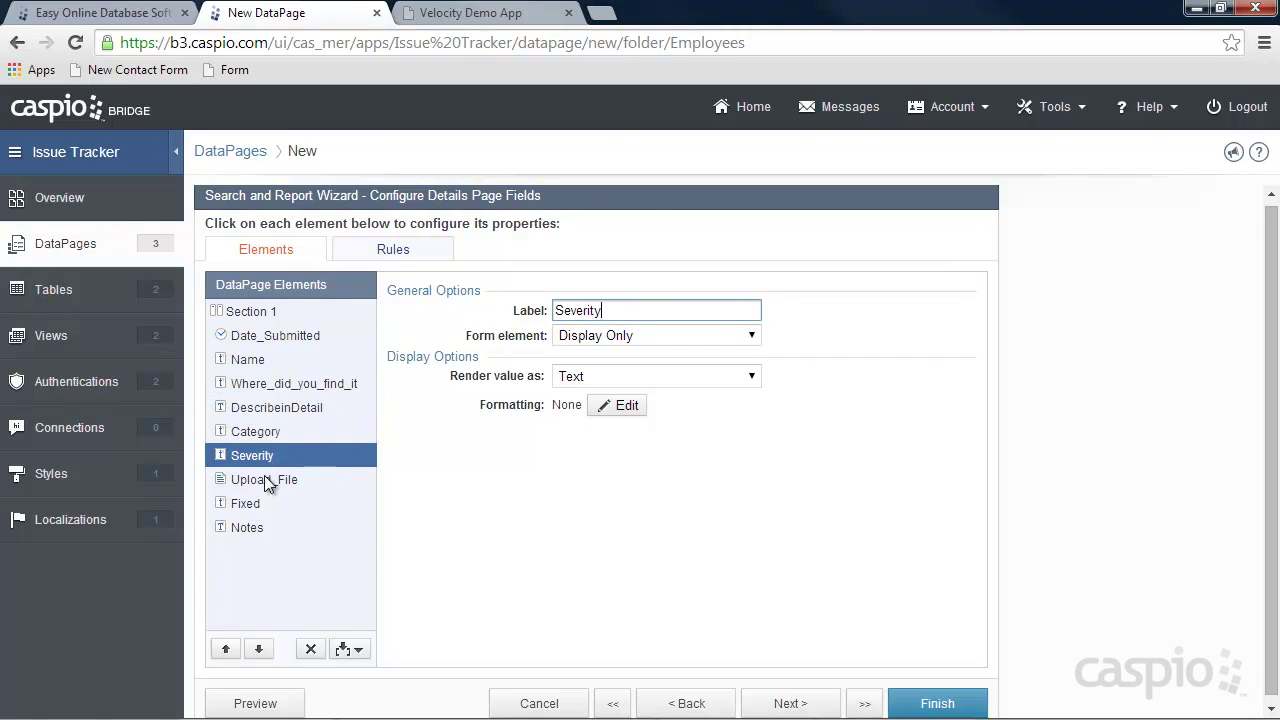
pyautogui.click(265, 478)
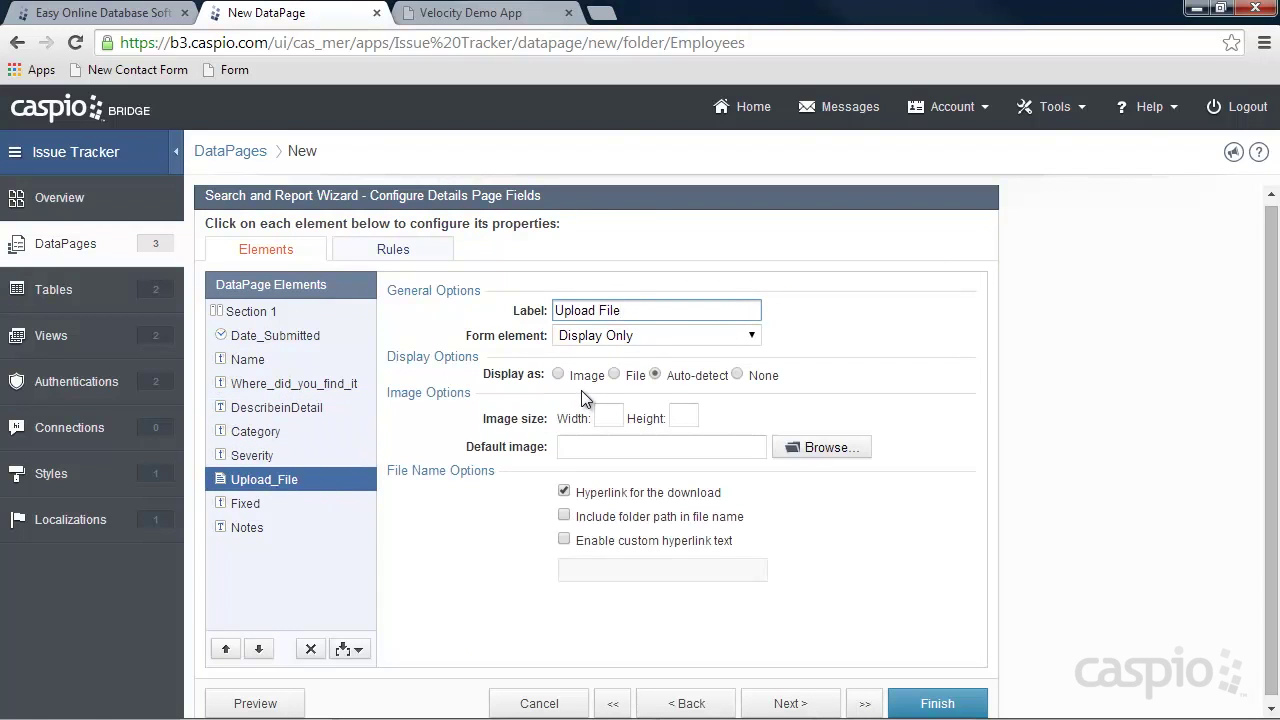
# Make Fixed radio buttons with Yes and No options.
pyautogui.click(245, 503)
pyautogui.click(635, 338)
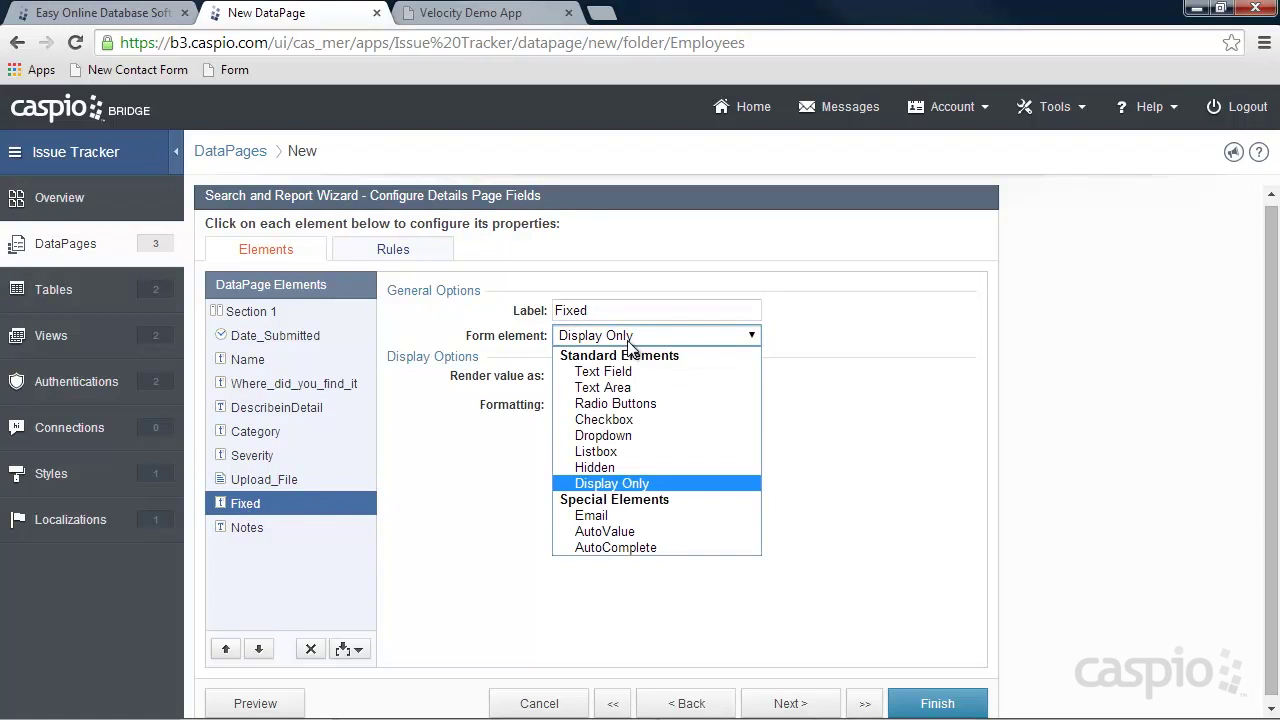
pyautogui.click(622, 404)
pyautogui.click(583, 491)
pyautogui.write('Yes')
pyautogui.click(900, 491)
pyautogui.click(936, 490)
pyautogui.write('No')
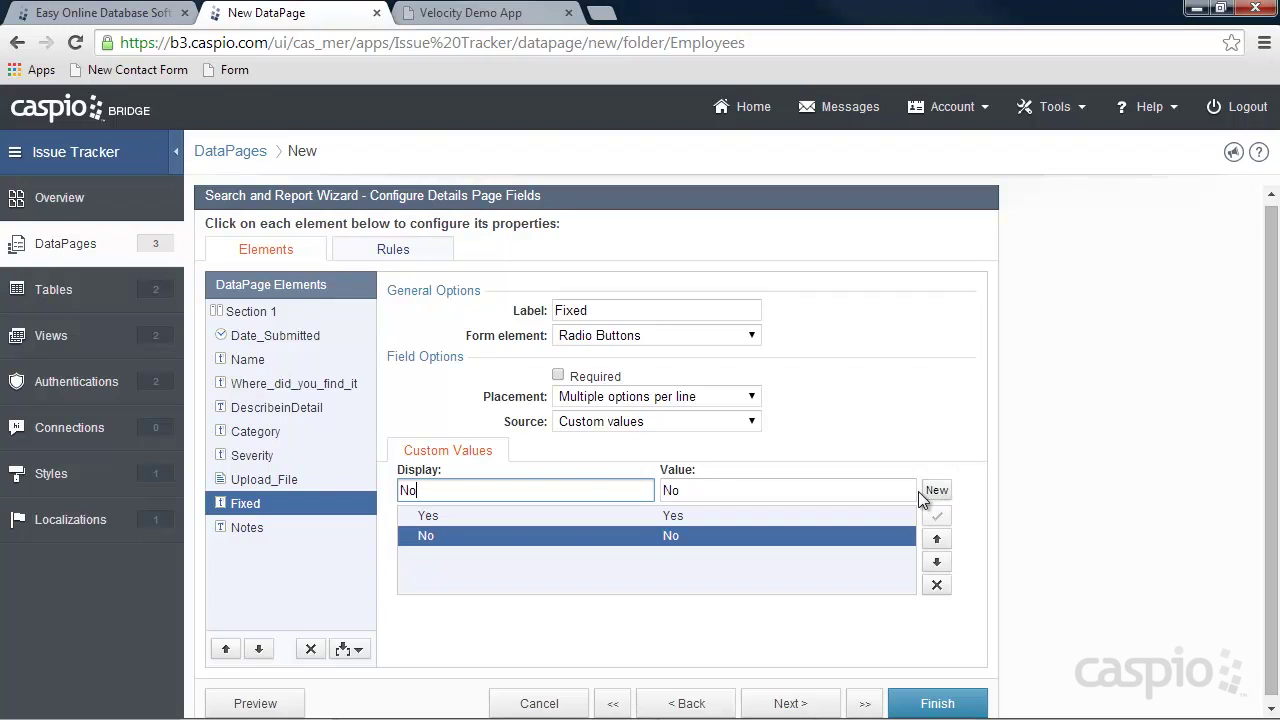
# Make Notes a text area and finish the My Issues DataPage.
pyautogui.click(248, 526)
pyautogui.click(604, 336)
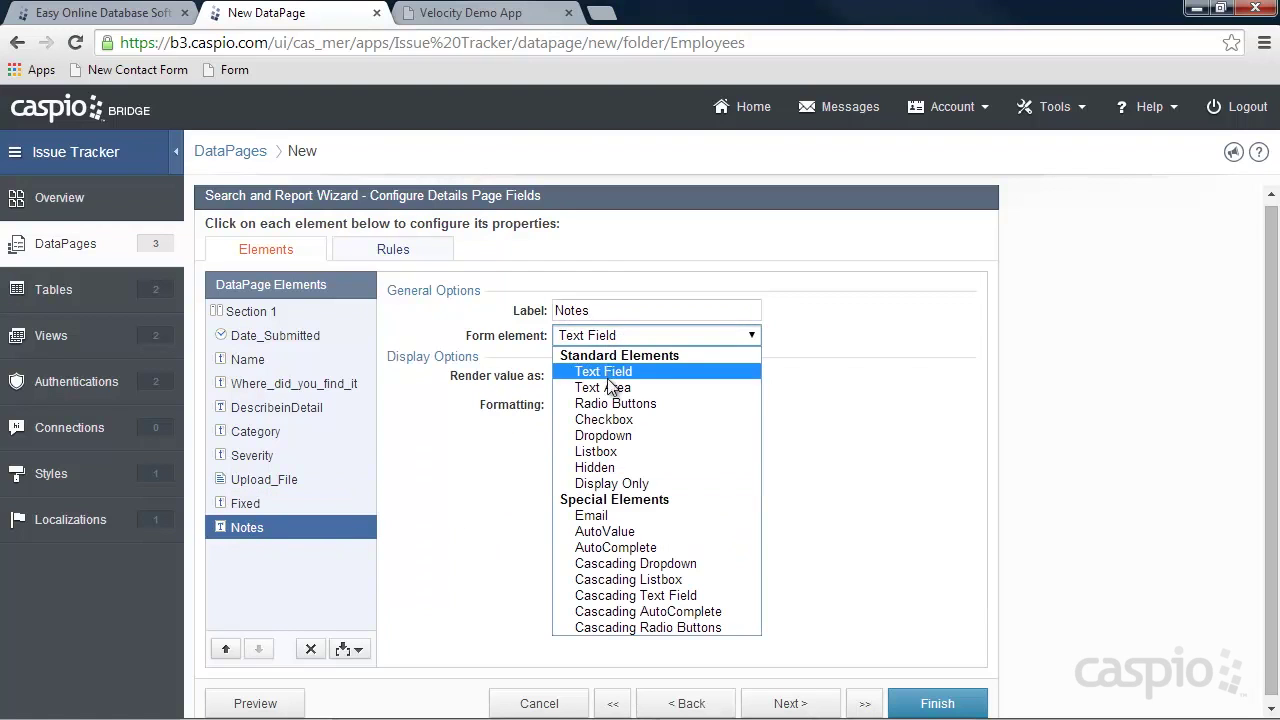
pyautogui.click(606, 387)
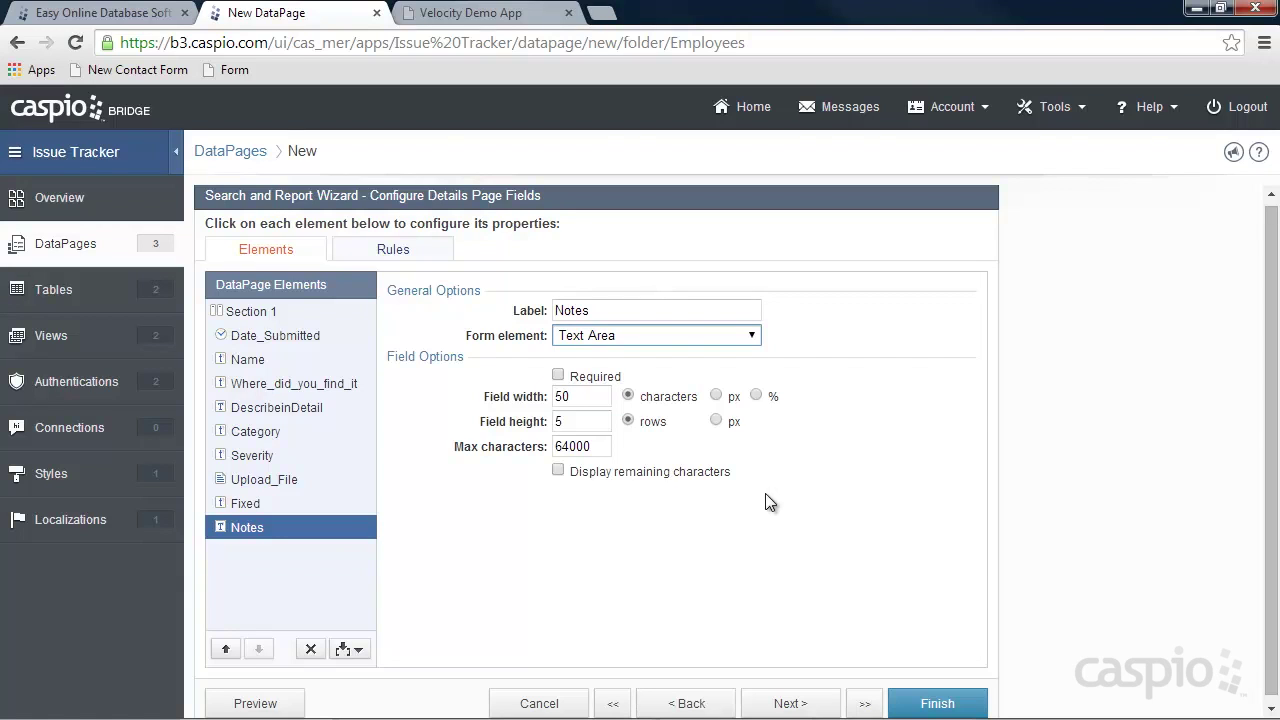
pyautogui.click(937, 704)
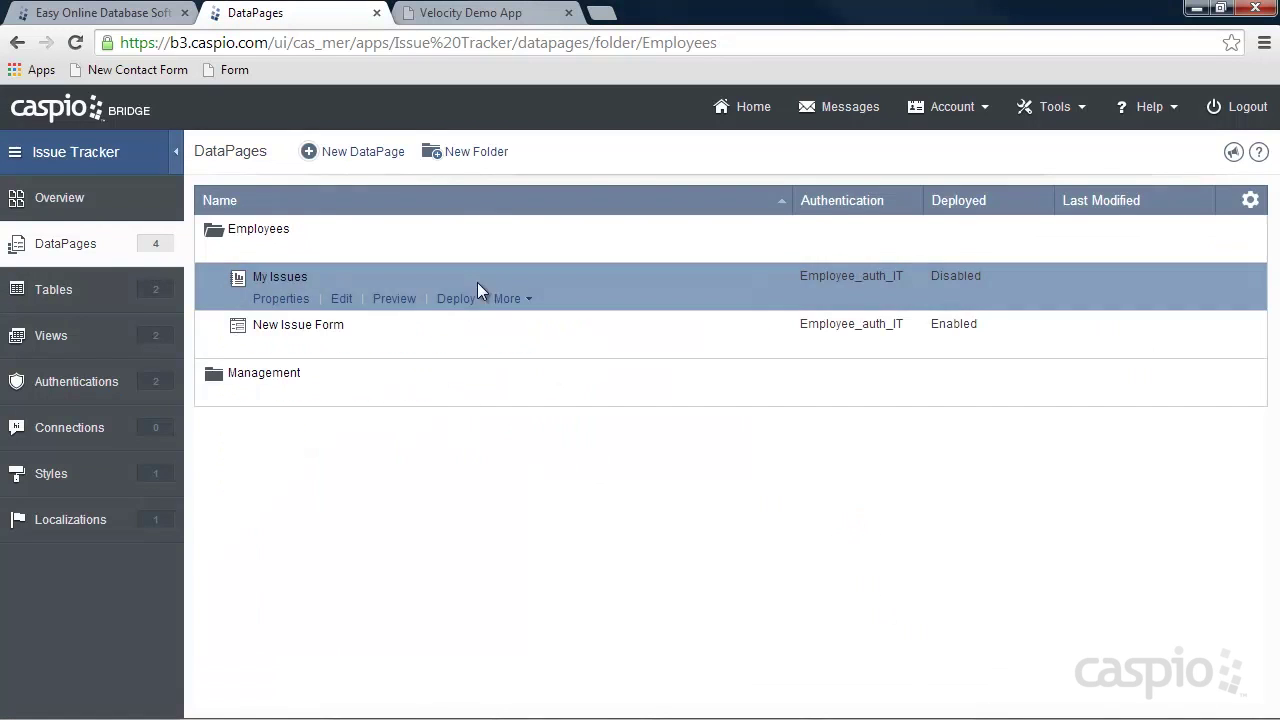
# Enable deployment of the My Issues DataPage.
pyautogui.click(456, 299)
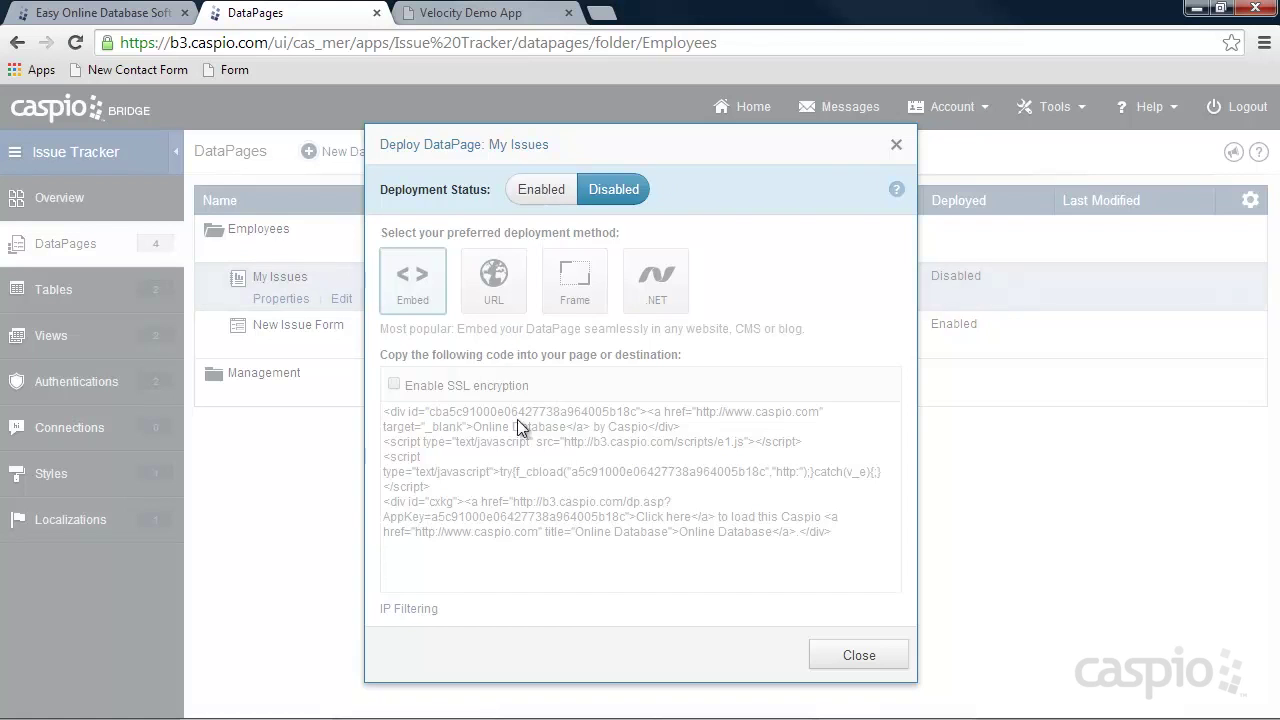
pyautogui.click(541, 189)
pyautogui.click(859, 655)
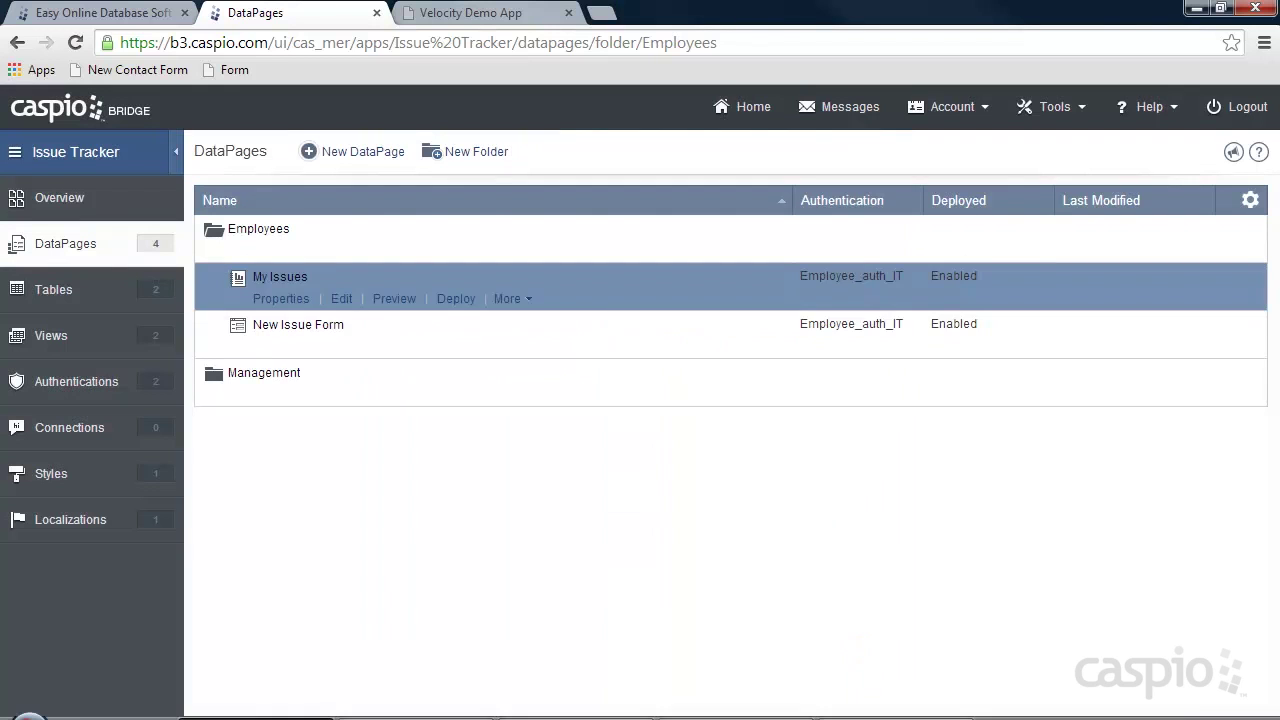
# Paste the My Issues embed code over Placeholder in my_issues.html and open My Issues in the demo app.
pyautogui.click(415, 708)
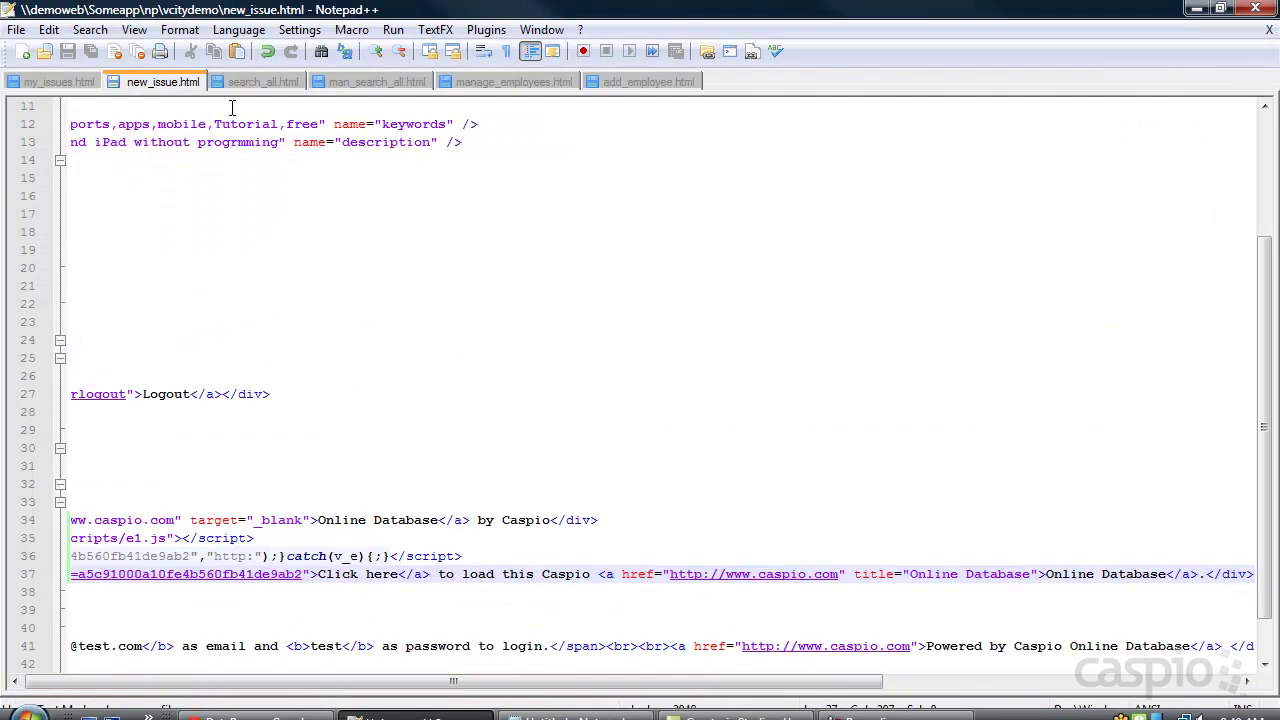
pyautogui.click(61, 82)
pyautogui.moveTo(160, 556); pyautogui.dragTo(66, 553)
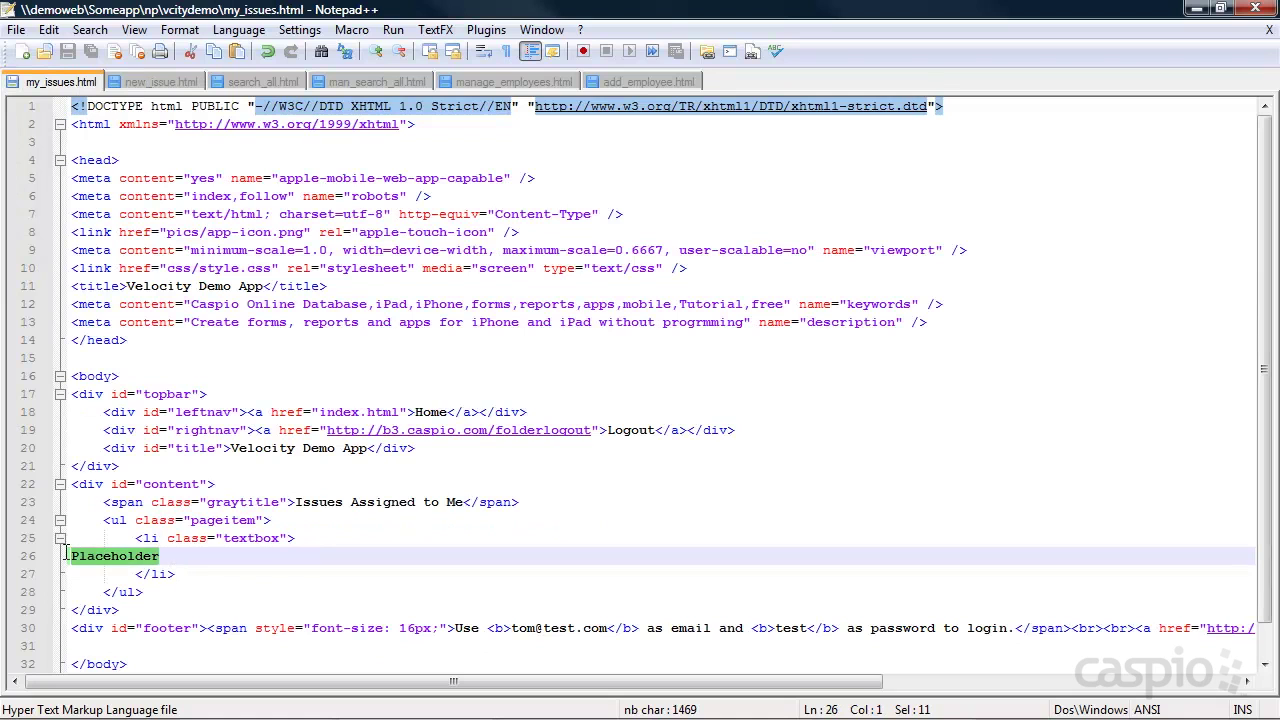
pyautogui.hotkey('ctrl', 'v')
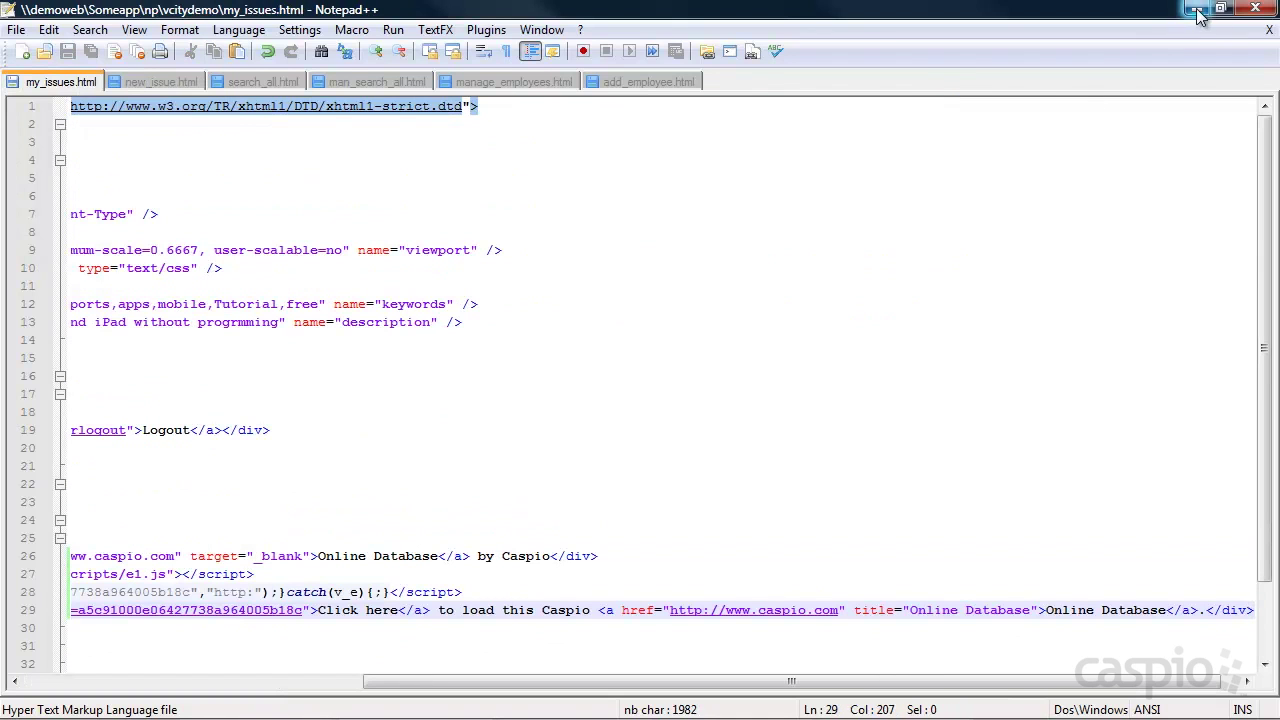
pyautogui.click(1199, 17)
pyautogui.click(455, 14)
pyautogui.click(54, 266)
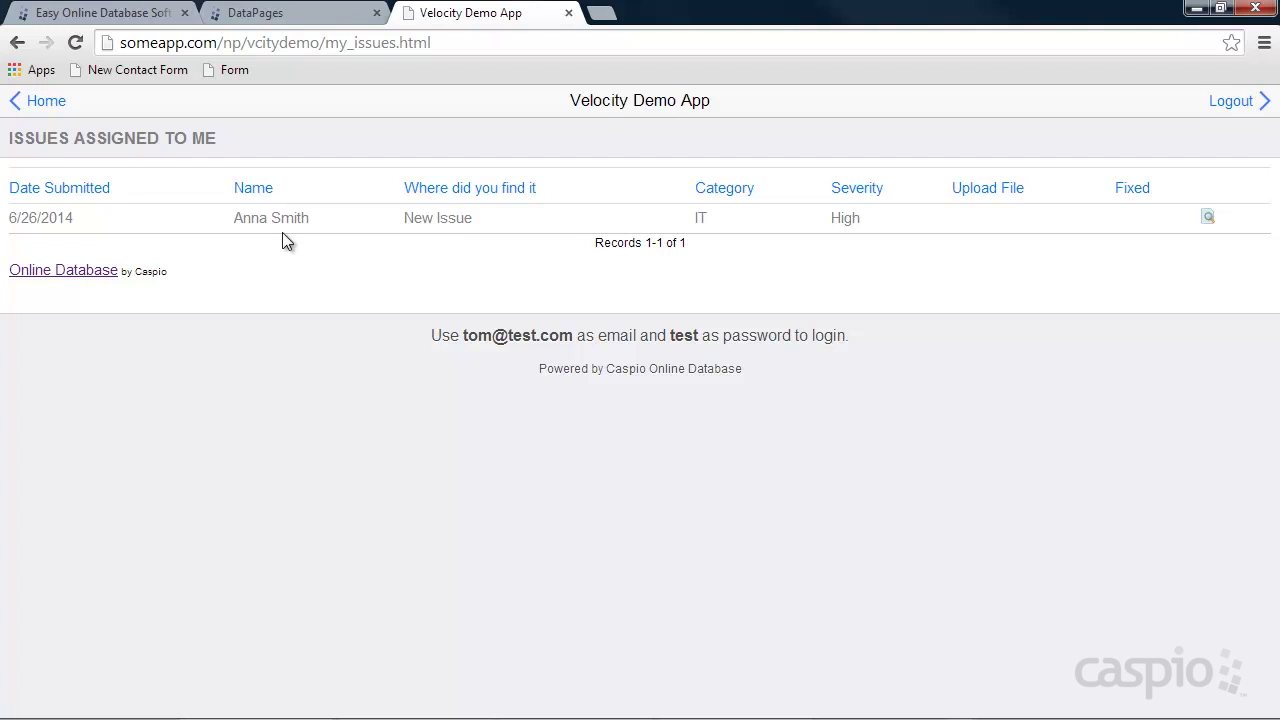
# Check a My Issues record's details and Notes box in the demo app, then return to the DataPages list.
pyautogui.click(1208, 220)
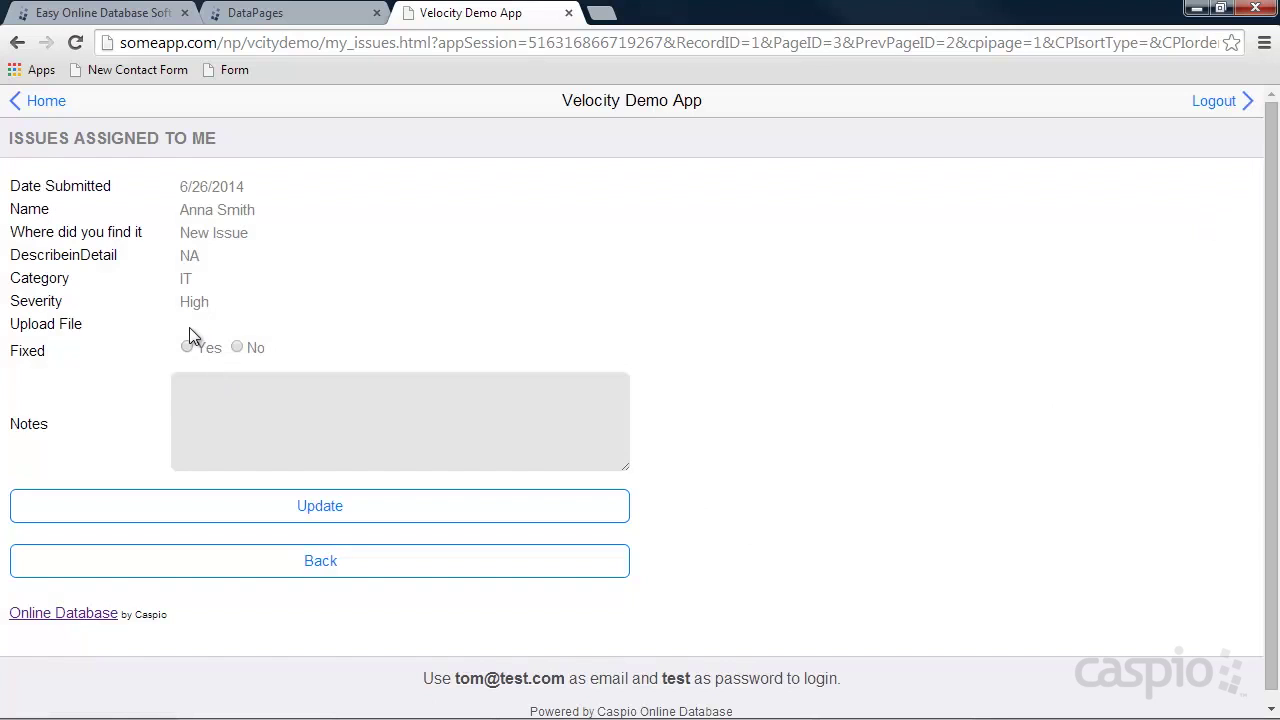
pyautogui.click(241, 409)
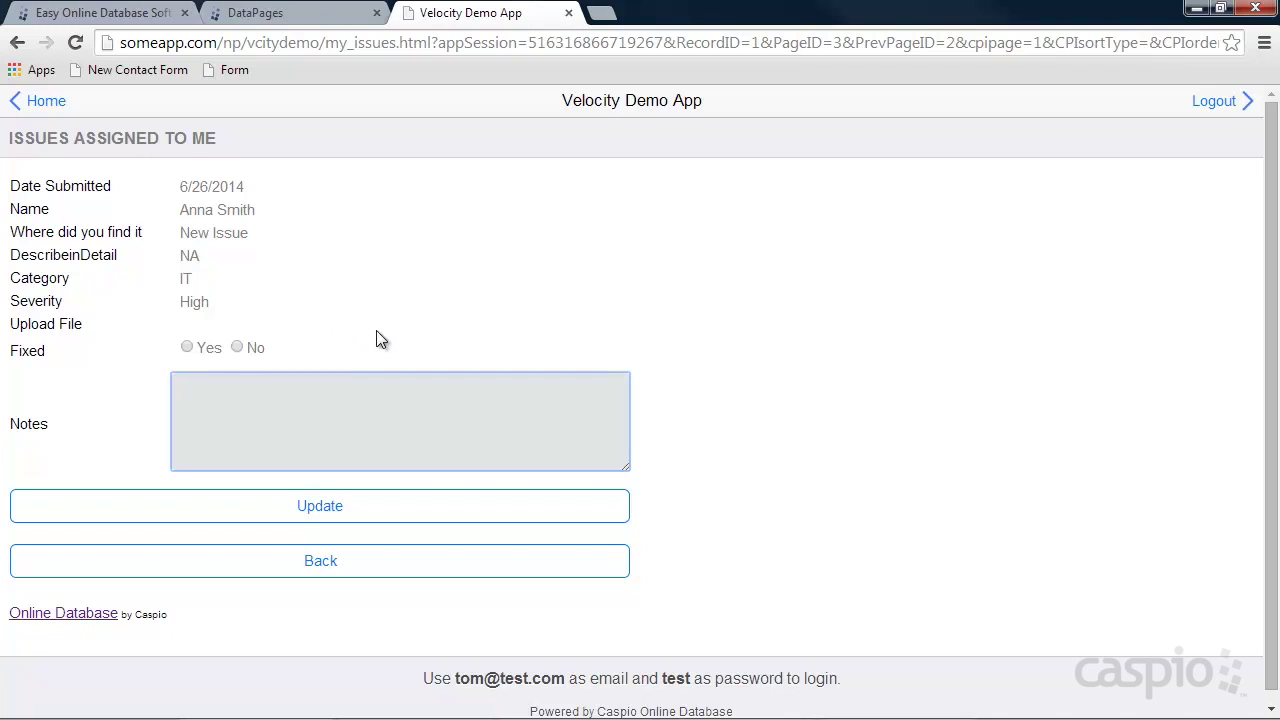
pyautogui.click(42, 102)
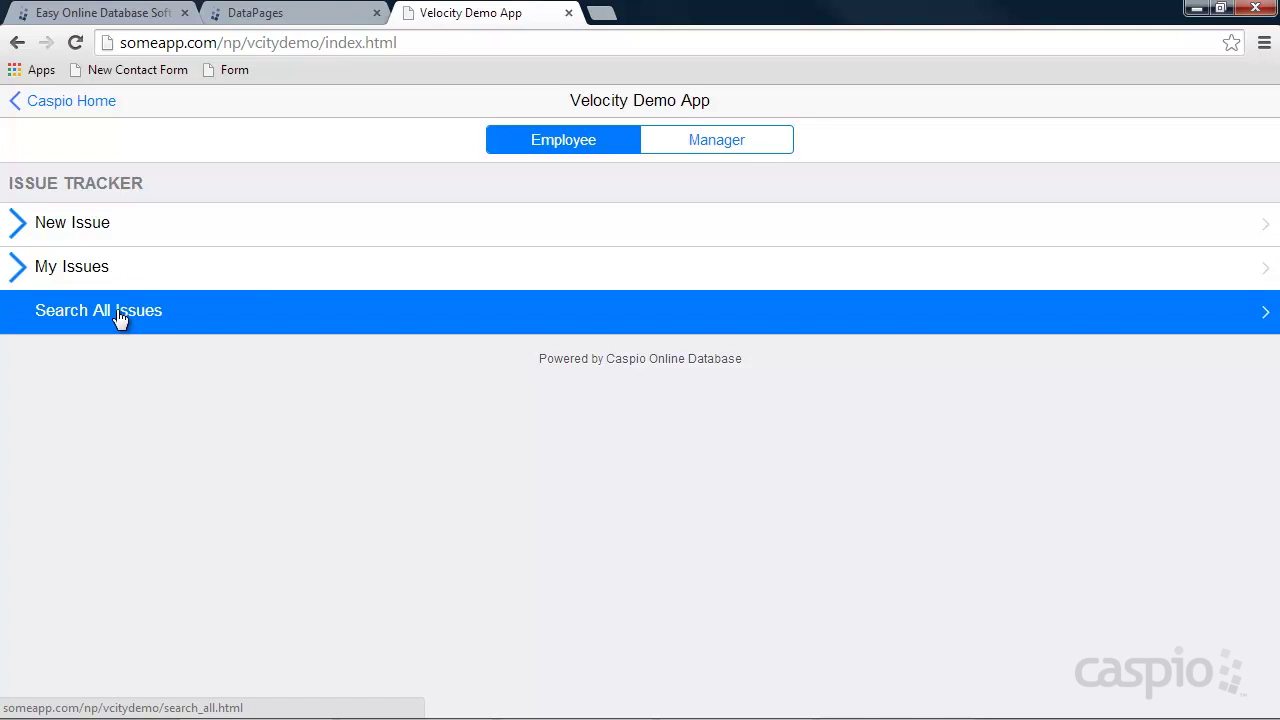
pyautogui.click(318, 16)
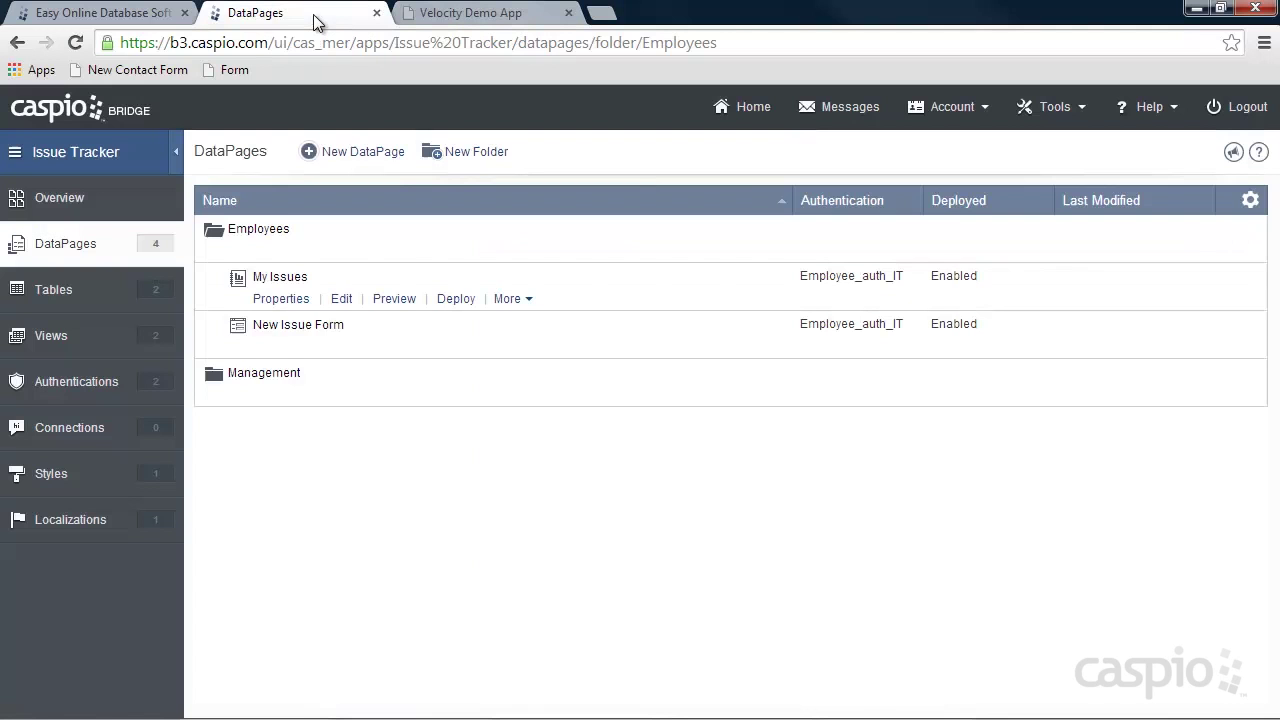
# Start a new tabular report DataPage in the Employees folder.
pyautogui.click(382, 155)
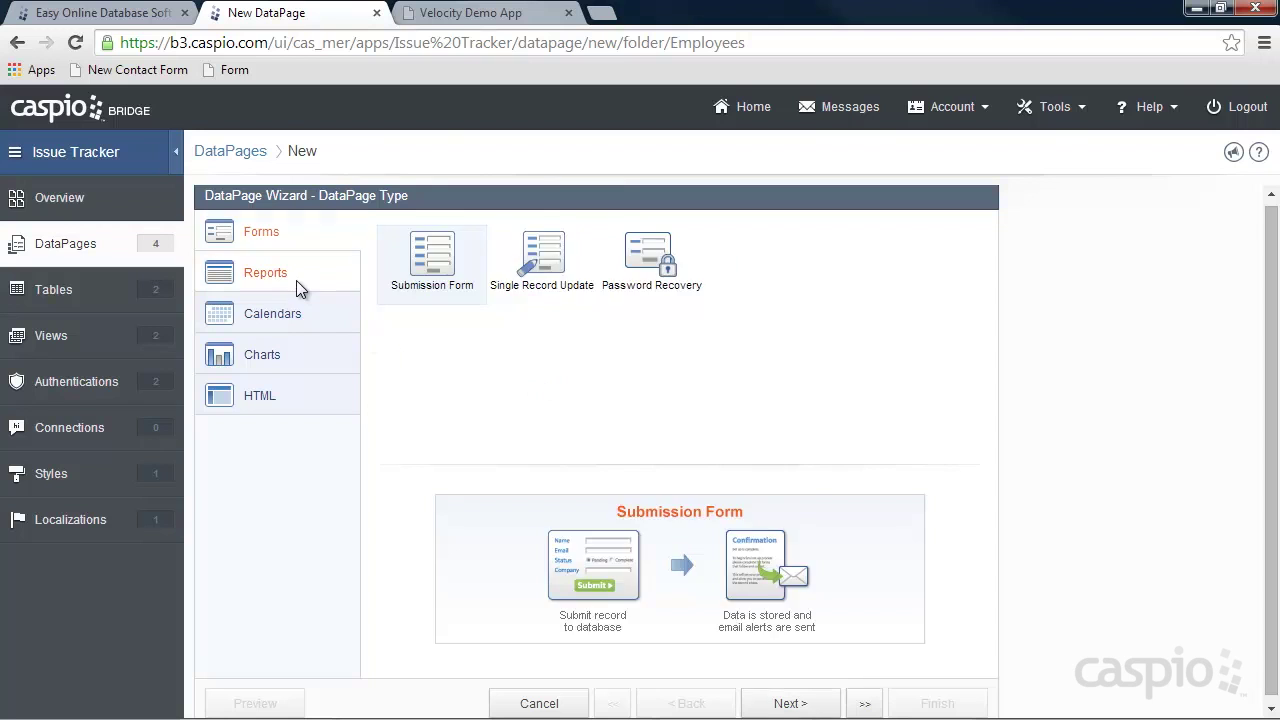
pyautogui.click(296, 281)
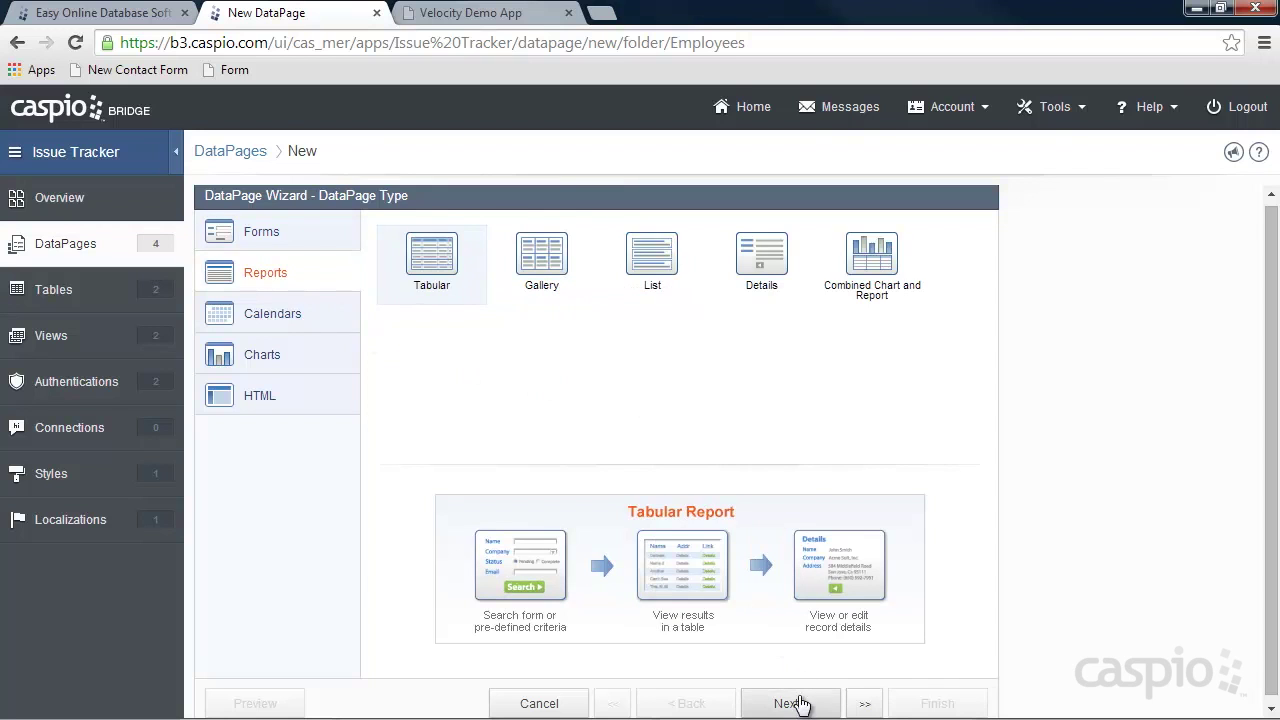
pyautogui.click(790, 703)
# Base it on tbl_issues_it, name it 'Search All Issues', apply iPhone_Style and restrict access.
pyautogui.click(320, 288)
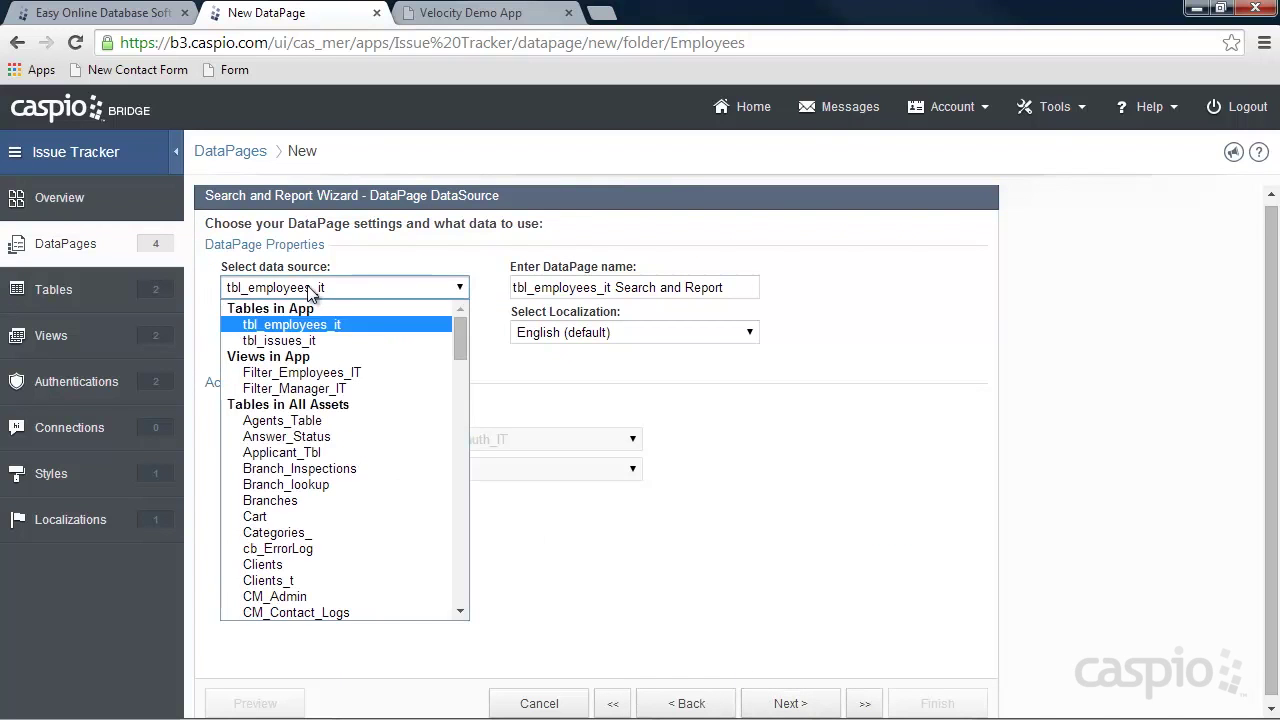
pyautogui.click(258, 340)
pyautogui.moveTo(700, 288); pyautogui.dragTo(378, 290)
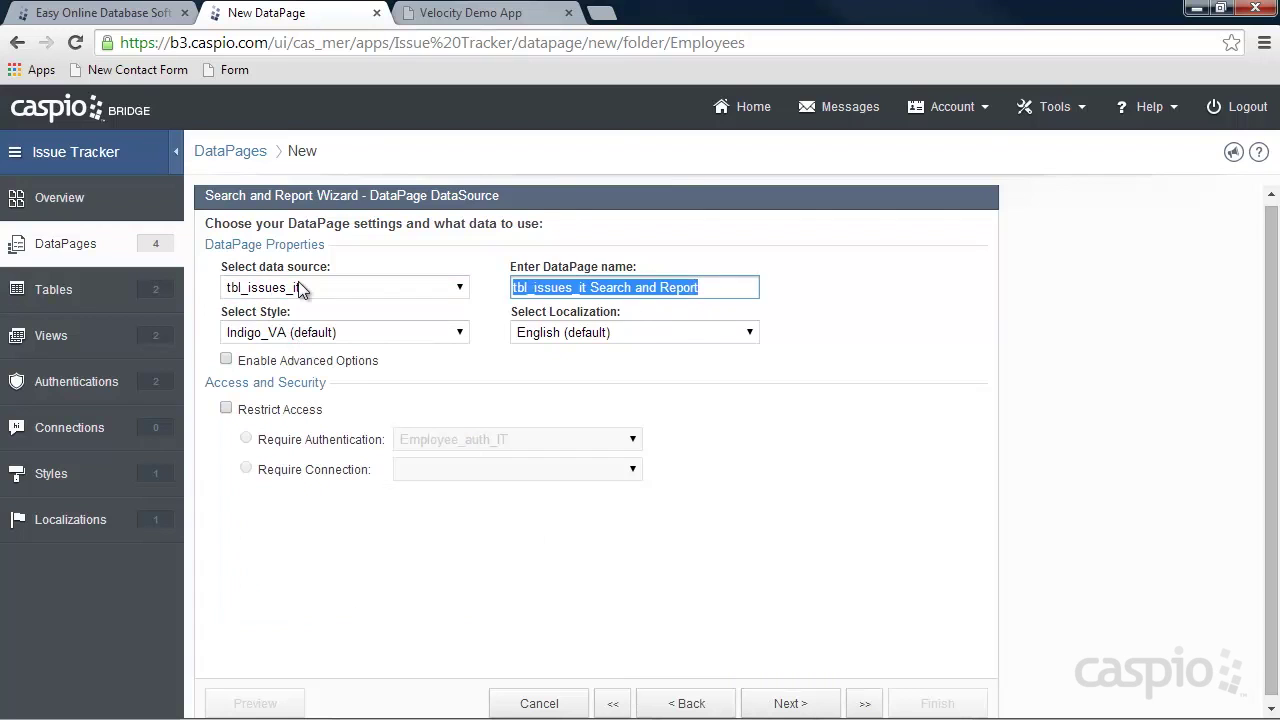
pyautogui.write('Search All Issues')
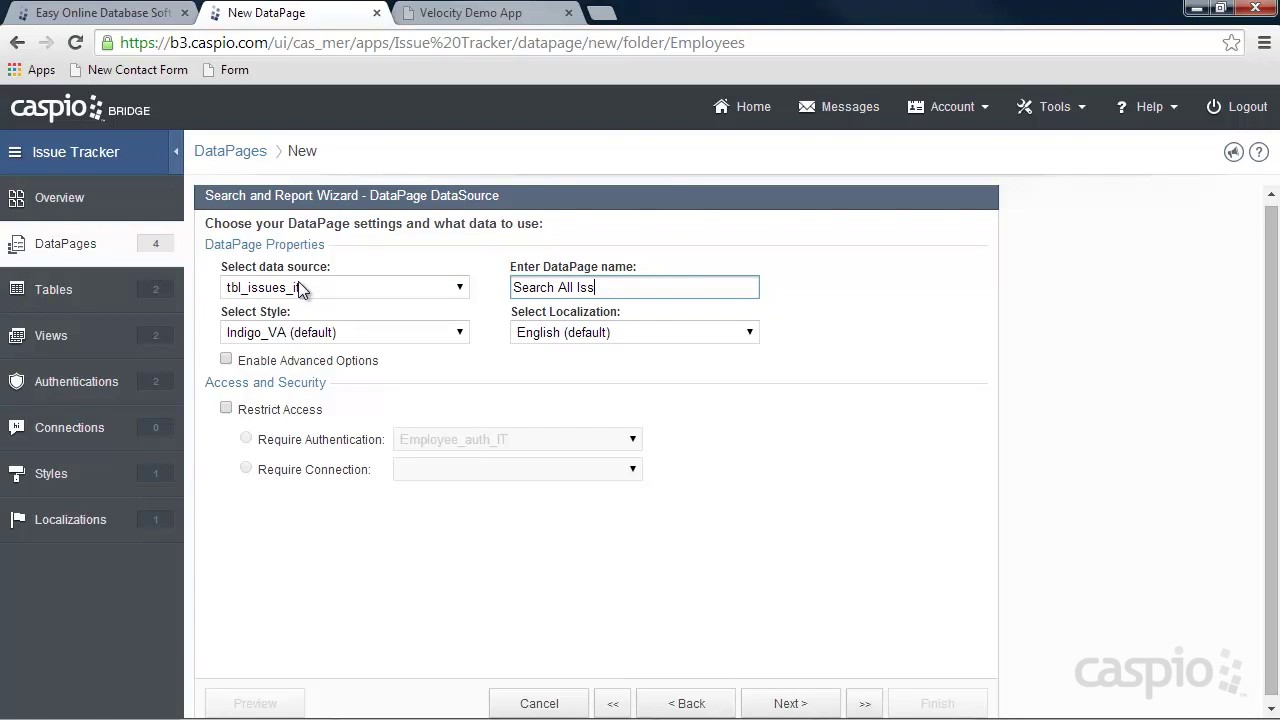
pyautogui.click(298, 330)
pyautogui.scroll(1, 381, 432)
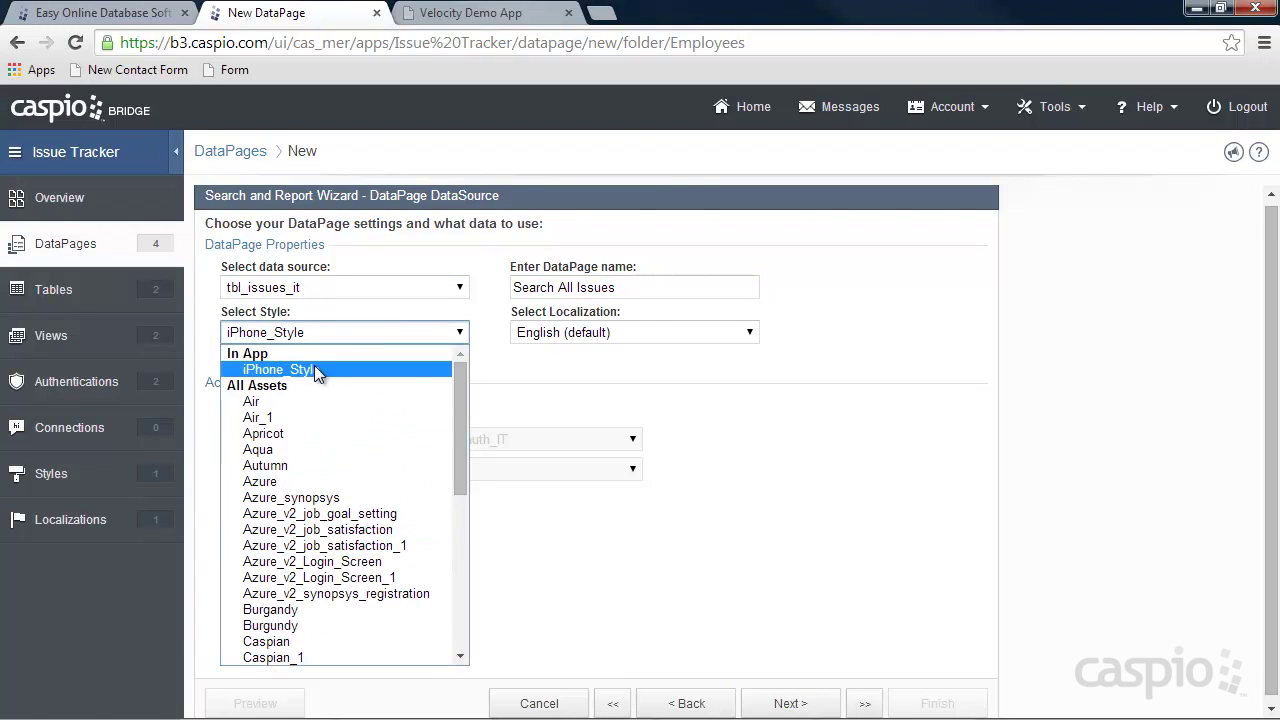
pyautogui.click(314, 366)
pyautogui.click(271, 411)
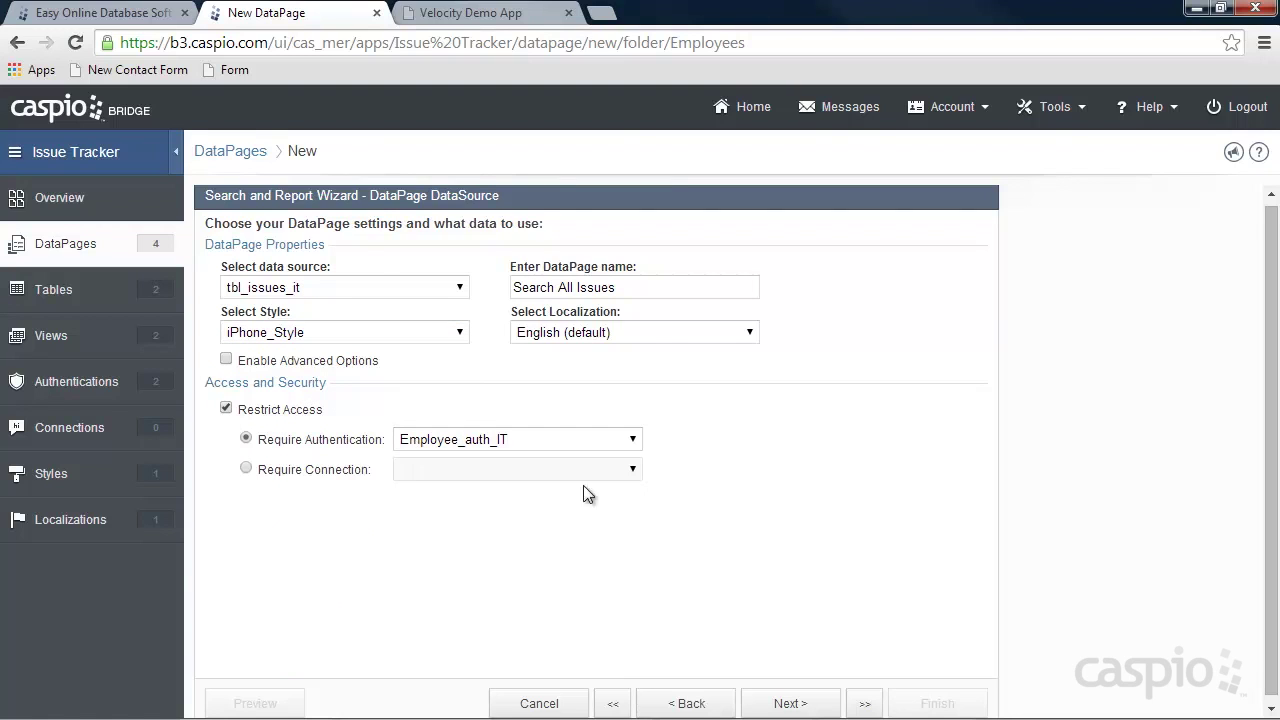
pyautogui.click(791, 703)
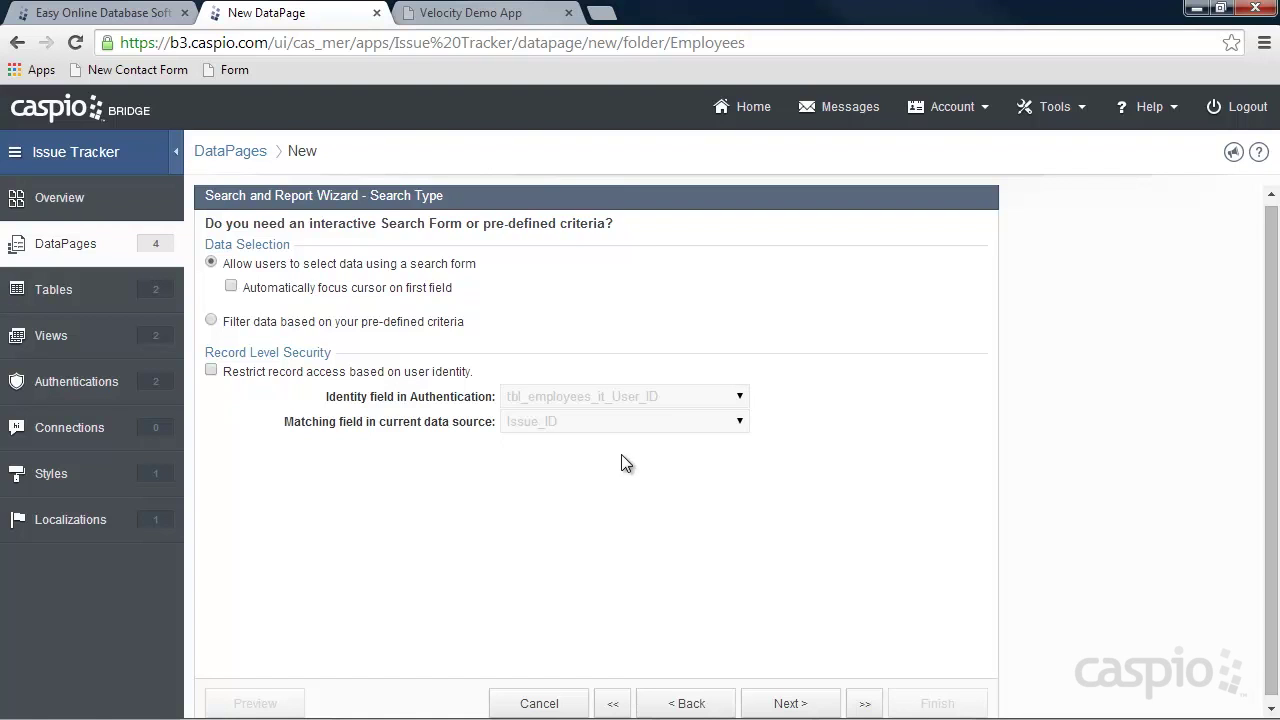
# Use a search form with Date_Submitted and Severity as its search fields.
pyautogui.click(788, 702)
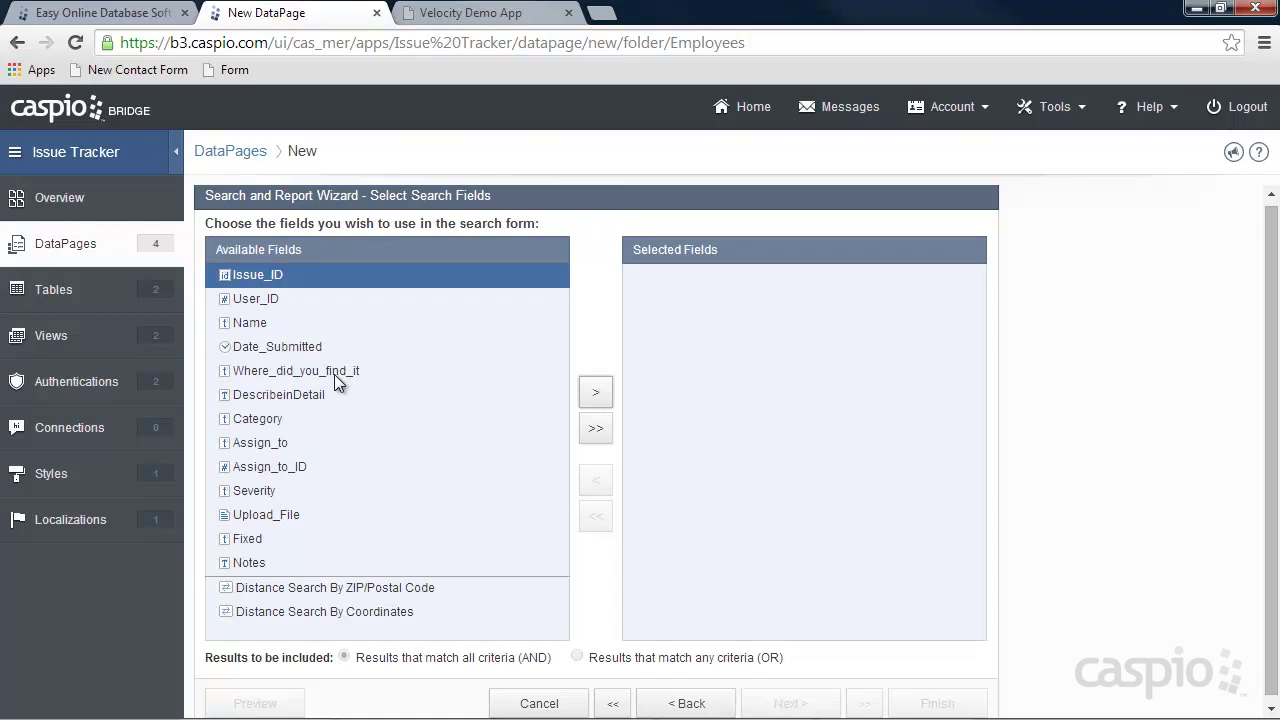
pyautogui.click(288, 349)
pyautogui.click(596, 393)
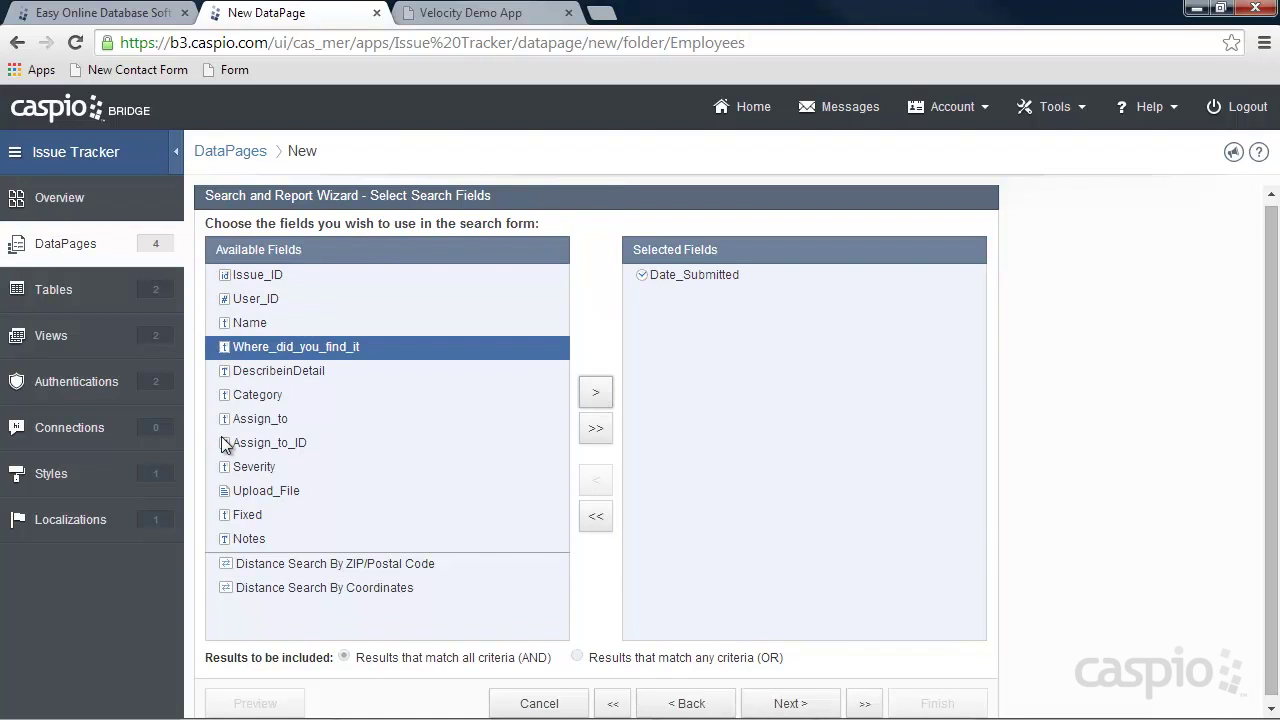
pyautogui.click(301, 465)
pyautogui.click(596, 395)
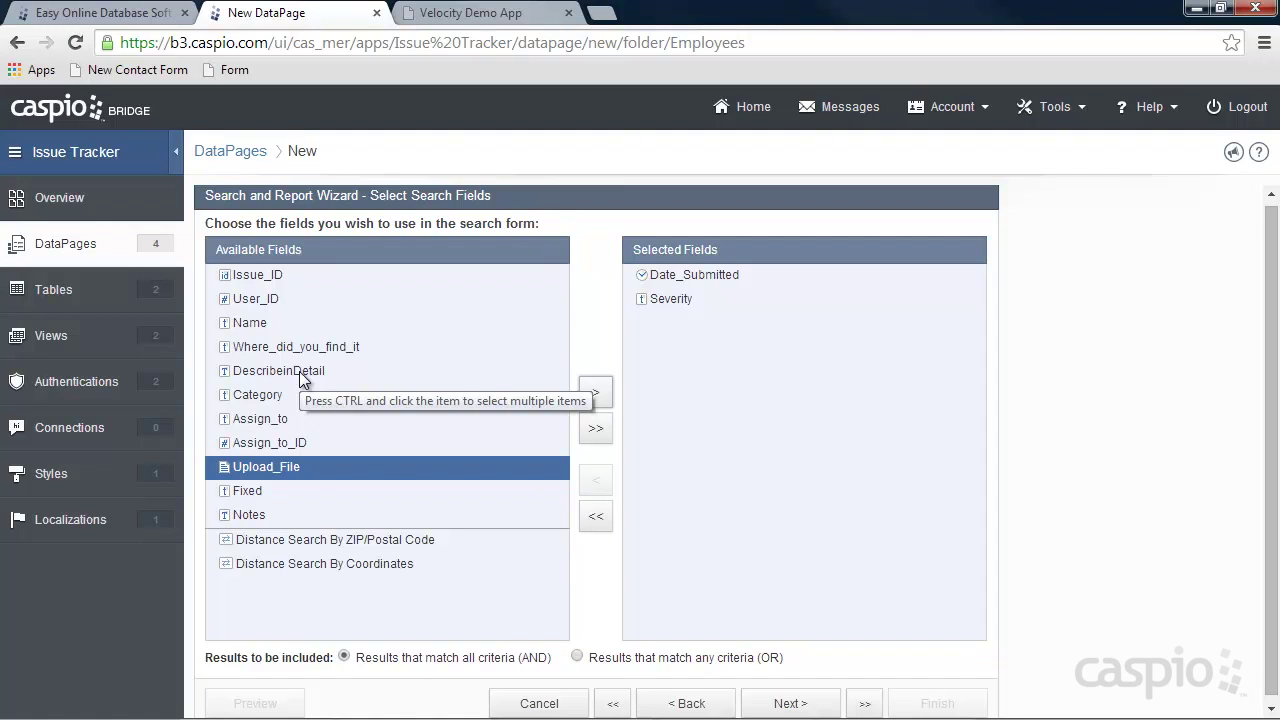
pyautogui.click(788, 702)
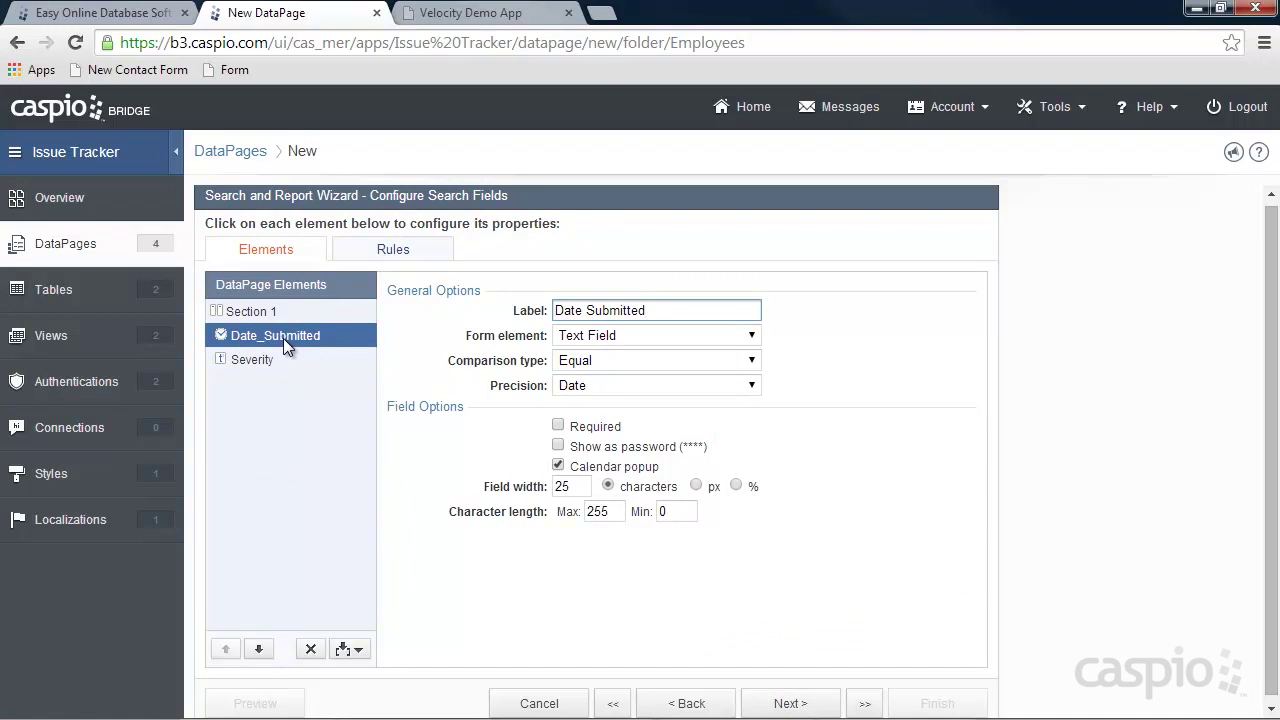
# Split Date_Submitted into Greater Than or Equal and Less Than or Equal criteria.
pyautogui.click(350, 649)
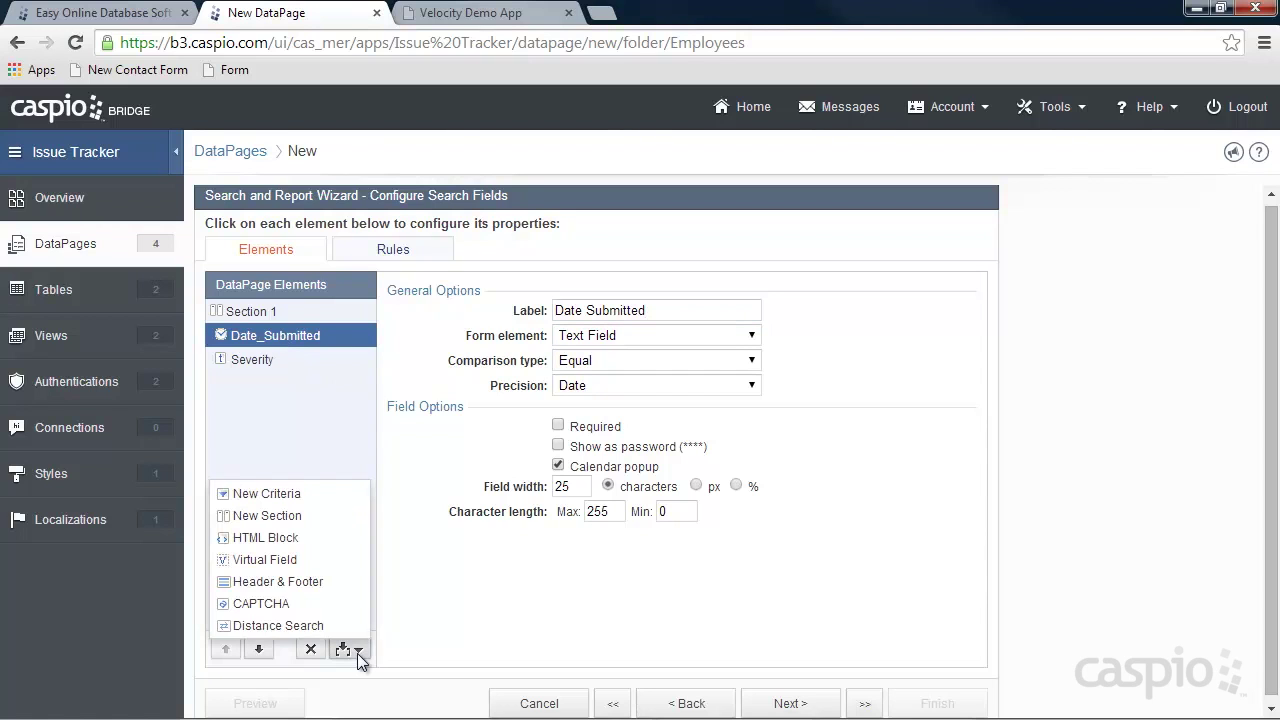
pyautogui.click(279, 494)
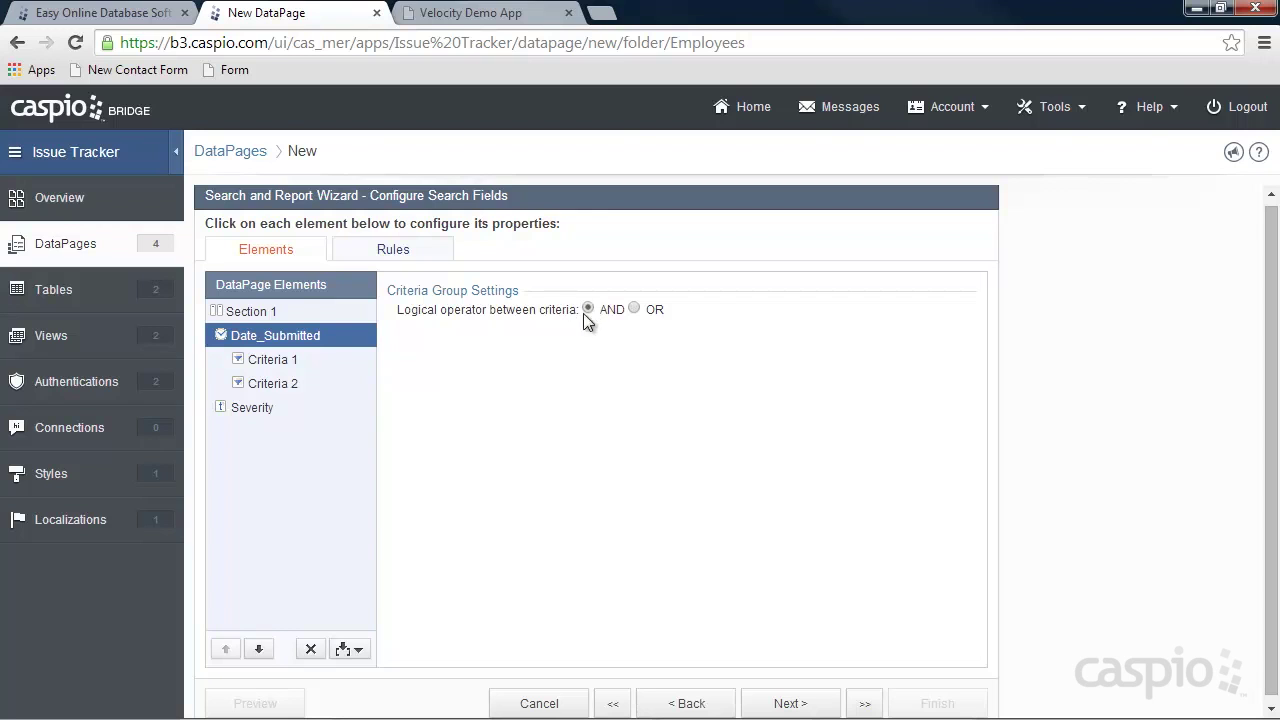
pyautogui.click(279, 360)
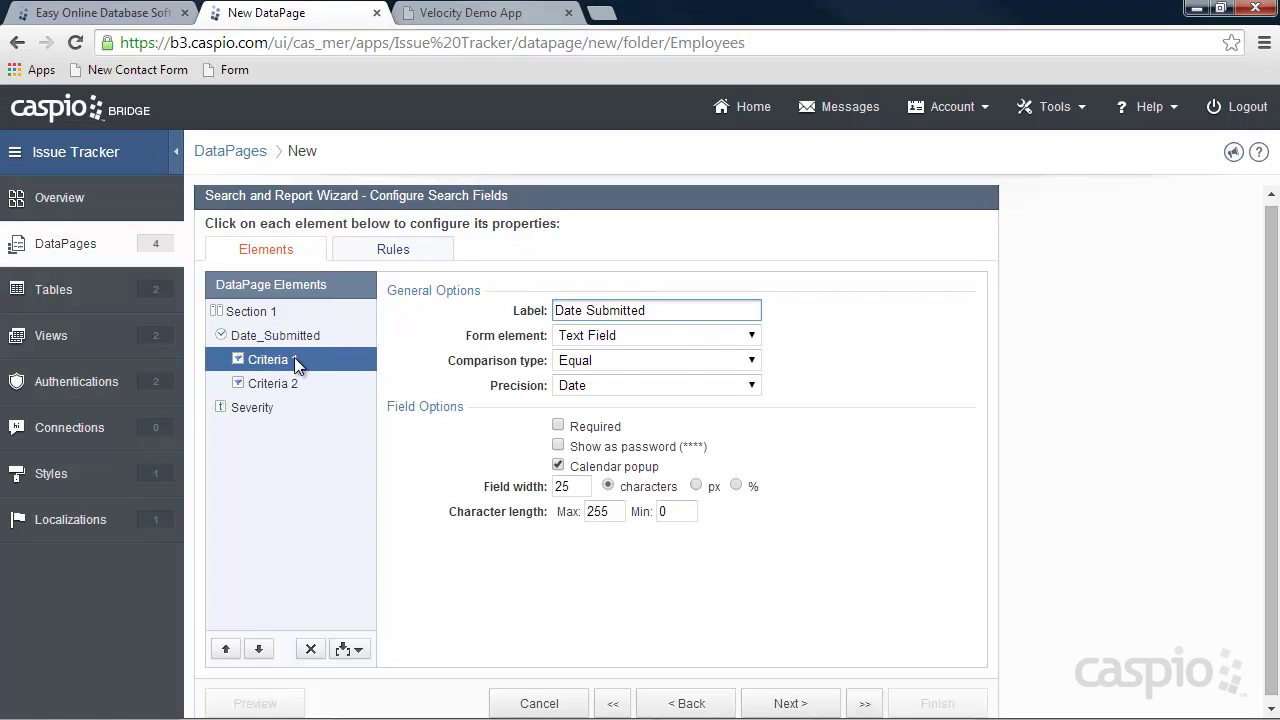
pyautogui.click(585, 366)
pyautogui.click(598, 430)
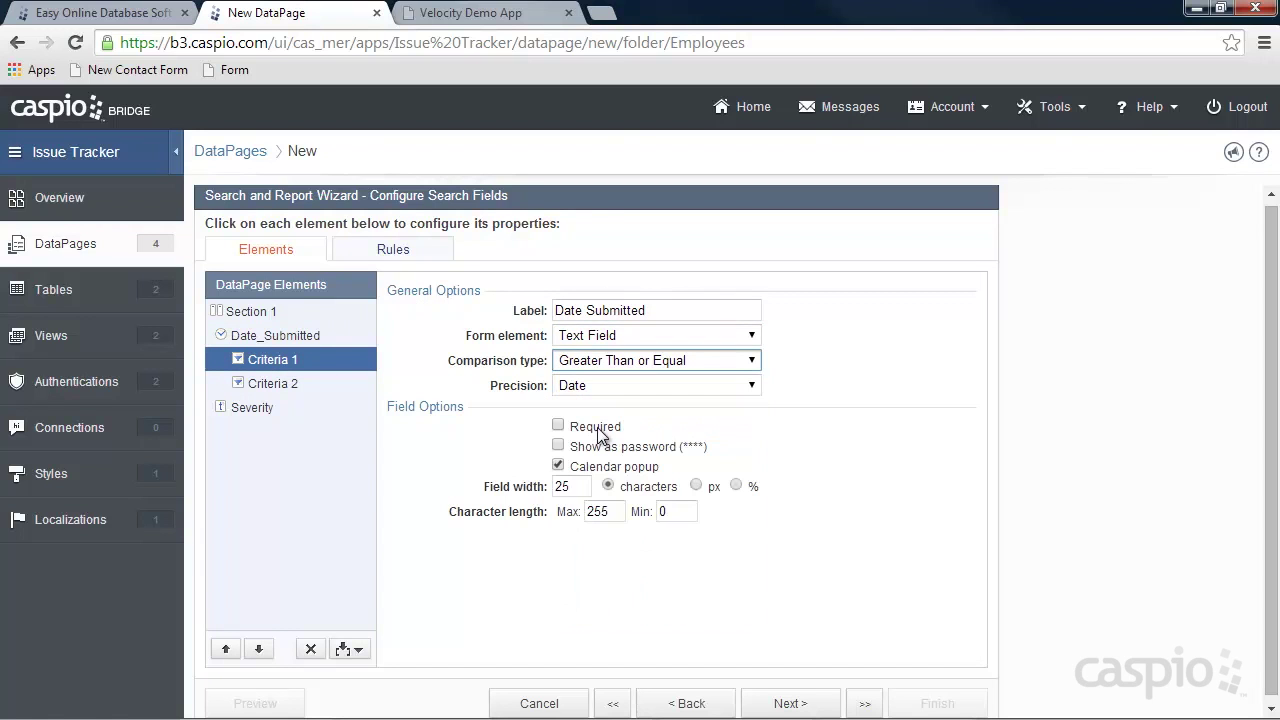
pyautogui.click(673, 301)
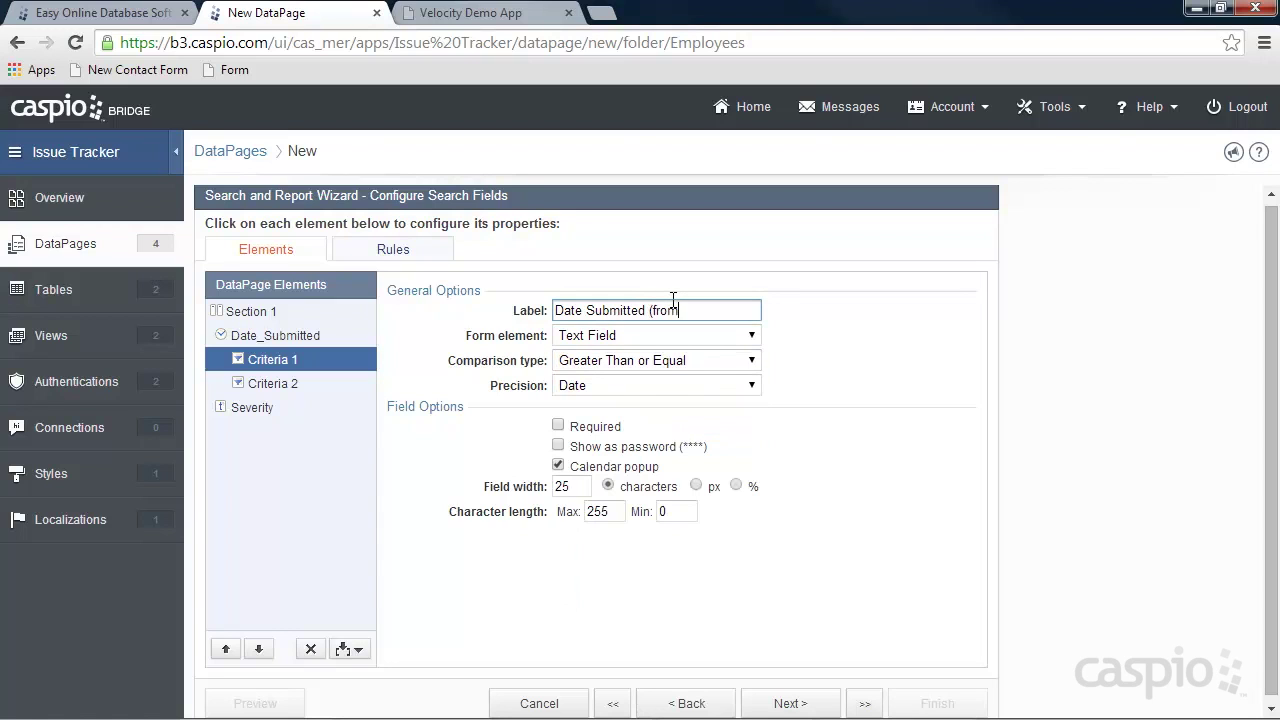
pyautogui.click(280, 380)
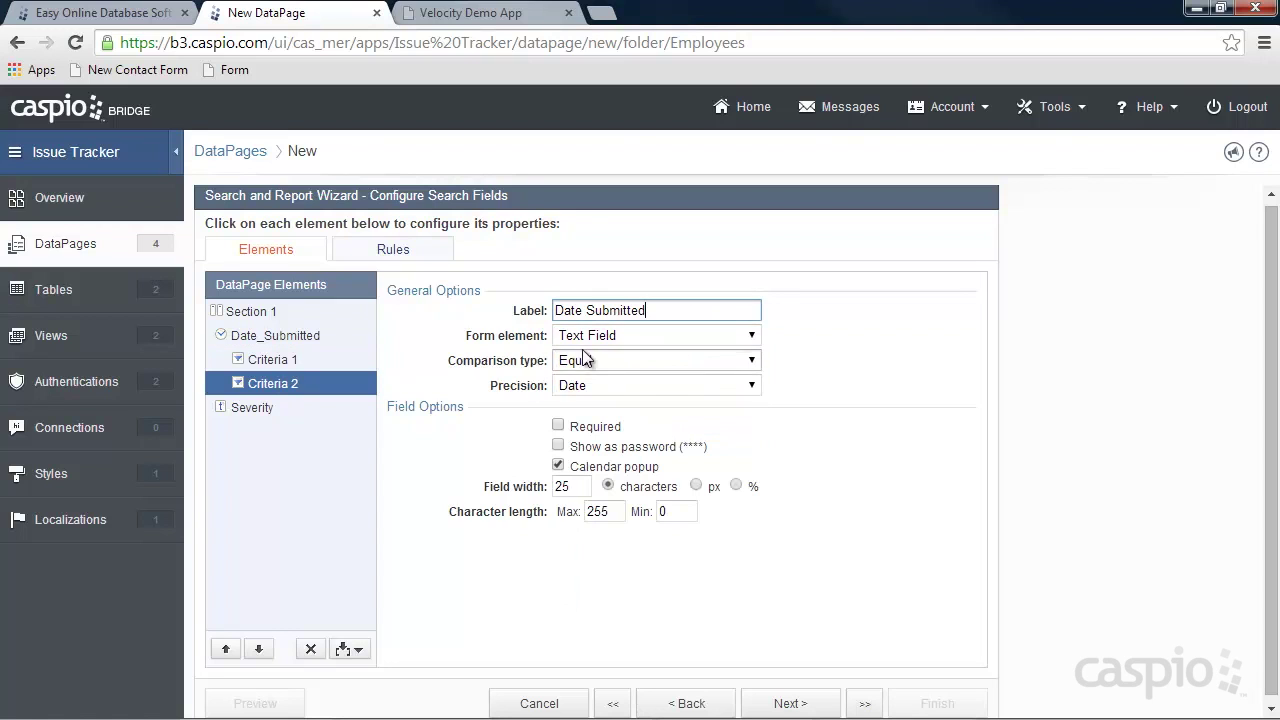
pyautogui.click(605, 338)
pyautogui.click(605, 340)
pyautogui.click(605, 360)
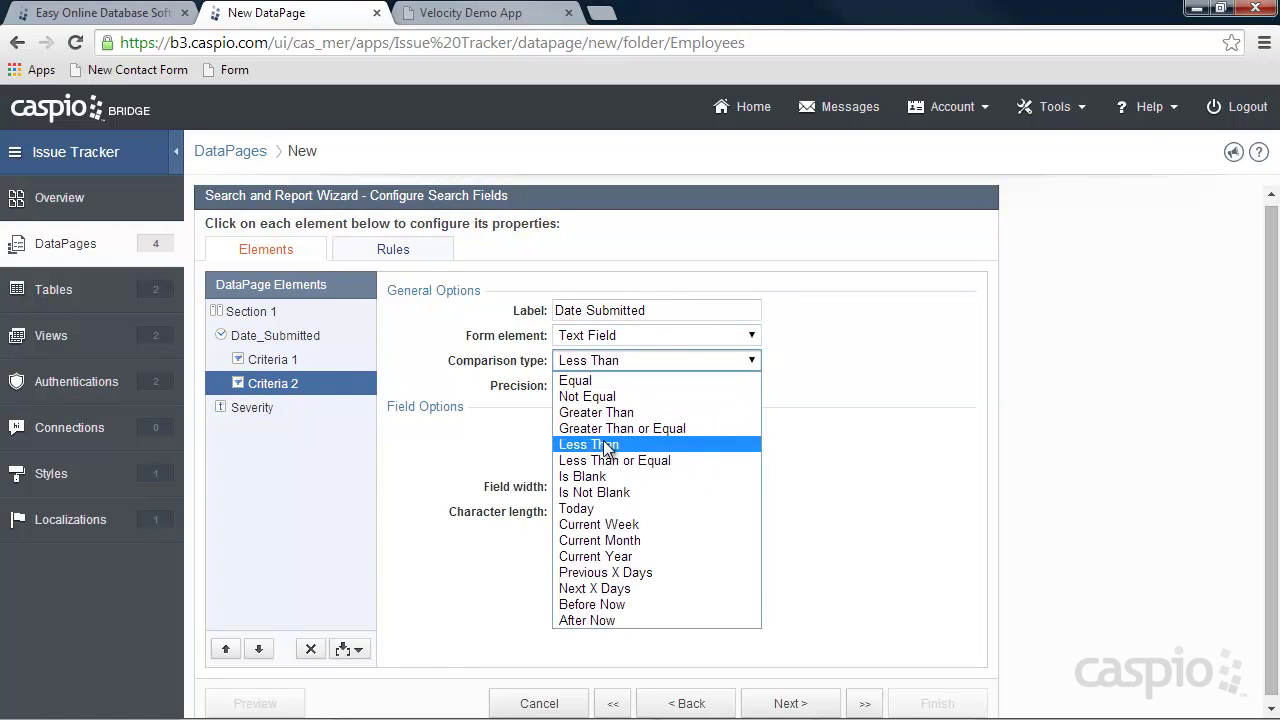
pyautogui.click(604, 456)
pyautogui.click(680, 311)
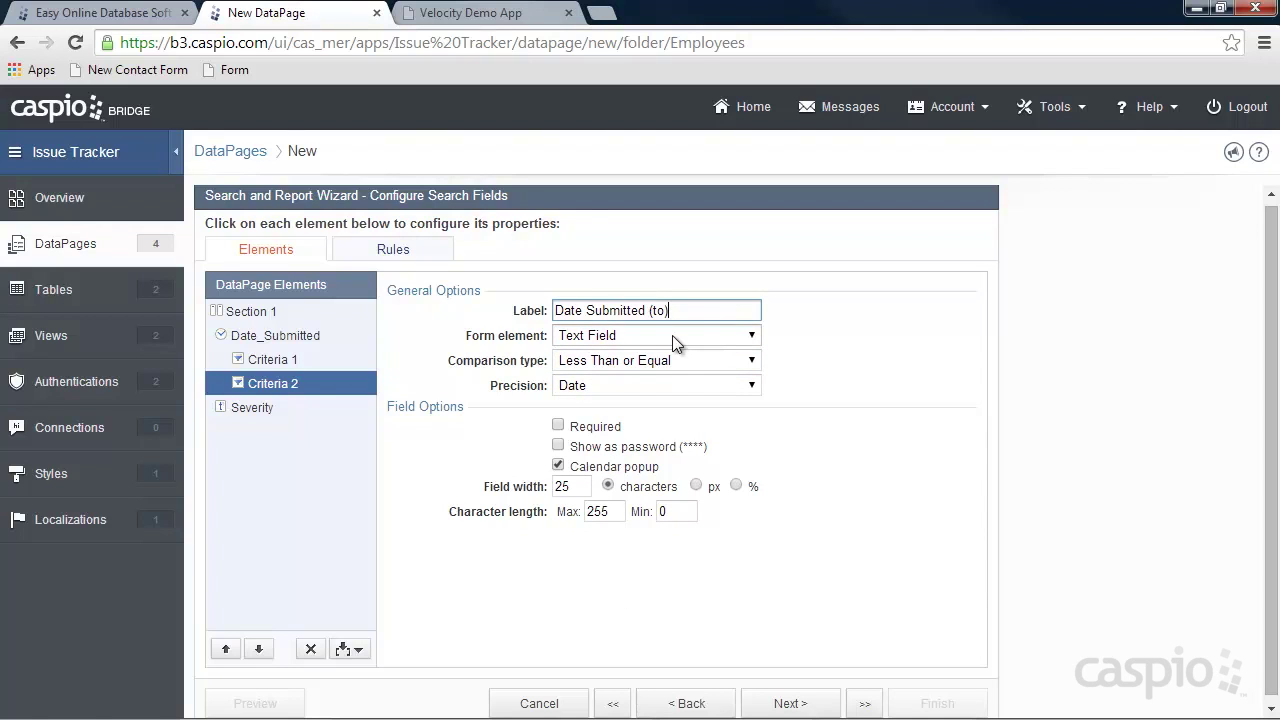
# Make Severity a dropdown with custom options Search Any, High, Medium and Low.
pyautogui.click(265, 410)
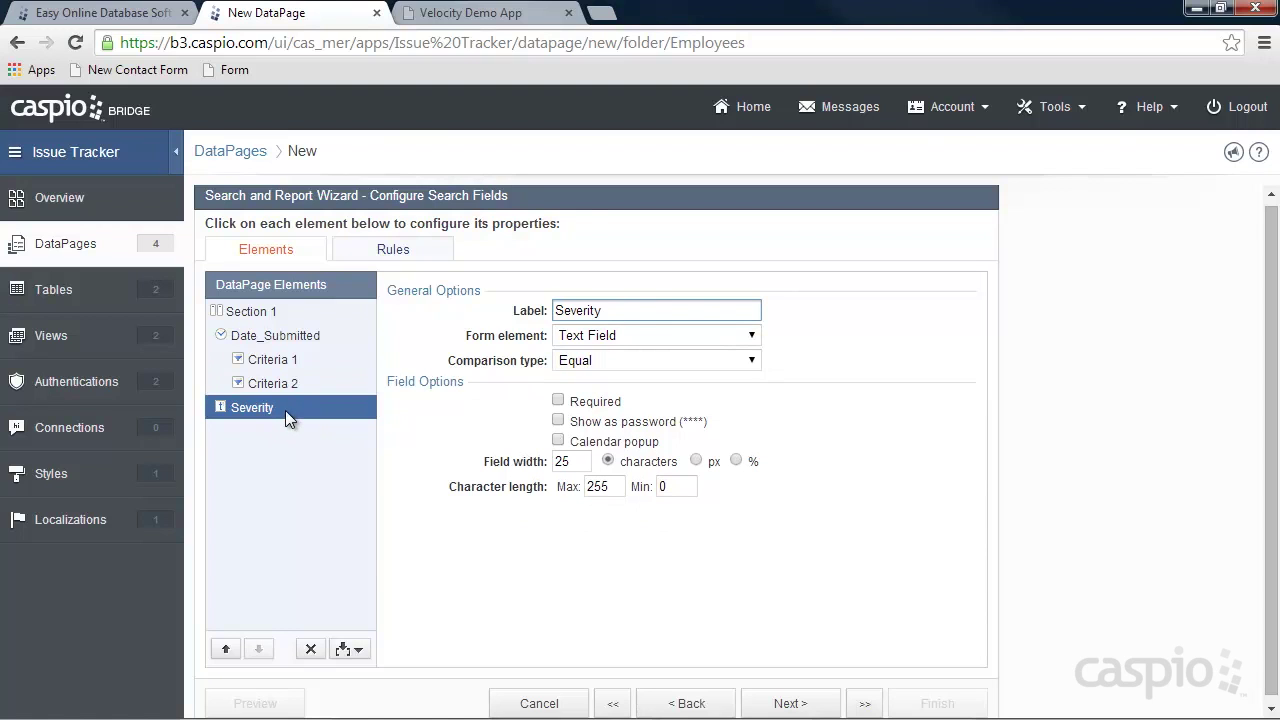
pyautogui.click(614, 340)
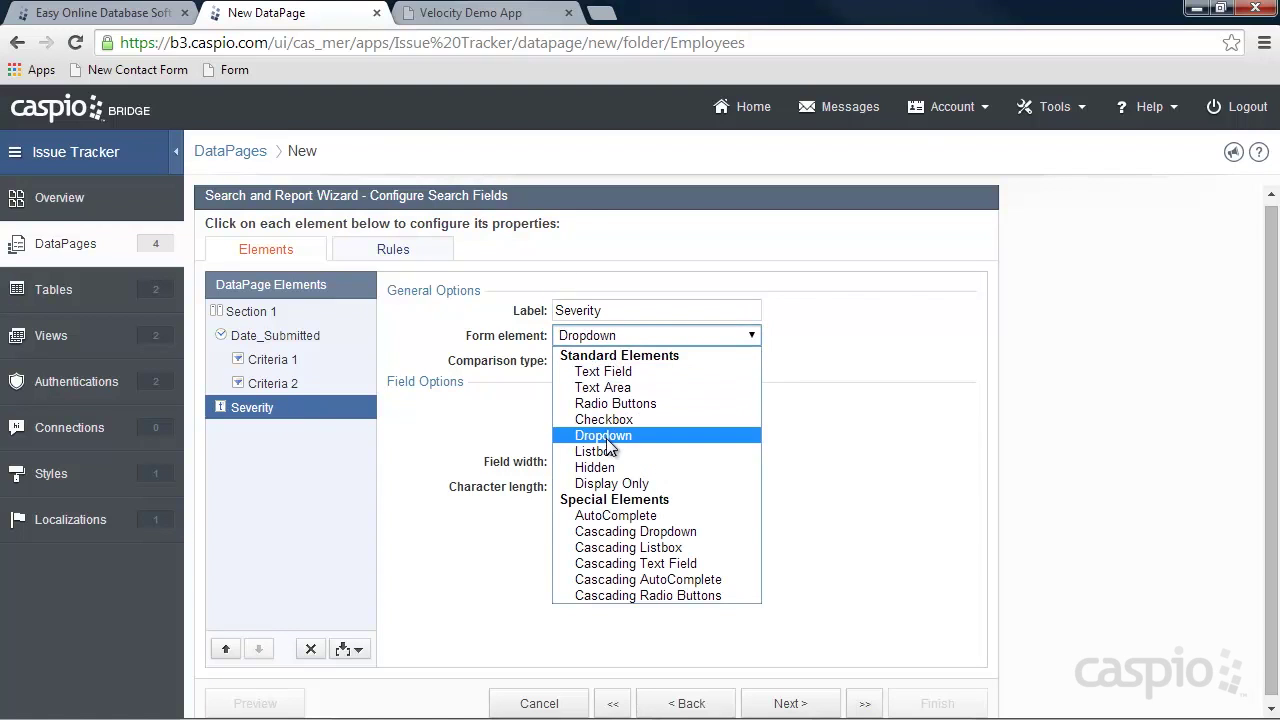
pyautogui.click(610, 436)
pyautogui.click(554, 514)
pyautogui.write('Search Any')
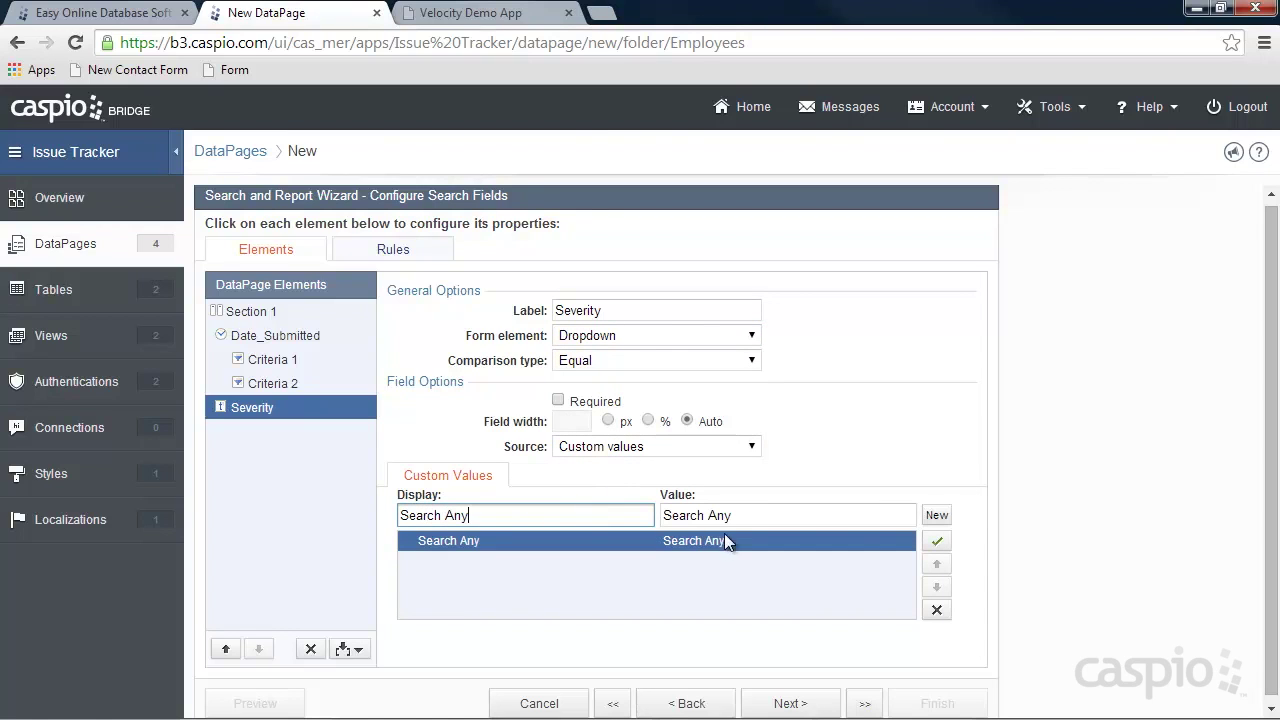
pyautogui.moveTo(738, 517); pyautogui.dragTo(668, 516)
pyautogui.press('BackSpace')
pyautogui.click(939, 518)
pyautogui.write('High')
pyautogui.click(939, 520)
pyautogui.write('Medium')
pyautogui.click(939, 520)
pyautogui.write('Low')
pyautogui.click(810, 704)
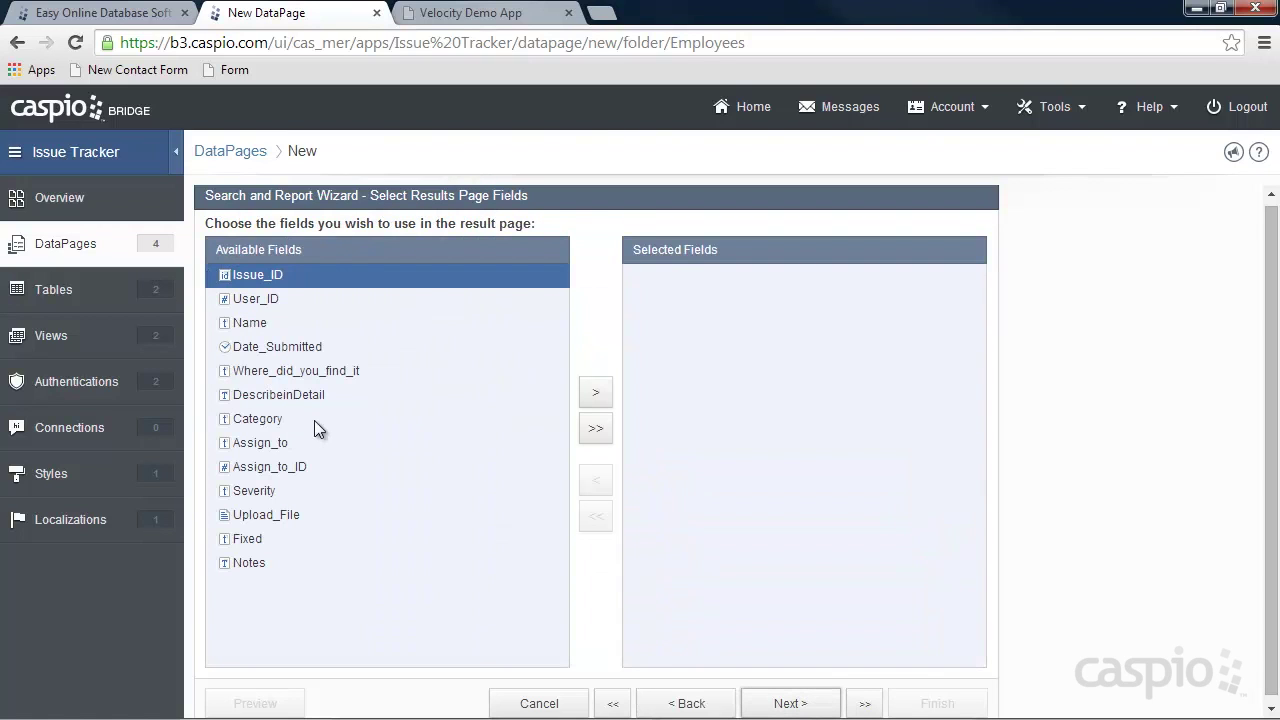
# Add Date_Submitted, Name, Where_did_you_find_it, Category, Assign_to, Severity, Upload_File and Fixed to the results page.
pyautogui.click(477, 357)
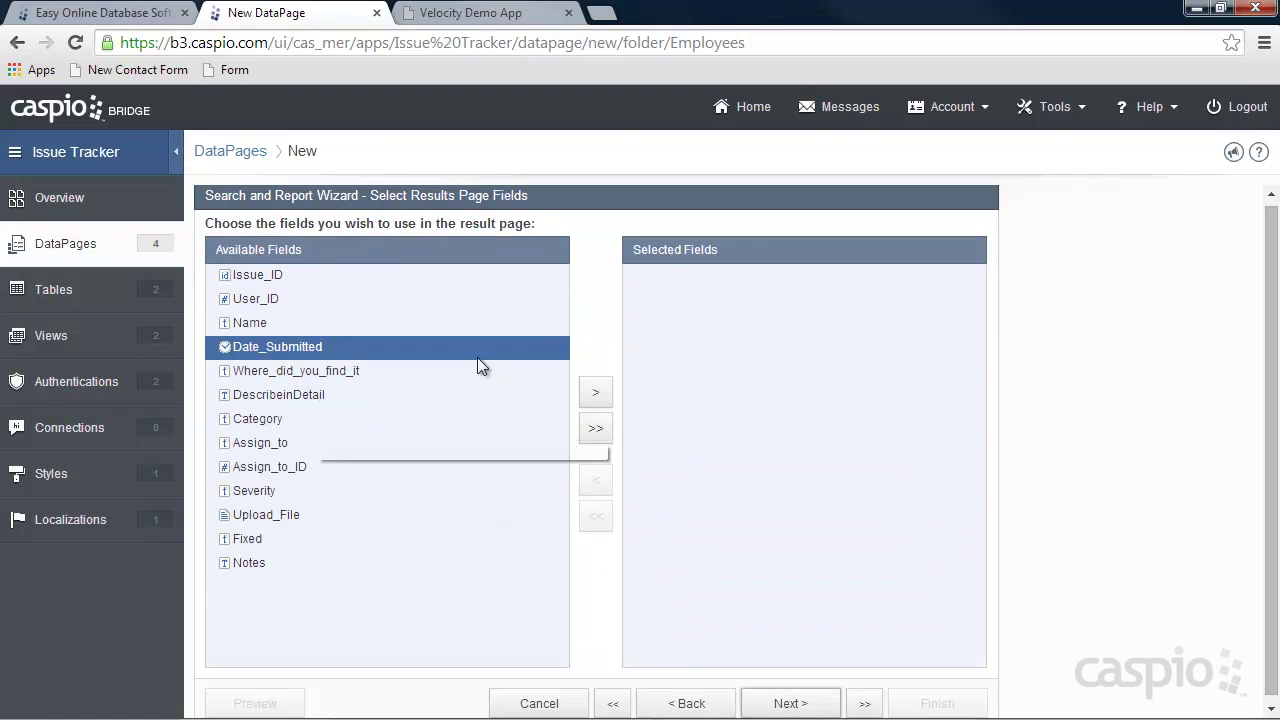
pyautogui.click(595, 392)
pyautogui.click(277, 324)
pyautogui.click(600, 394)
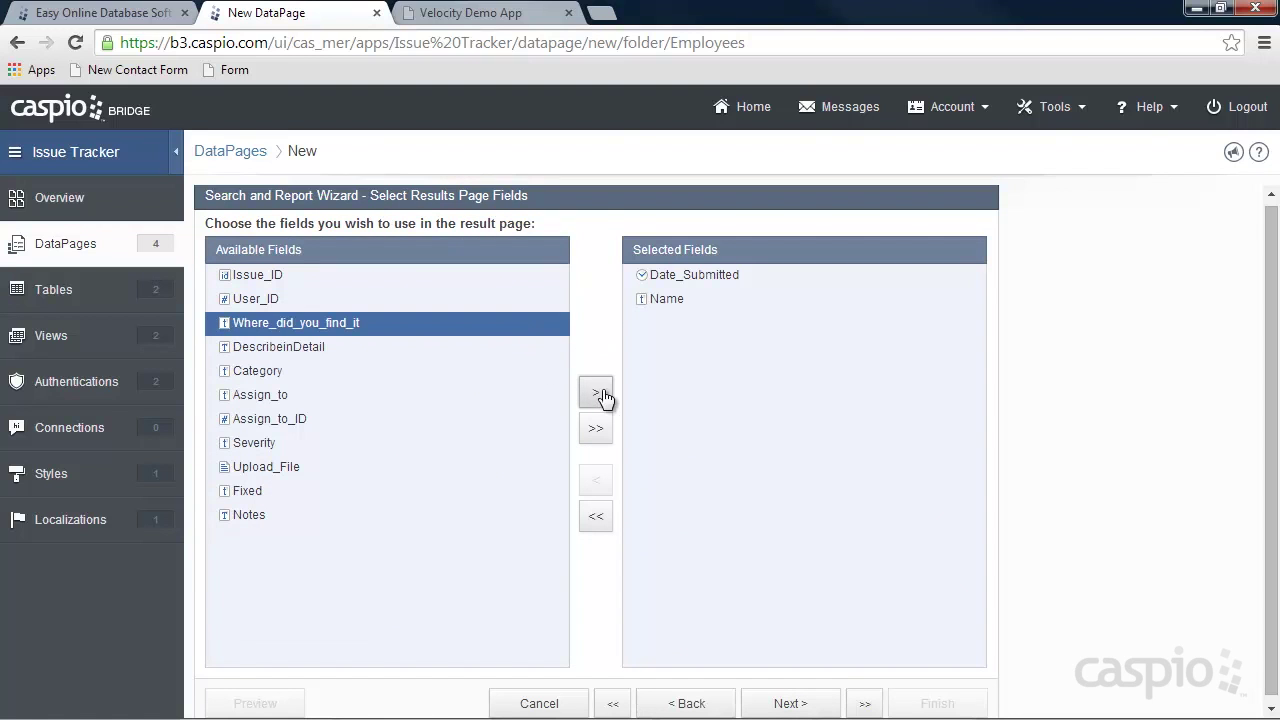
pyautogui.click(595, 396)
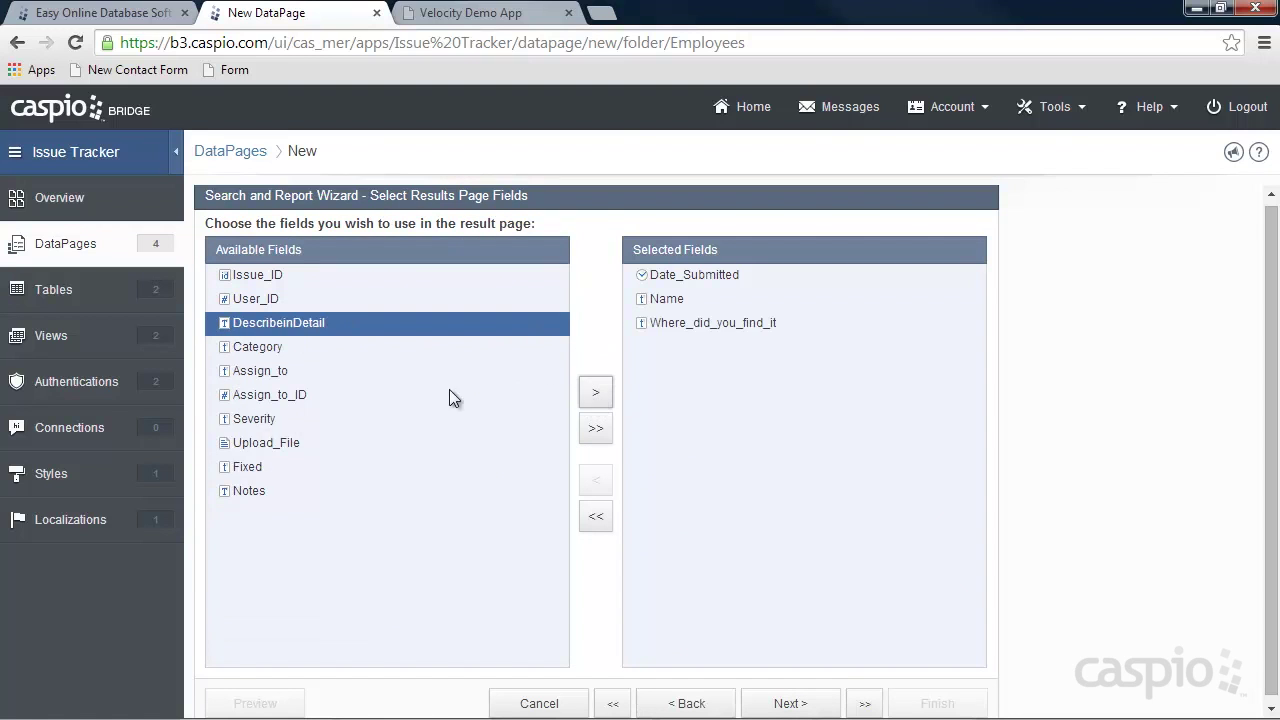
pyautogui.click(262, 348)
pyautogui.click(595, 392)
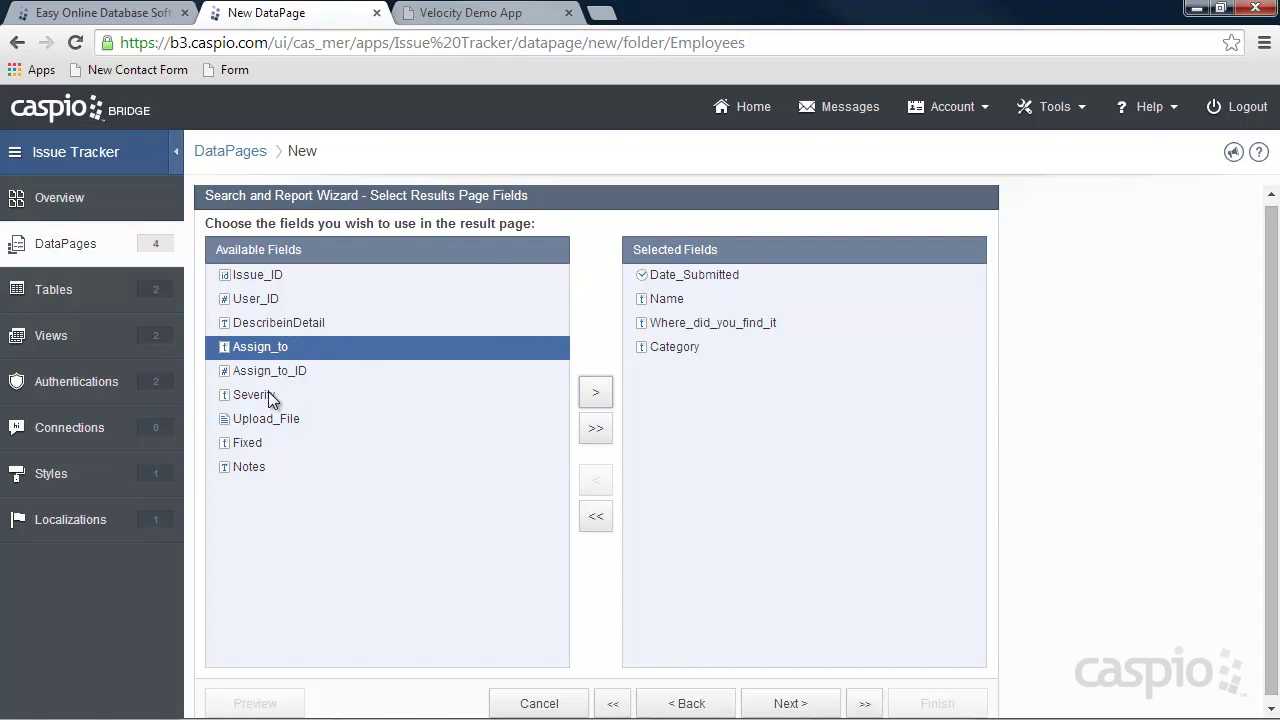
pyautogui.click(586, 390)
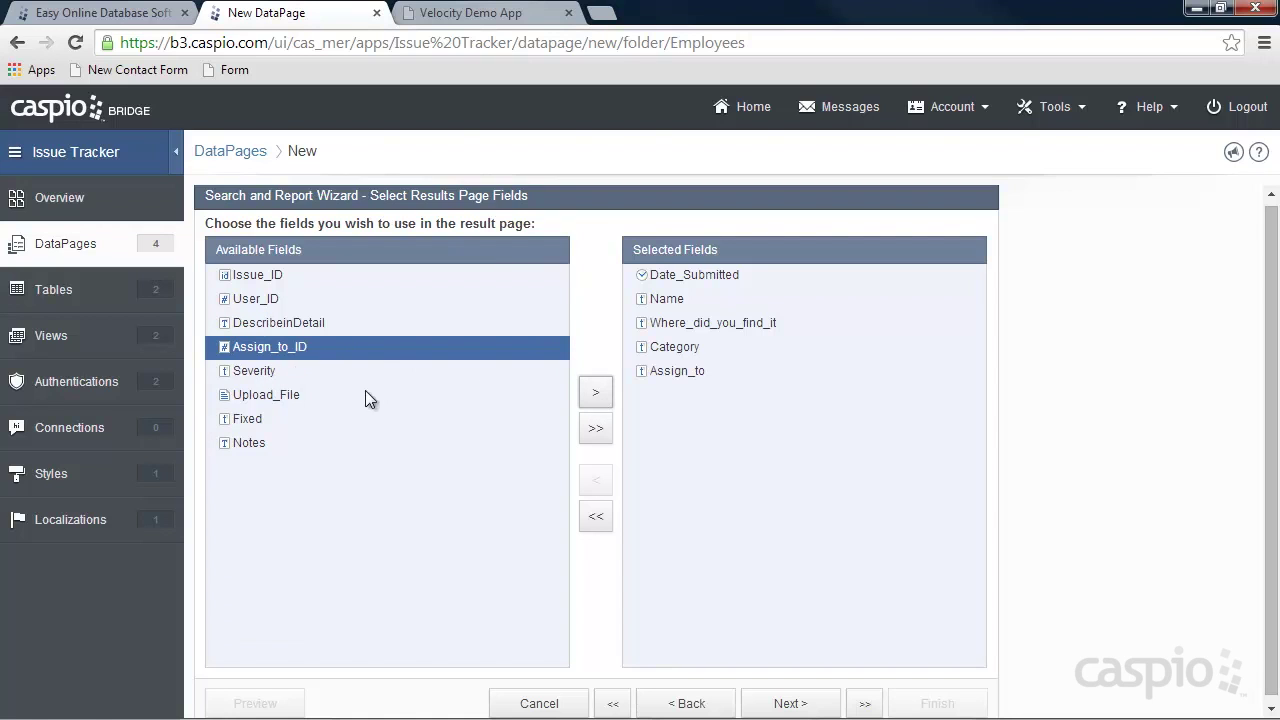
pyautogui.click(257, 372)
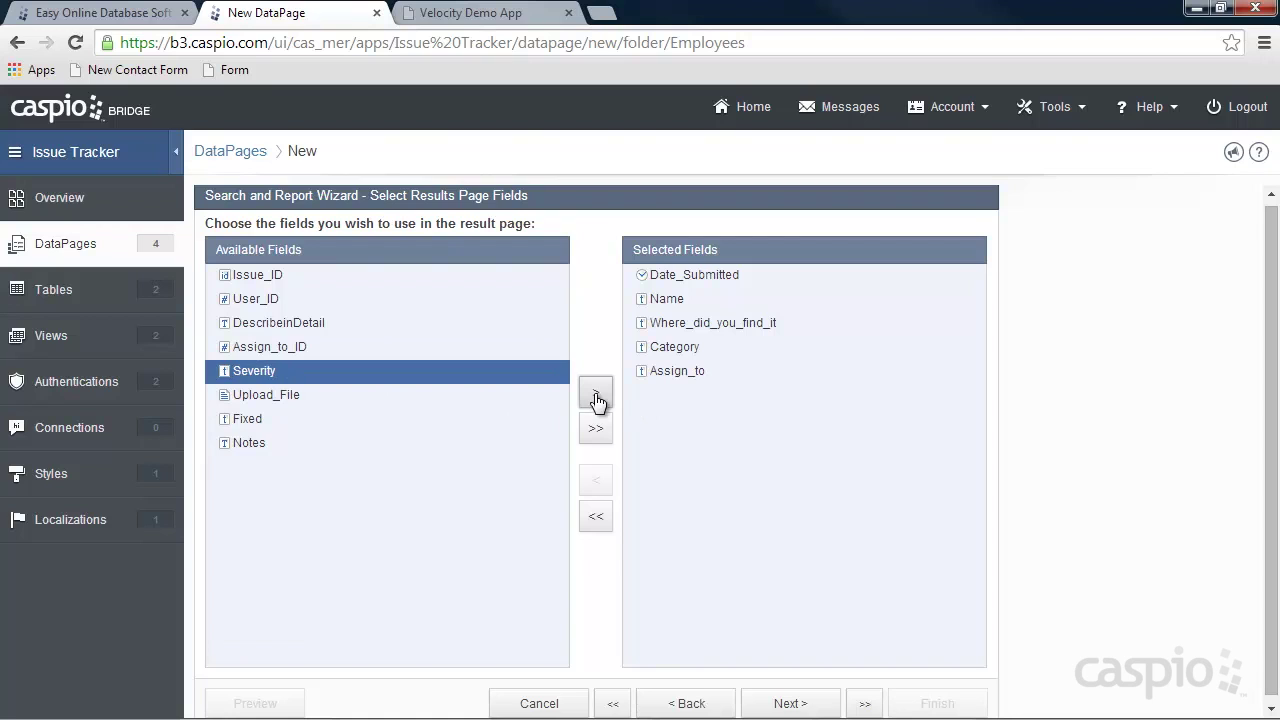
pyautogui.click(596, 394)
pyautogui.click(594, 396)
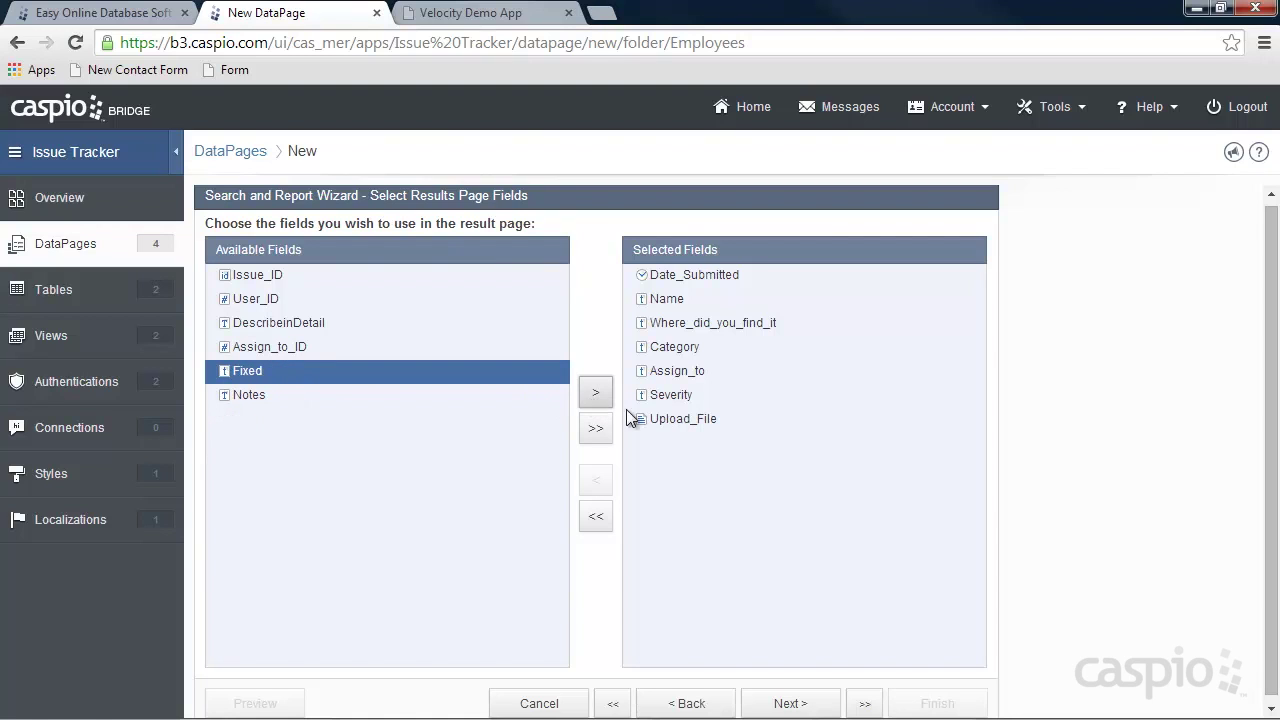
pyautogui.click(597, 400)
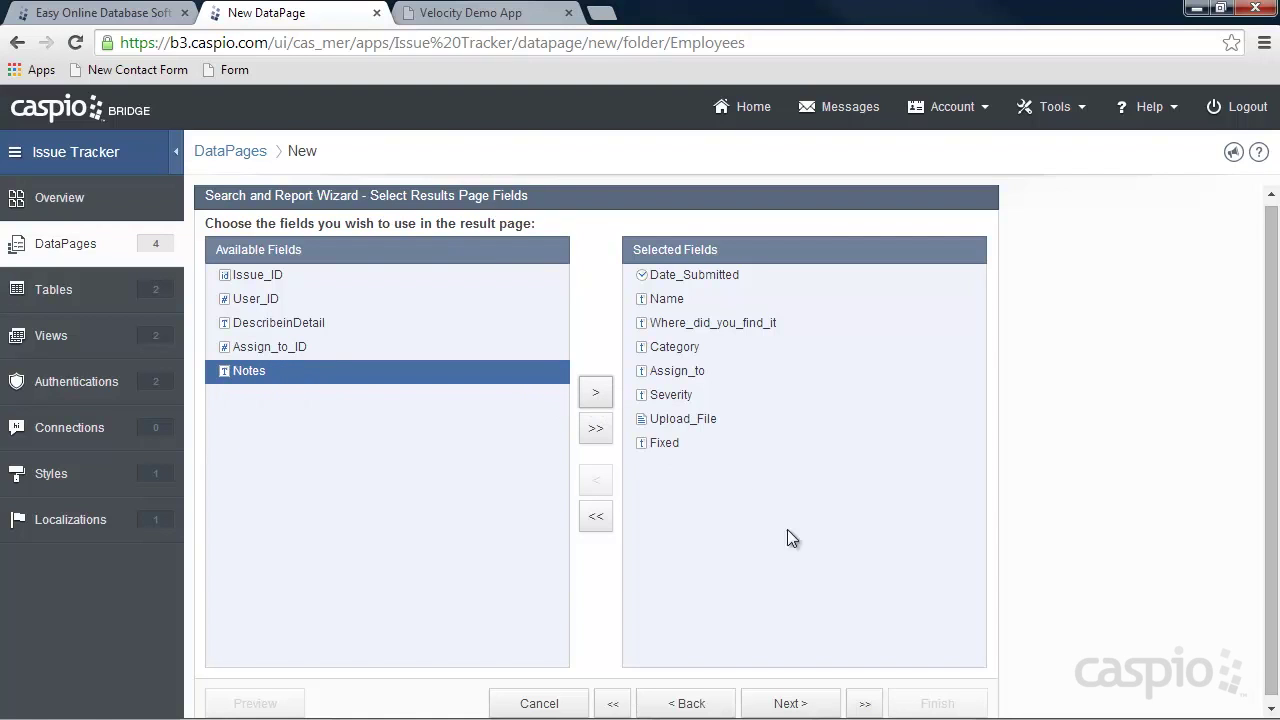
pyautogui.click(792, 703)
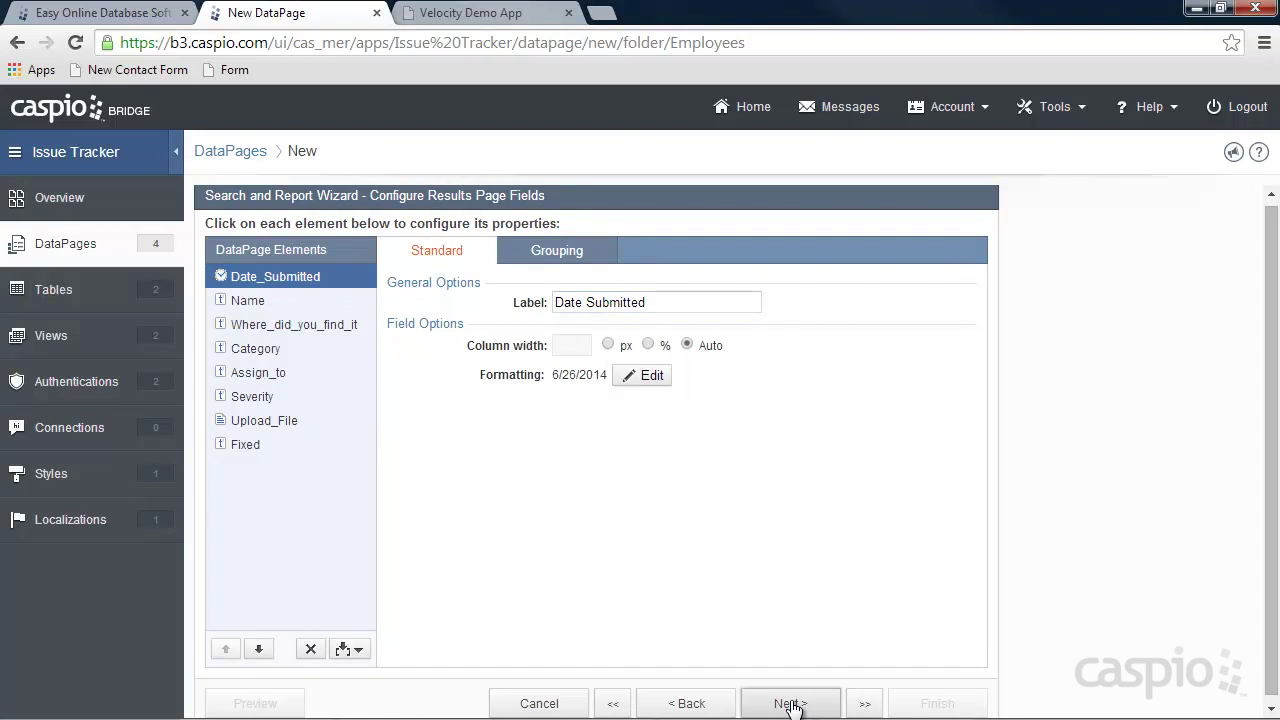
# Add Date_Submitted through Notes, including DescribeinDetail, to the details page and finish the DataPage.
pyautogui.click(792, 703)
pyautogui.click(792, 703)
pyautogui.click(792, 703)
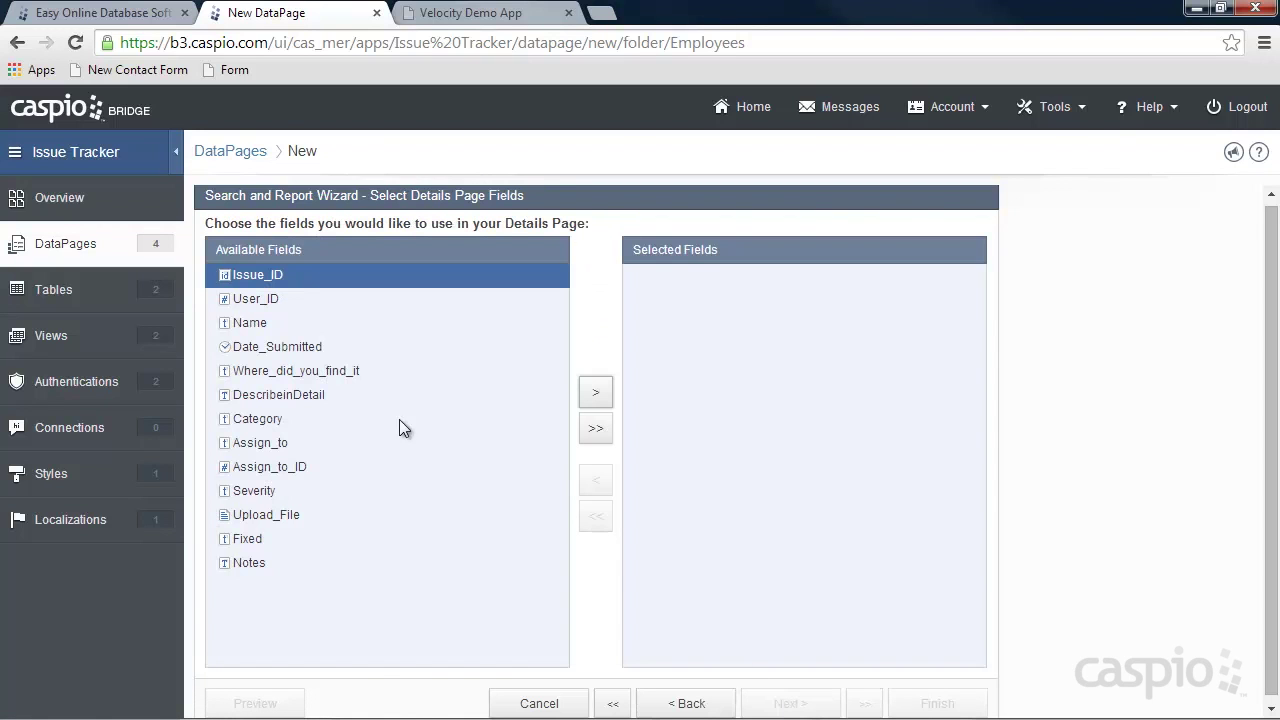
pyautogui.click(271, 346)
pyautogui.click(602, 396)
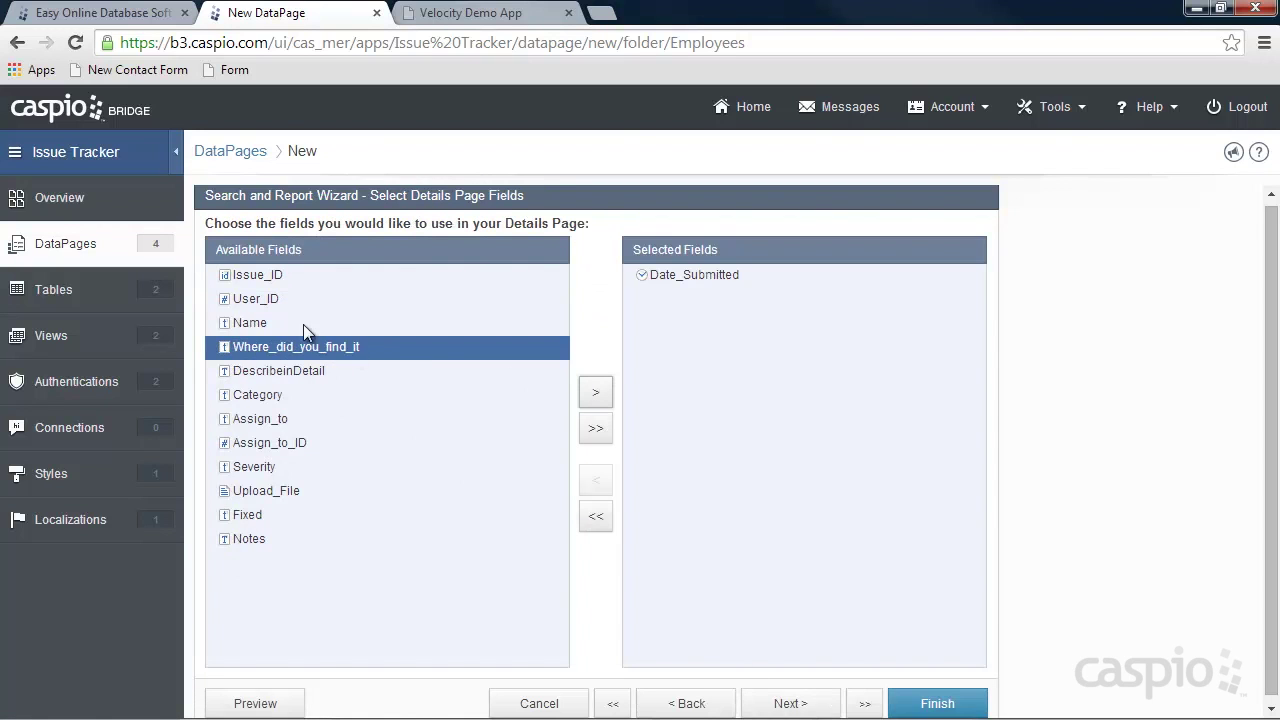
pyautogui.click(280, 325)
pyautogui.click(597, 393)
pyautogui.click(597, 393)
pyautogui.click(597, 393)
pyautogui.click(597, 393)
pyautogui.click(597, 393)
pyautogui.click(250, 348)
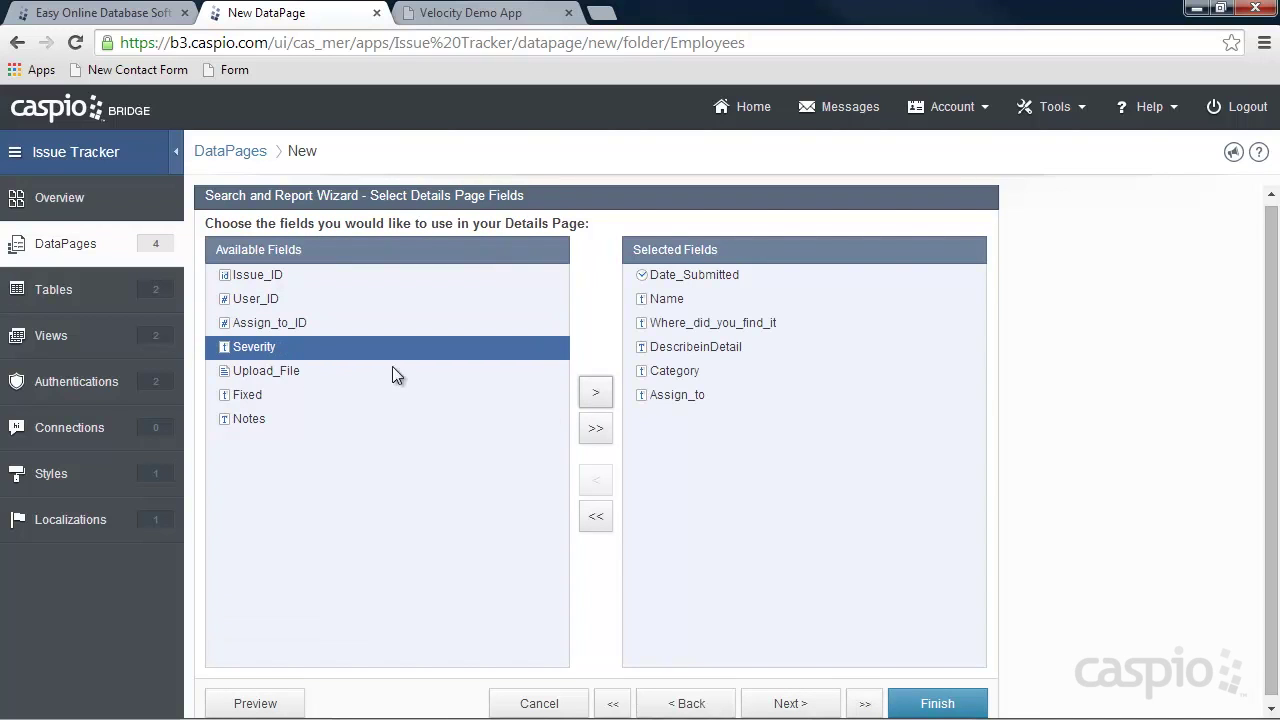
pyautogui.click(595, 394)
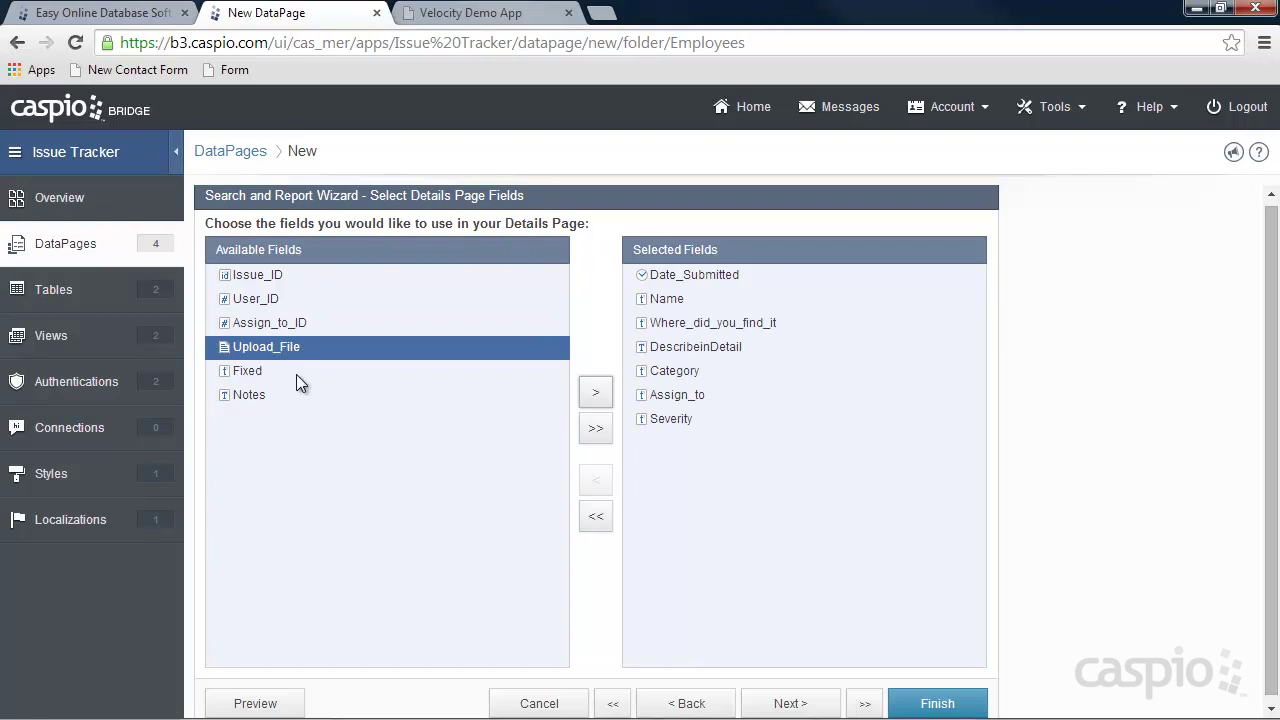
pyautogui.click(595, 393)
pyautogui.click(595, 393)
pyautogui.click(595, 393)
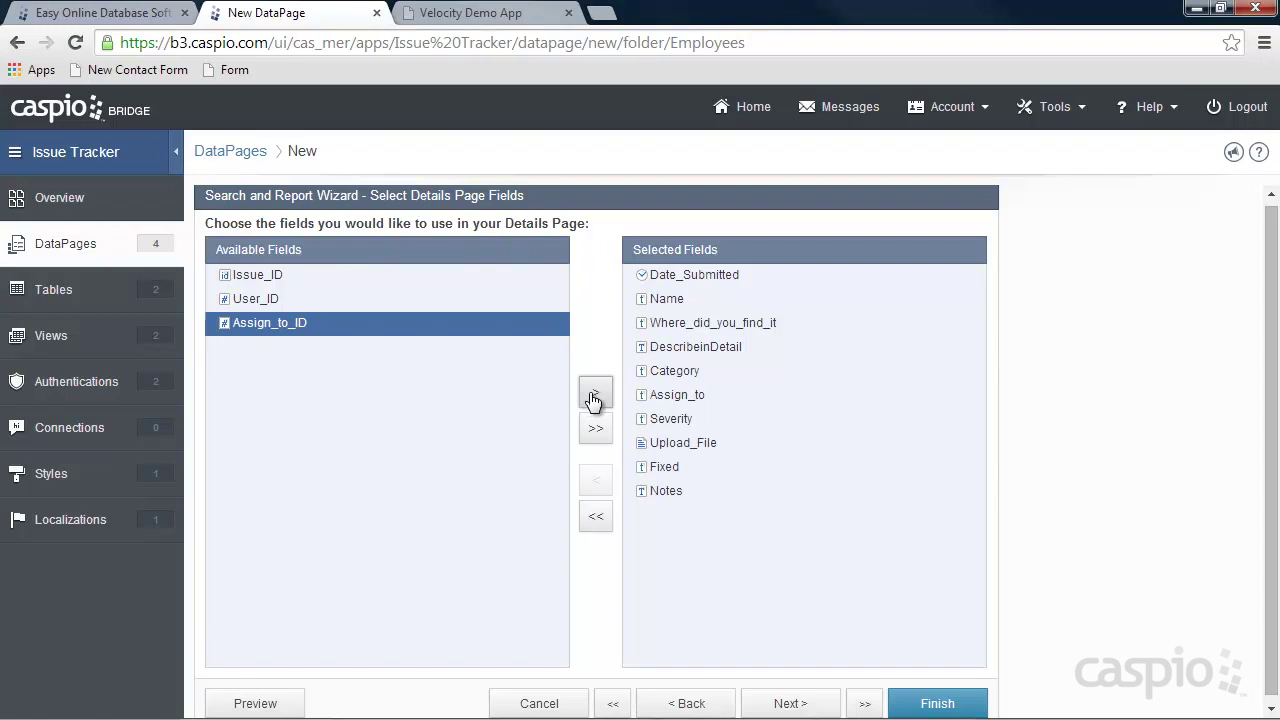
pyautogui.click(960, 704)
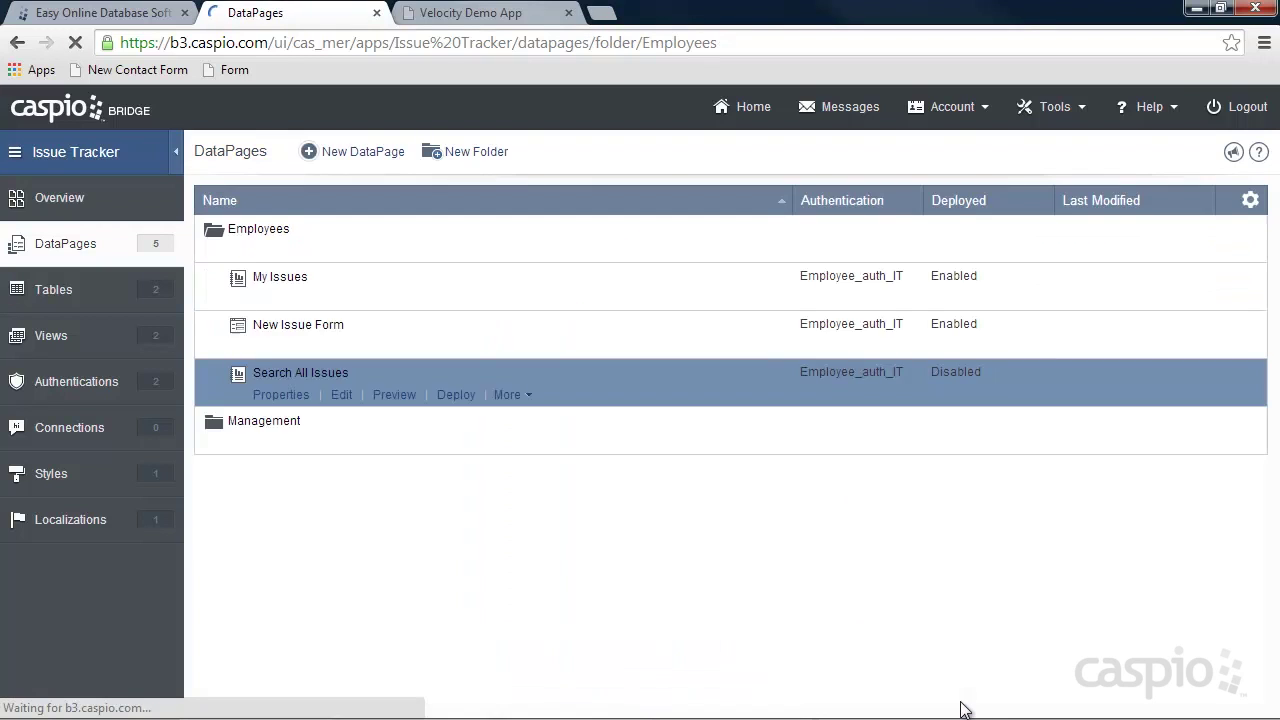
# Deploy Search All Issues as Enabled and copy its embed code.
pyautogui.click(467, 402)
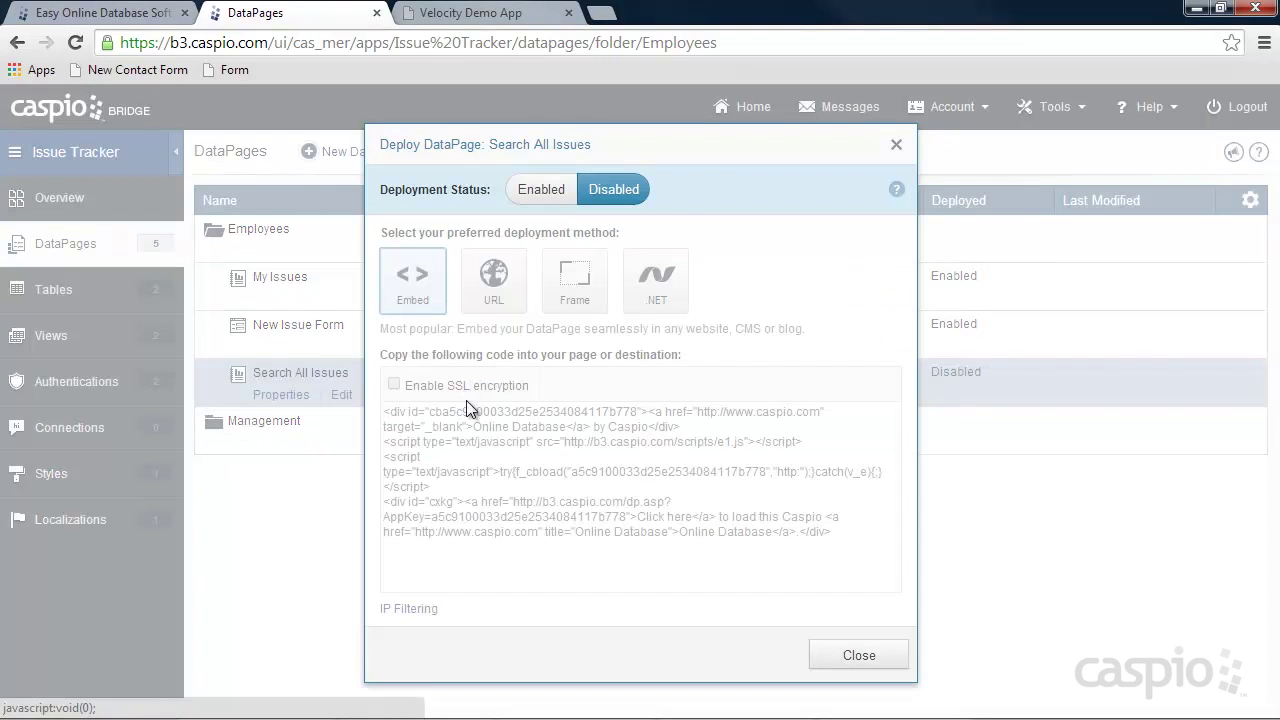
pyautogui.click(541, 189)
pyautogui.click(555, 508)
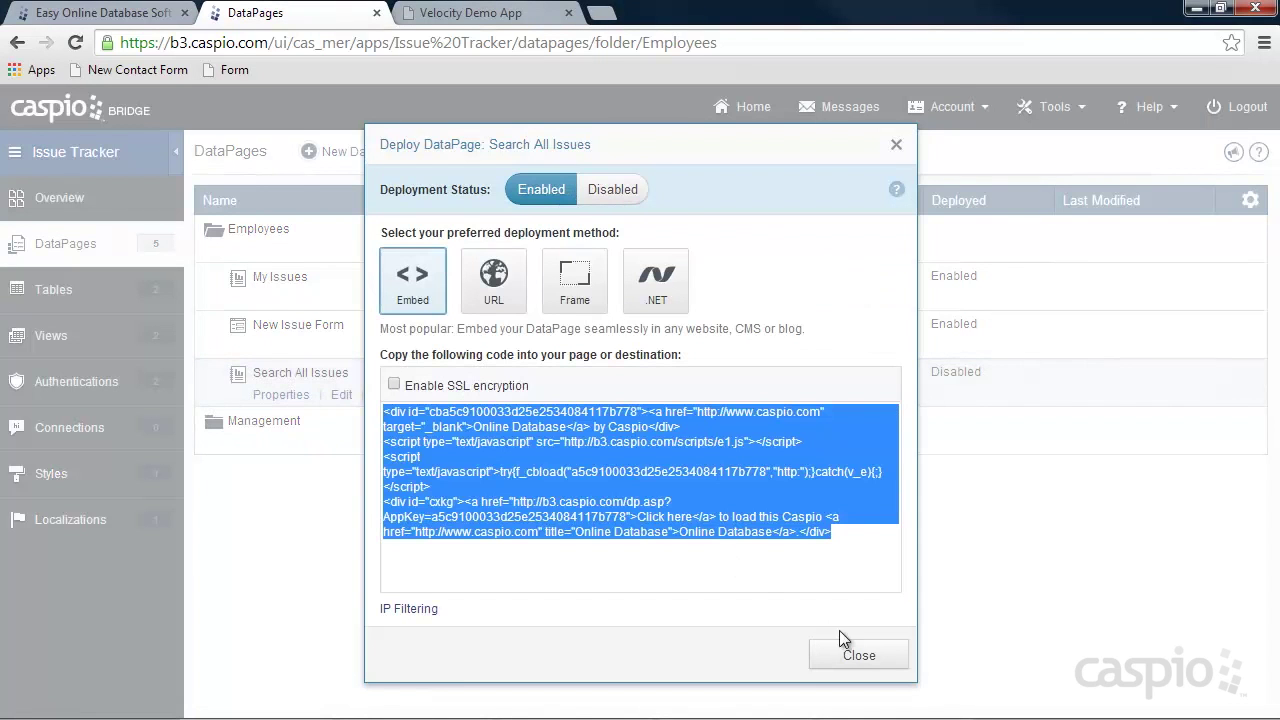
pyautogui.click(858, 655)
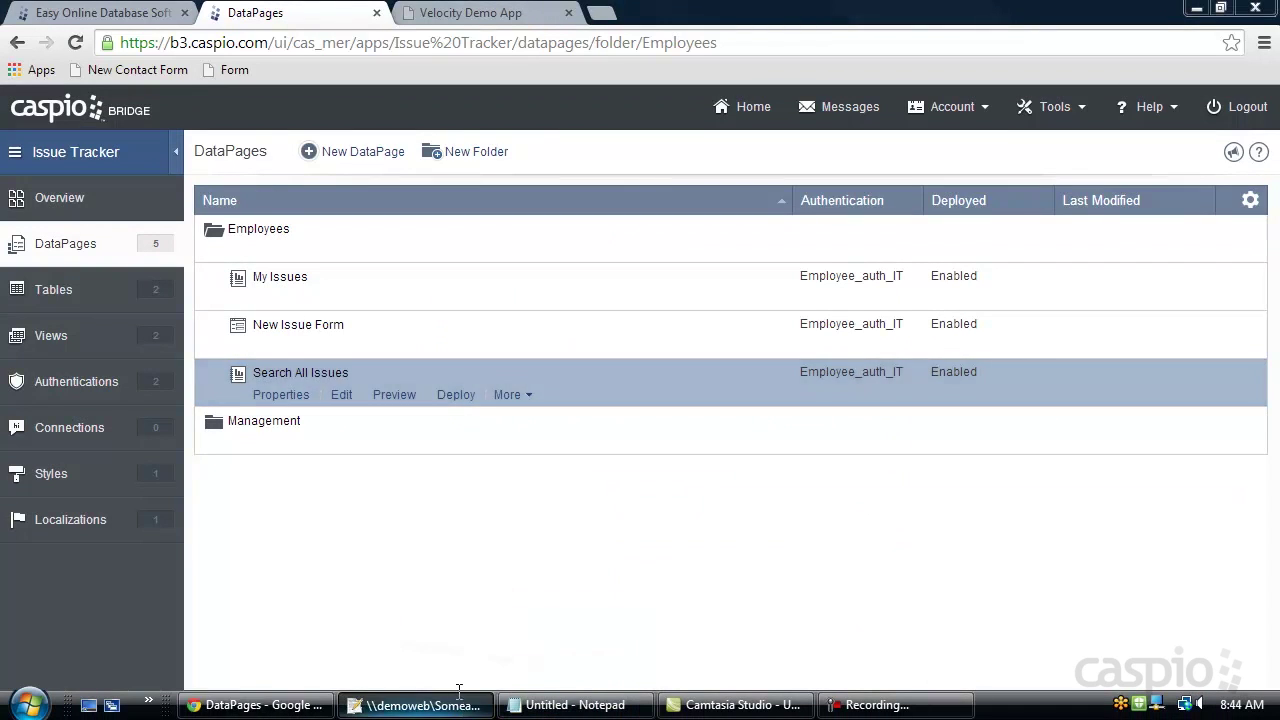
# Paste the embed code over 'Placeholder' on line 27 of search_all.html.
pyautogui.click(462, 706)
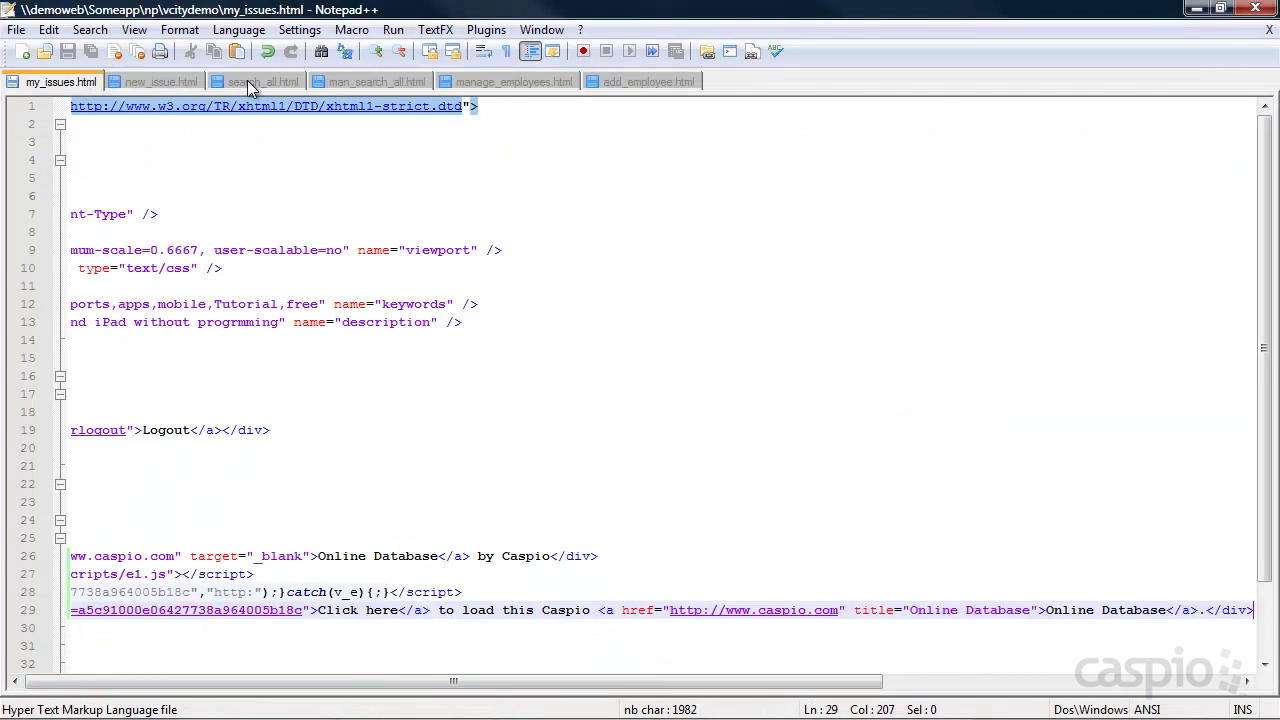
pyautogui.click(248, 82)
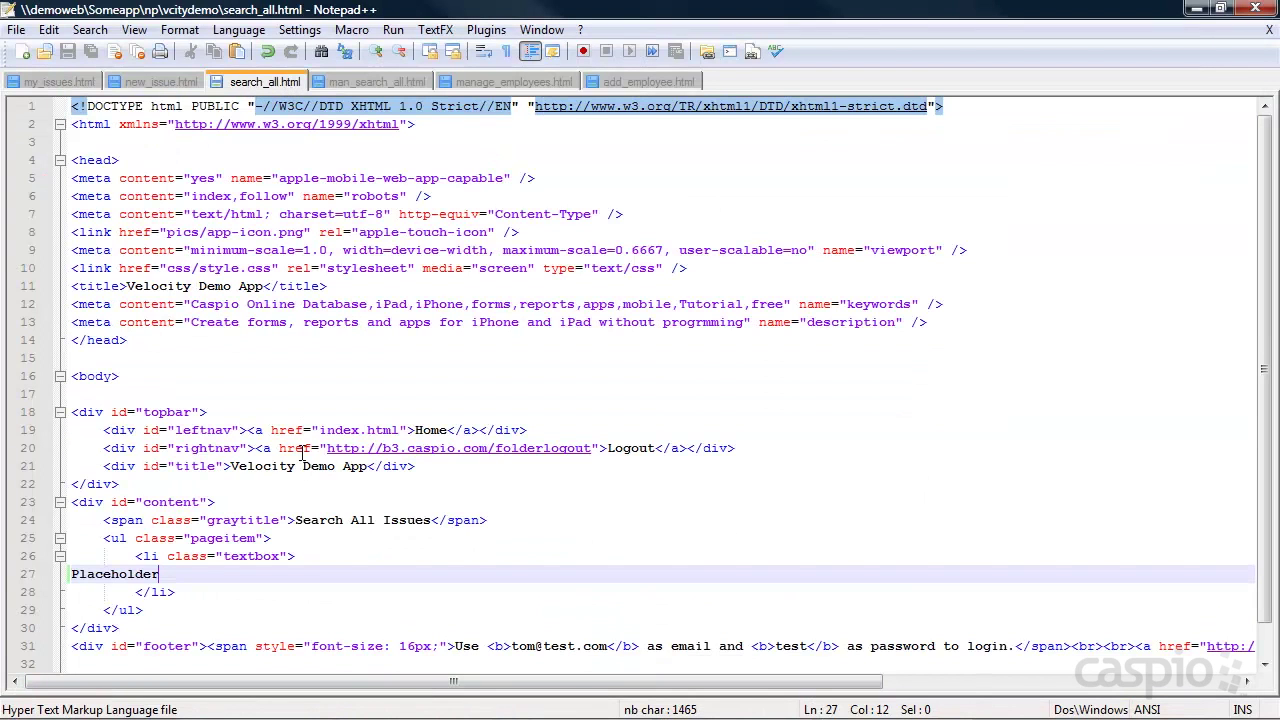
pyautogui.moveTo(186, 574); pyautogui.dragTo(55, 580)
pyautogui.hotkey('ctrl', 'v')
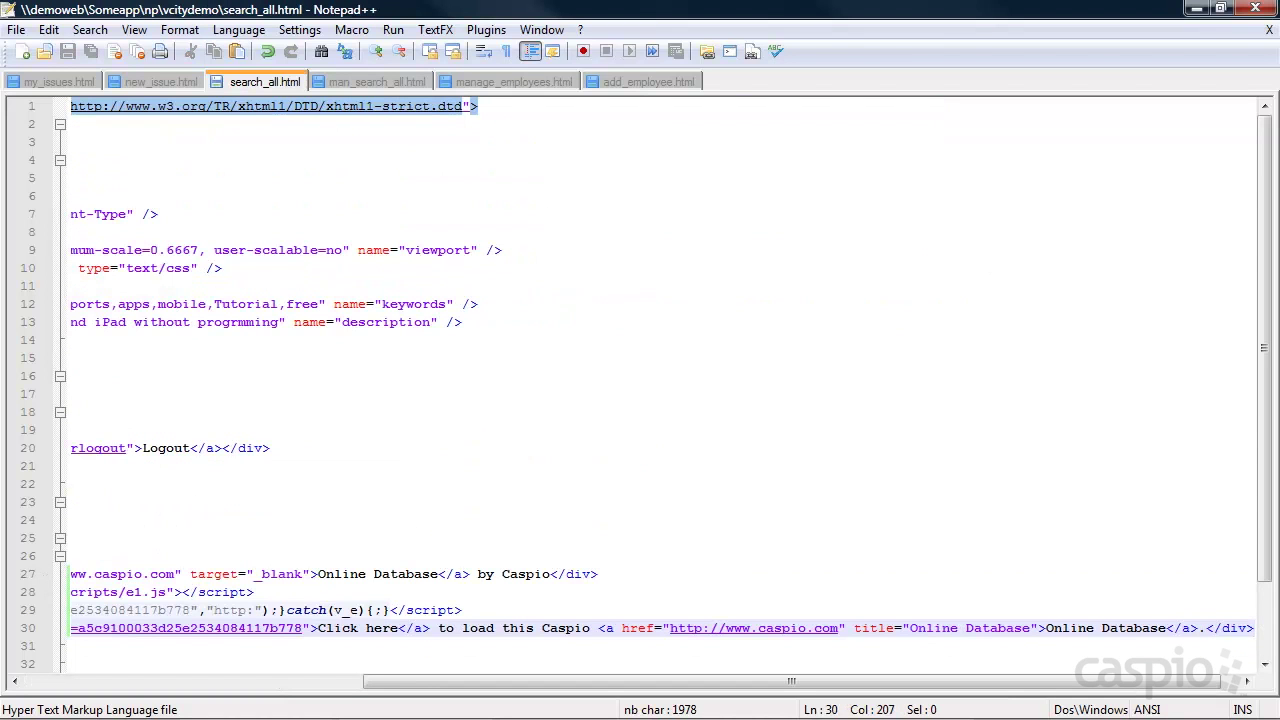
# Test the embedded Search All Issues page by running a search and viewing a record's details.
pyautogui.click(1197, 8)
pyautogui.click(432, 14)
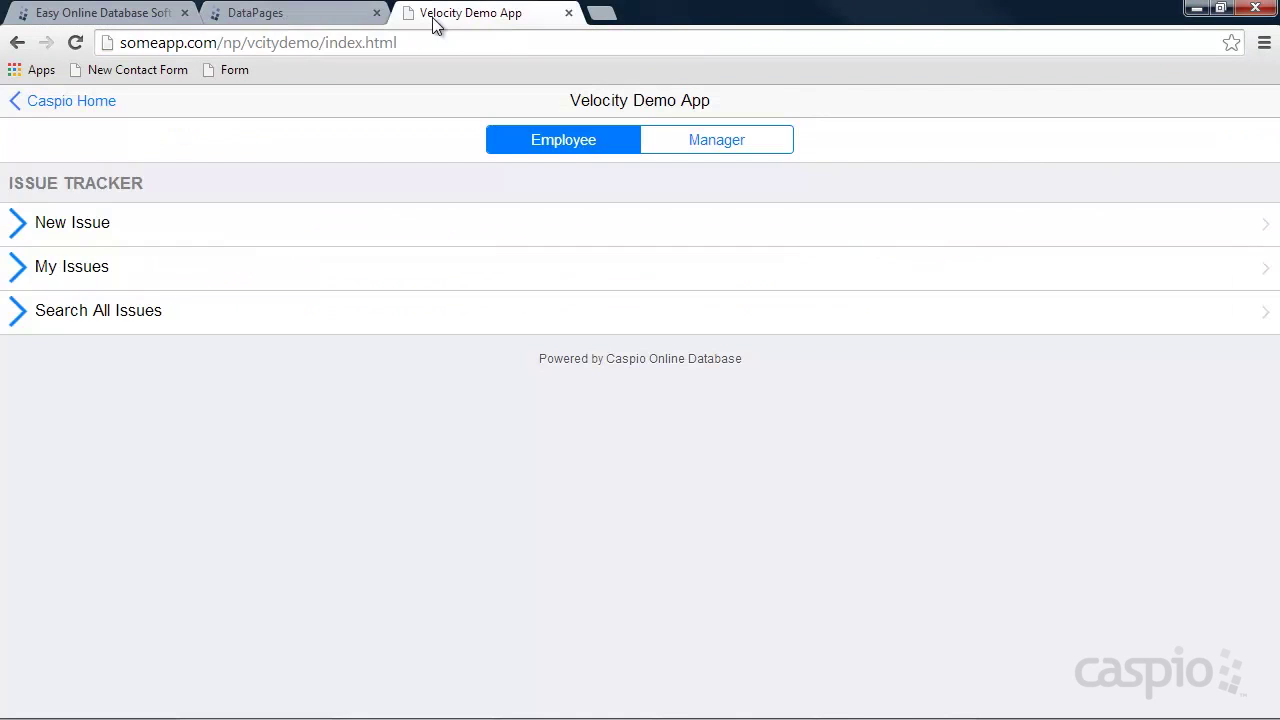
pyautogui.click(97, 318)
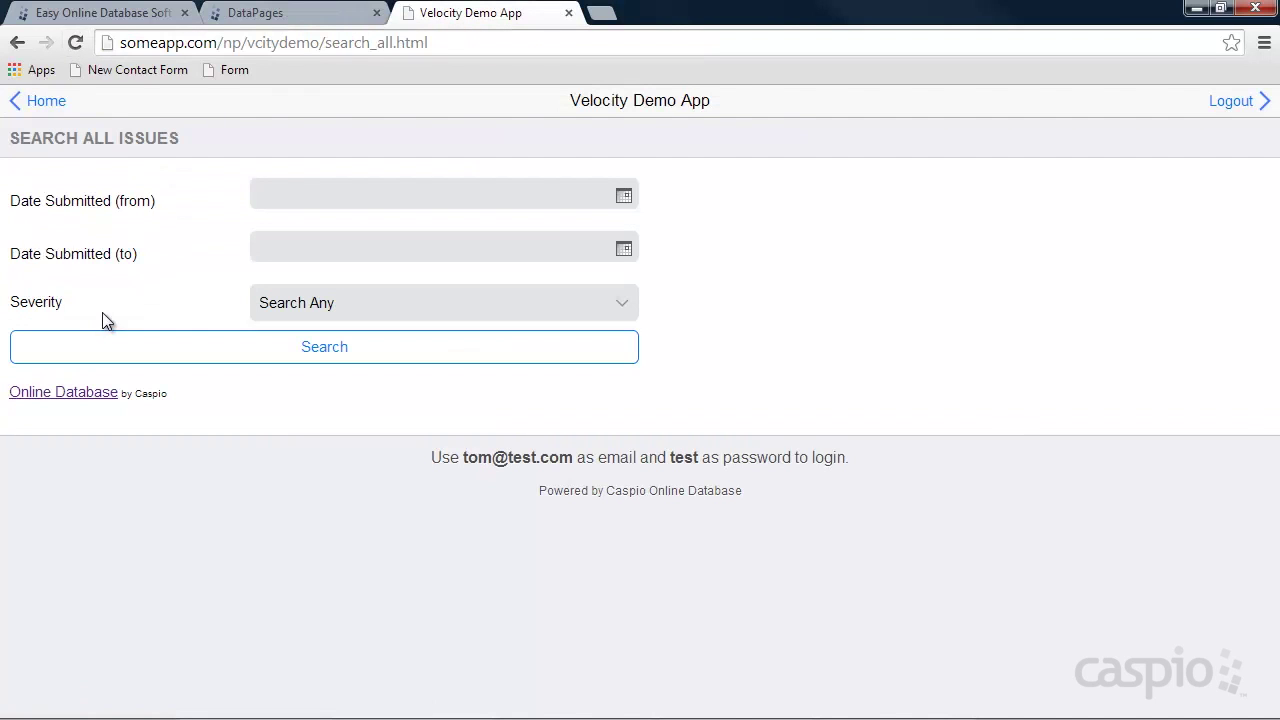
pyautogui.click(625, 196)
pyautogui.click(717, 201)
pyautogui.click(495, 307)
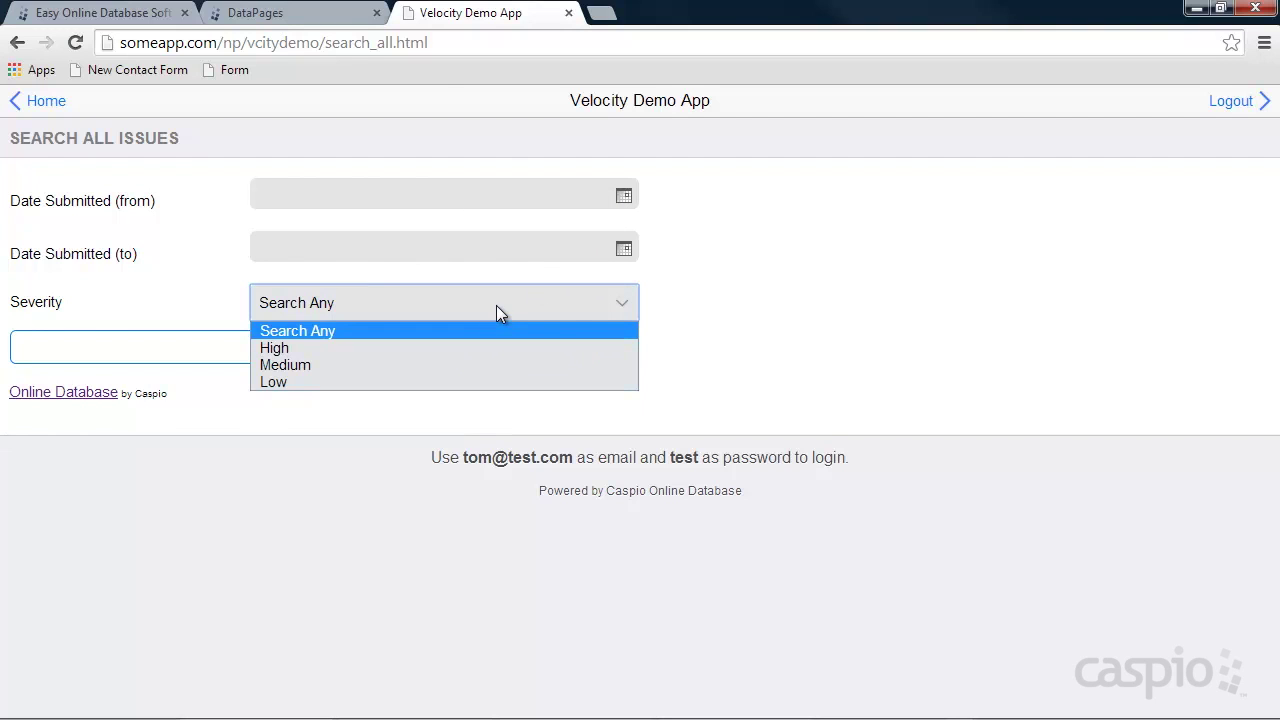
pyautogui.click(711, 309)
pyautogui.click(304, 343)
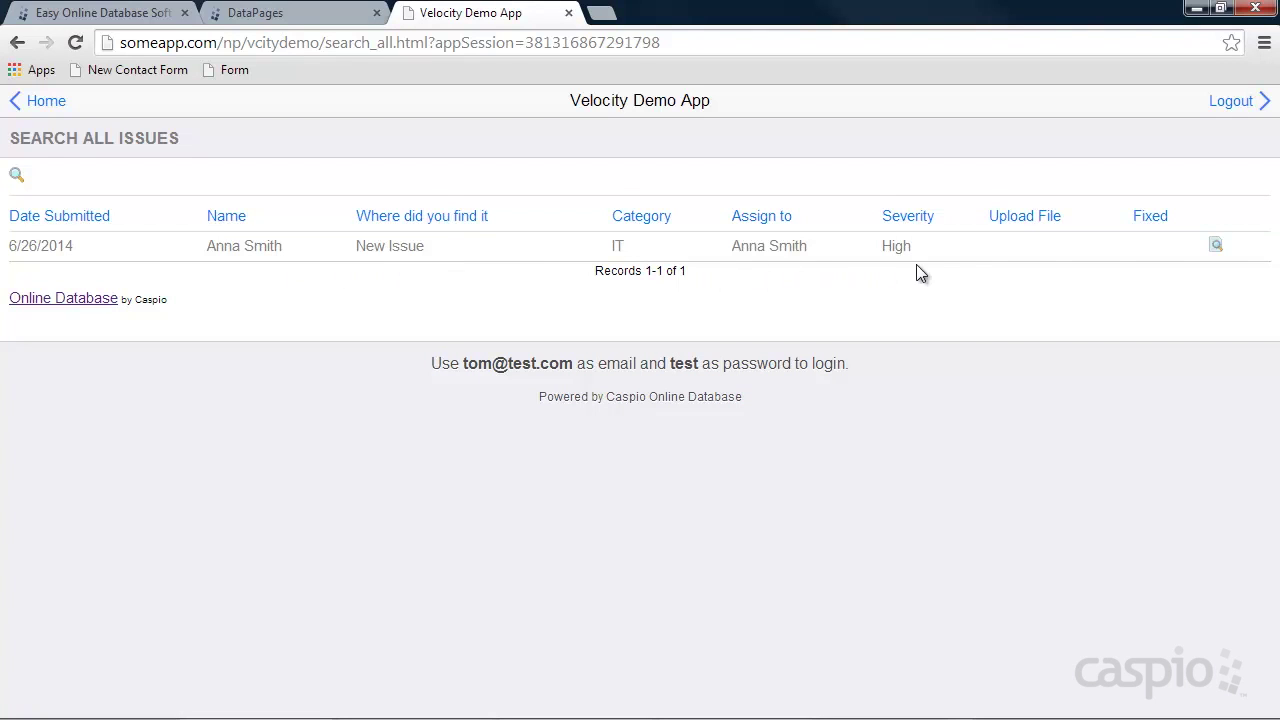
pyautogui.click(1214, 247)
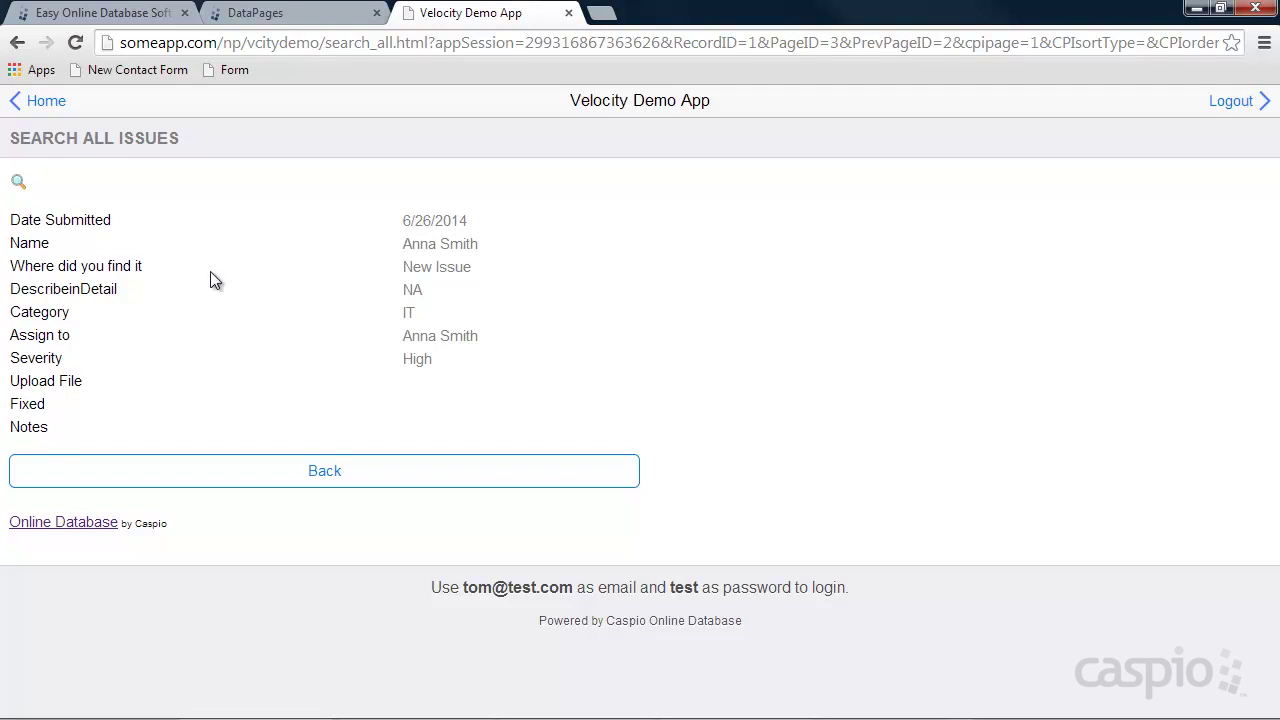
pyautogui.click(47, 104)
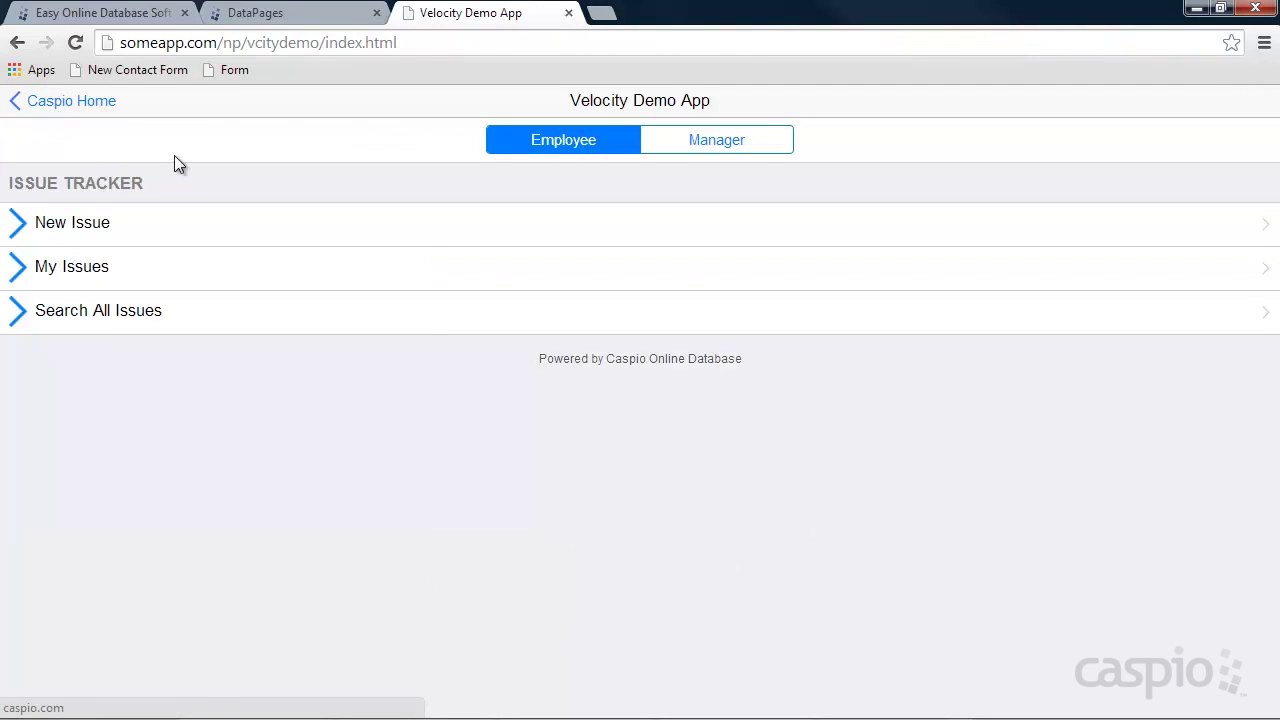
# Check the manager's Search All Issues page, then return to Caspio's Management folder.
pyautogui.click(700, 149)
pyautogui.click(80, 320)
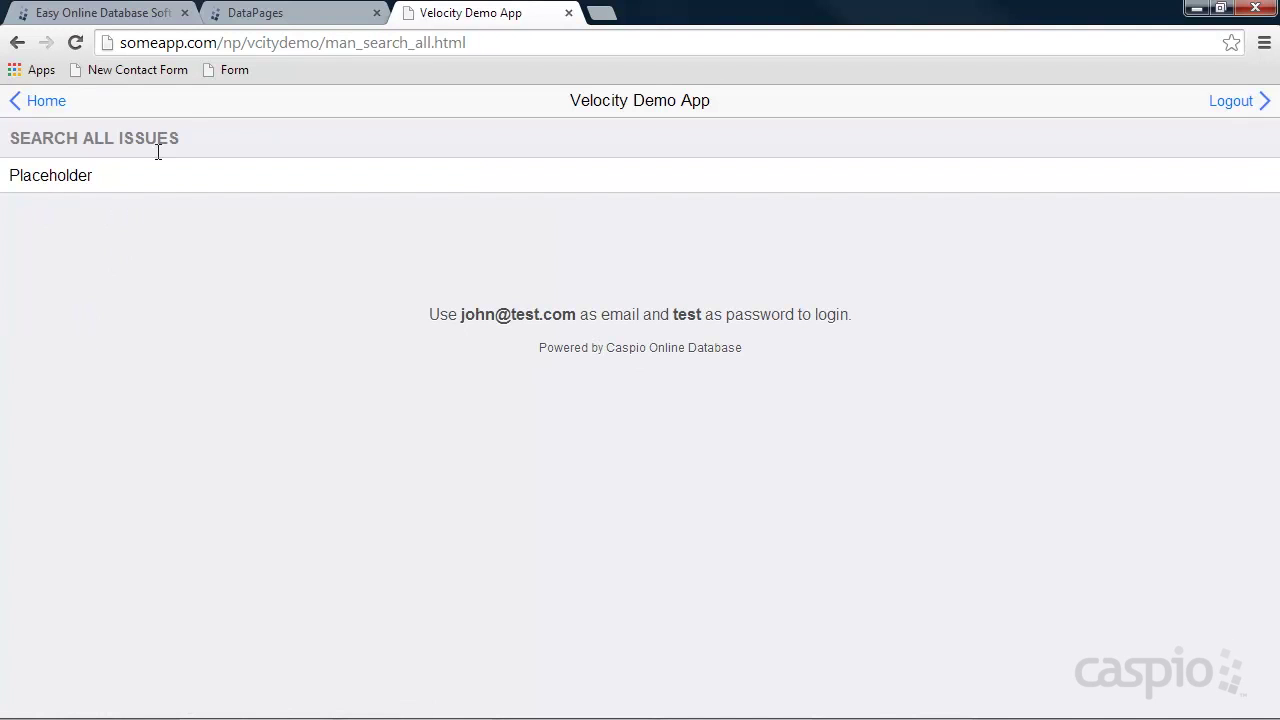
pyautogui.click(256, 14)
pyautogui.click(246, 252)
pyautogui.click(246, 298)
# Start a new tabular report DataPage in the Management folder.
pyautogui.click(373, 151)
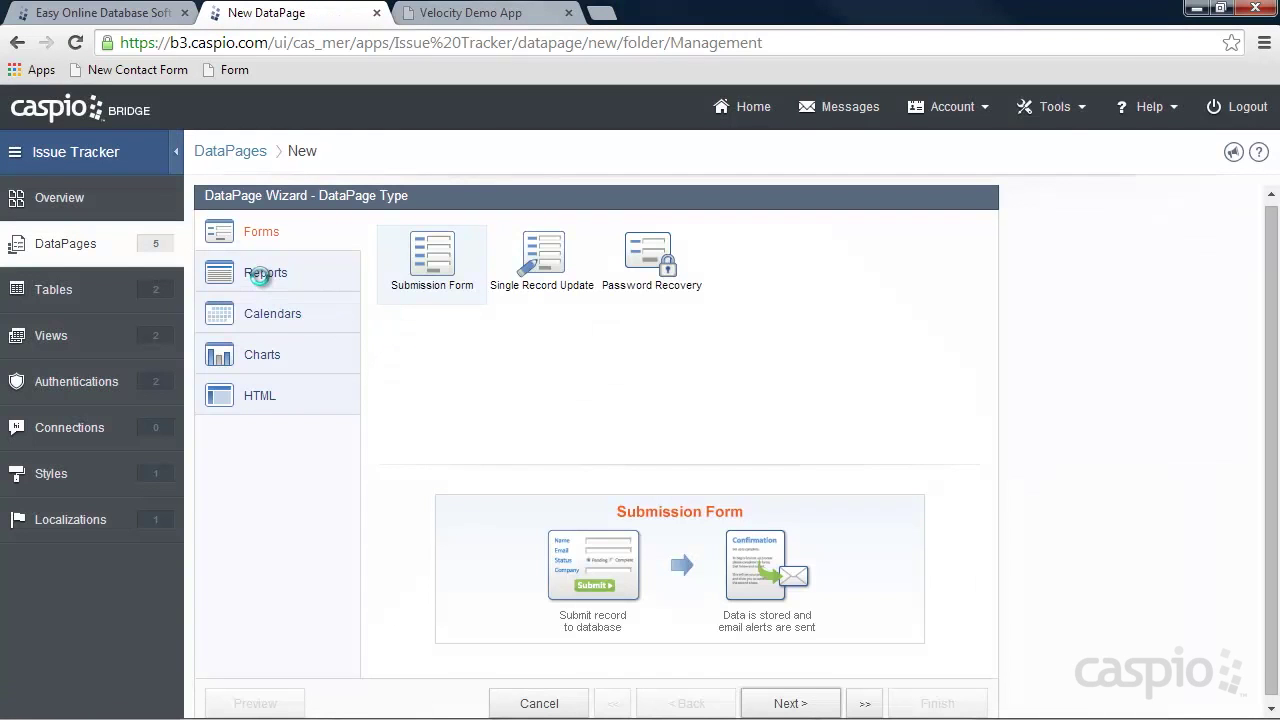
pyautogui.click(262, 277)
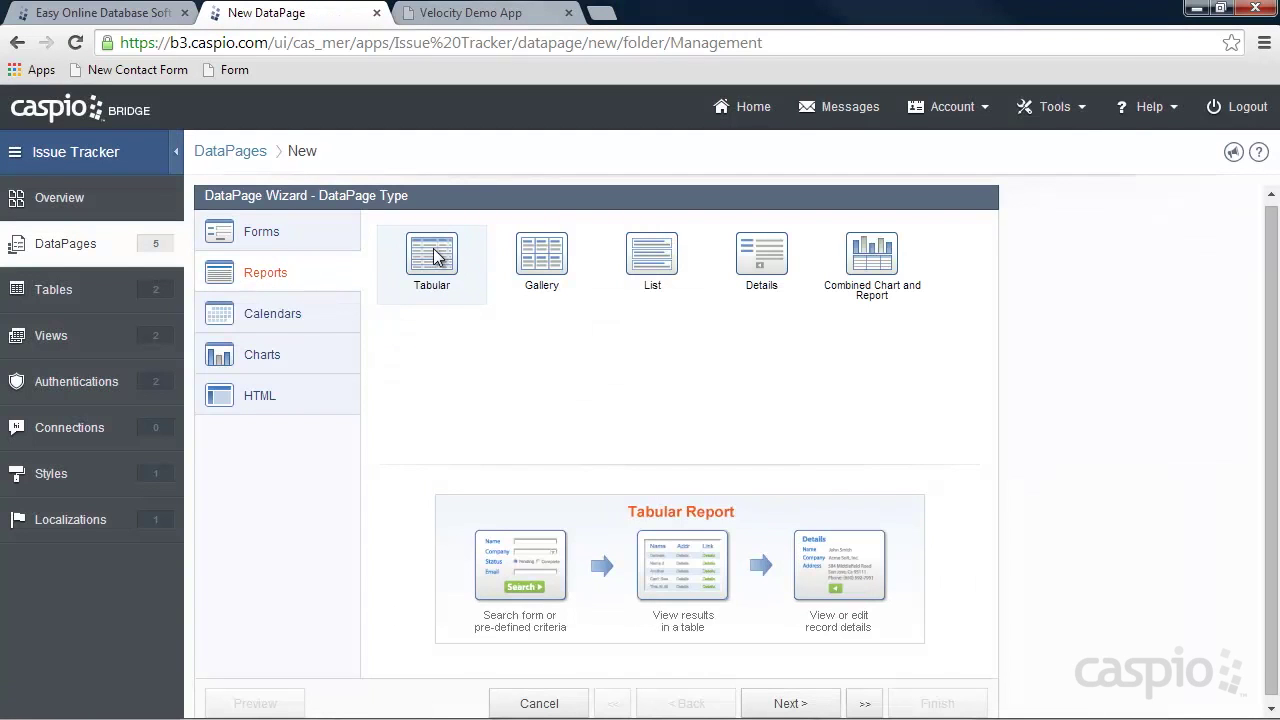
pyautogui.click(802, 695)
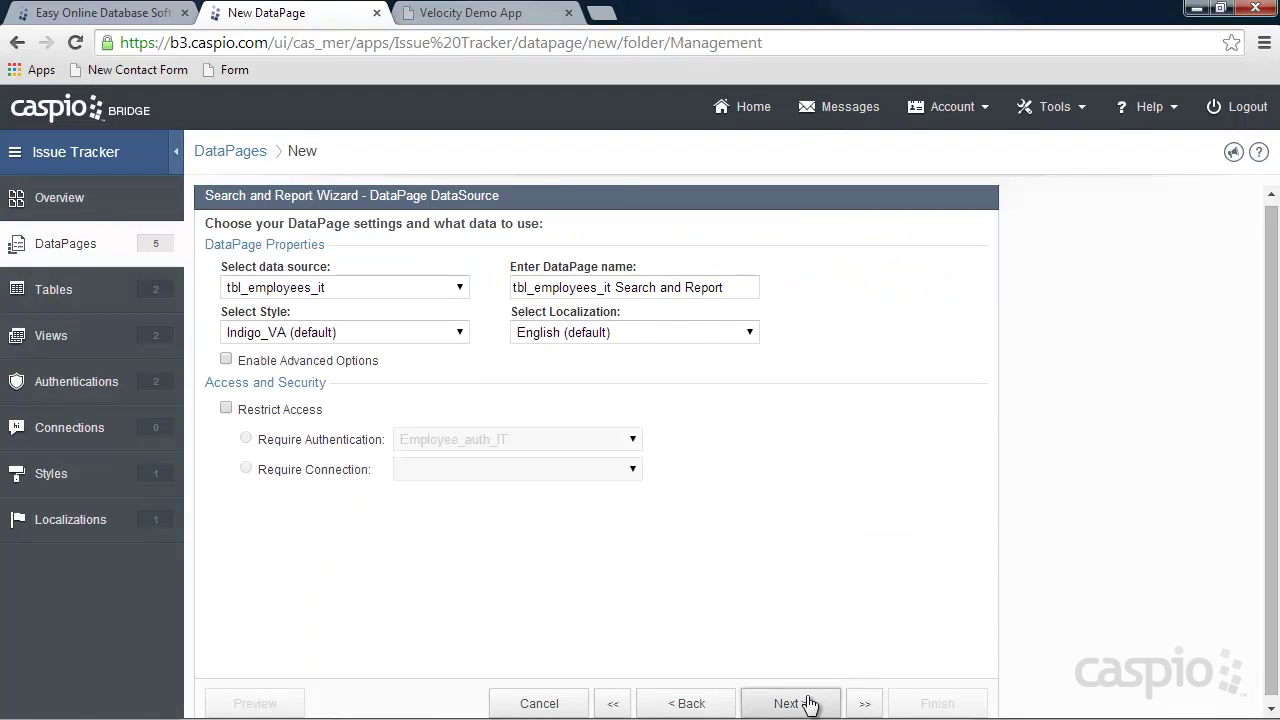
# Base it on tbl_issues_it, name it 'Reassign Issues', with iPhone_Style and Manager_Auth_IT access.
pyautogui.click(395, 292)
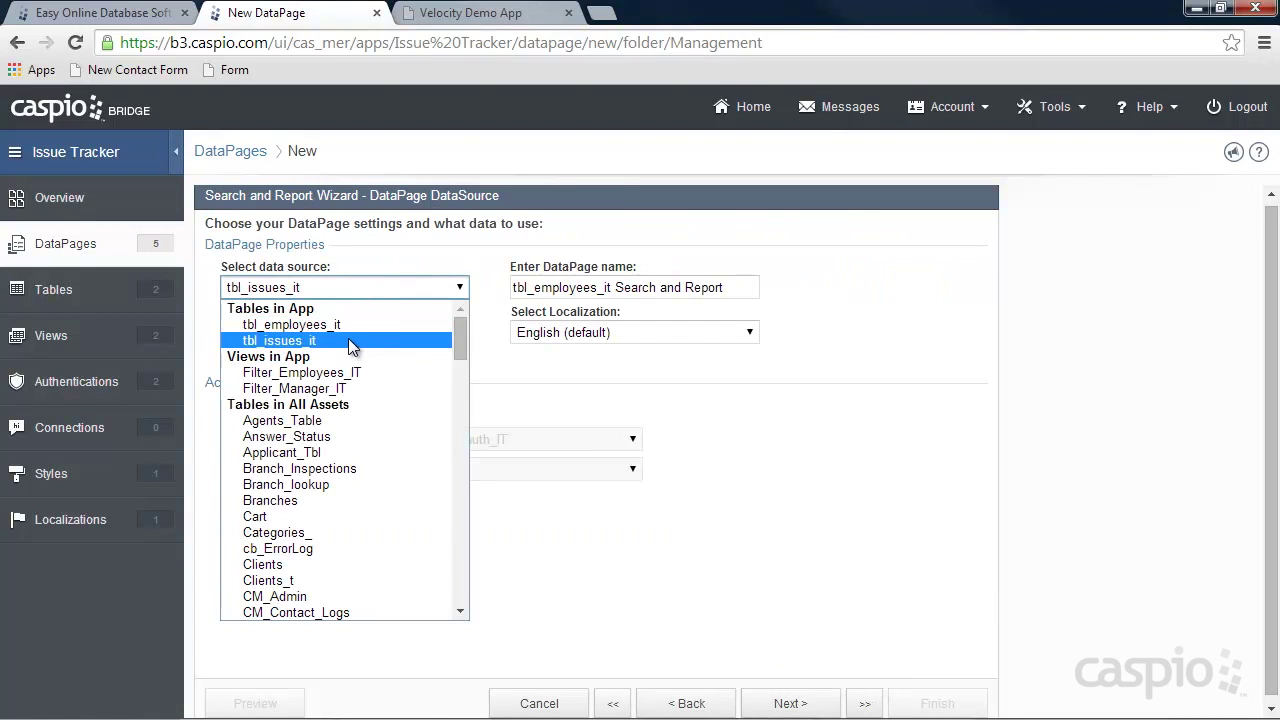
pyautogui.click(348, 340)
pyautogui.moveTo(714, 287); pyautogui.dragTo(396, 287)
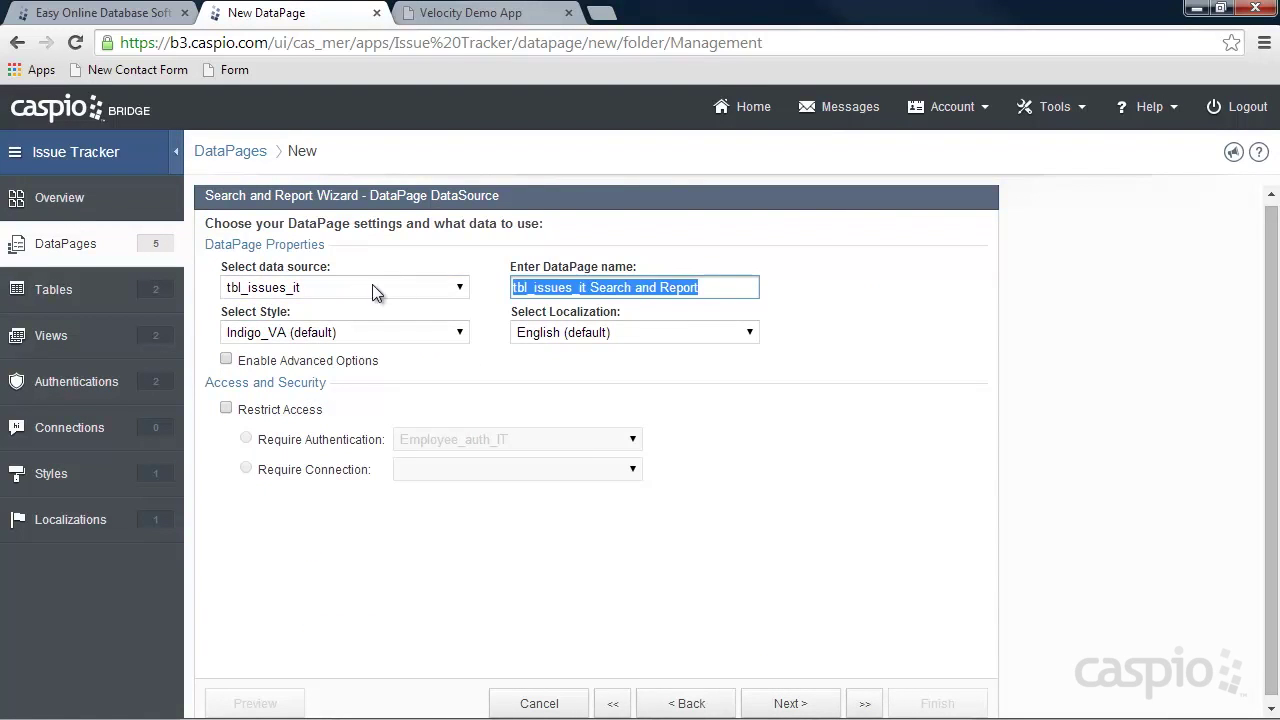
pyautogui.write('Reassi')
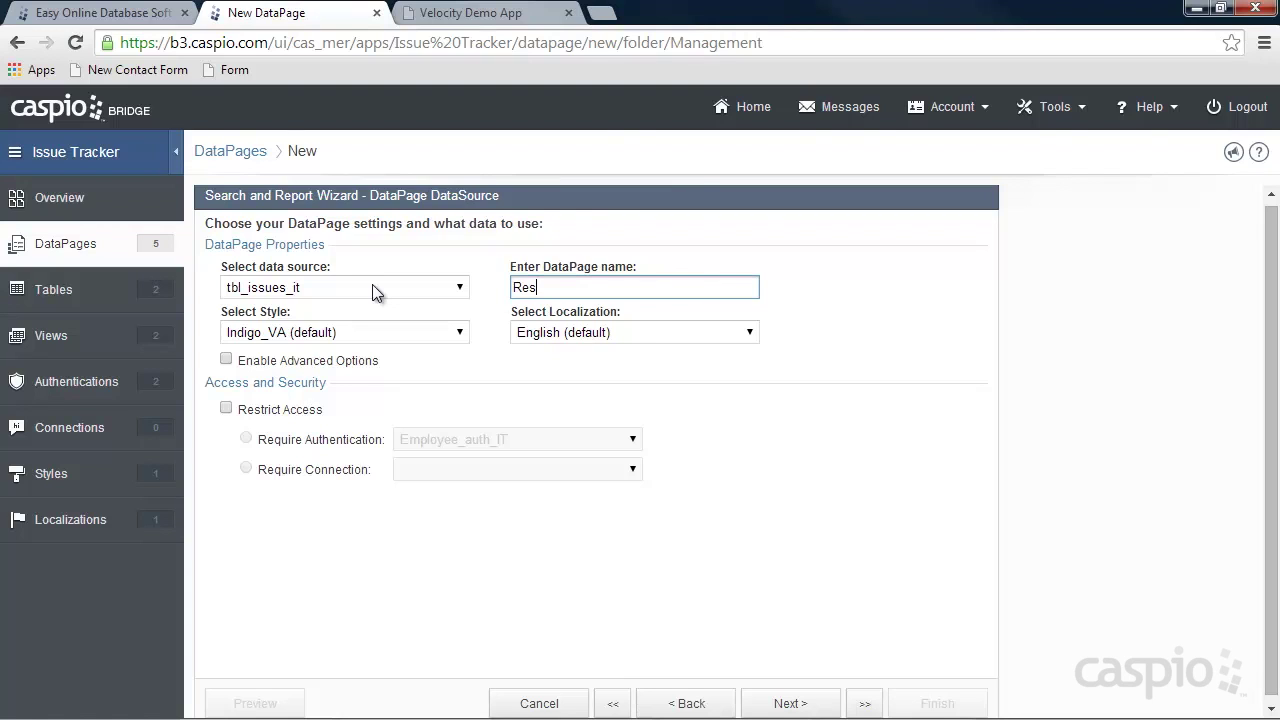
pyautogui.write('gn Issues')
pyautogui.click(366, 332)
pyautogui.scroll(3, 339, 434)
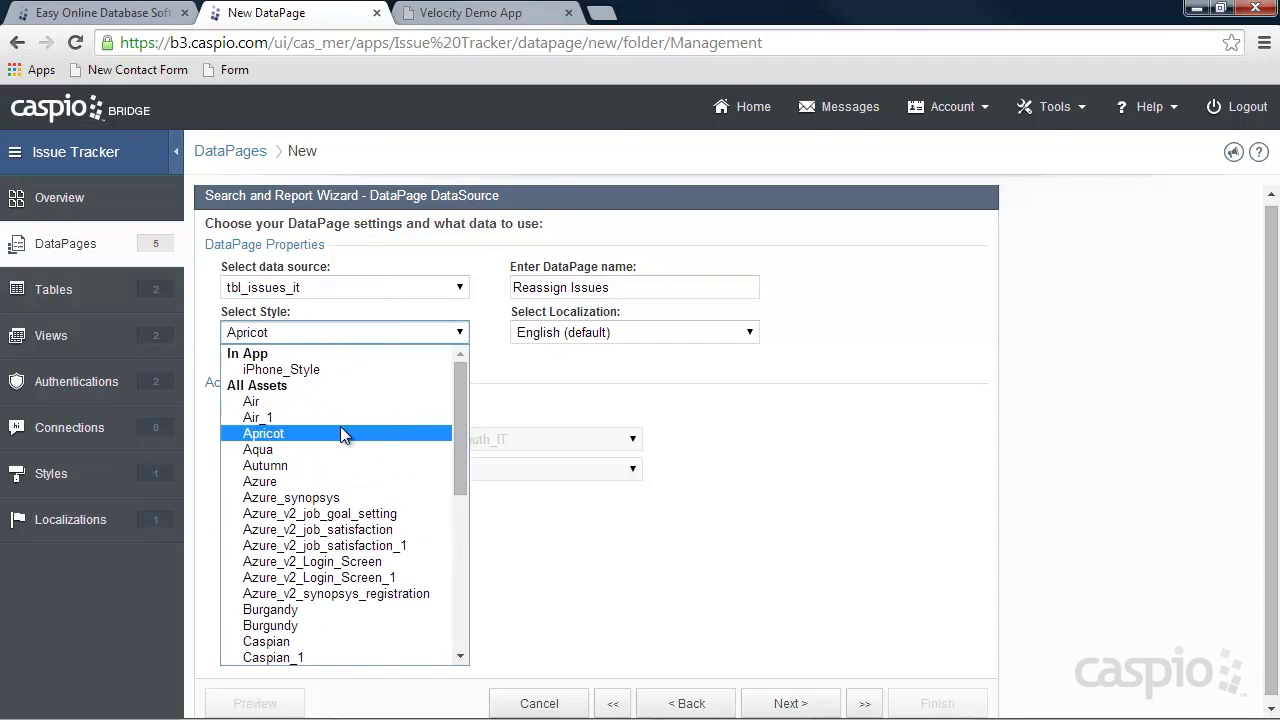
pyautogui.click(281, 369)
pyautogui.click(286, 411)
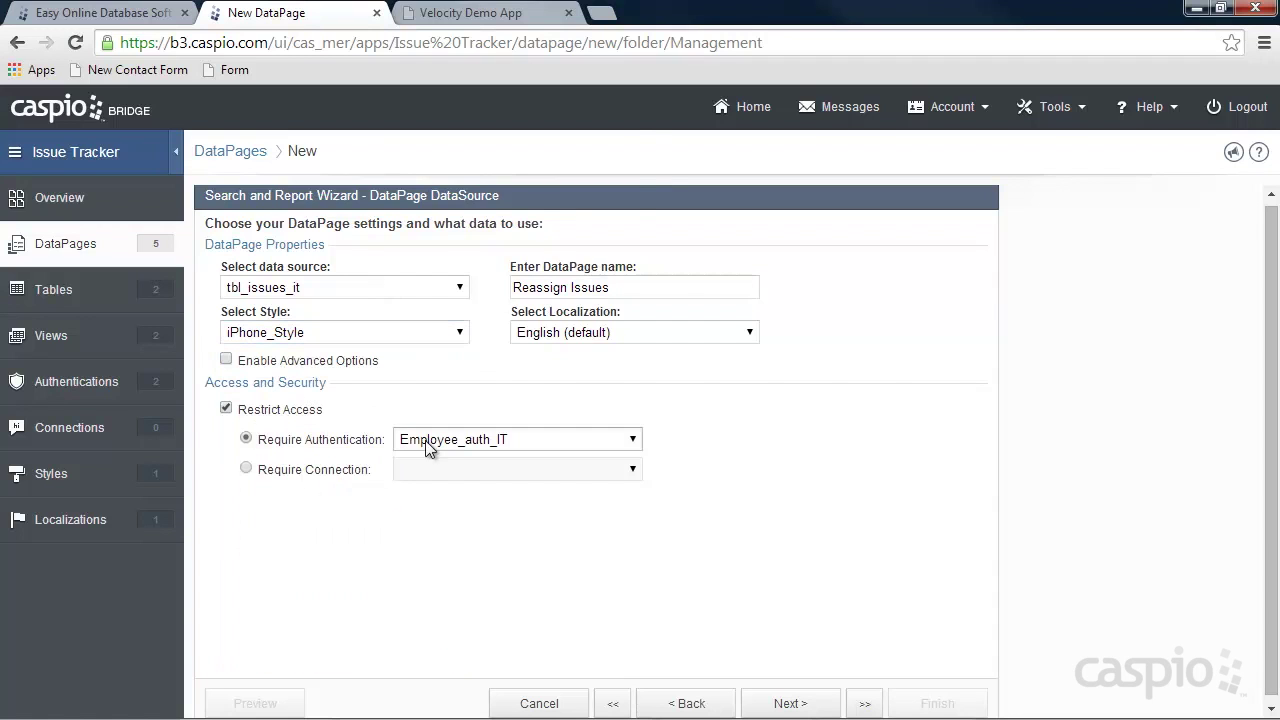
pyautogui.click(453, 445)
pyautogui.click(463, 146)
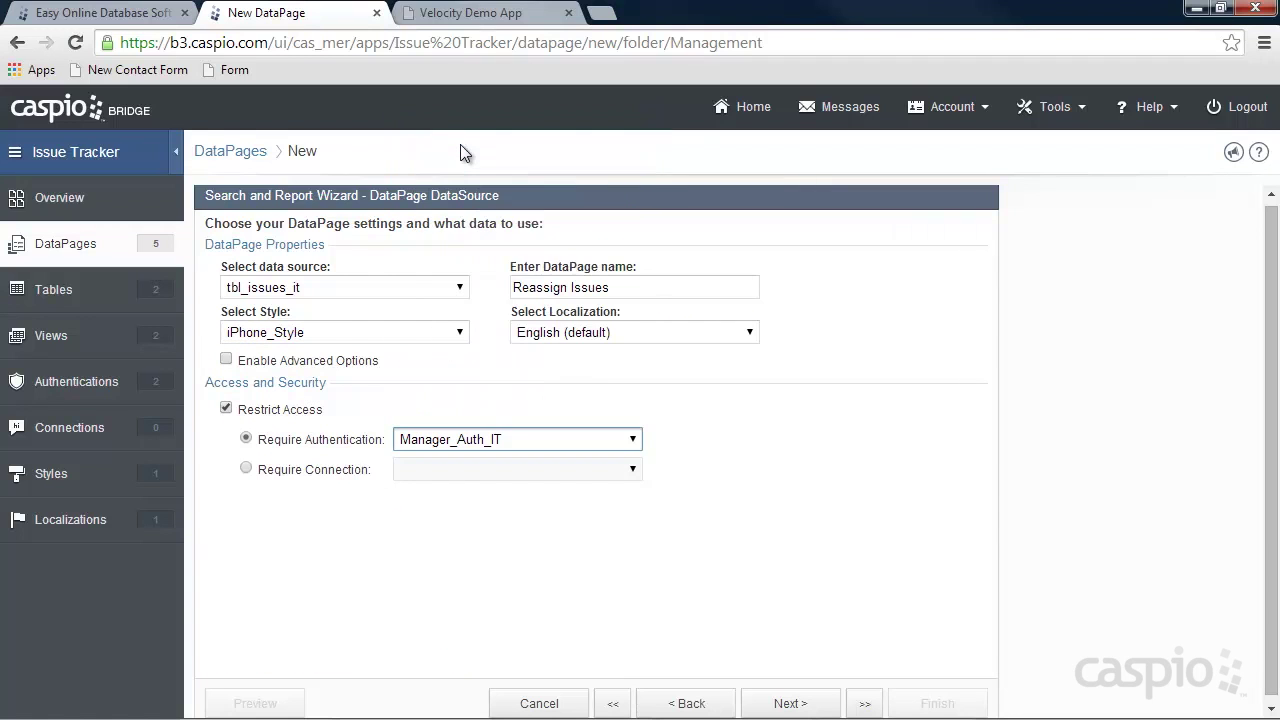
pyautogui.click(780, 702)
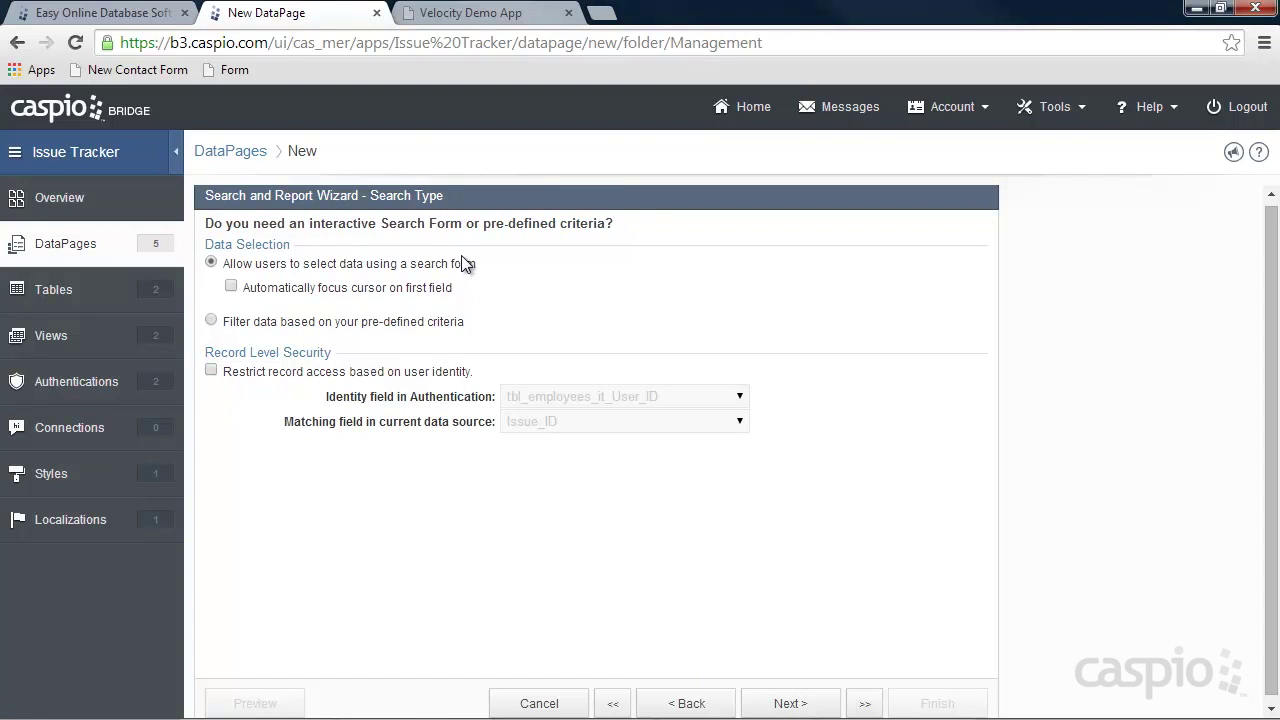
# Filter the report on pre-defined criteria, skipping the filter field selection.
pyautogui.click(213, 320)
pyautogui.click(797, 704)
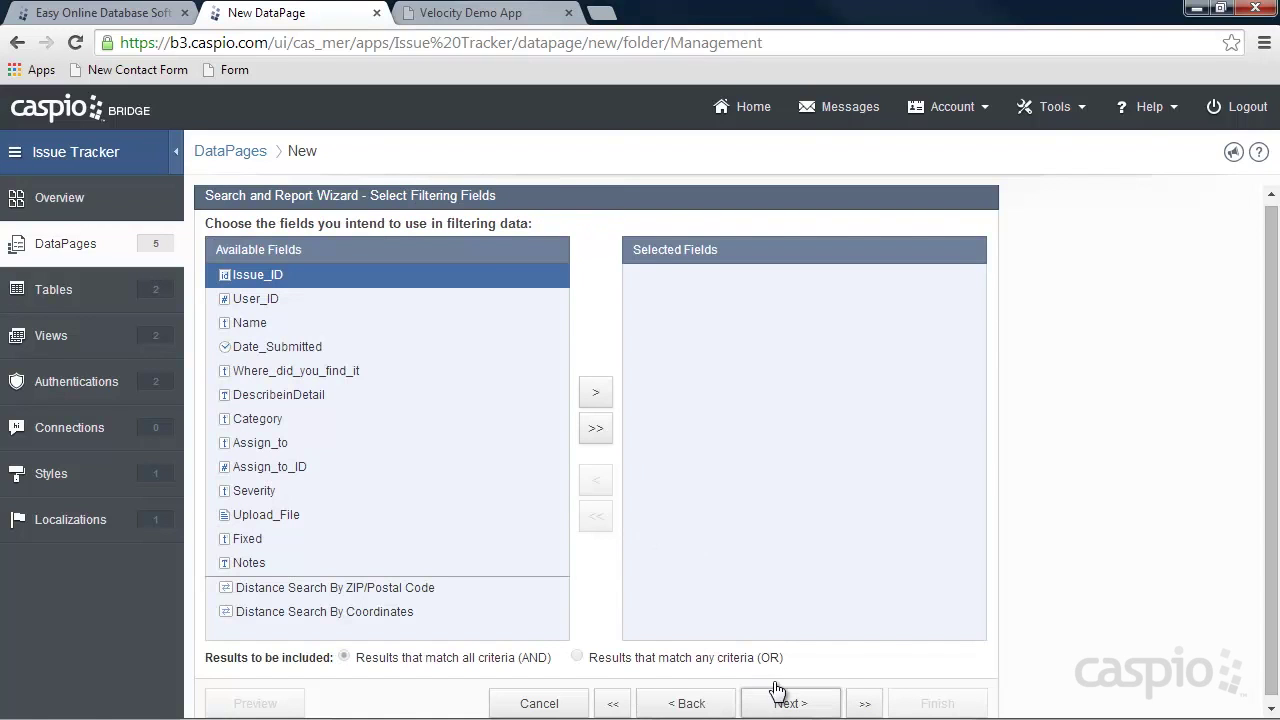
pyautogui.click(787, 704)
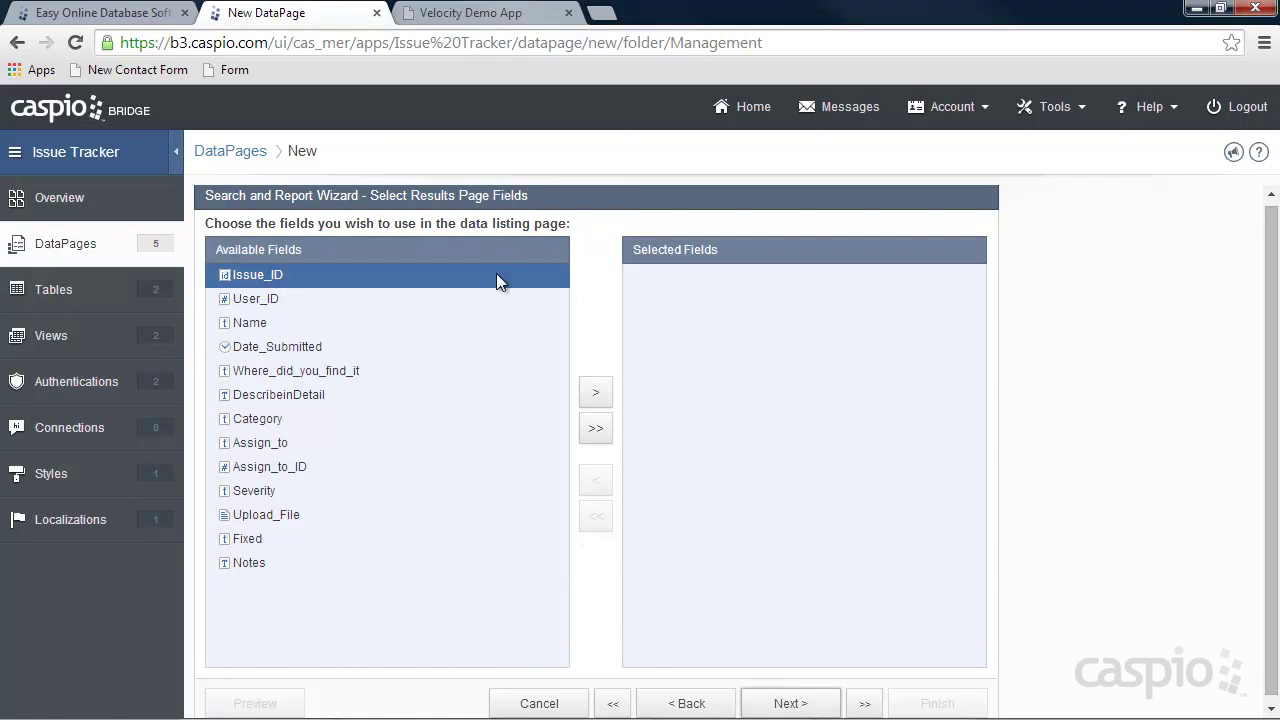
# Add Name, Date_Submitted, Where_did_you_find_it, Category, Assign_to, Severity, Upload_File and Fixed as results fields.
pyautogui.click(338, 324)
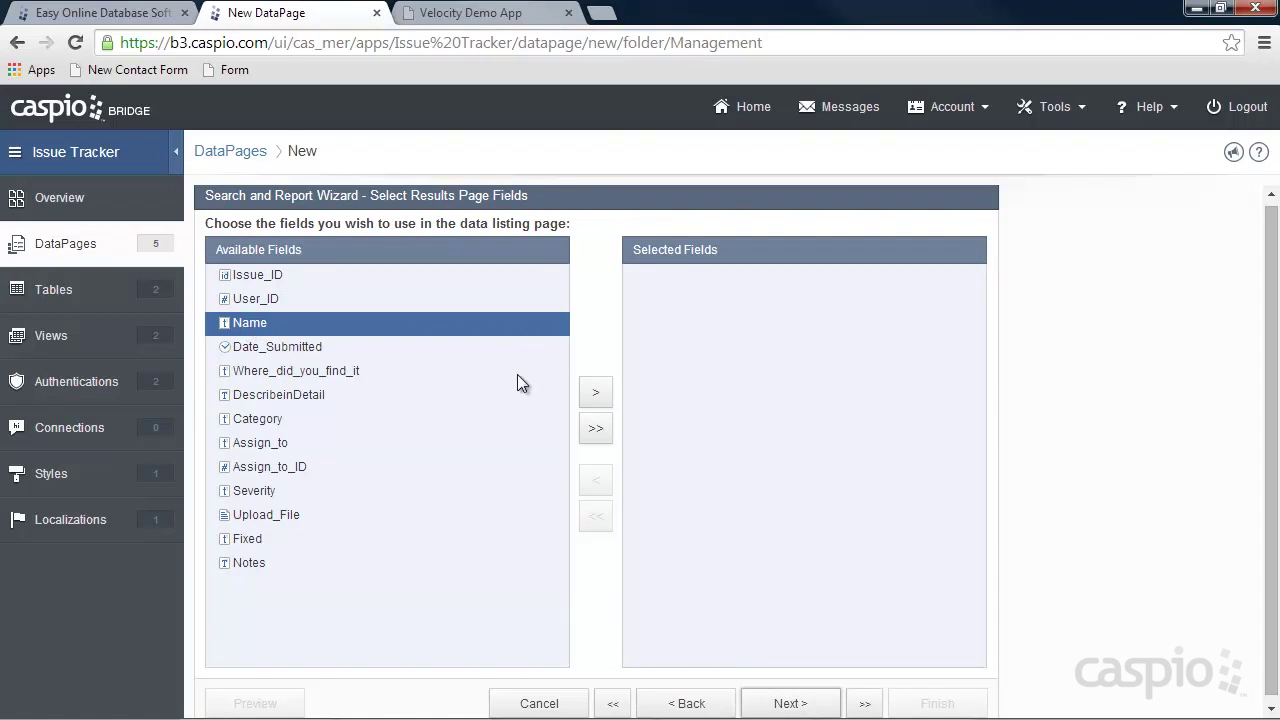
pyautogui.click(595, 392)
pyautogui.click(595, 392)
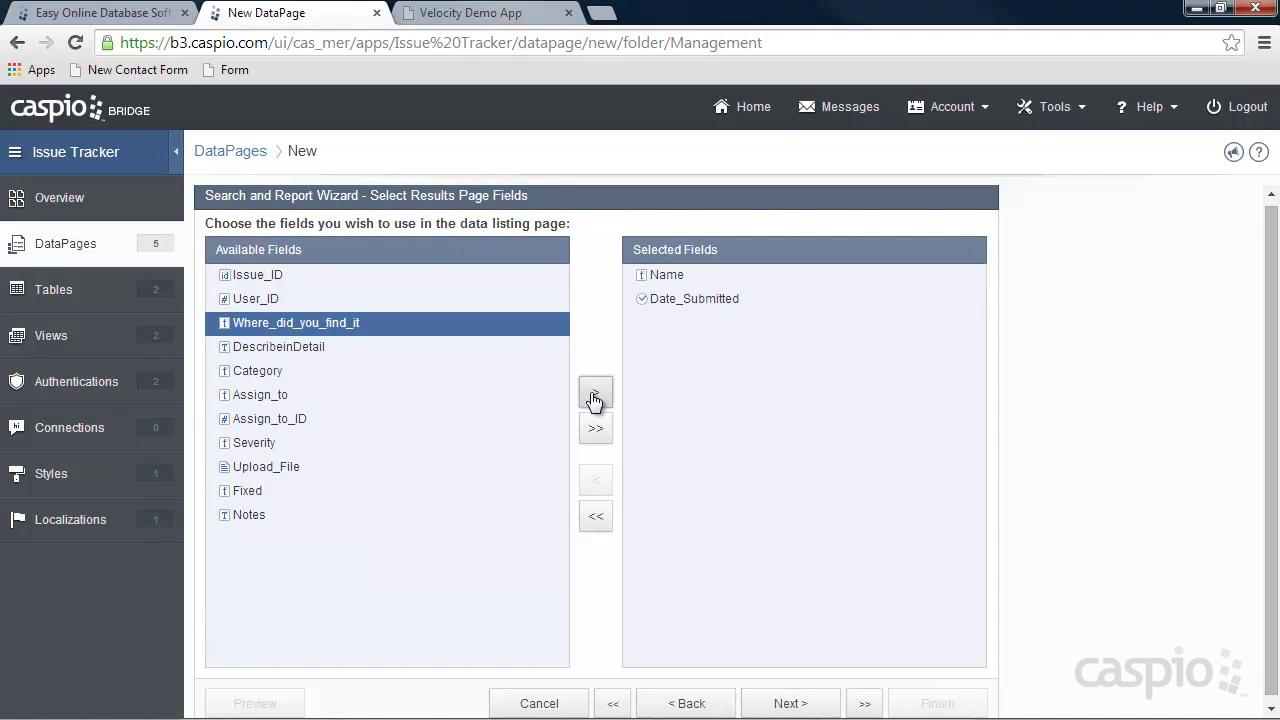
pyautogui.click(596, 394)
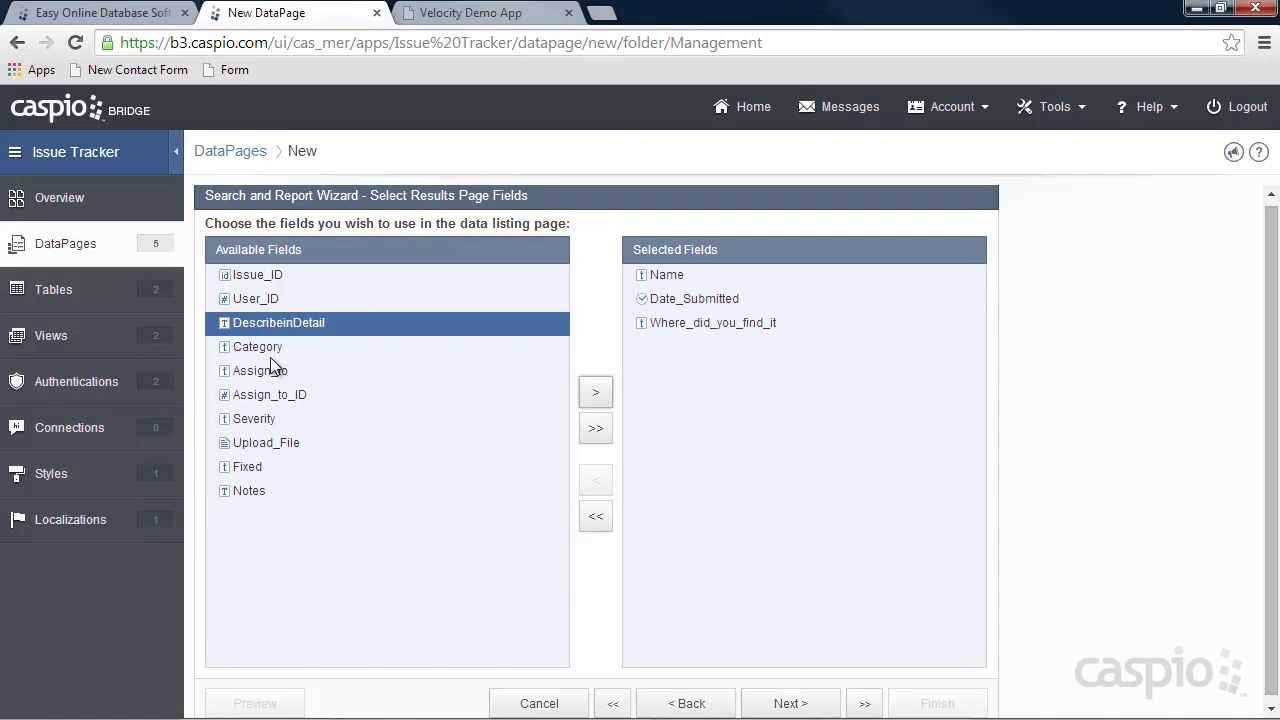
pyautogui.click(268, 350)
pyautogui.click(596, 394)
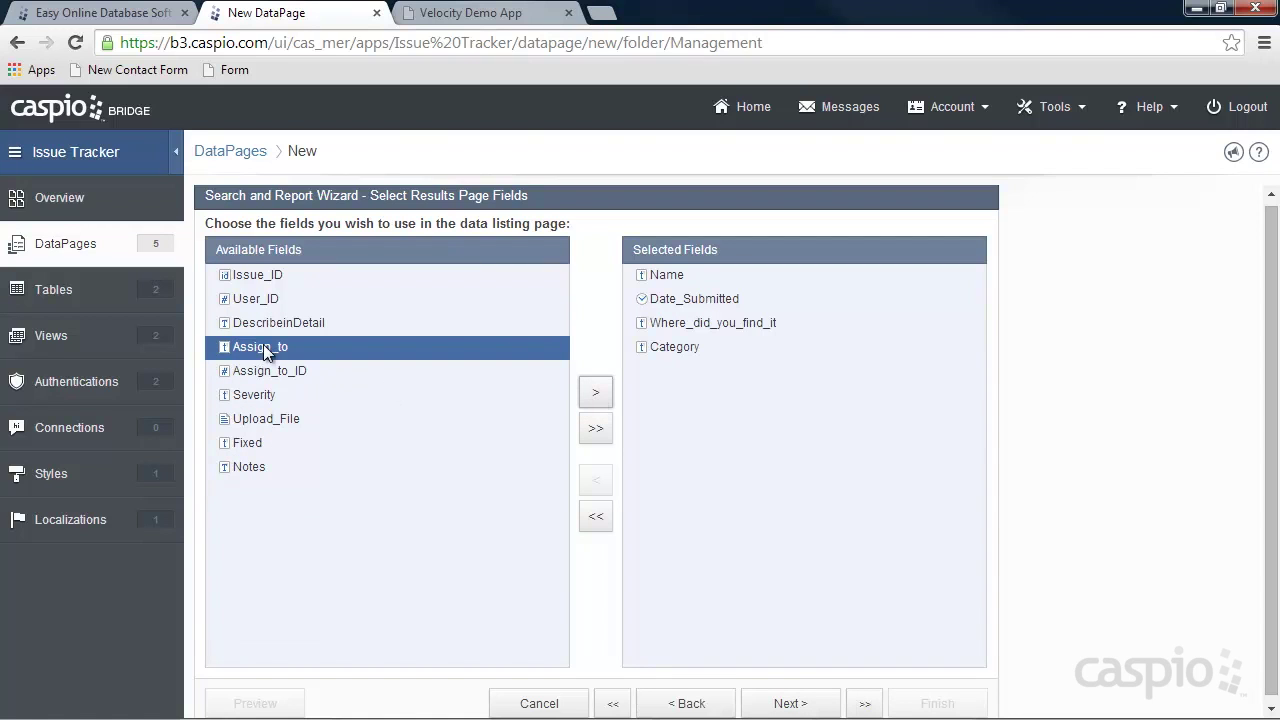
pyautogui.click(595, 392)
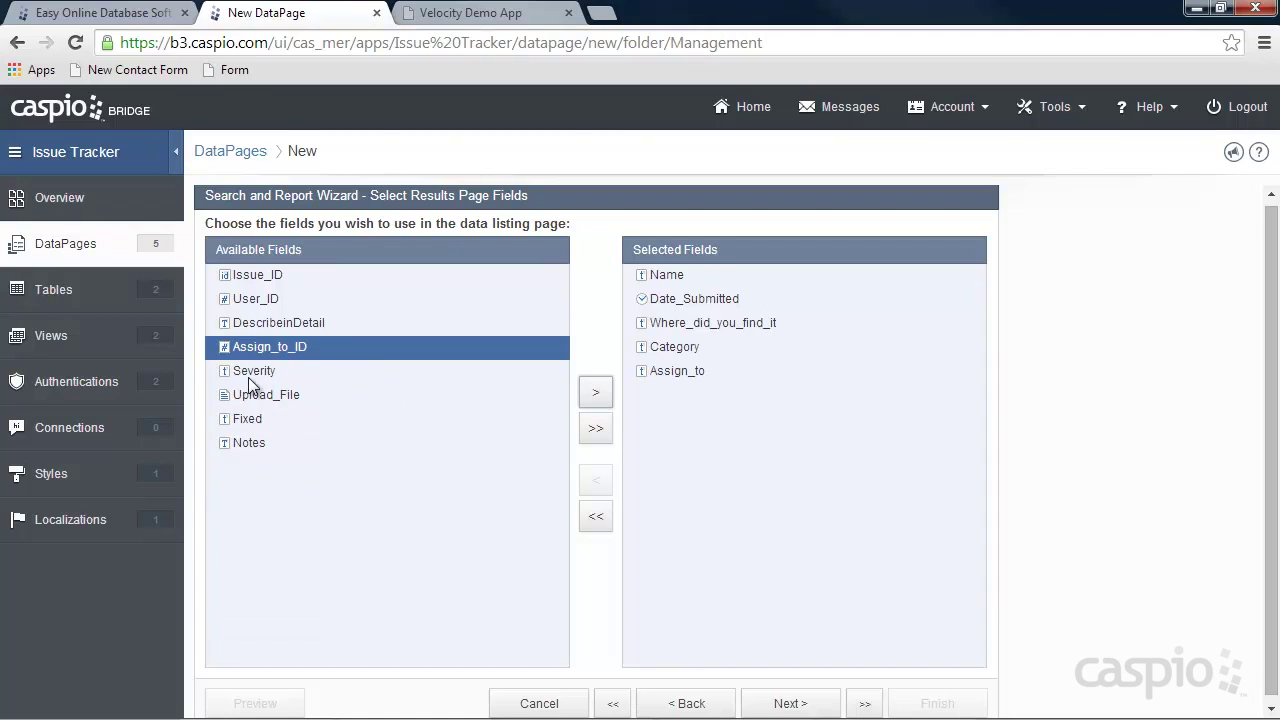
pyautogui.click(250, 372)
pyautogui.click(597, 394)
pyautogui.click(595, 395)
pyautogui.click(595, 398)
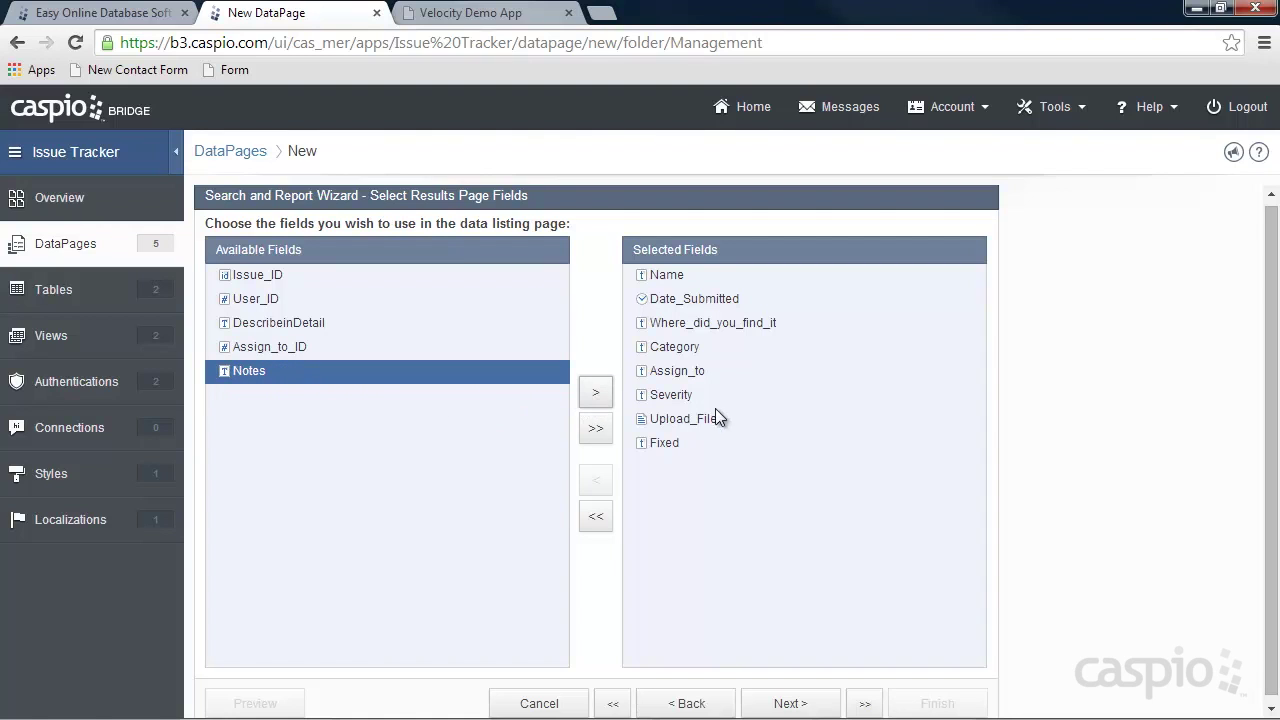
pyautogui.click(792, 704)
pyautogui.click(792, 704)
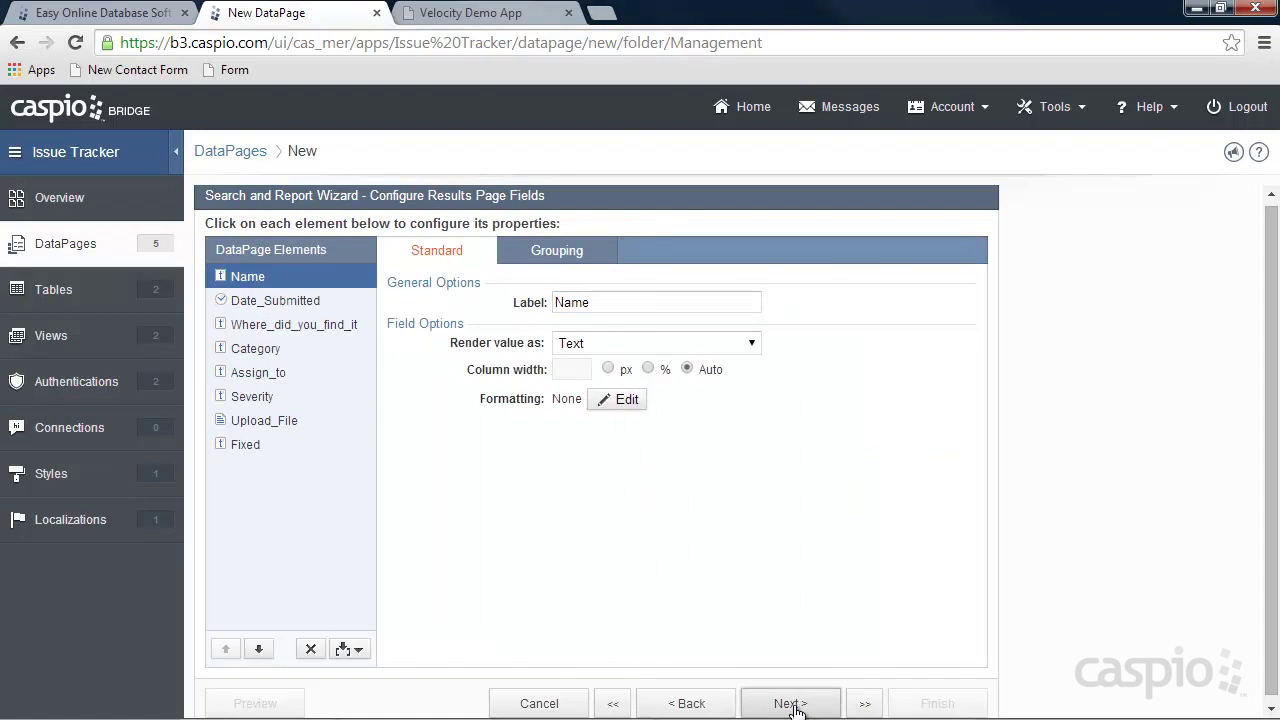
# Advance to the details page field list and add Date_Submitted and Name.
pyautogui.click(792, 704)
pyautogui.click(793, 705)
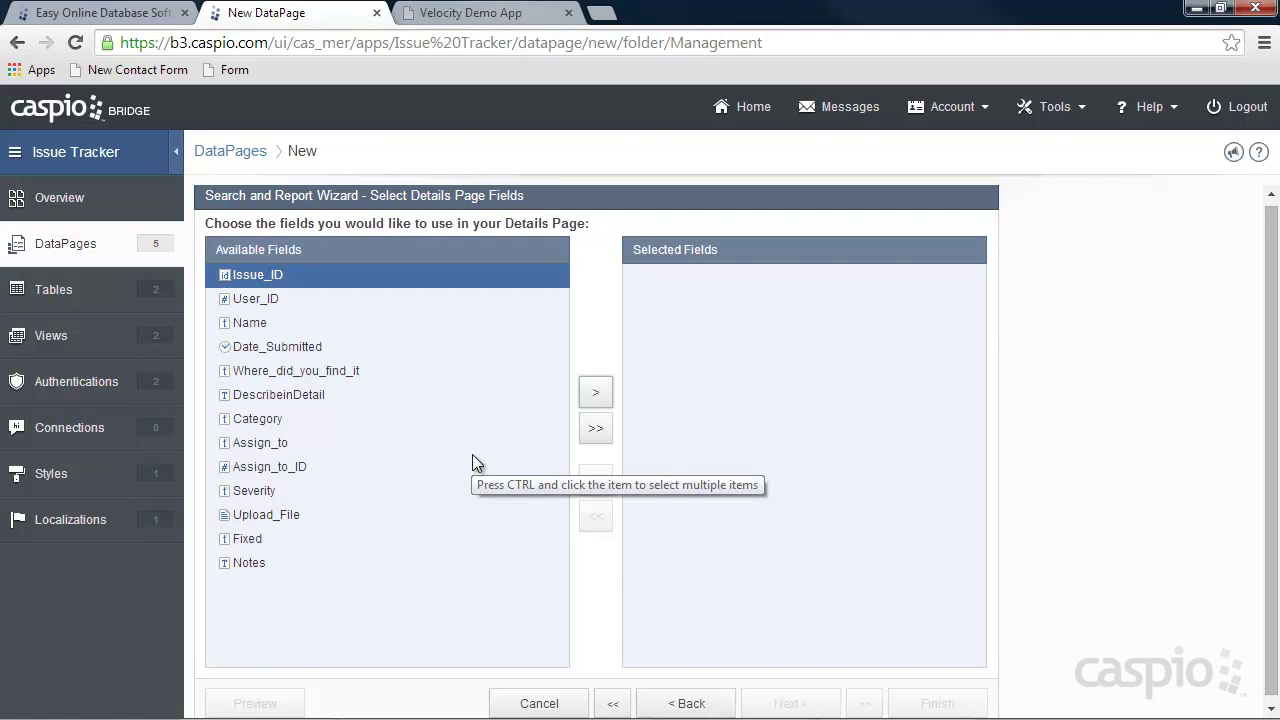
pyautogui.click(272, 322)
pyautogui.click(286, 346)
pyautogui.click(595, 392)
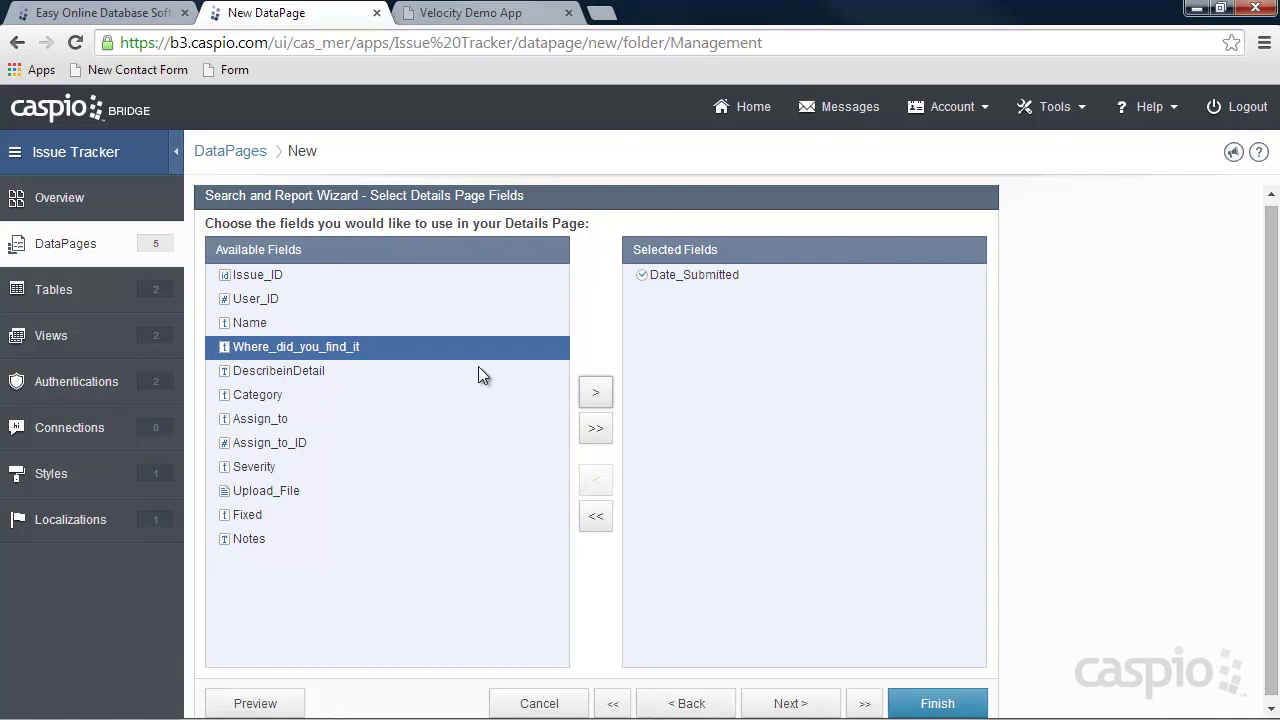
pyautogui.click(292, 327)
pyautogui.click(597, 395)
# Add Where_did_you_find_it, DescribeinDetail, Category, Assign_to, Assign_to_ID, Severity, Upload_File, Fixed and Notes.
pyautogui.click(597, 395)
pyautogui.click(597, 395)
pyautogui.click(597, 395)
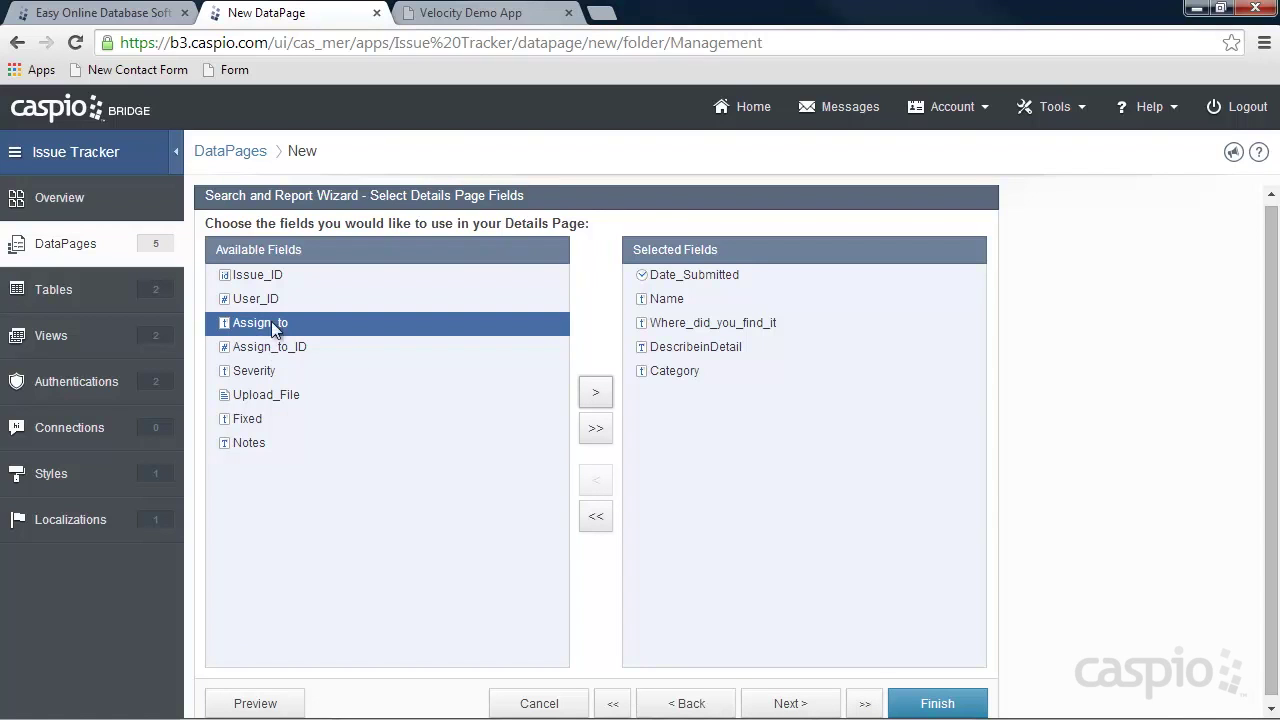
pyautogui.click(597, 393)
pyautogui.click(597, 393)
pyautogui.click(597, 393)
pyautogui.click(597, 393)
pyautogui.click(597, 393)
pyautogui.click(597, 393)
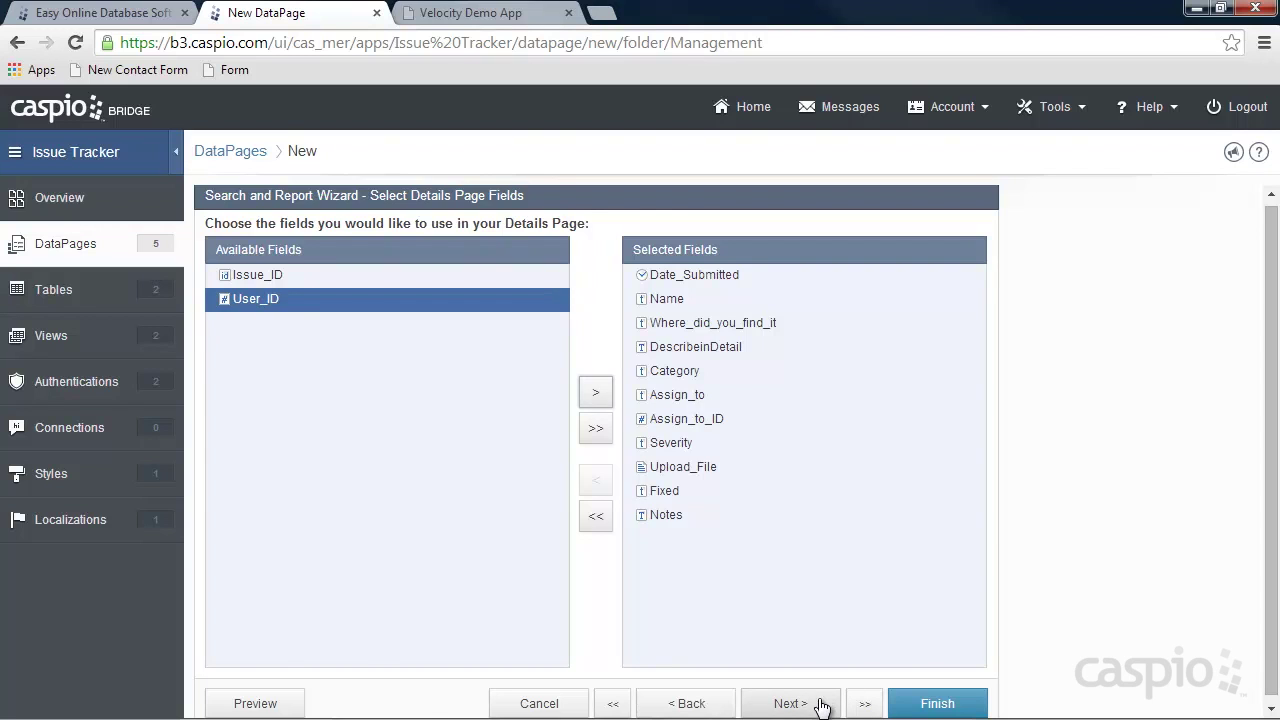
pyautogui.click(789, 704)
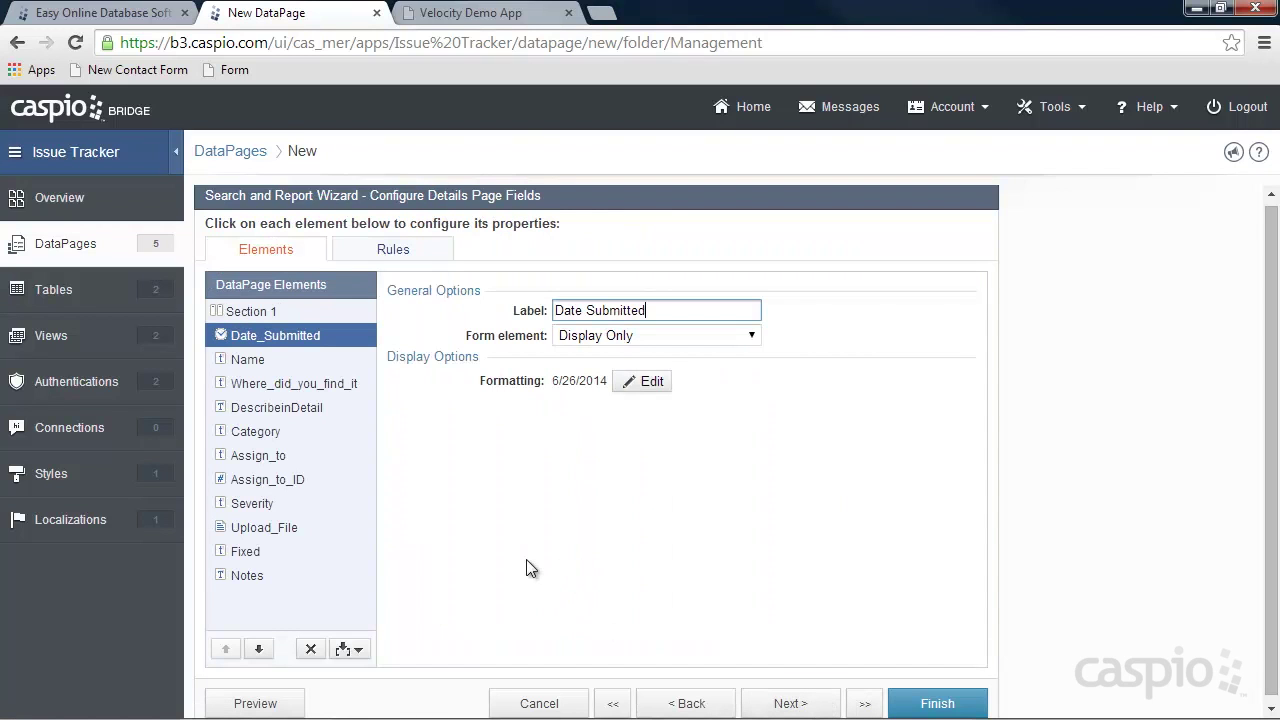
# Make Assign_to a dropdown from the Filter_Employees_IT lookup, displaying and storing Name.
pyautogui.click(270, 459)
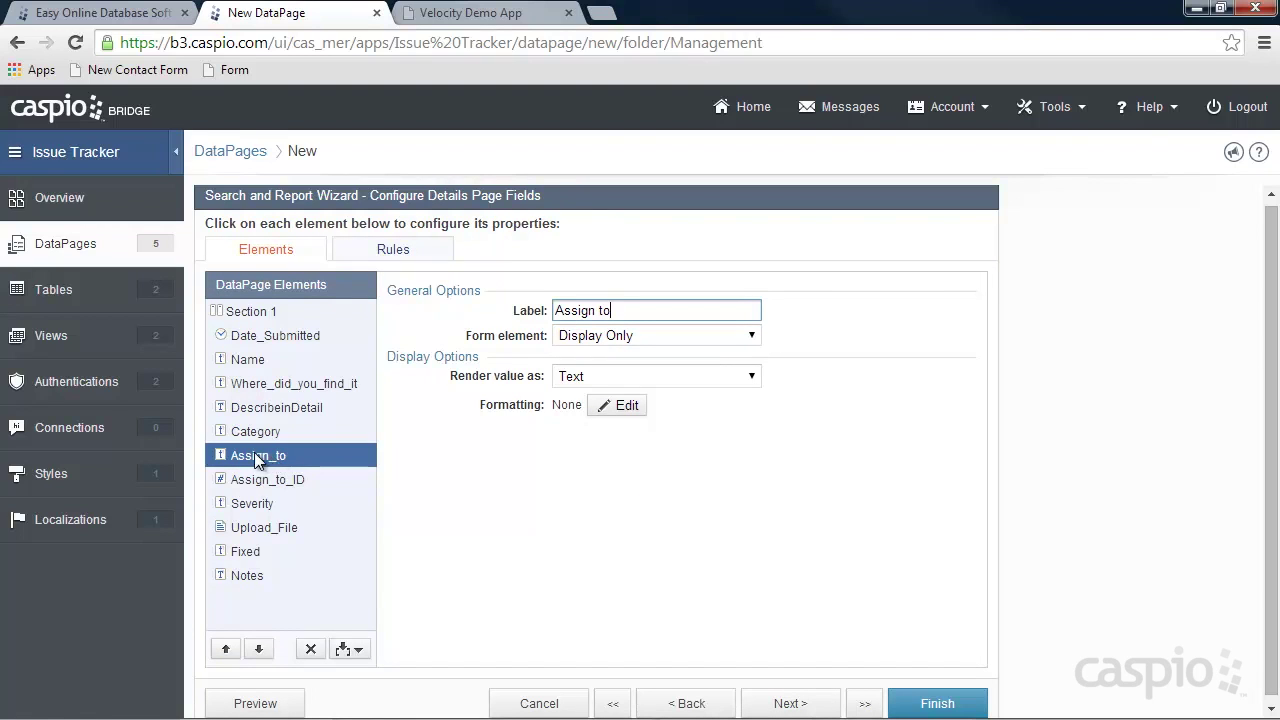
pyautogui.click(622, 340)
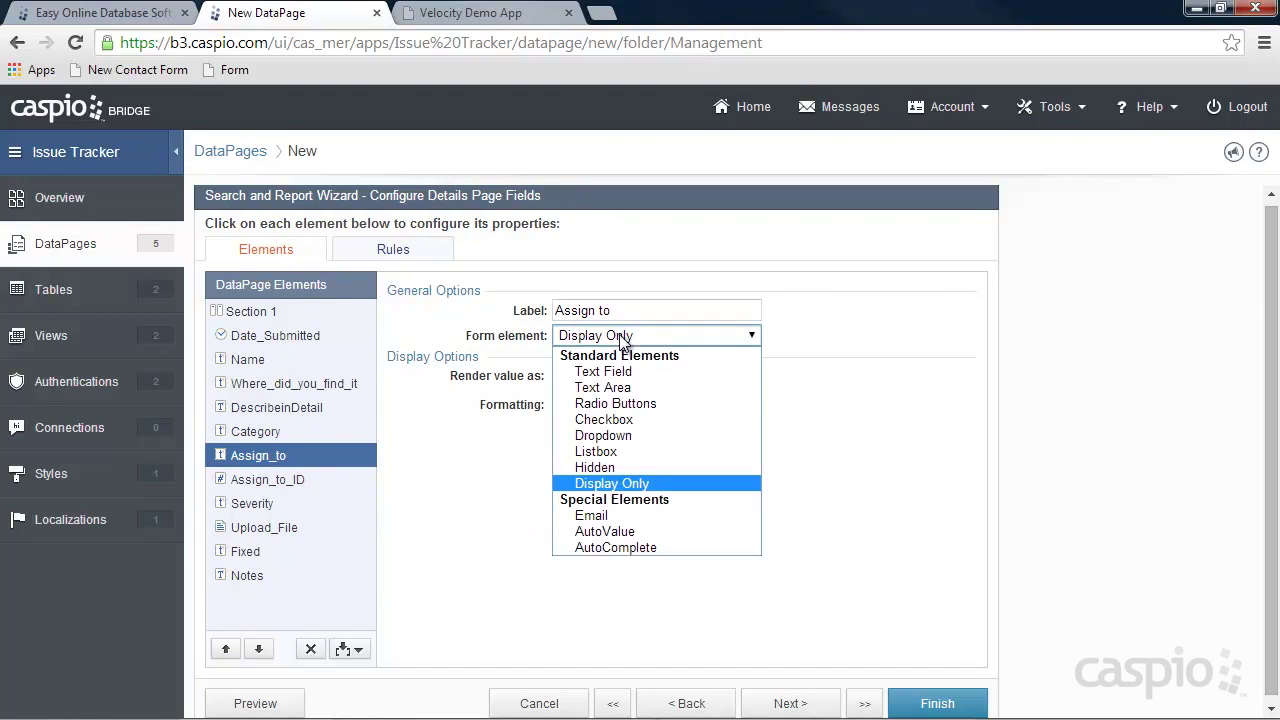
pyautogui.click(608, 436)
pyautogui.click(613, 422)
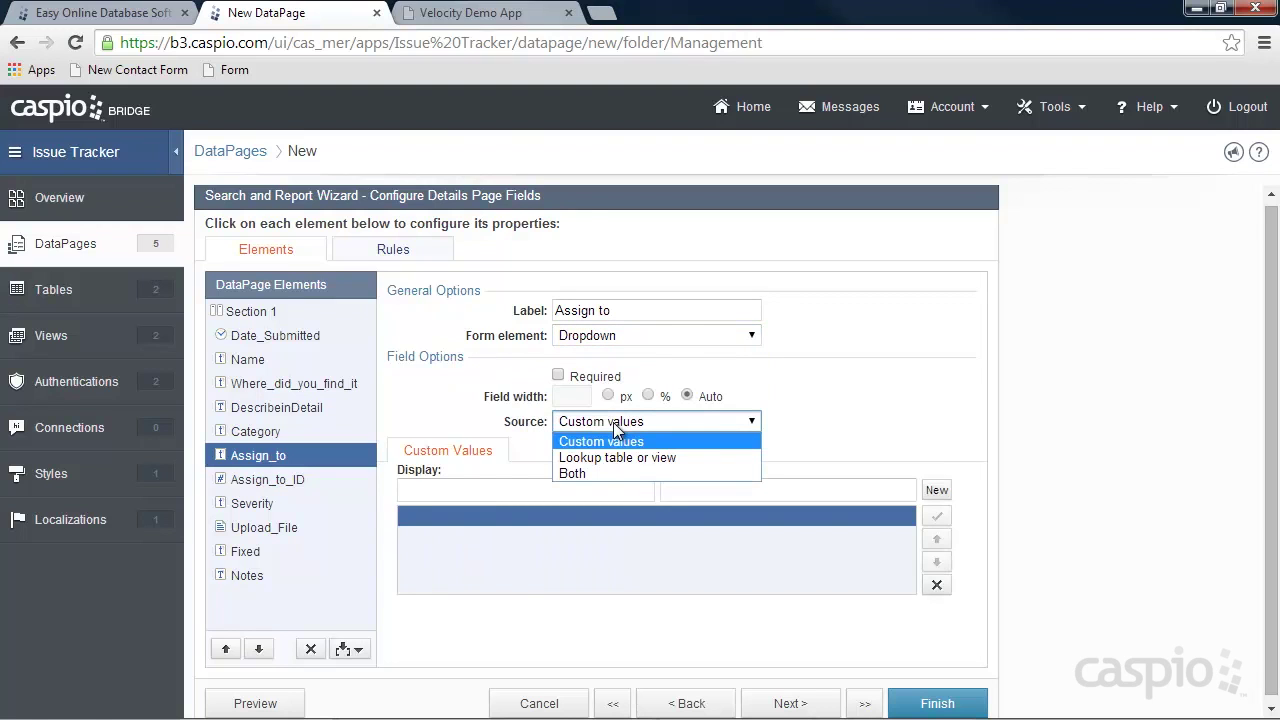
pyautogui.click(613, 457)
pyautogui.click(612, 476)
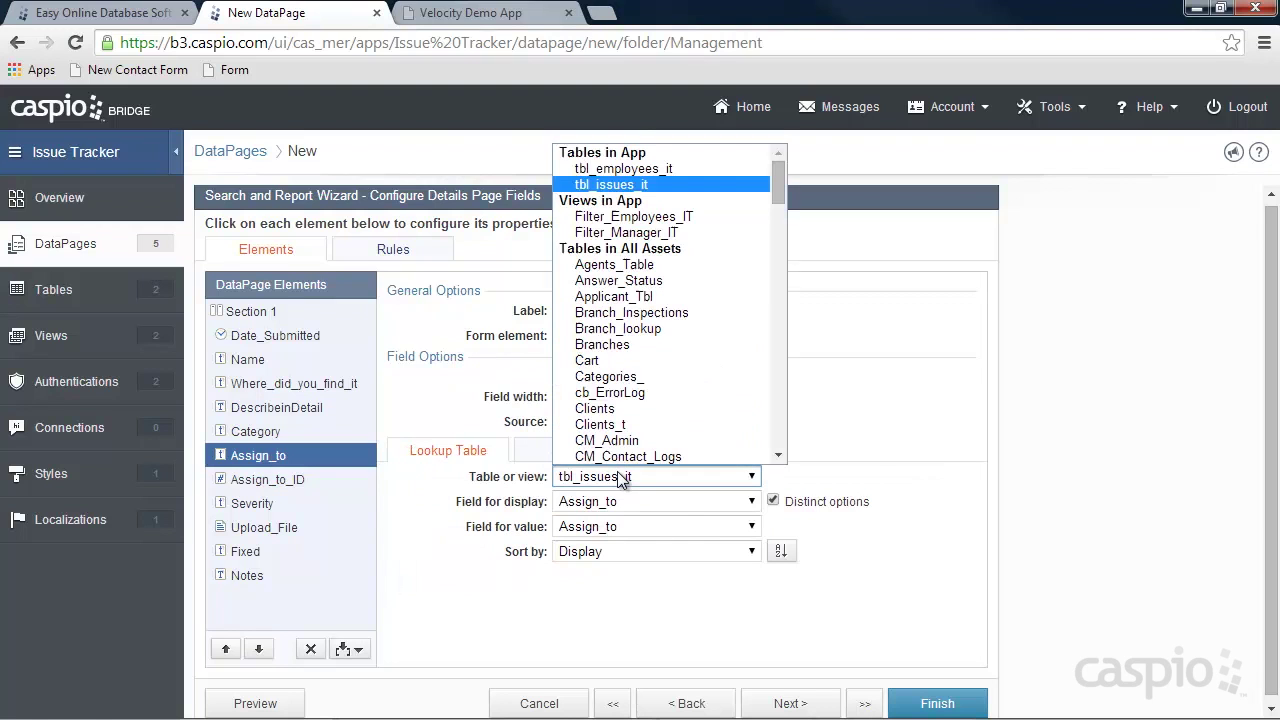
pyautogui.click(633, 217)
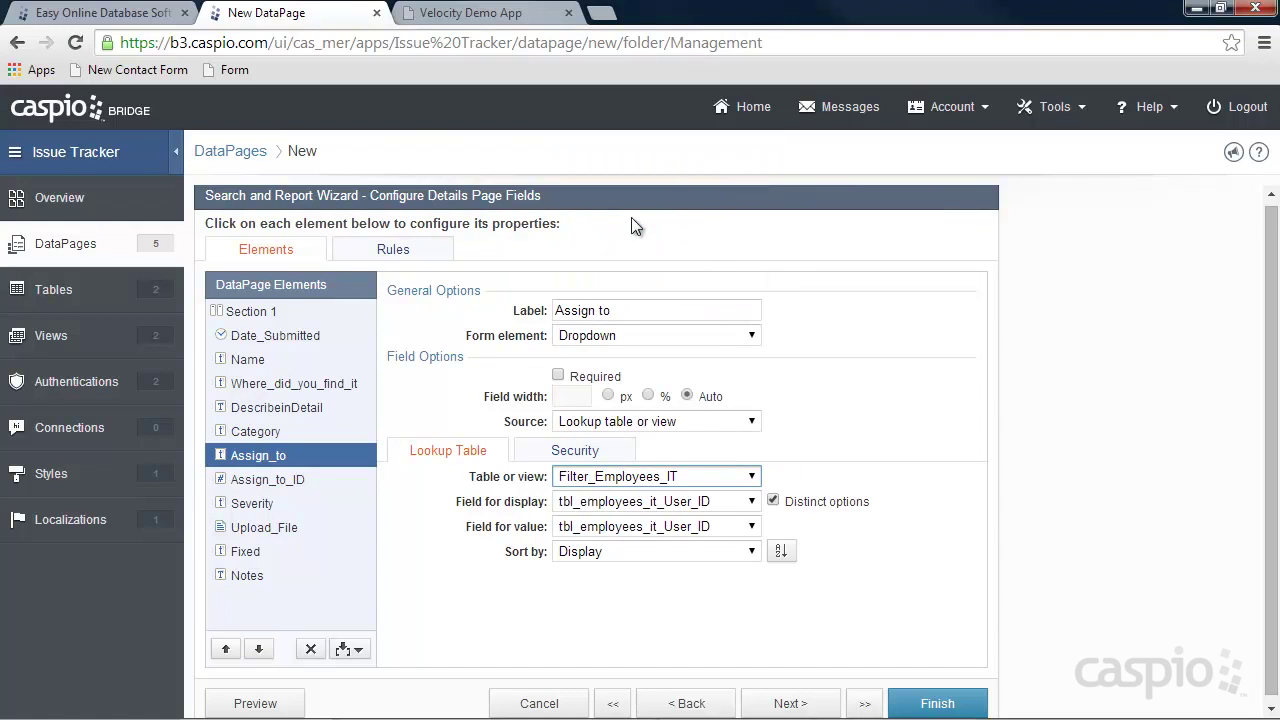
pyautogui.click(660, 502)
pyautogui.click(650, 537)
pyautogui.click(655, 527)
pyautogui.click(652, 563)
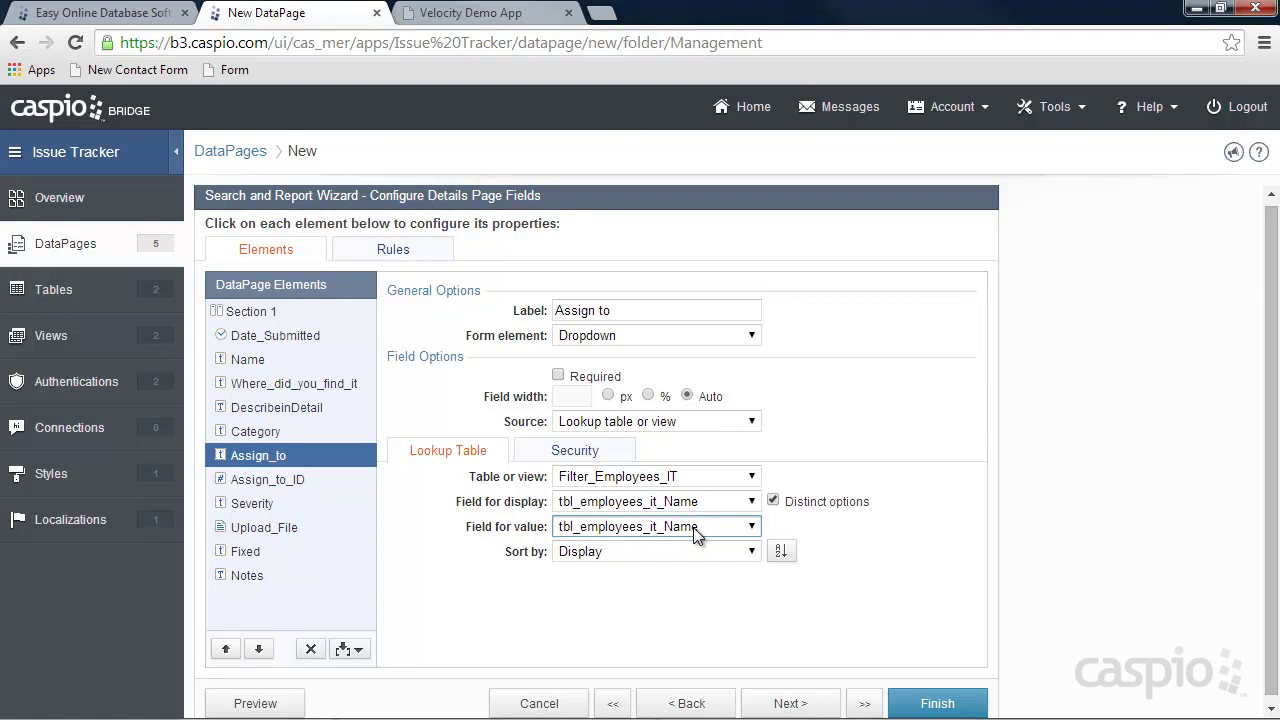
# Make Assign_to_ID a cascading dropdown from Filter_Employees_IT, filtered by Name.
pyautogui.click(282, 486)
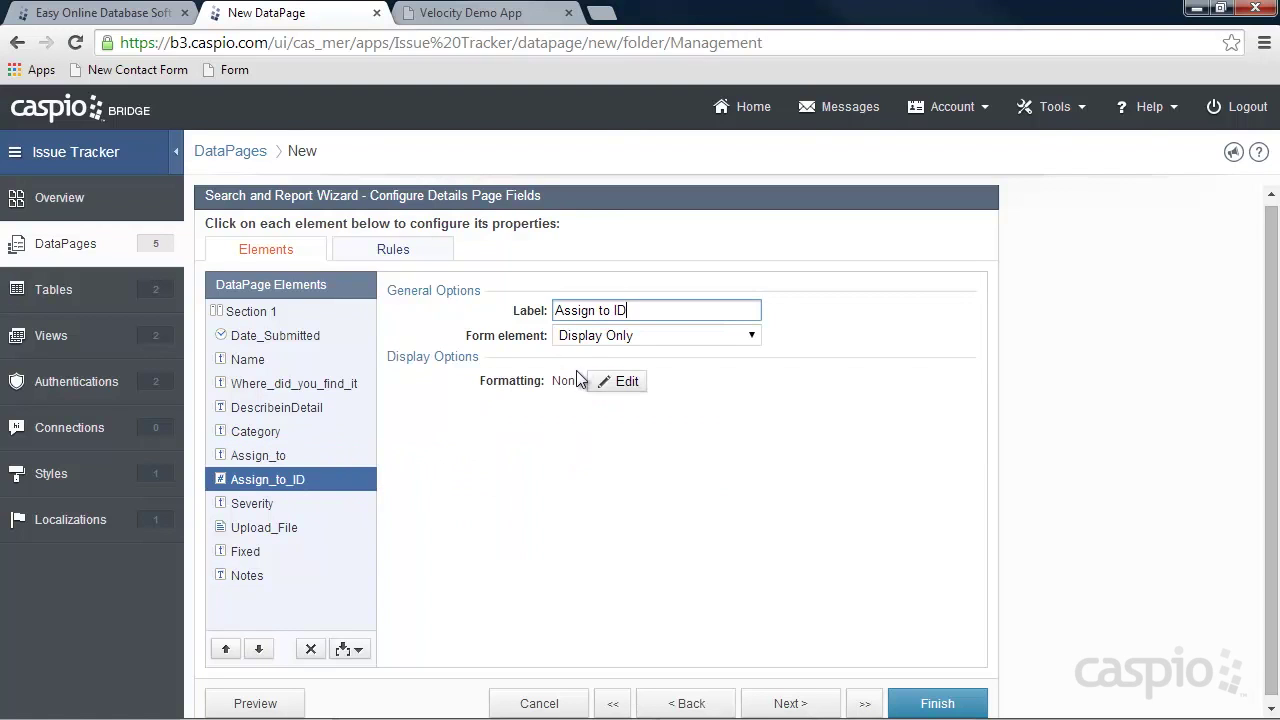
pyautogui.click(589, 337)
pyautogui.click(635, 547)
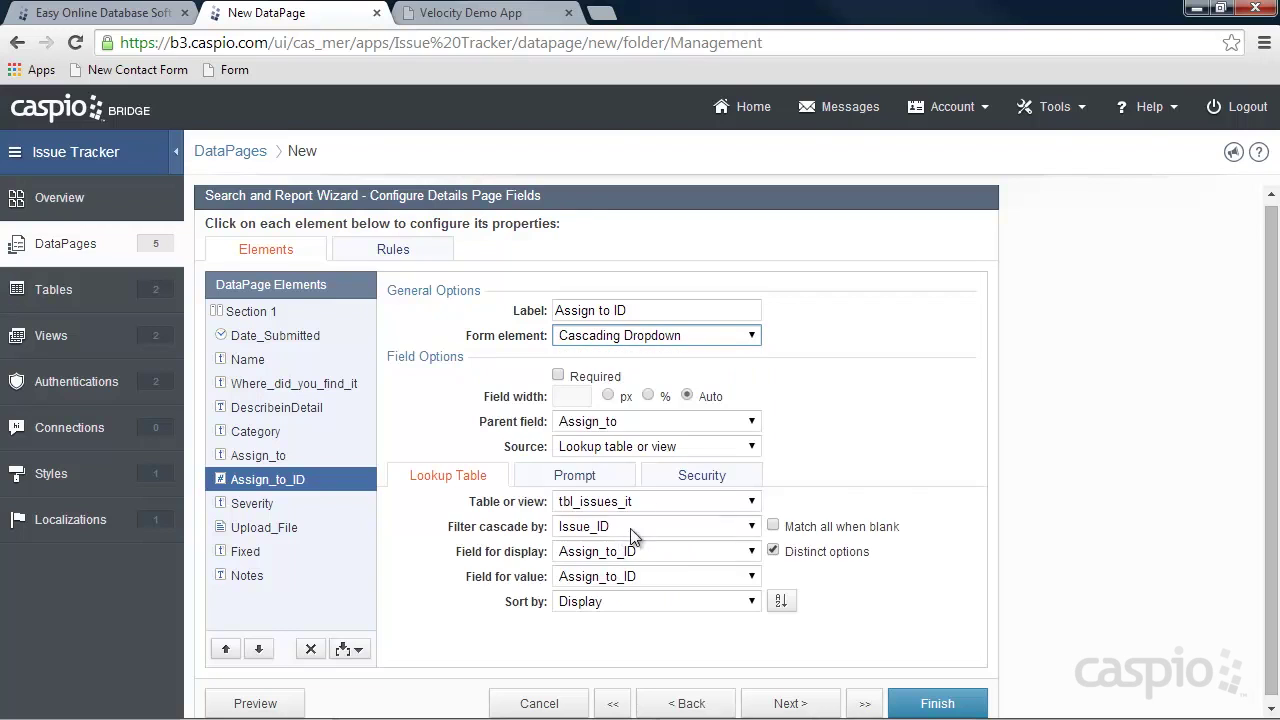
pyautogui.click(625, 505)
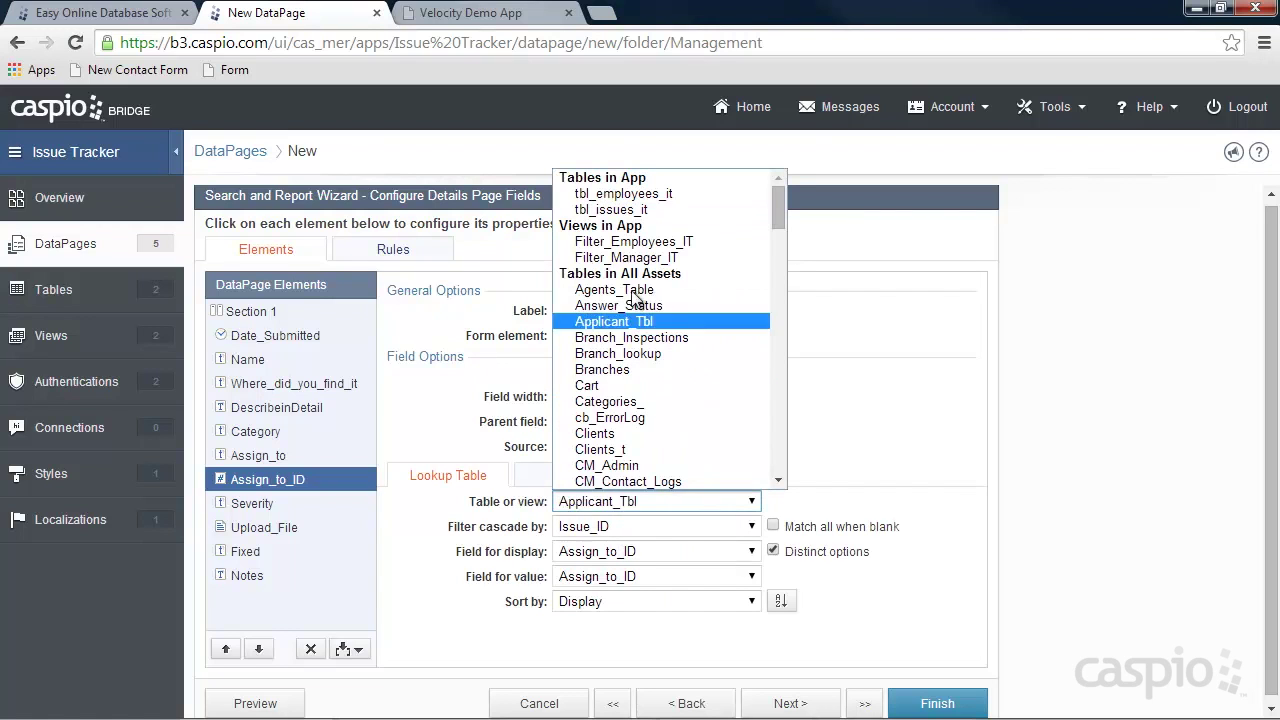
pyautogui.click(623, 242)
pyautogui.click(609, 530)
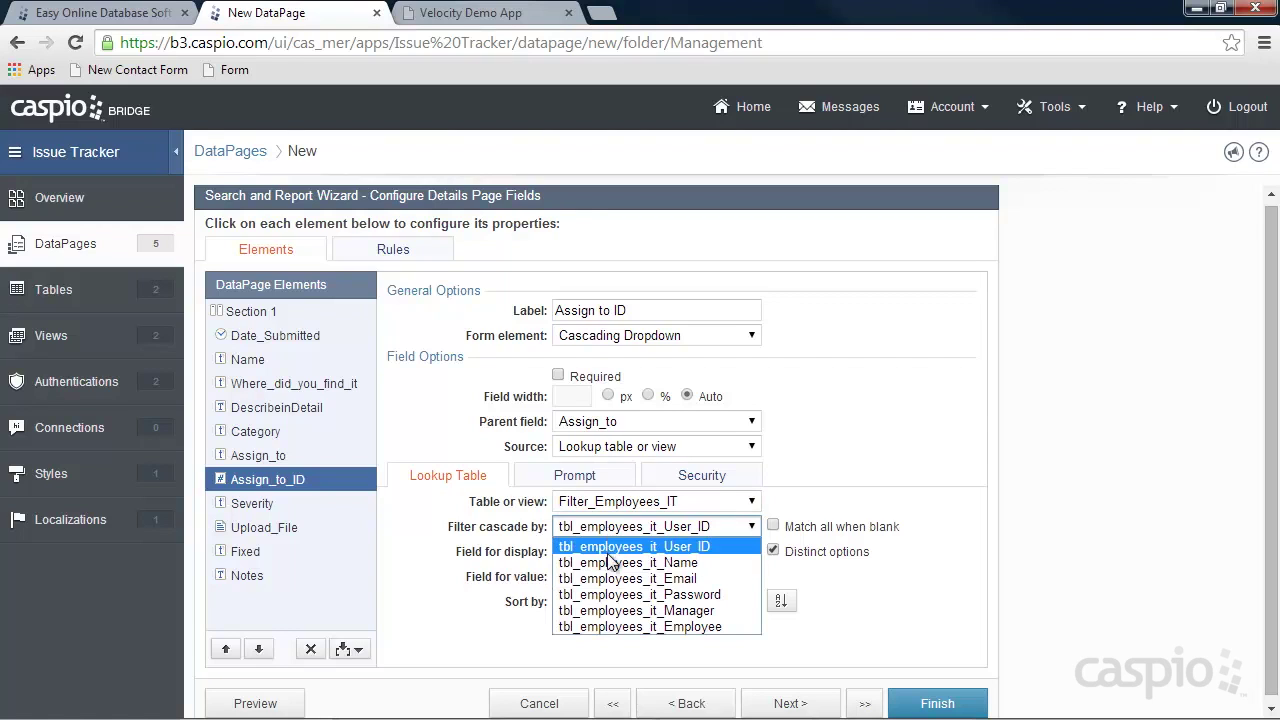
pyautogui.click(612, 562)
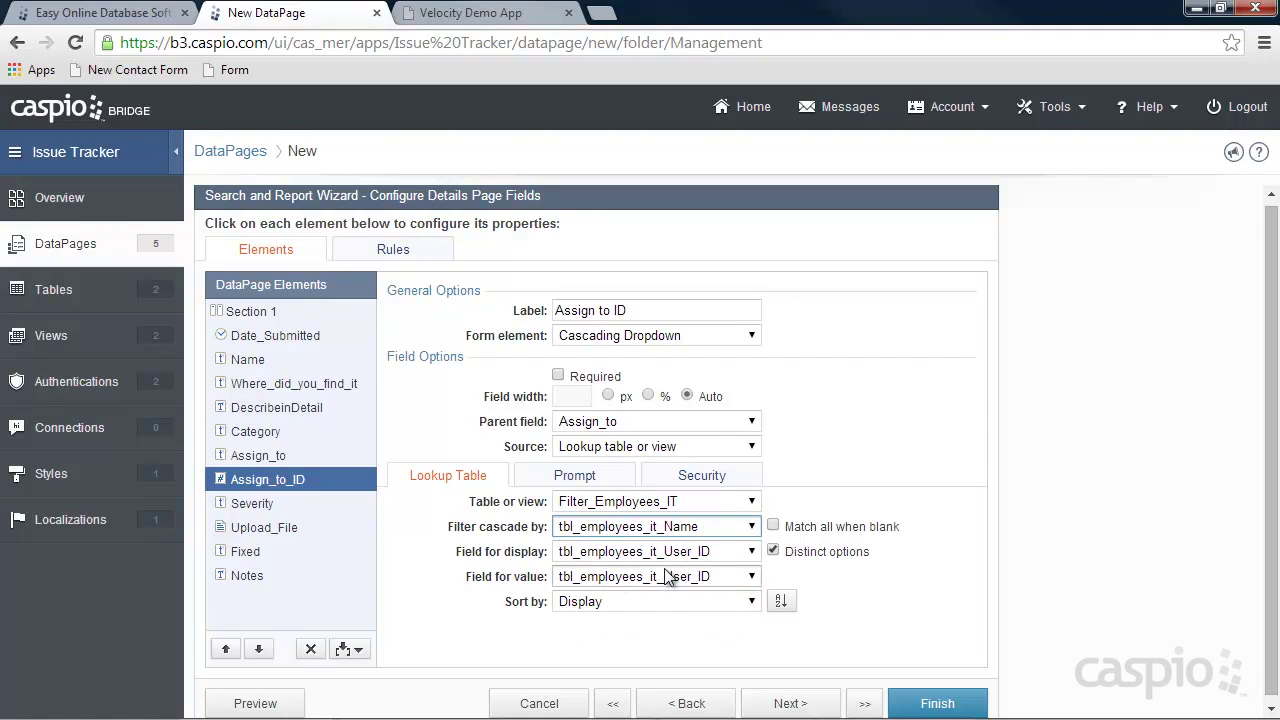
# Review the Severity, Upload_File, Fixed and Notes settings, then finish the Reassign Issues DataPage.
pyautogui.click(263, 508)
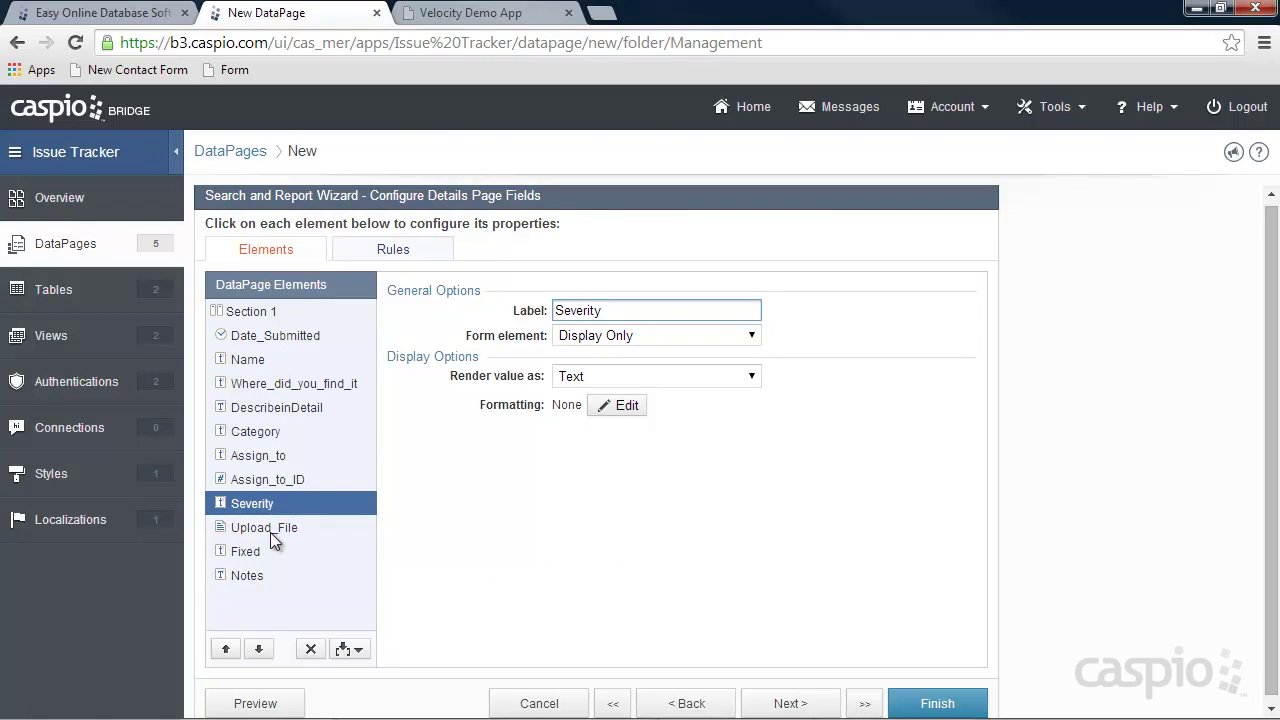
pyautogui.click(268, 529)
pyautogui.click(255, 553)
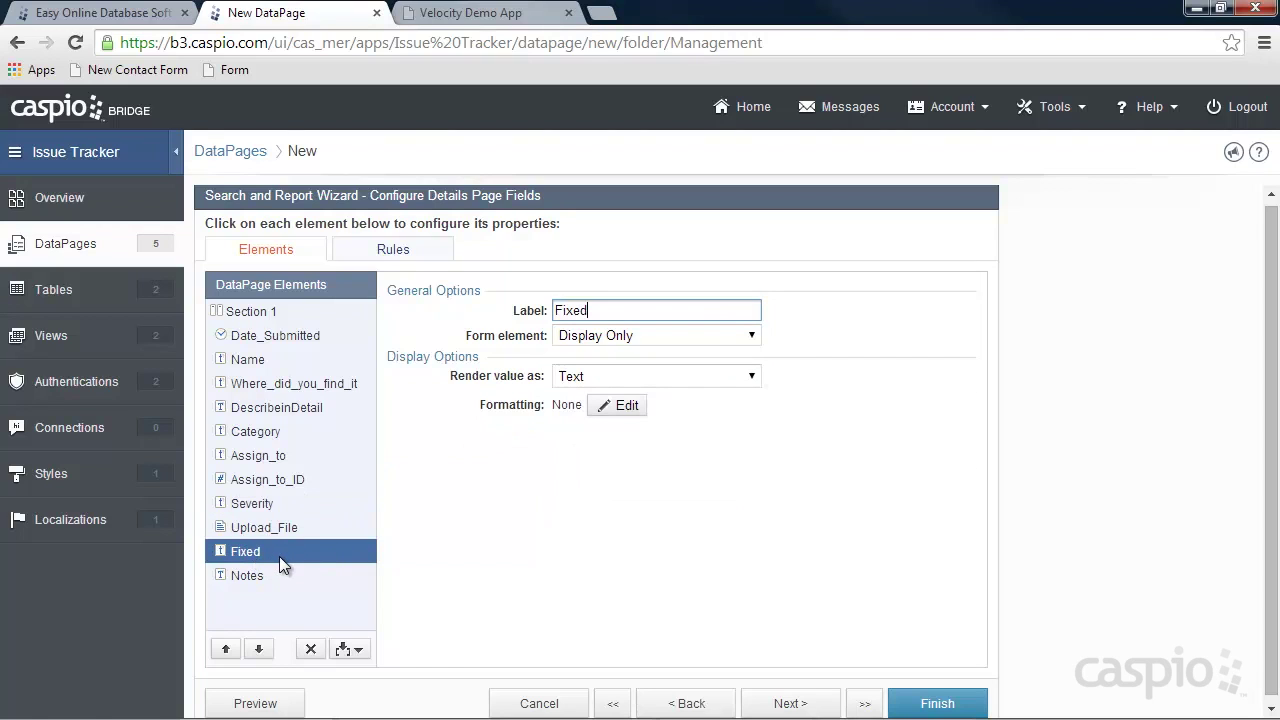
pyautogui.click(259, 575)
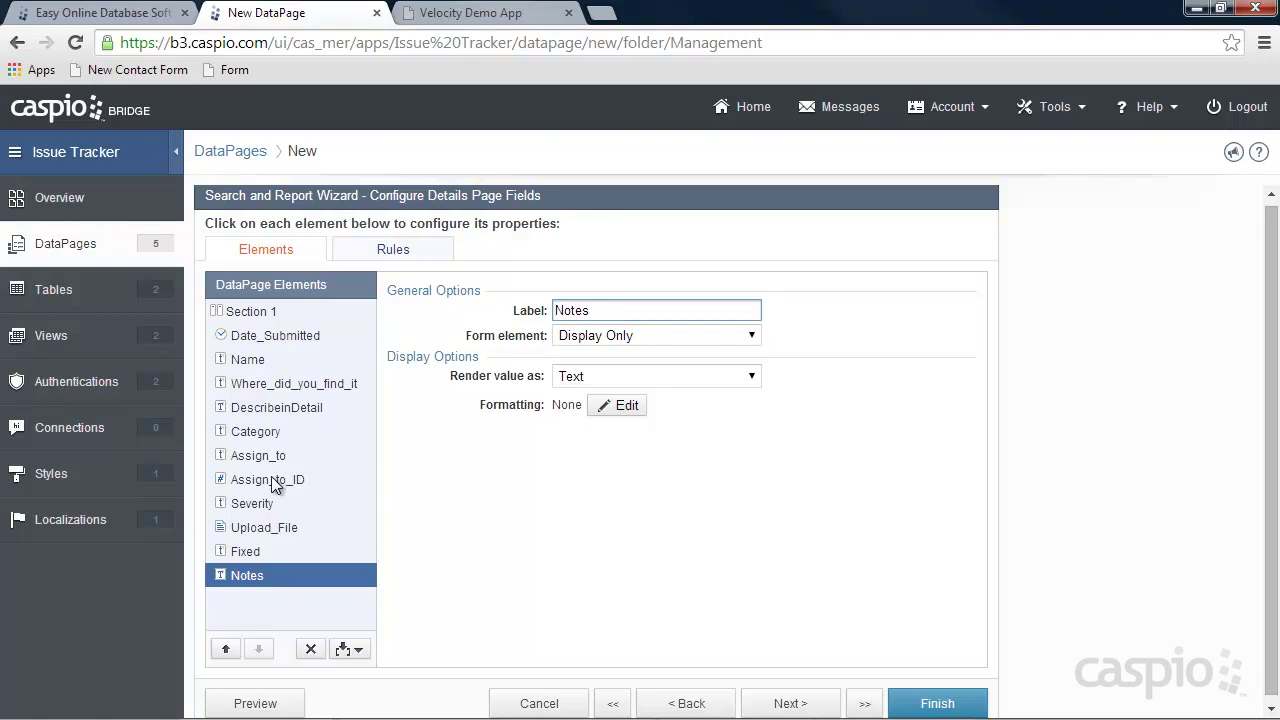
pyautogui.click(908, 700)
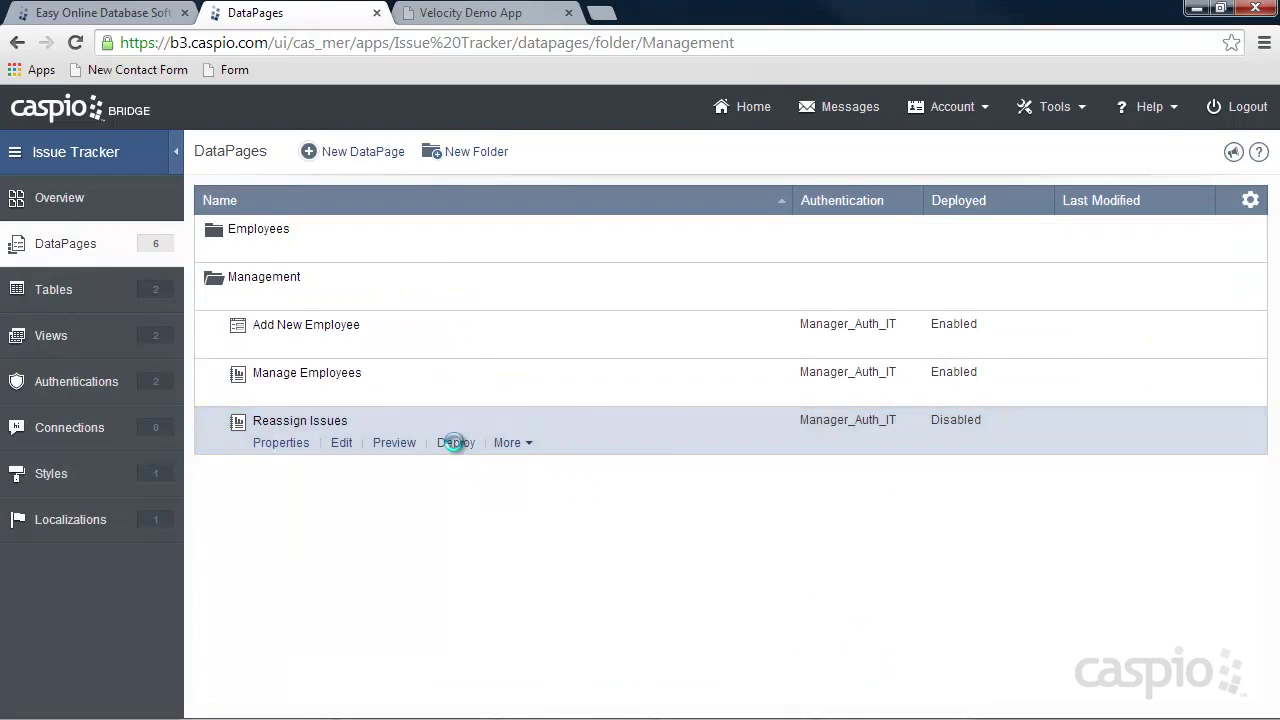
# Enable deployment of Reassign Issues and copy its embed code.
pyautogui.click(456, 442)
pyautogui.click(545, 200)
pyautogui.click(549, 460)
pyautogui.click(852, 652)
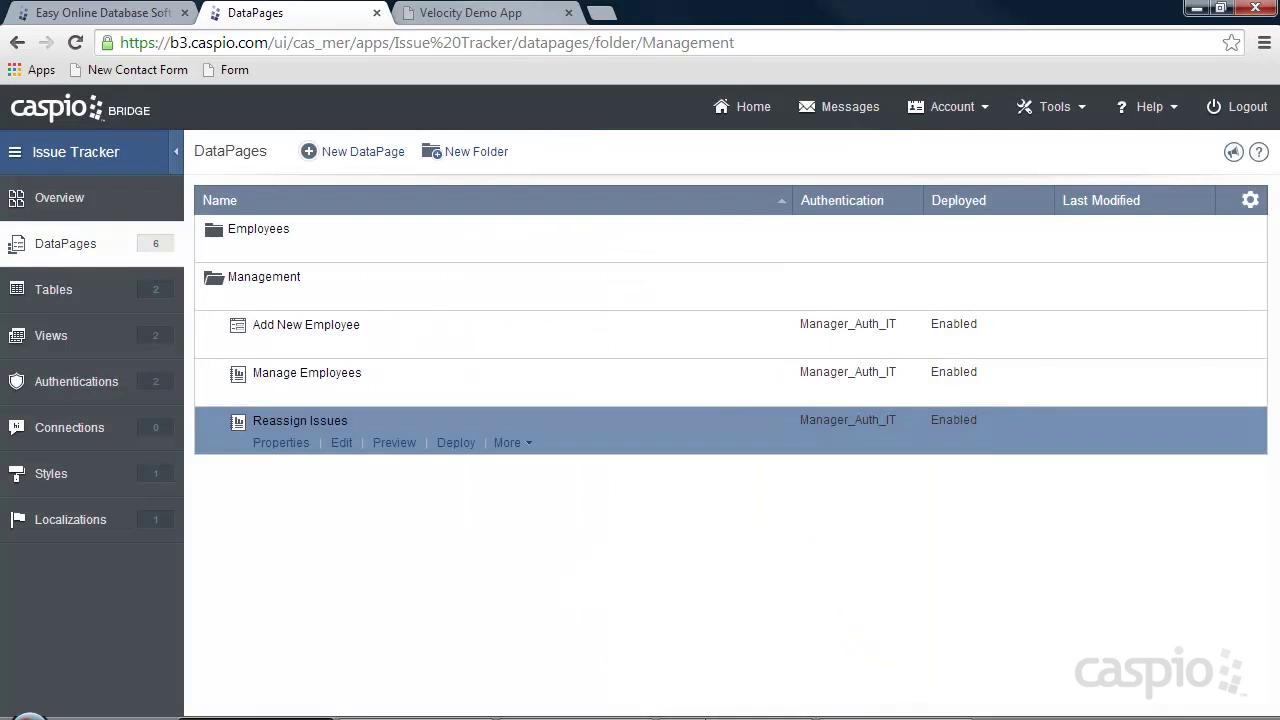
pyautogui.click(420, 705)
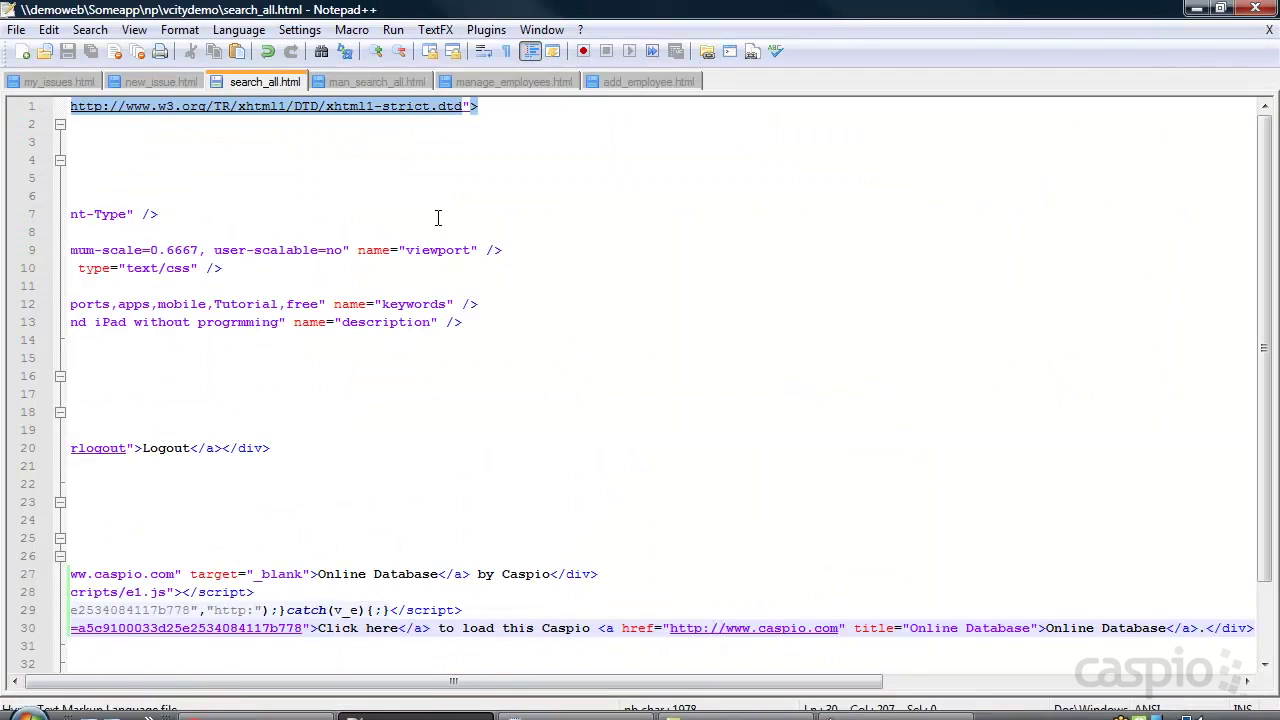
# Paste the Reassign Issues embed code over Placeholder on line 27 of man_search_all.html.
pyautogui.click(362, 86)
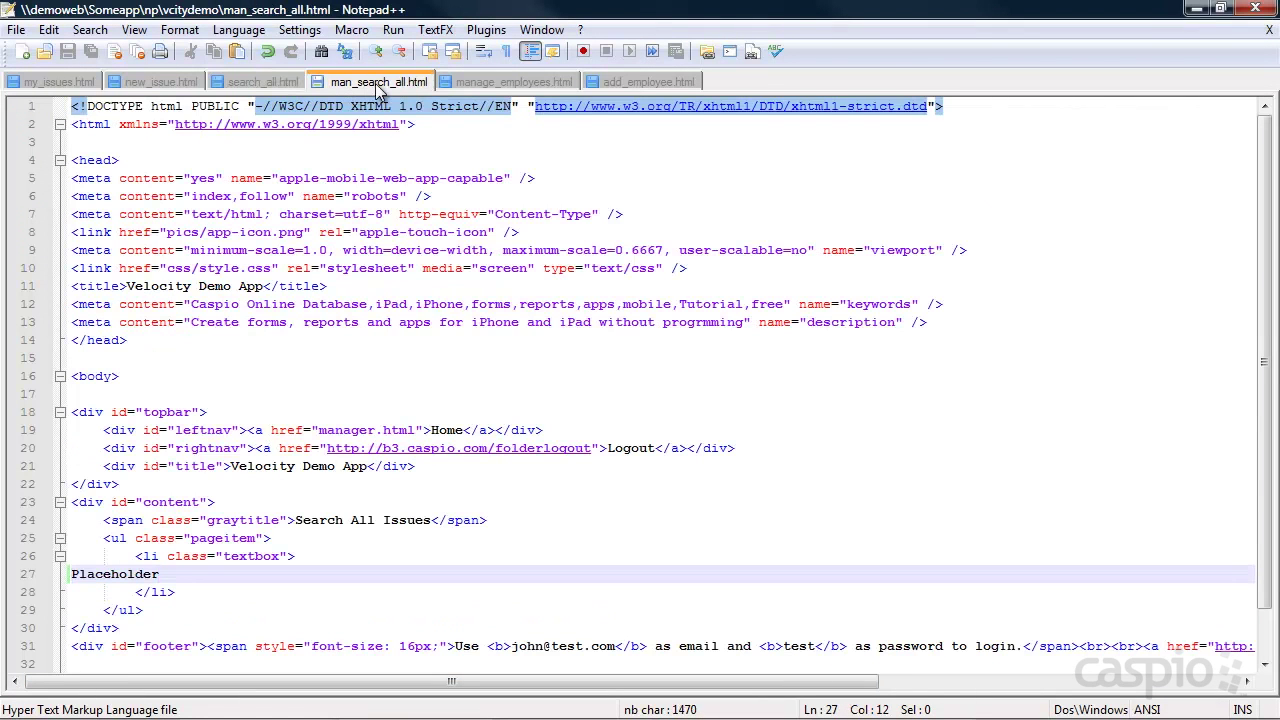
pyautogui.moveTo(160, 574); pyautogui.dragTo(47, 573)
pyautogui.hotkey('ctrl', 'v')
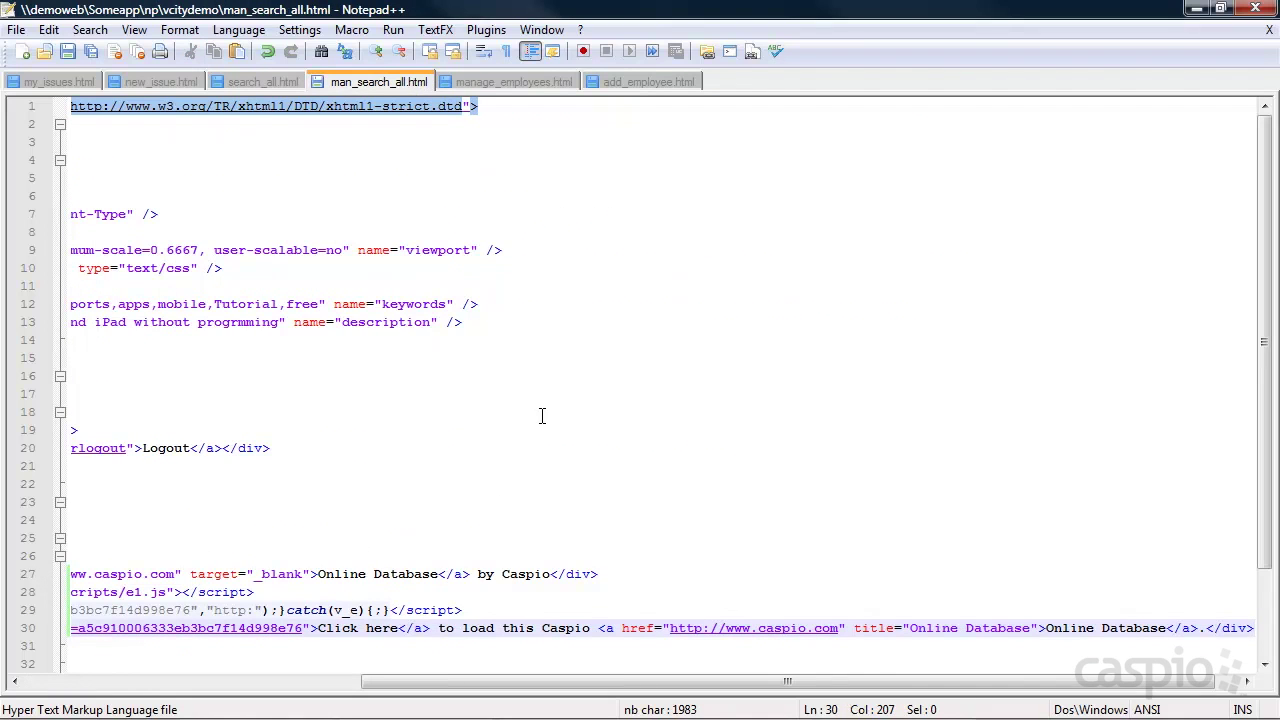
pyautogui.click(1197, 10)
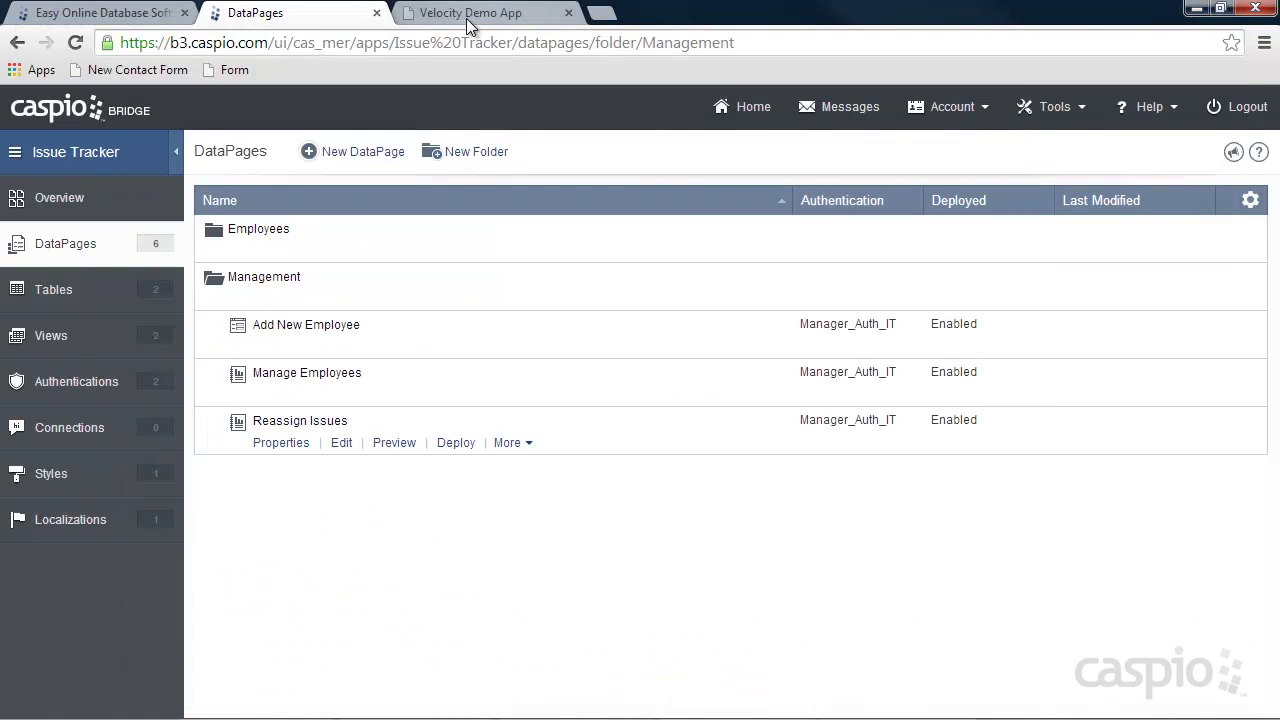
# Open Search All Issues from the manager home in the Velocity Demo App and reload it.
pyautogui.click(470, 15)
pyautogui.click(22, 110)
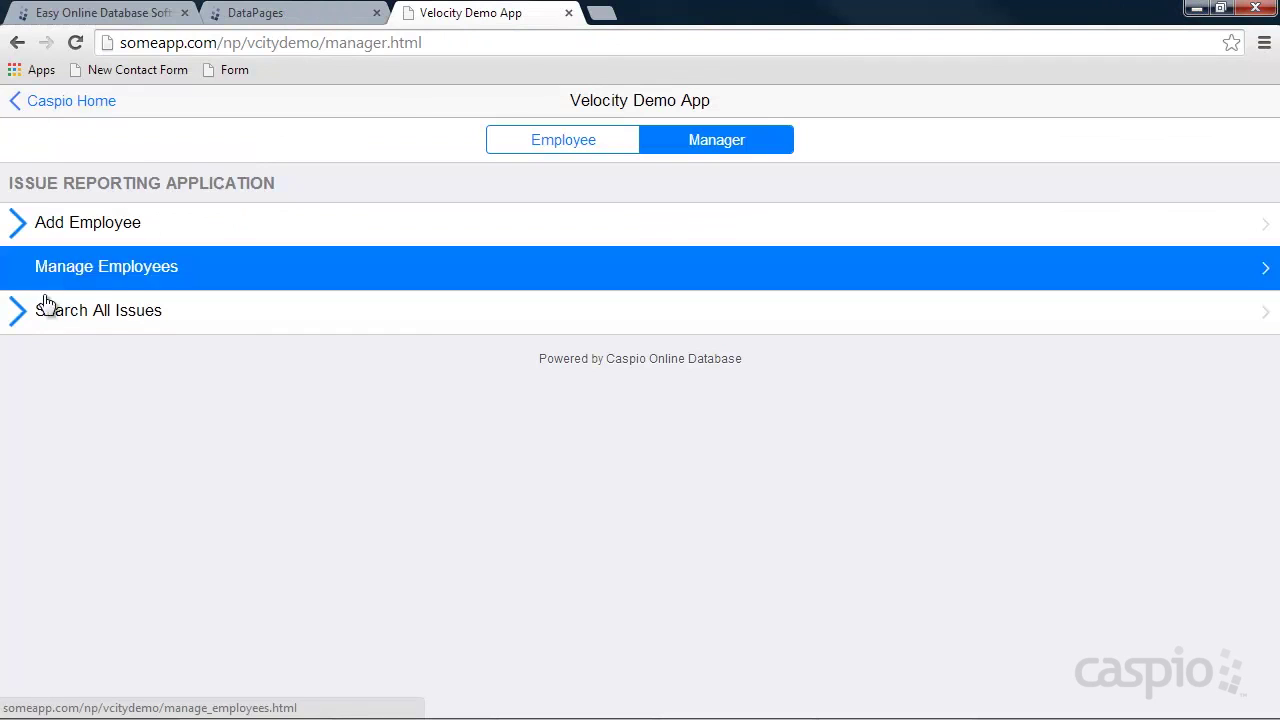
pyautogui.click(74, 314)
pyautogui.click(75, 43)
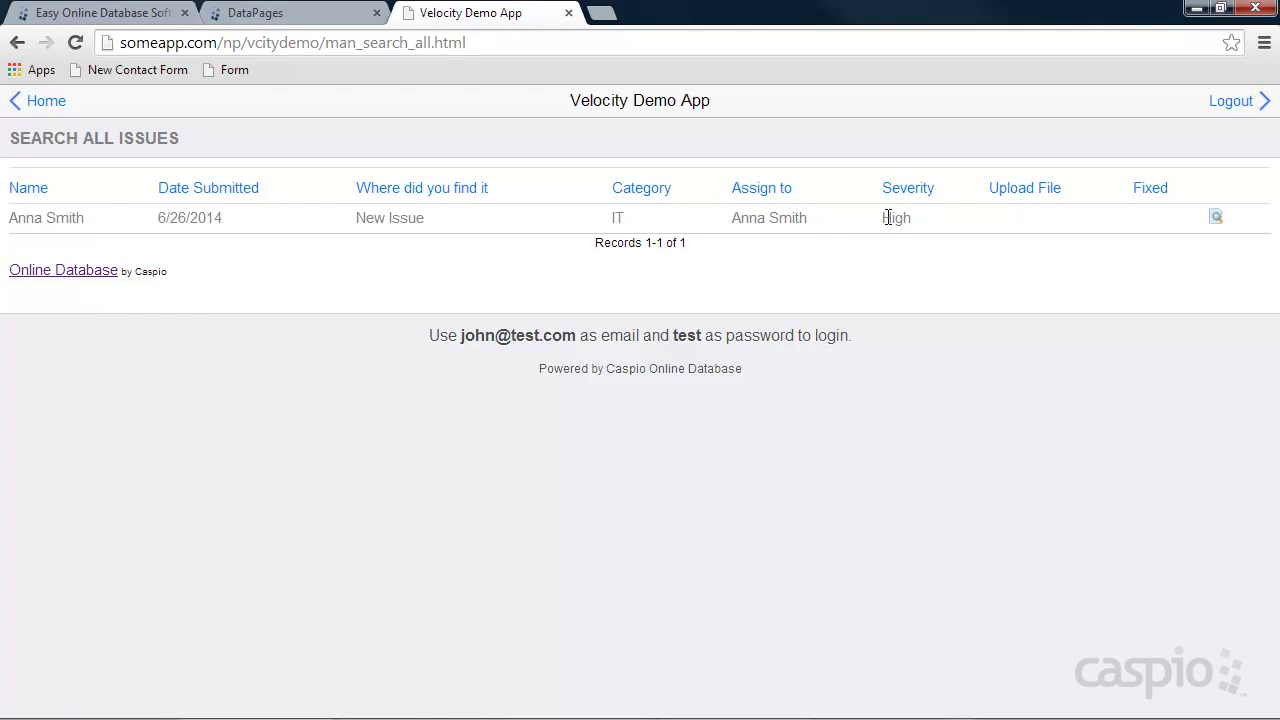
# Open the listed issue's details and check the Assign to dropdown, keeping the current assignee.
pyautogui.click(1216, 216)
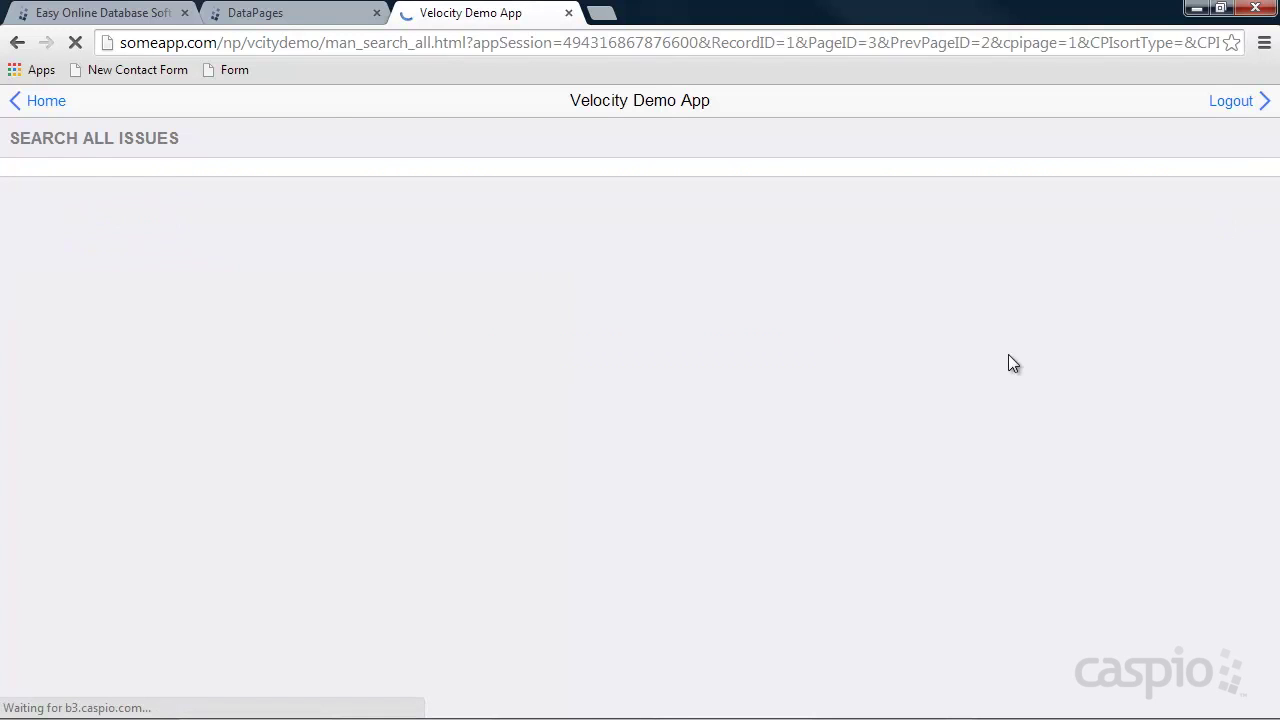
pyautogui.click(605, 318)
pyautogui.click(605, 318)
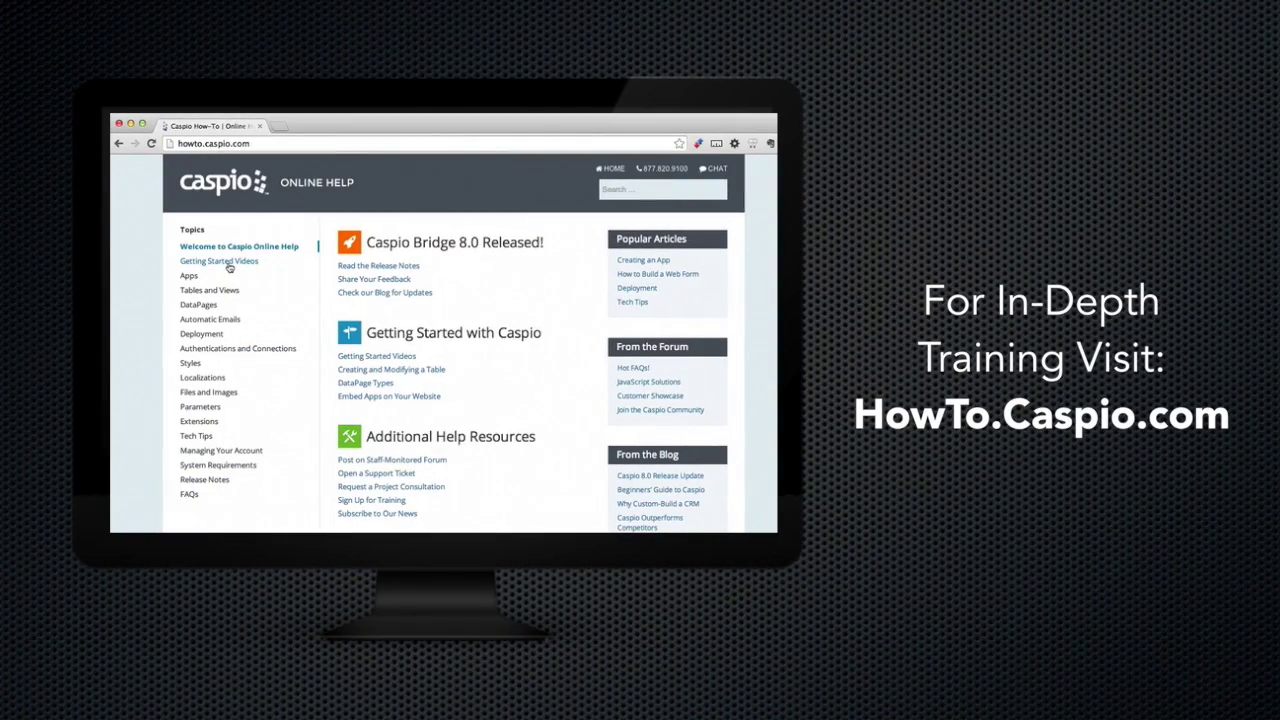
pyautogui.click(228, 264)
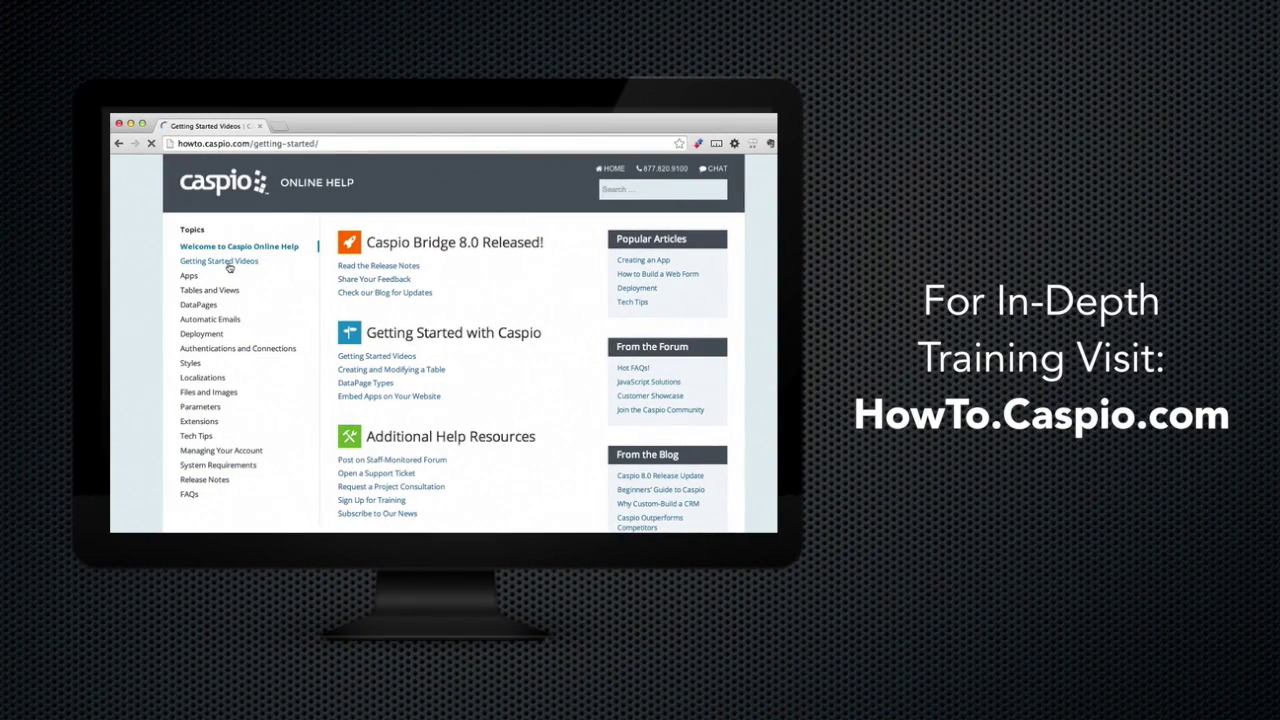